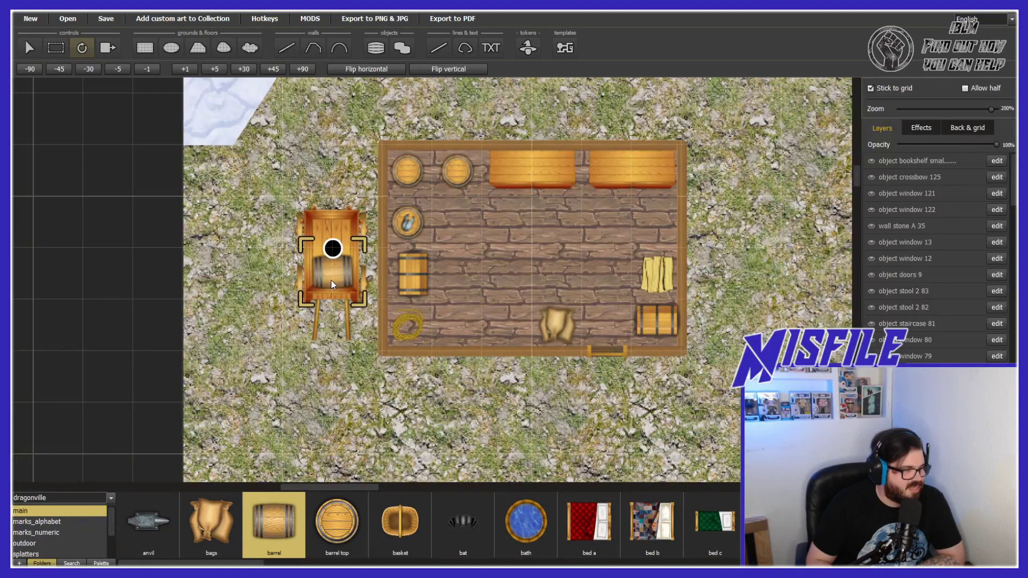
{"action": "left_click", "coordinate": [36, 53]}
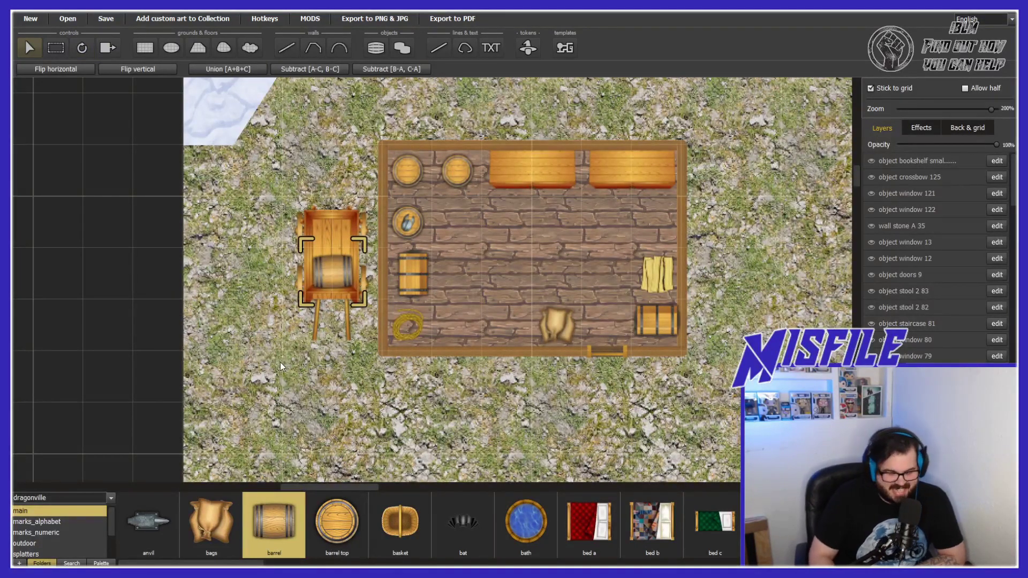
{"action": "left_click", "coordinate": [310, 346]}
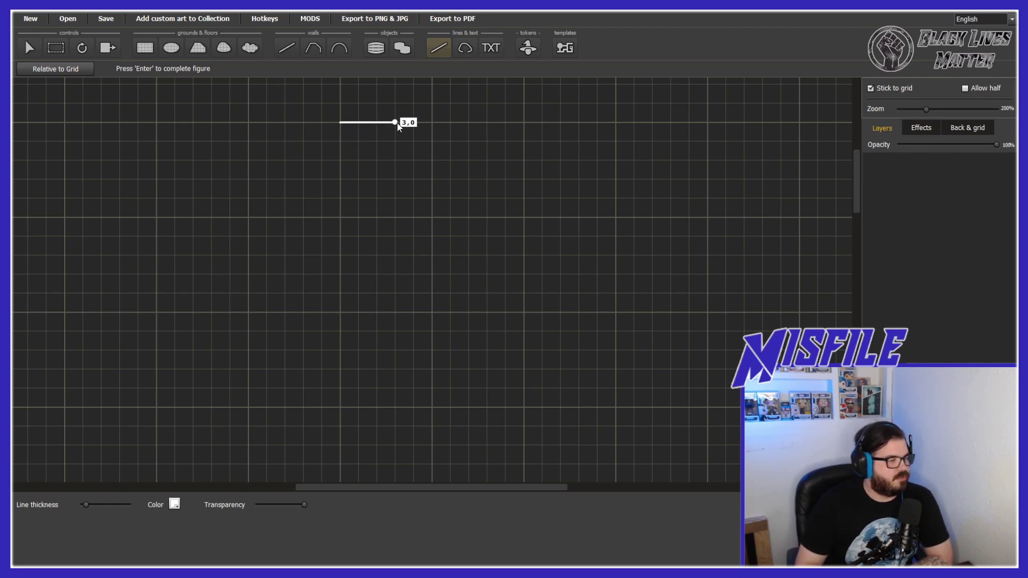
Draw a white horizontal line about six squares long and a separate diagonal line rising about four squares over six
{"action": "left_click", "coordinate": [452, 123]}
{"action": "key", "text": "Return"}
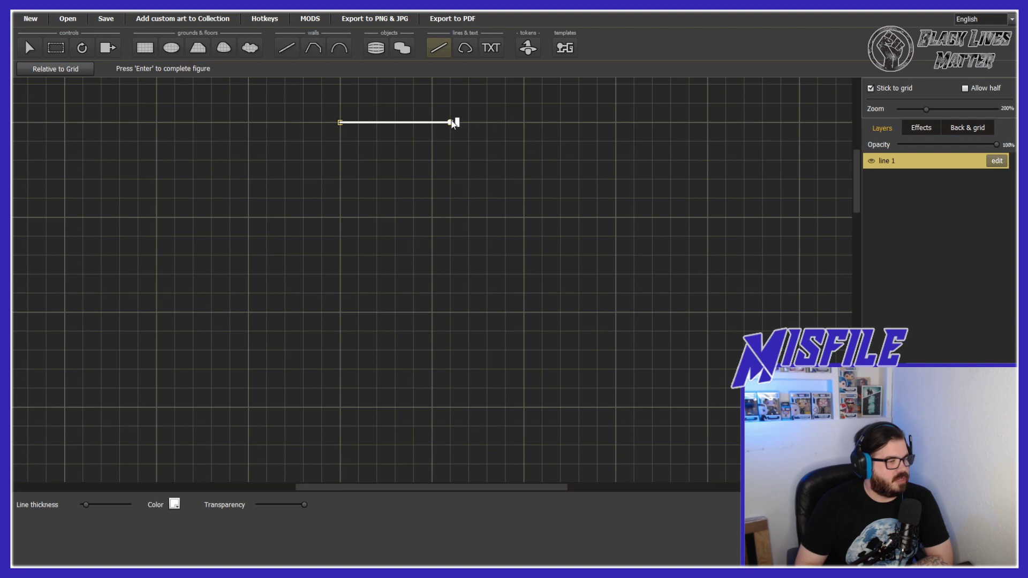
{"action": "scroll", "coordinate": [538, 139], "scroll_direction": "up", "scroll_amount": 2}
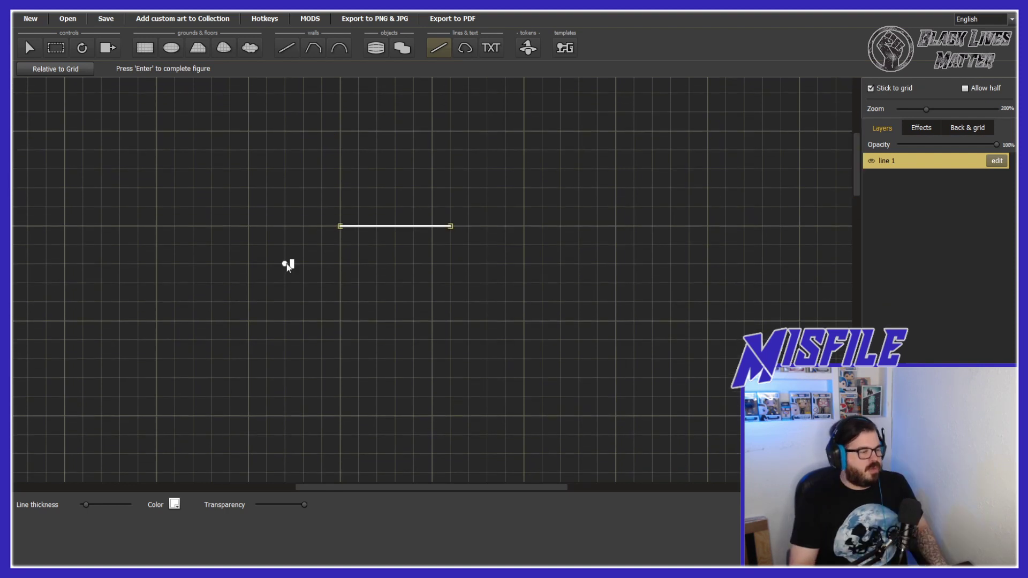
{"action": "left_click", "coordinate": [336, 156]}
{"action": "key", "text": "Return"}
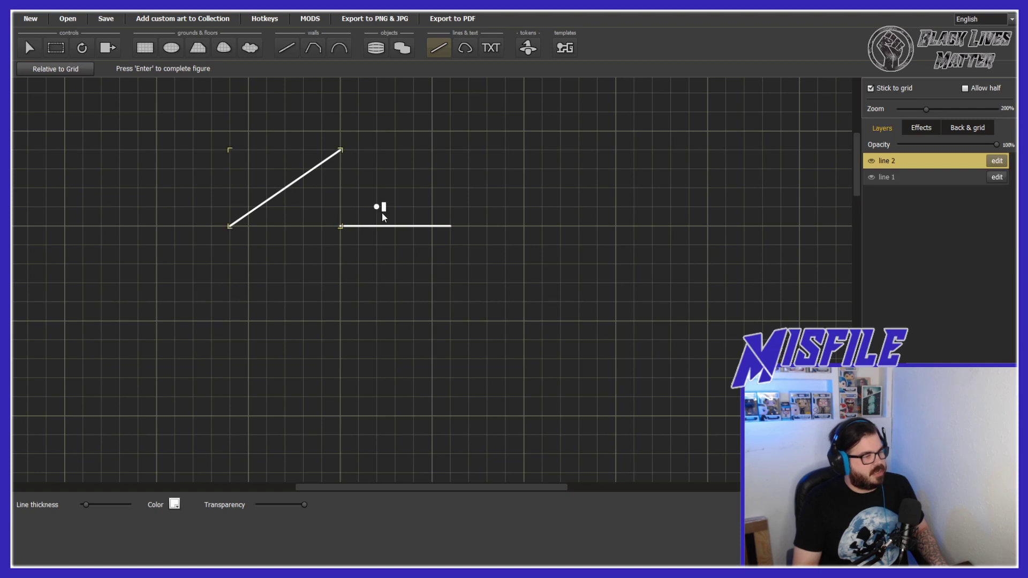
{"action": "key", "text": "Escape"}
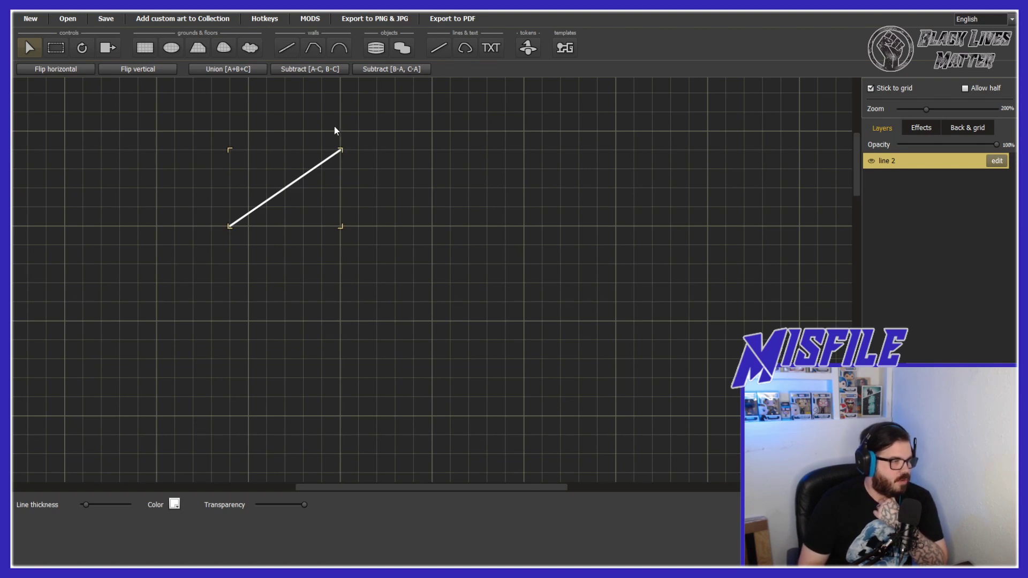
Draw an octagonal outline with the plain stone polyline wall, starting at the upper end of the diagonal line
{"action": "scroll", "coordinate": [422, 162], "scroll_direction": "down", "scroll_amount": 2}
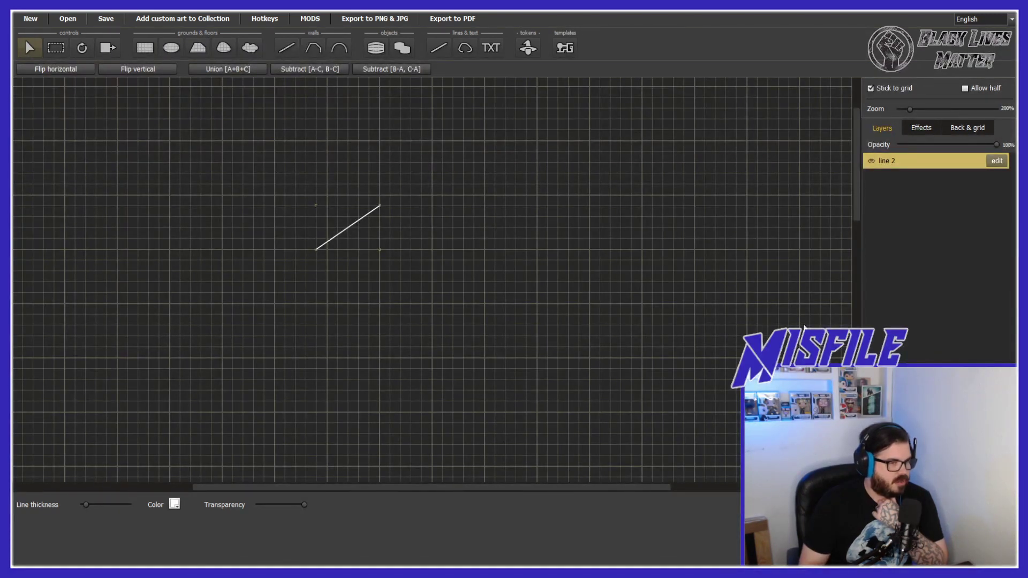
{"action": "mouse_move", "coordinate": [855, 191]}
{"action": "left_mouse_down"}
{"action": "mouse_move", "coordinate": [854, 268]}
{"action": "mouse_move", "coordinate": [843, 273]}
{"action": "mouse_move", "coordinate": [839, 197]}
{"action": "left_mouse_up"}
{"action": "scroll", "coordinate": [399, 180], "scroll_direction": "up", "scroll_amount": 2}
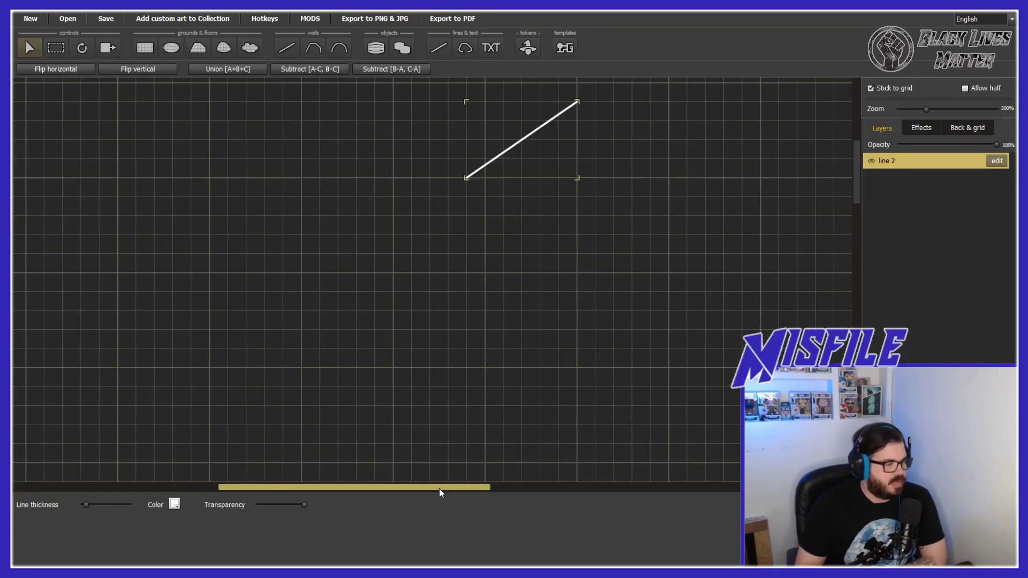
{"action": "left_click_drag", "start_coordinate": [439, 488], "coordinate": [517, 466]}
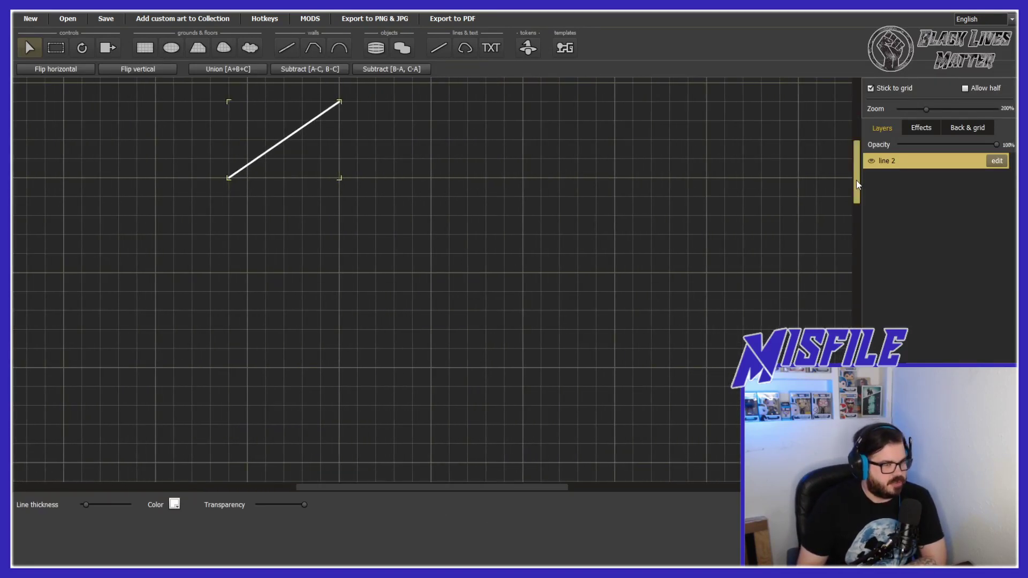
{"action": "left_click_drag", "start_coordinate": [856, 180], "coordinate": [855, 162]}
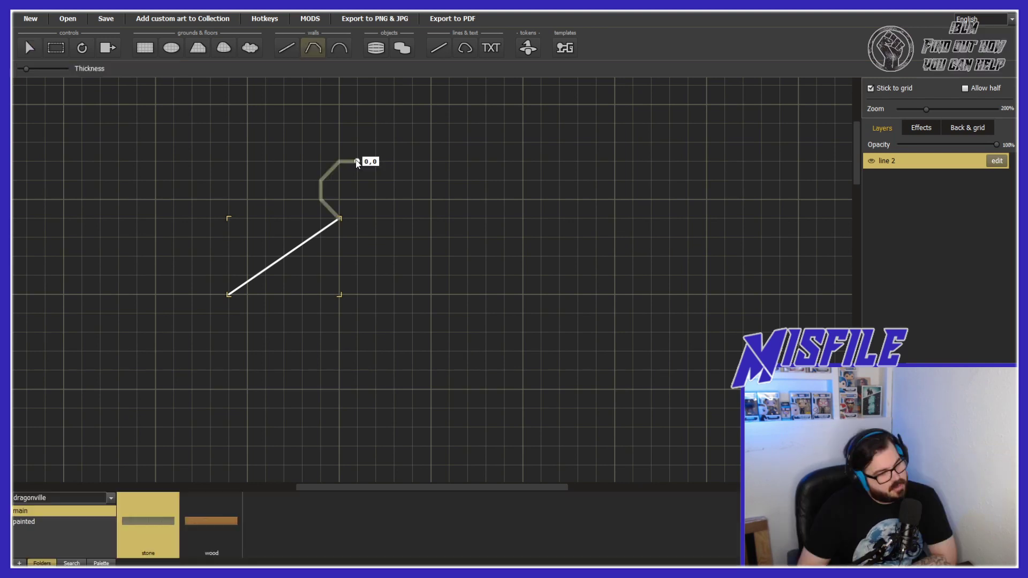
{"action": "left_click", "coordinate": [358, 161]}
{"action": "left_click", "coordinate": [376, 180]}
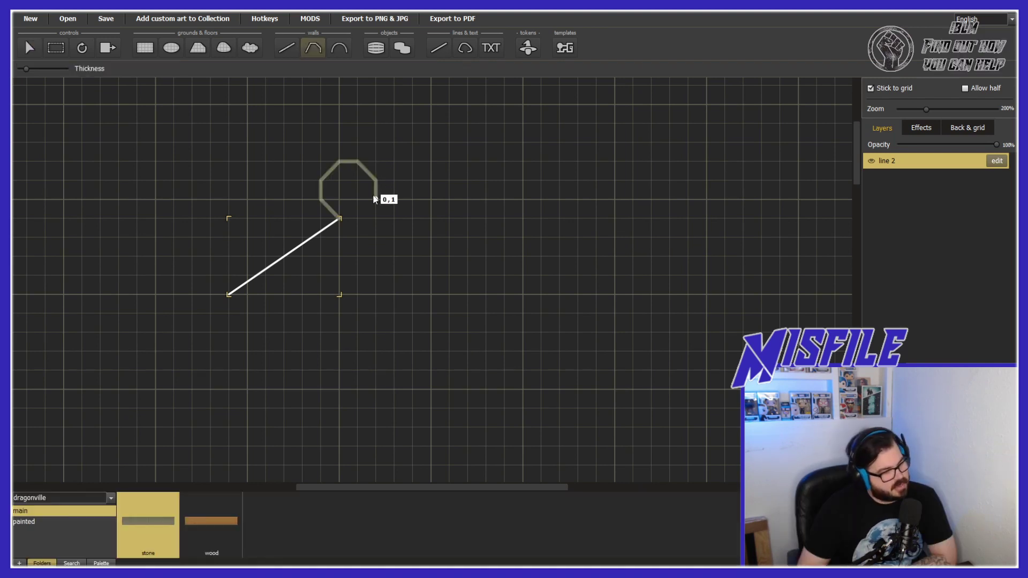
{"action": "left_click", "coordinate": [376, 199]}
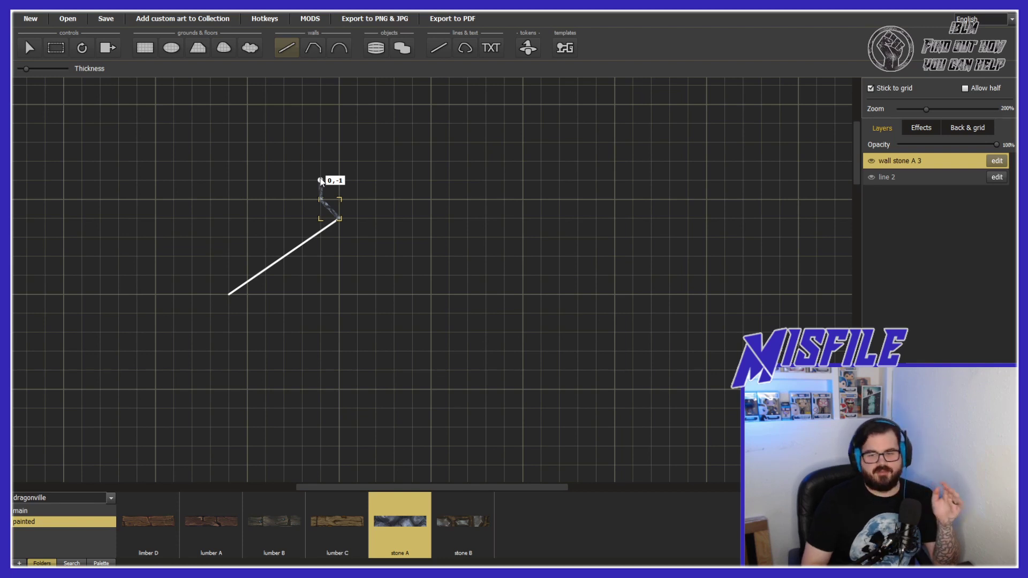
Extend the painted stone A wall one square straight up from its free end
{"action": "scroll", "coordinate": [320, 181], "scroll_direction": "up", "scroll_amount": 2}
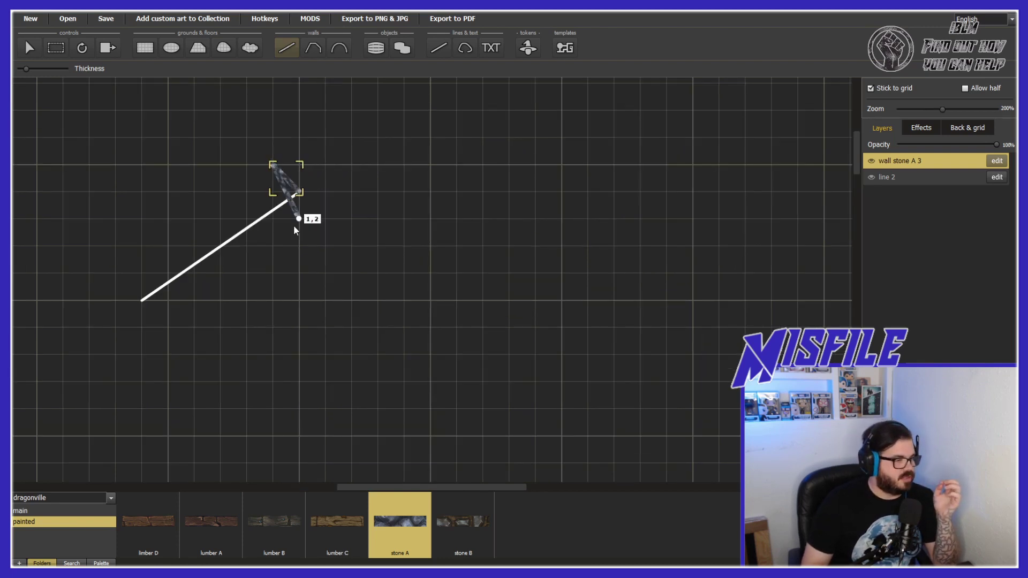
{"action": "left_click_drag", "start_coordinate": [383, 487], "coordinate": [349, 487]}
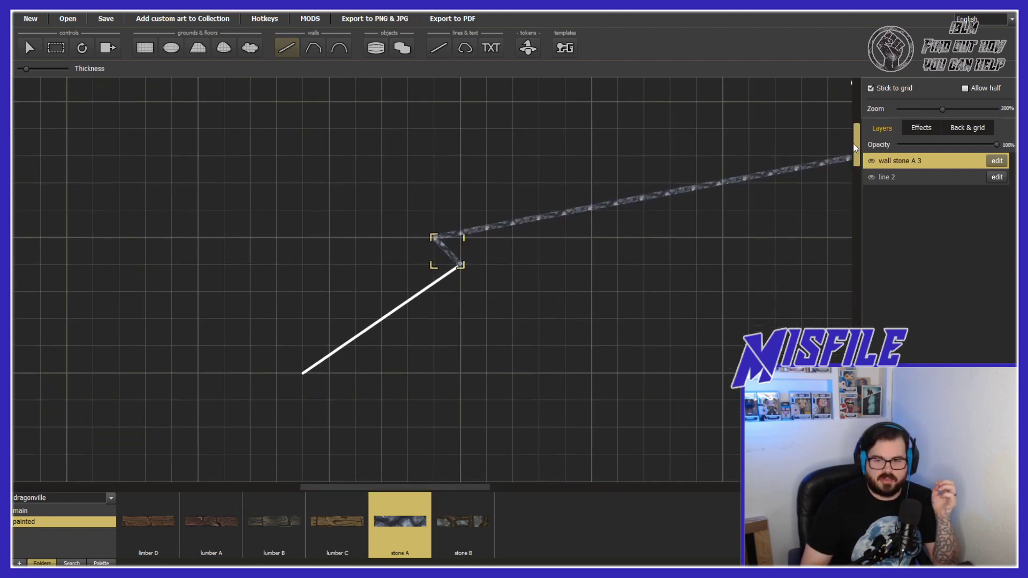
{"action": "scroll", "coordinate": [503, 227], "scroll_direction": "up", "scroll_amount": 1}
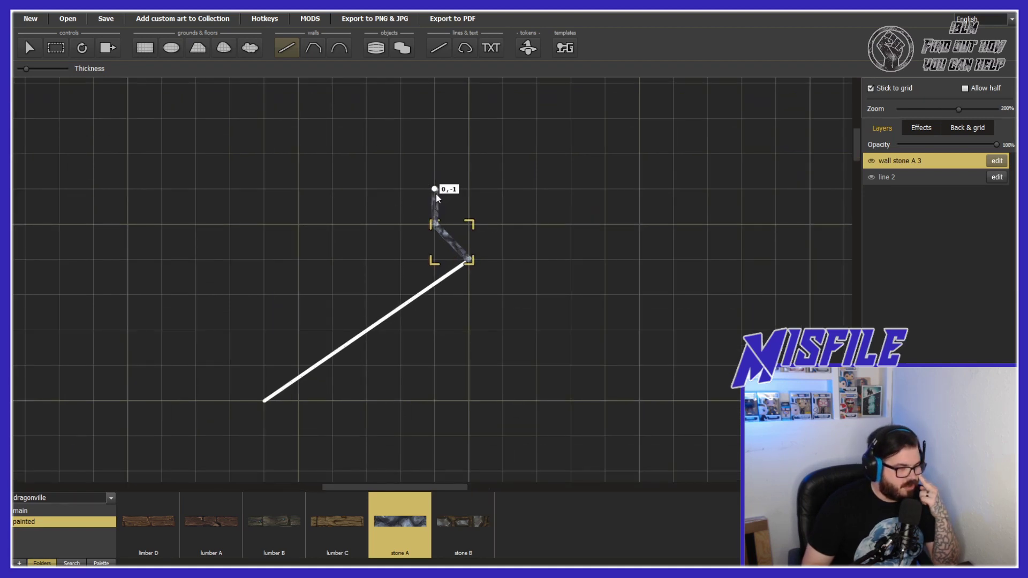
{"action": "left_click", "coordinate": [435, 194]}
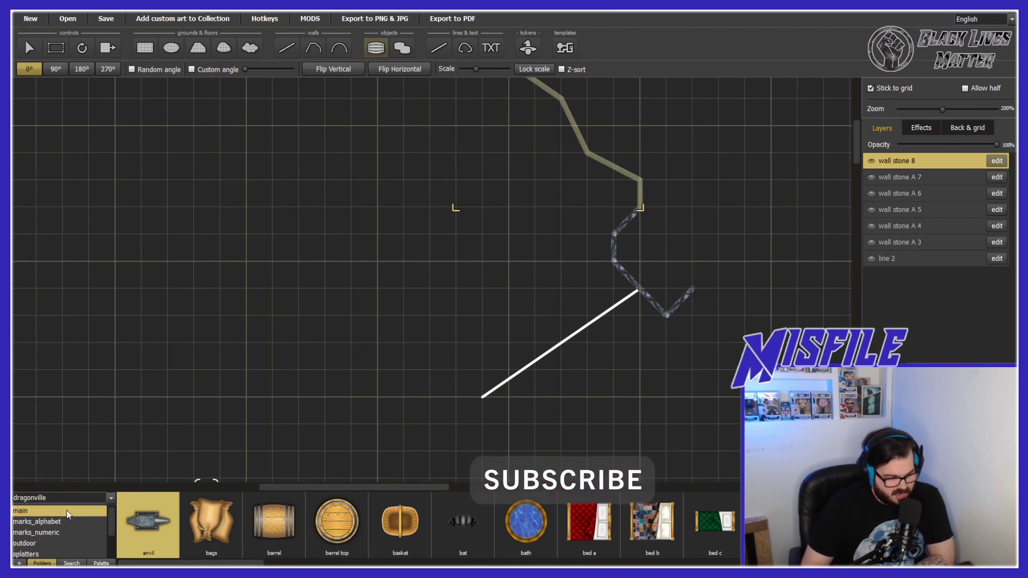
Search the object library for "door" and place the doors object at the lowest corner of the painted stone wall
{"action": "left_click", "coordinate": [71, 563]}
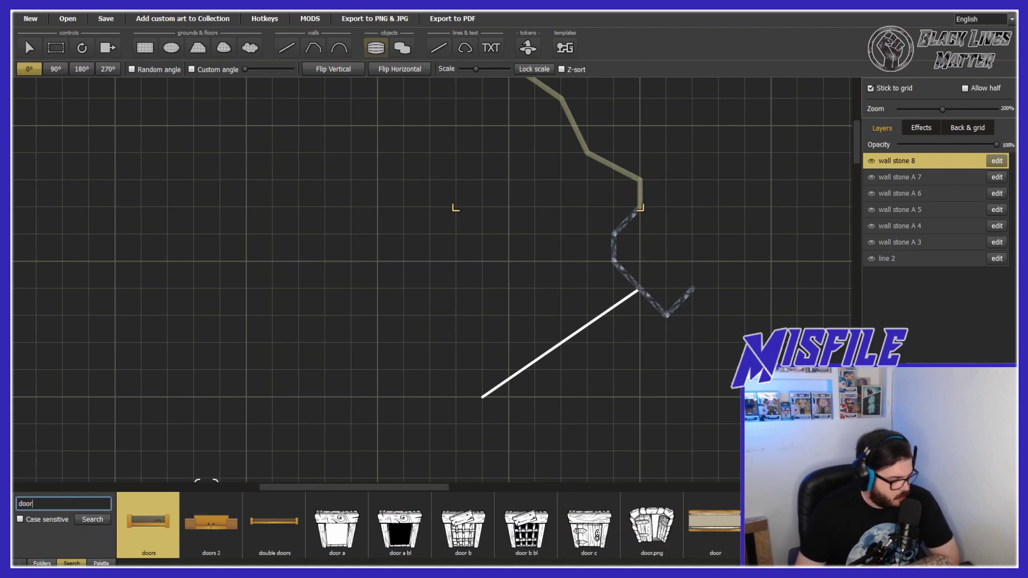
{"action": "left_click", "coordinate": [148, 529]}
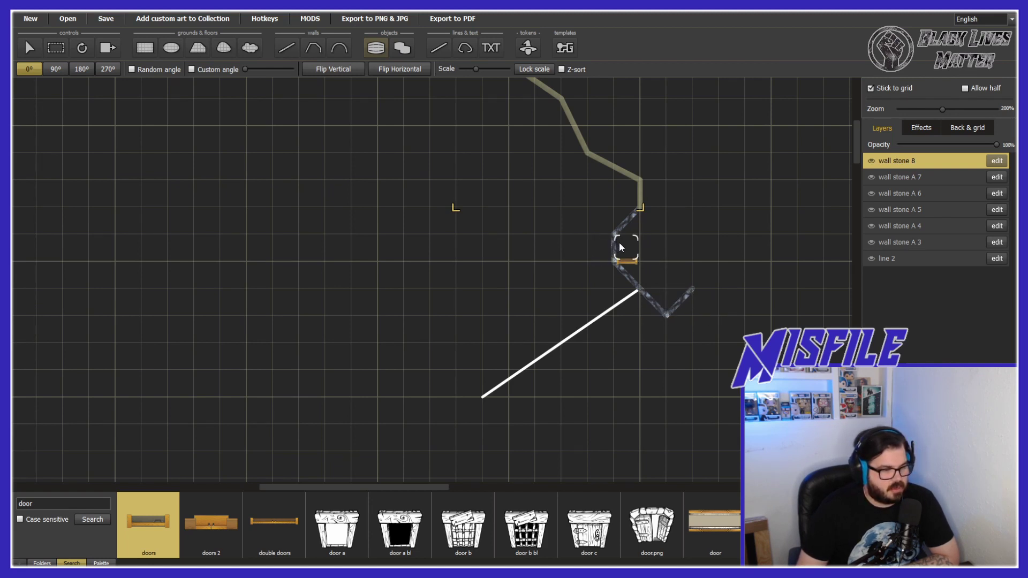
{"action": "left_click", "coordinate": [681, 298]}
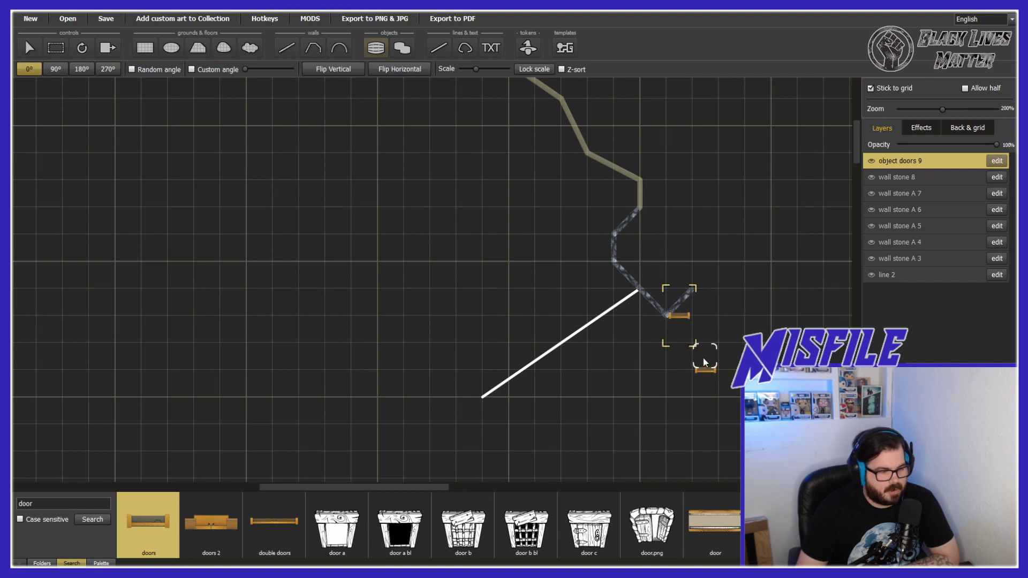
Try to nudge the placed door slightly upward, and undo the move
{"action": "scroll", "coordinate": [691, 305], "scroll_direction": "up", "scroll_amount": 1}
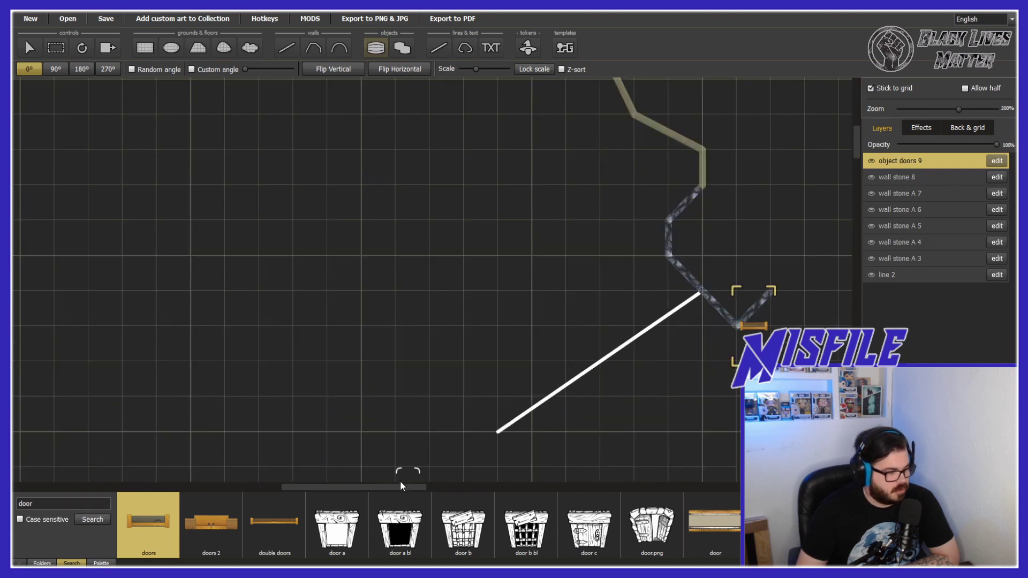
{"action": "scroll", "coordinate": [400, 481], "scroll_direction": "right", "scroll_amount": 5}
{"action": "scroll", "coordinate": [522, 354], "scroll_direction": "up", "scroll_amount": 2}
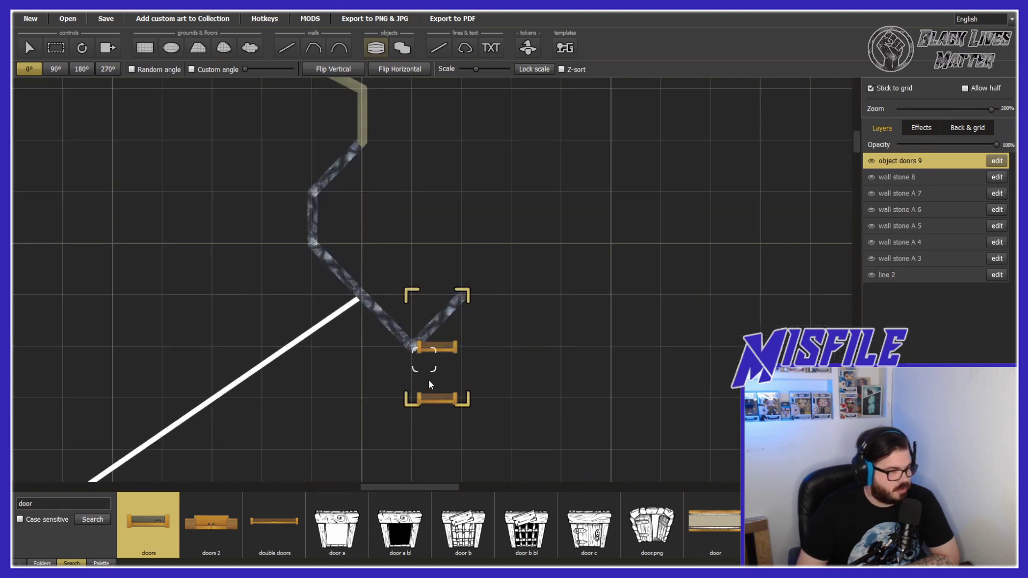
{"action": "left_click", "coordinate": [29, 48]}
{"action": "mouse_move", "coordinate": [441, 347]}
{"action": "left_mouse_down"}
{"action": "mouse_move", "coordinate": [435, 291]}
{"action": "mouse_move", "coordinate": [438, 340]}
{"action": "mouse_move", "coordinate": [458, 310]}
{"action": "mouse_move", "coordinate": [439, 320]}
{"action": "mouse_move", "coordinate": [433, 350]}
{"action": "mouse_move", "coordinate": [443, 337]}
{"action": "left_mouse_up"}
{"action": "key", "text": "ctrl+z"}
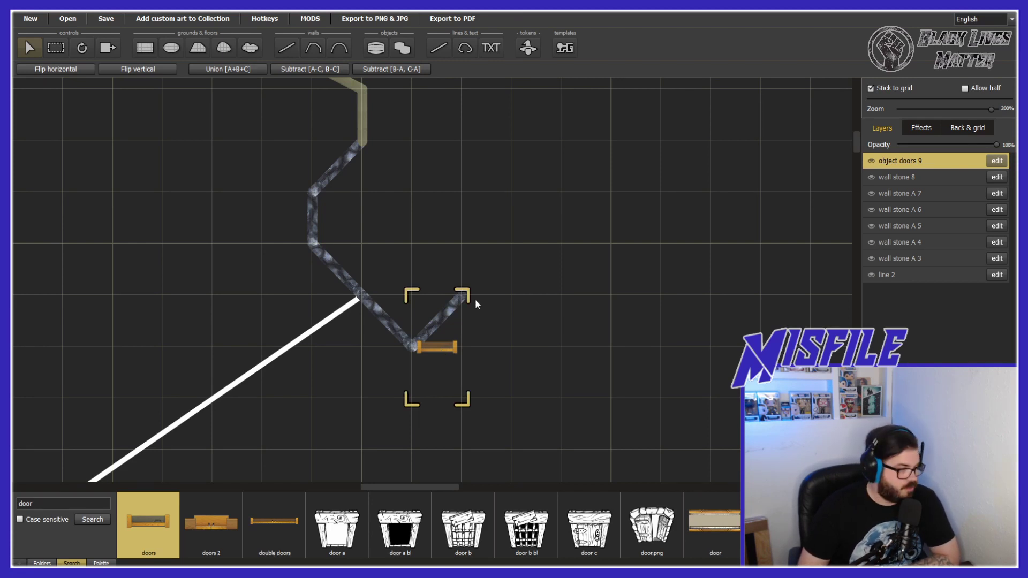
Flip the door vertically and move it to the free end of the short diagonal stone wall segment
{"action": "left_click_drag", "start_coordinate": [475, 300], "coordinate": [519, 270]}
{"action": "left_click_drag", "start_coordinate": [490, 323], "coordinate": [364, 214]}
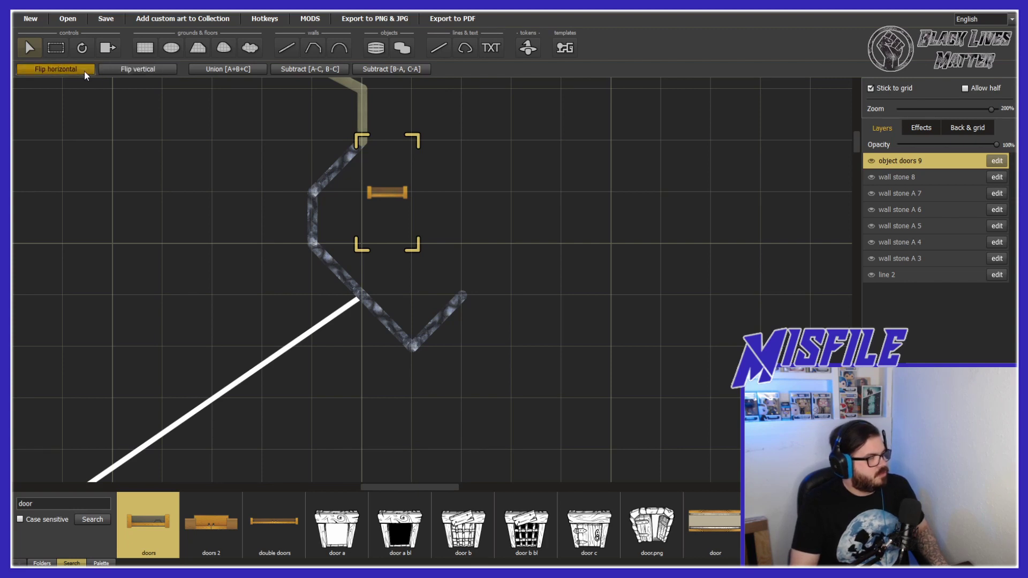
{"action": "left_click", "coordinate": [121, 70]}
{"action": "left_click", "coordinate": [120, 69]}
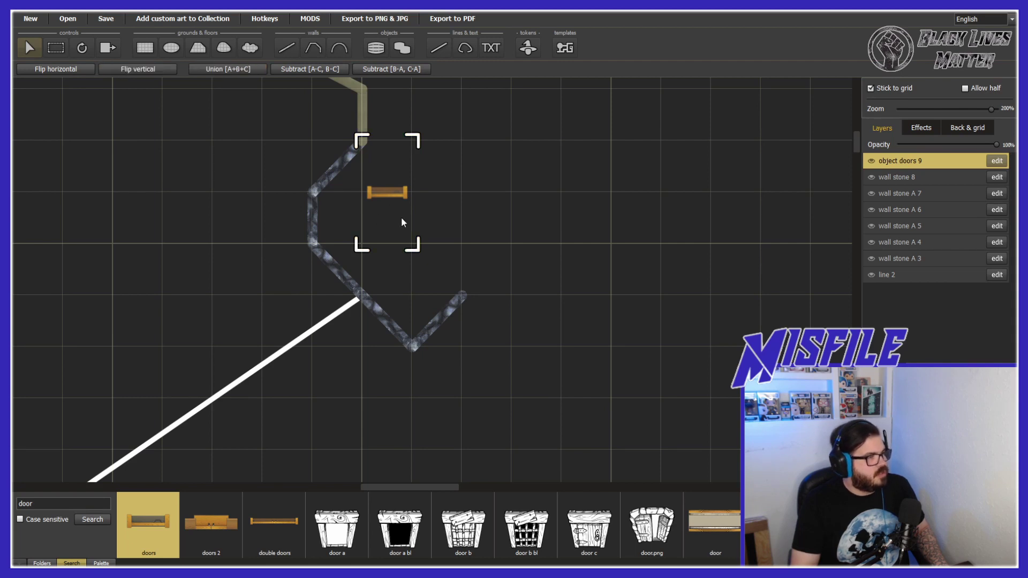
{"action": "left_click_drag", "start_coordinate": [401, 216], "coordinate": [503, 297]}
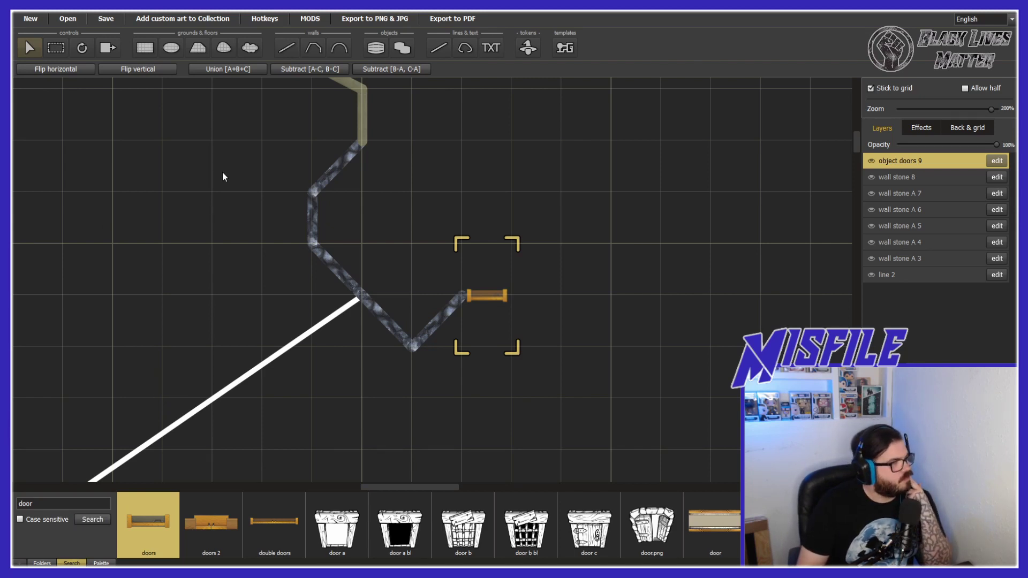
Rotate the door about 45 degrees to match the short diagonal wall segment and move it onto that segment
{"action": "left_click", "coordinate": [79, 49]}
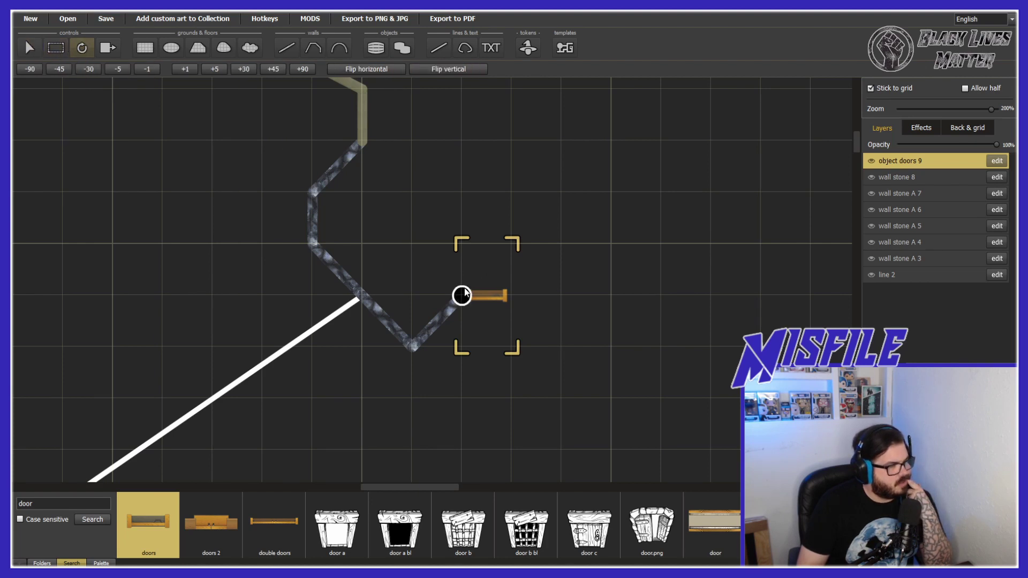
{"action": "mouse_move", "coordinate": [464, 293]}
{"action": "left_mouse_down"}
{"action": "mouse_move", "coordinate": [499, 271]}
{"action": "mouse_move", "coordinate": [479, 259]}
{"action": "mouse_move", "coordinate": [476, 277]}
{"action": "left_mouse_up"}
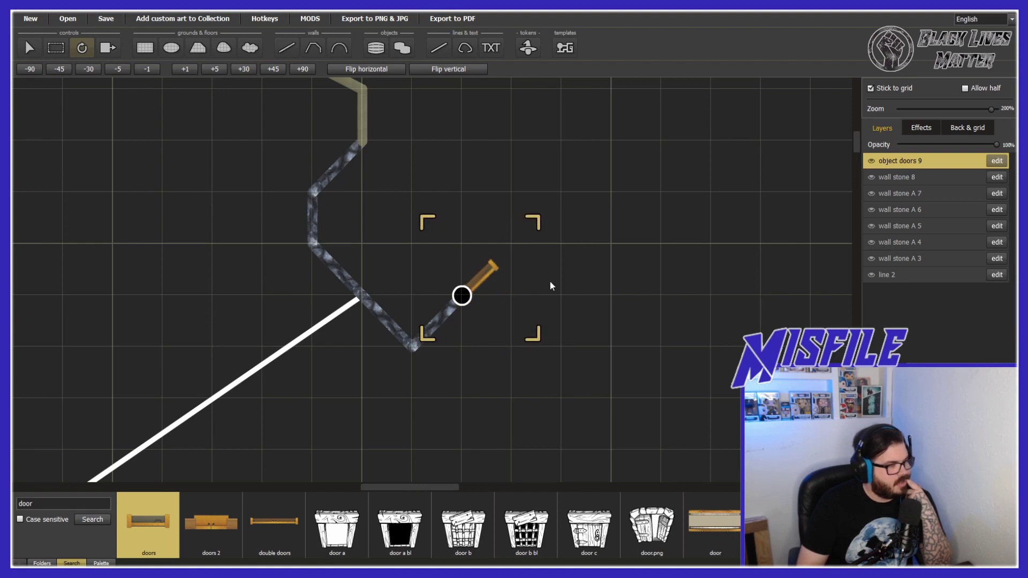
{"action": "left_click", "coordinate": [30, 48]}
{"action": "left_click_drag", "start_coordinate": [479, 276], "coordinate": [428, 329]}
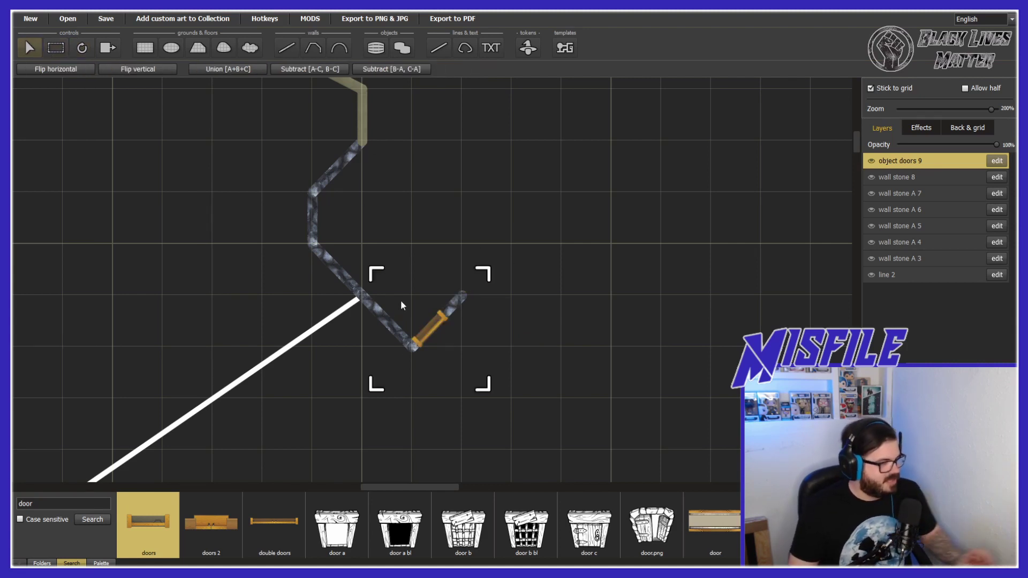
Try to draw a polygon floor with a light stone texture from grounds realistic inside the wall's curve
{"action": "scroll", "coordinate": [310, 299], "scroll_direction": "down", "scroll_amount": 3}
{"action": "scroll", "coordinate": [307, 301], "scroll_direction": "up", "scroll_amount": 3}
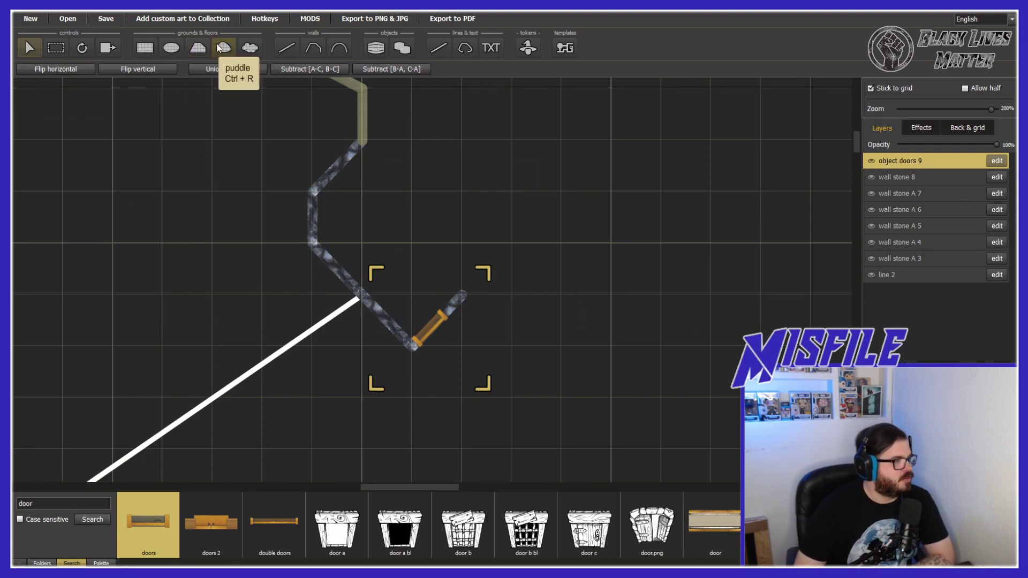
{"action": "left_click", "coordinate": [197, 48]}
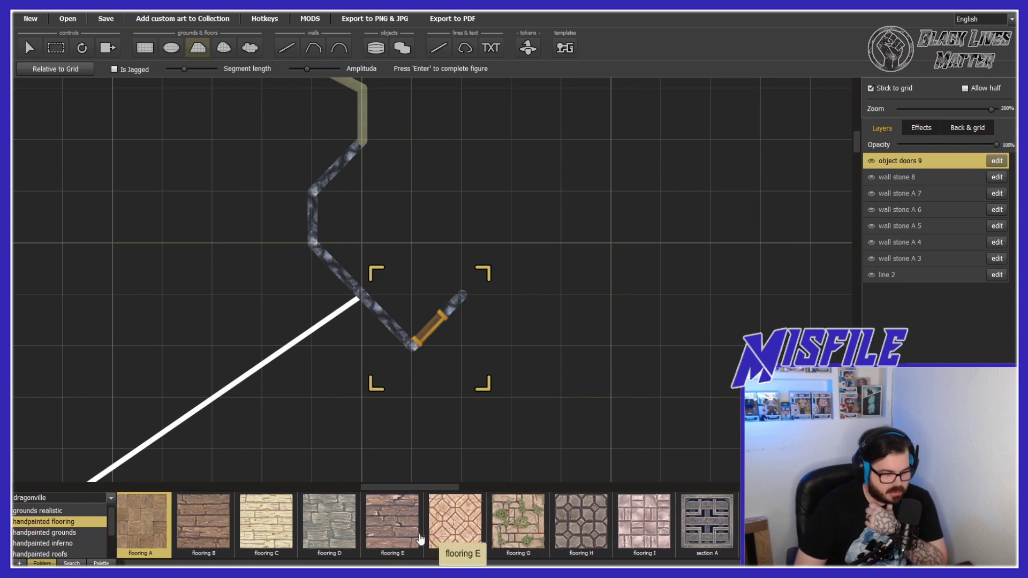
{"action": "scroll", "coordinate": [426, 535], "scroll_direction": "down", "scroll_amount": 1}
{"action": "scroll", "coordinate": [425, 534], "scroll_direction": "down", "scroll_amount": 3}
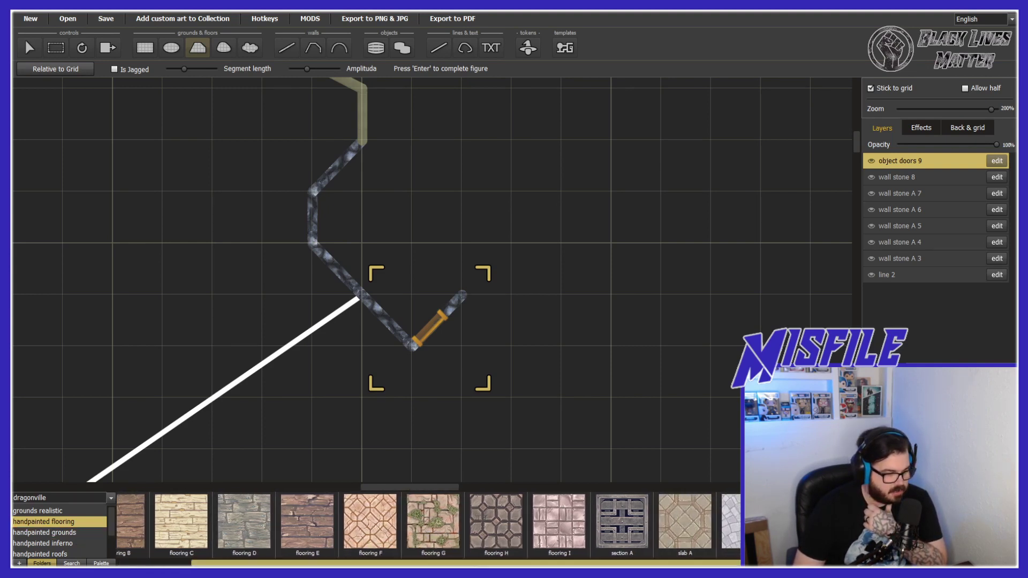
{"action": "left_click_drag", "start_coordinate": [476, 564], "coordinate": [560, 566]}
{"action": "left_click", "coordinate": [37, 511]}
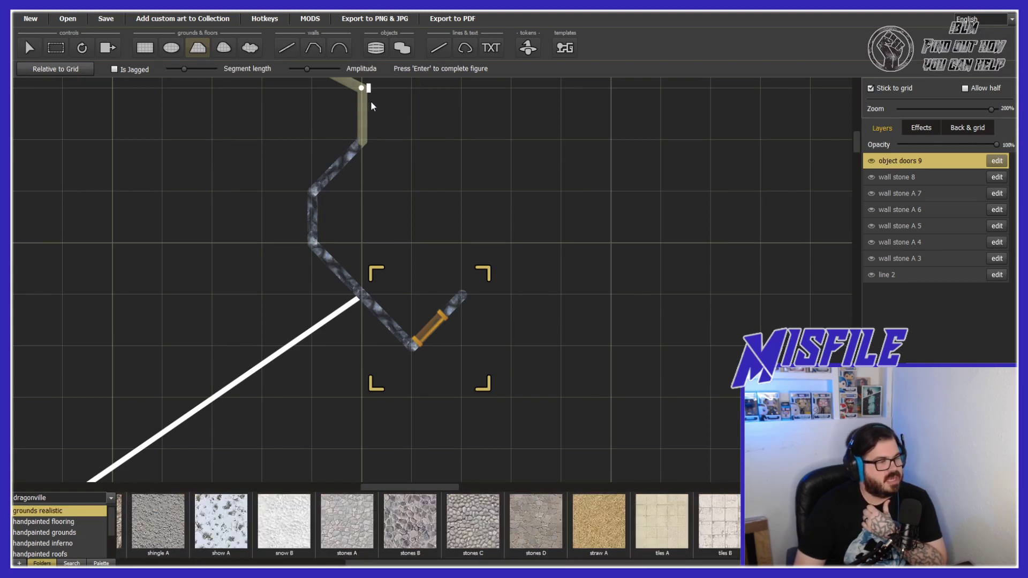
{"action": "left_click", "coordinate": [363, 150]}
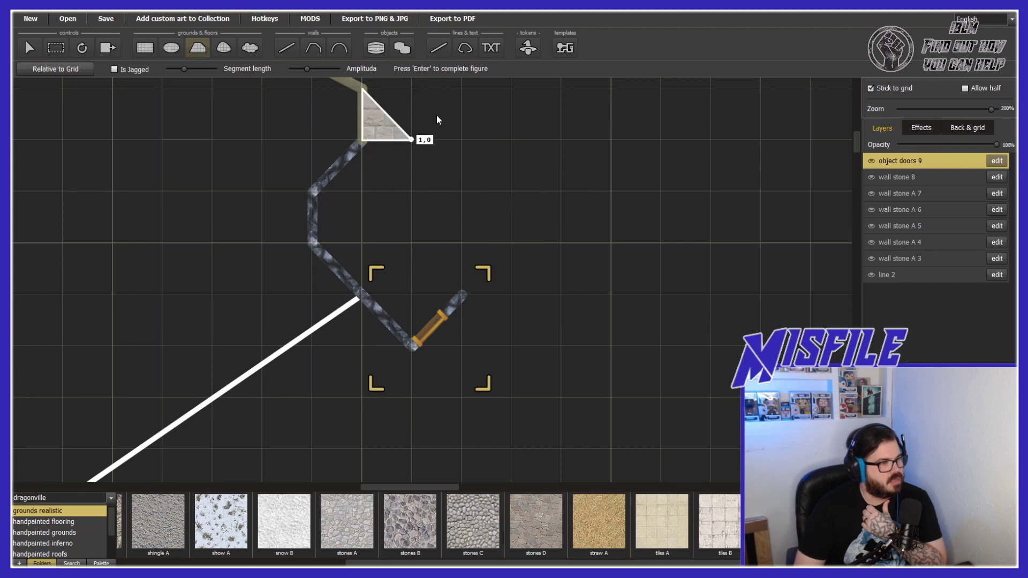
{"action": "left_click", "coordinate": [482, 169]}
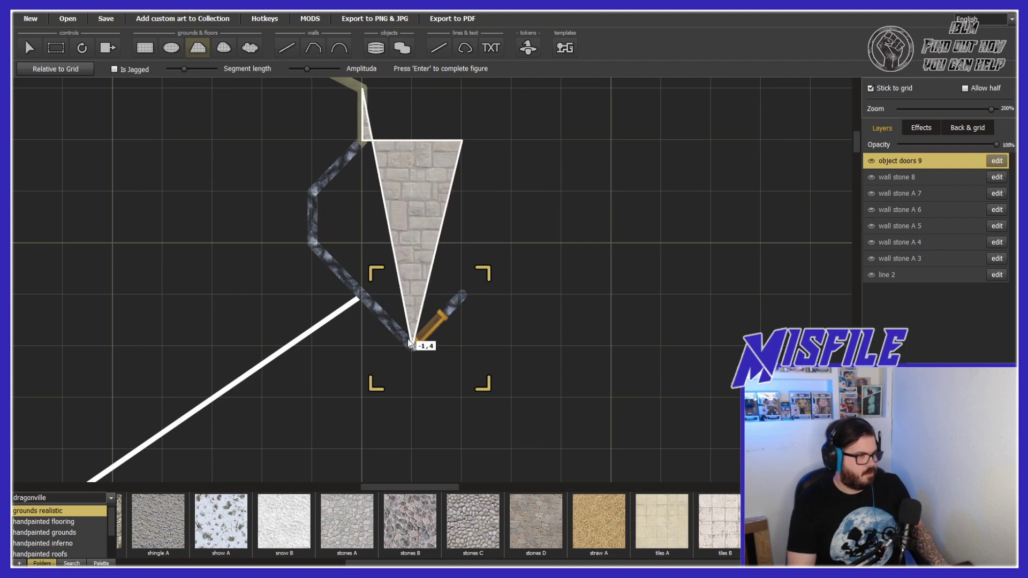
{"action": "right_click", "coordinate": [481, 204]}
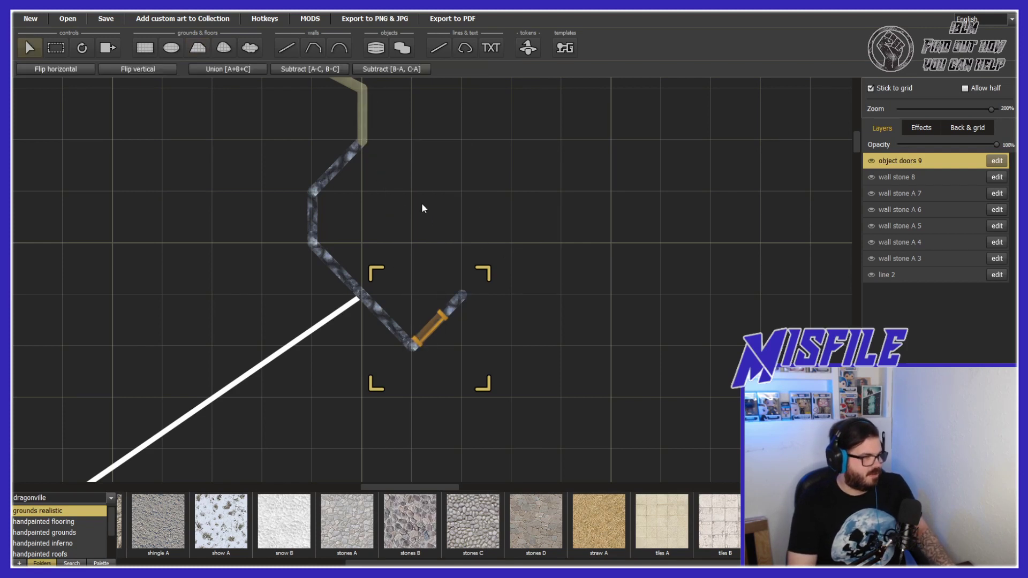
{"action": "left_click", "coordinate": [198, 49]}
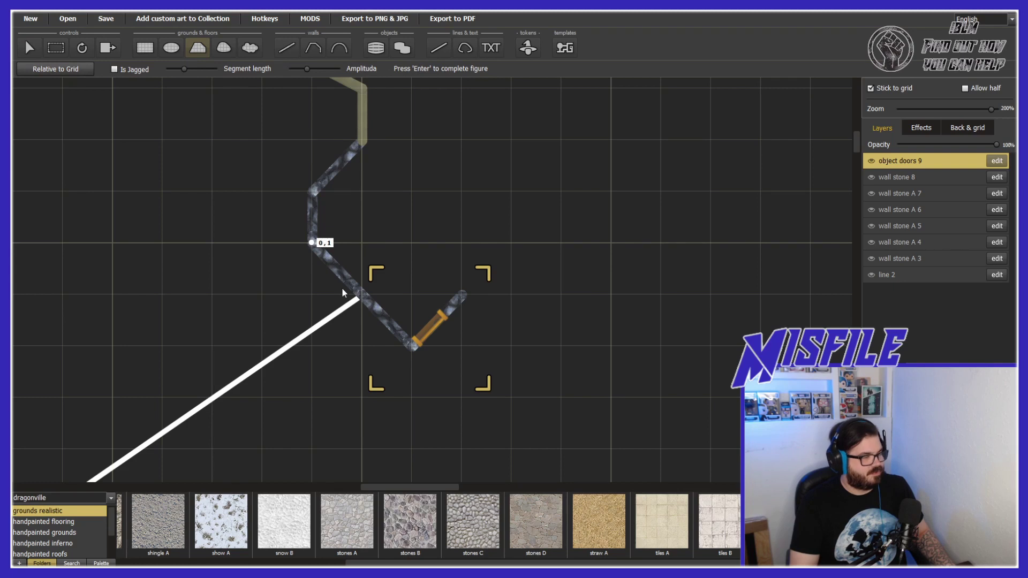
{"action": "left_click", "coordinate": [412, 345]}
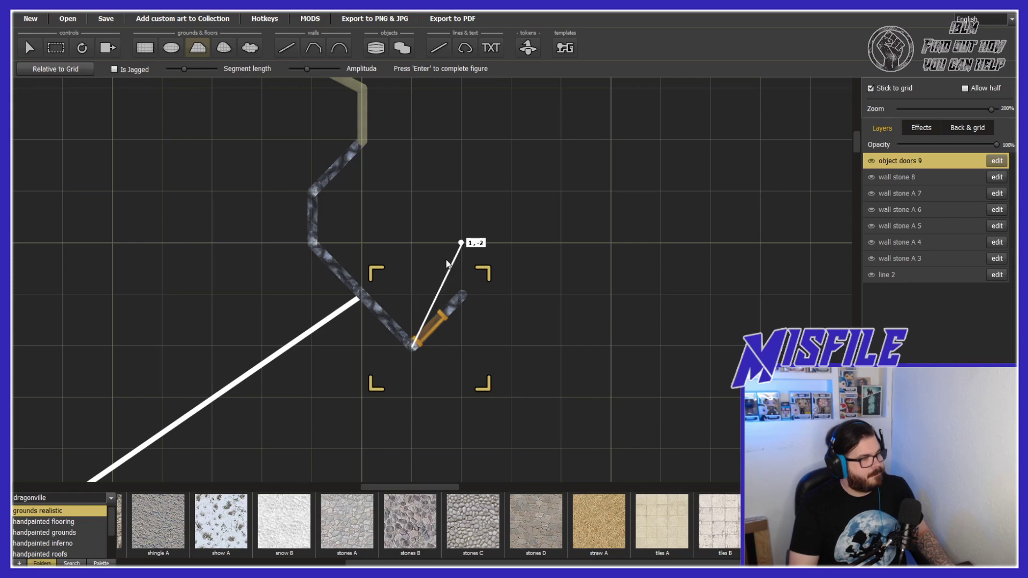
{"action": "left_click", "coordinate": [512, 247]}
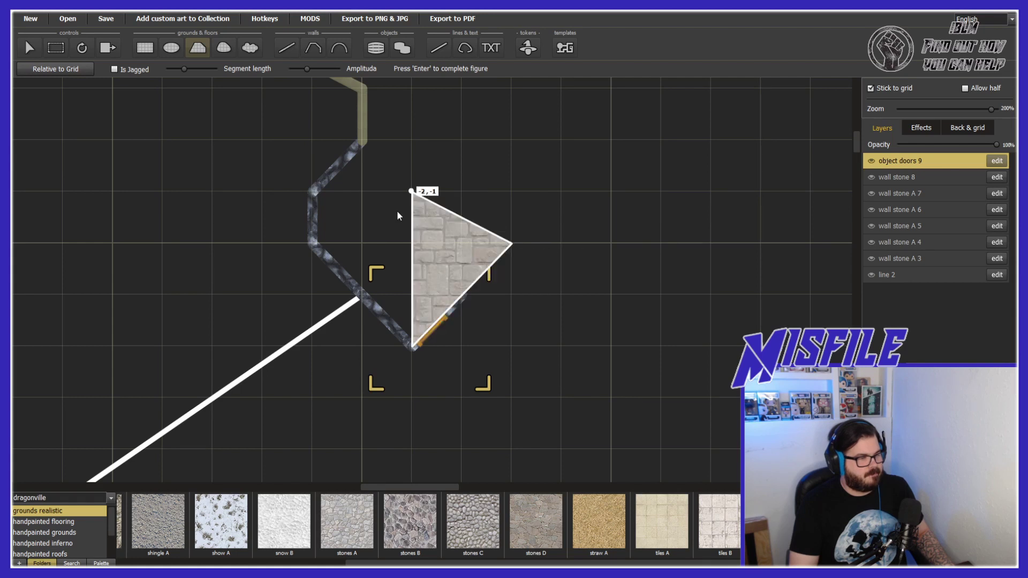
{"action": "left_click", "coordinate": [315, 235]}
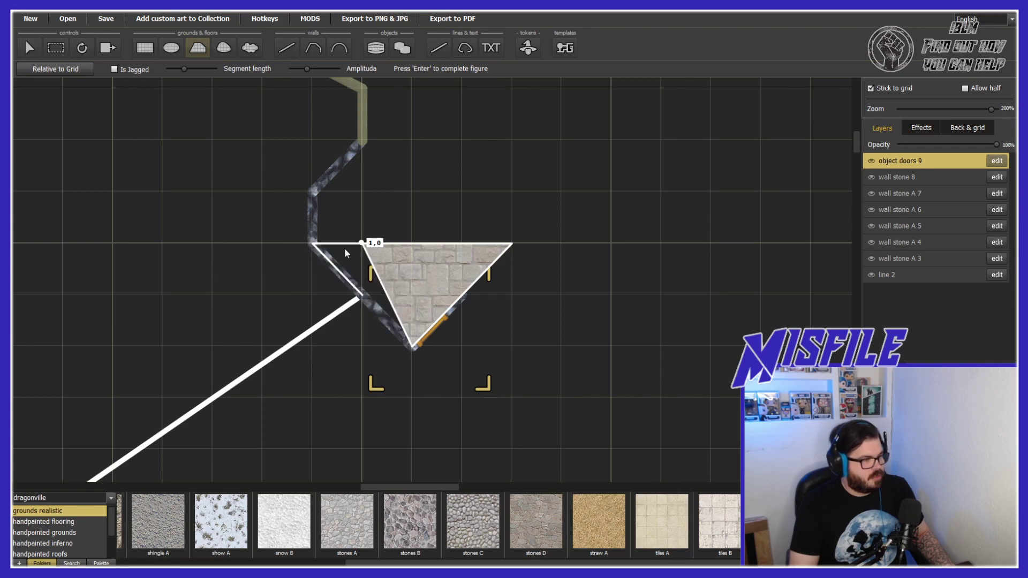
{"action": "key", "text": "Escape"}
{"action": "left_click", "coordinate": [336, 262]}
{"action": "left_click", "coordinate": [163, 96]}
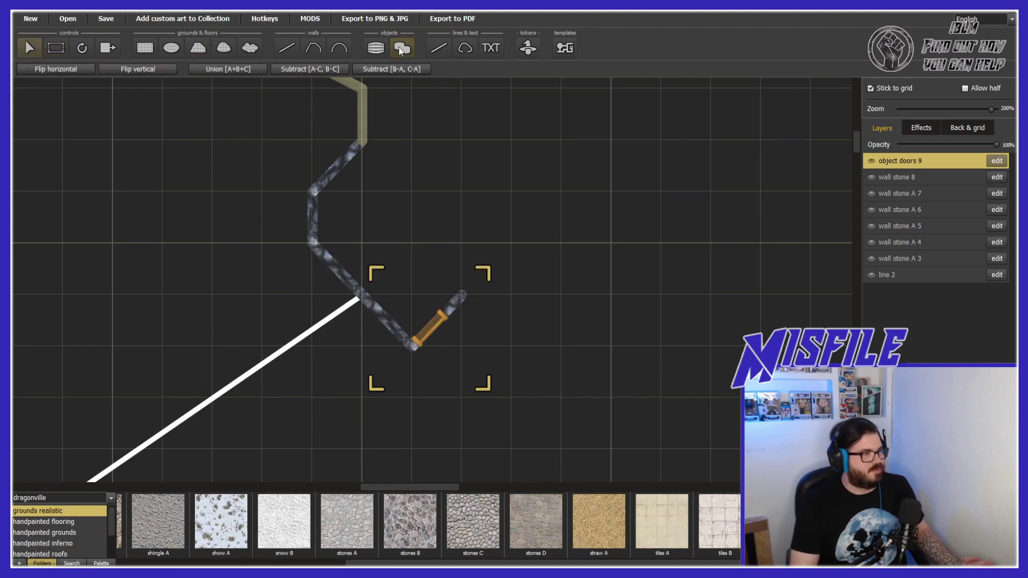
Draw a tiles C polygon floor along the inside of the stone walls and past the door, extending it into the open side
{"action": "left_click", "coordinate": [198, 48]}
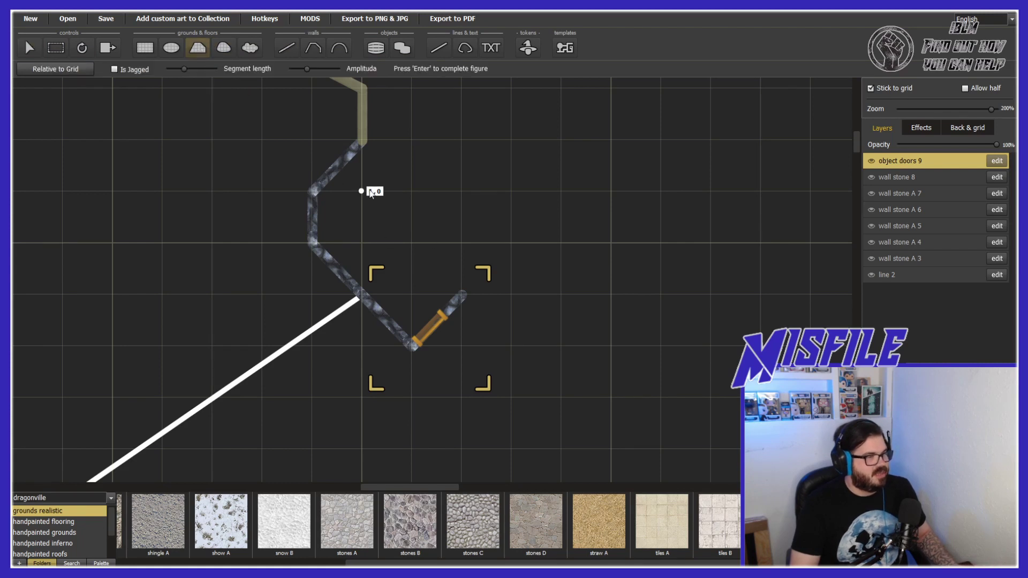
{"action": "left_click", "coordinate": [309, 195]}
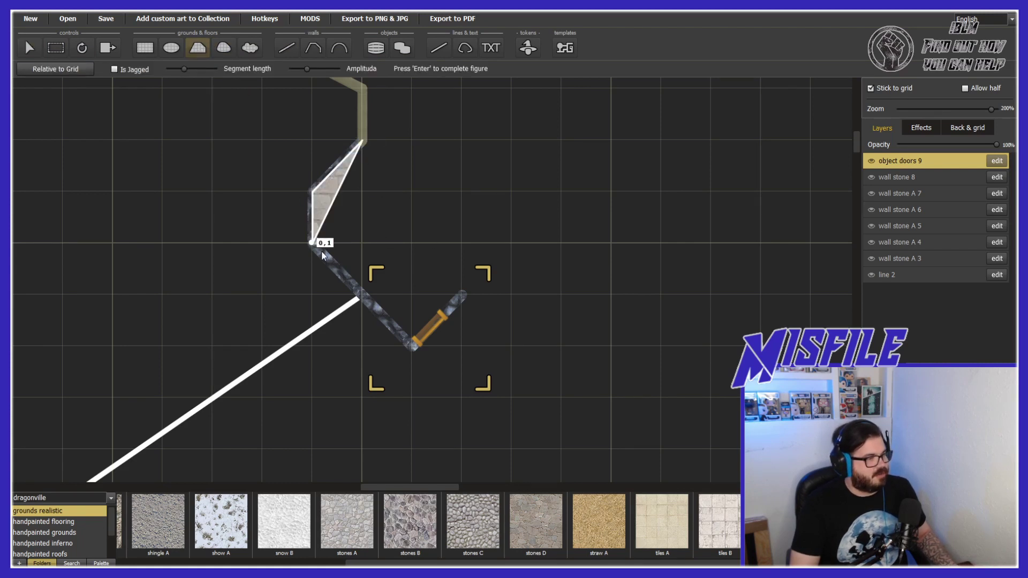
{"action": "left_click", "coordinate": [323, 252]}
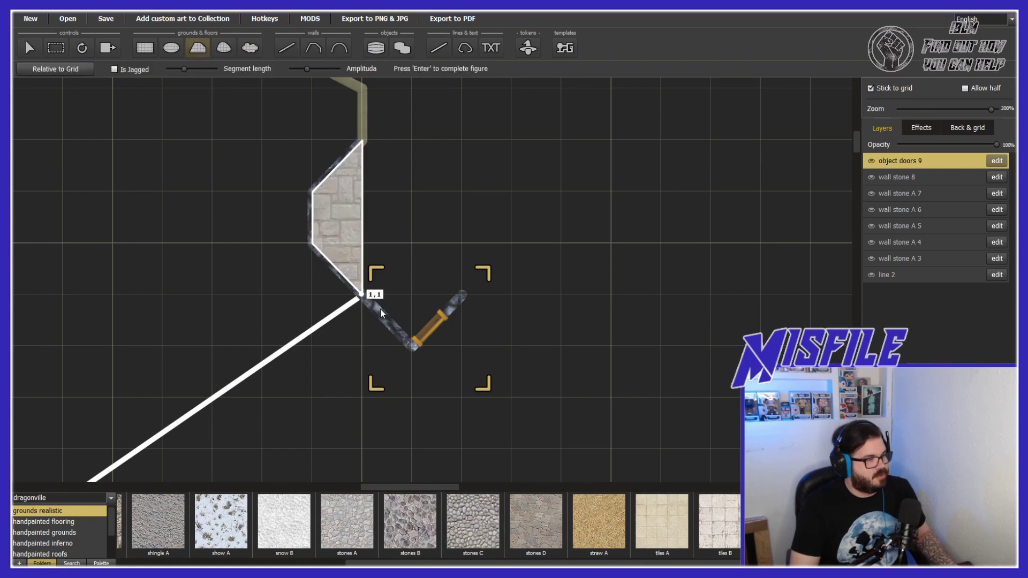
{"action": "left_click", "coordinate": [406, 342]}
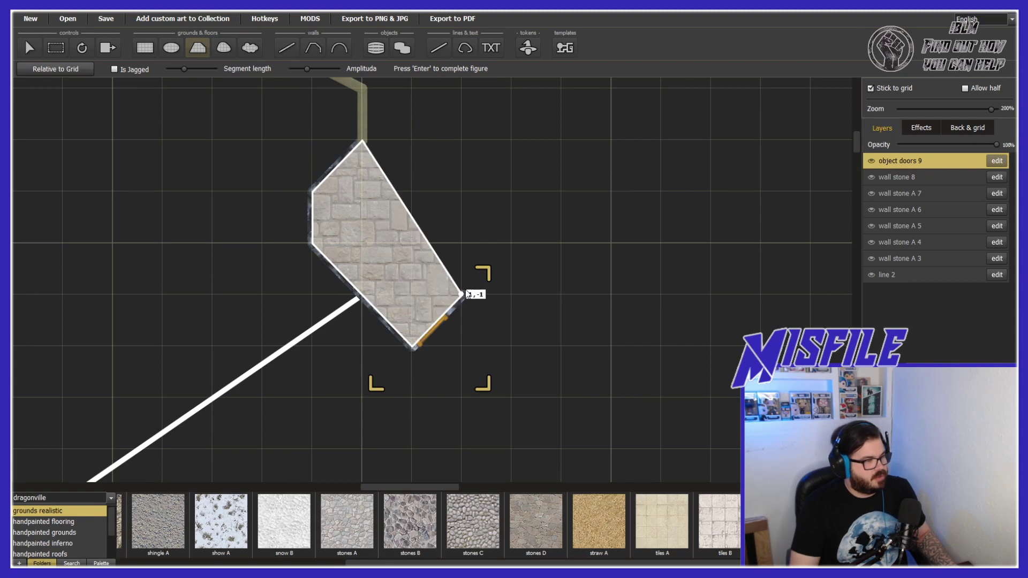
{"action": "left_click", "coordinate": [467, 294]}
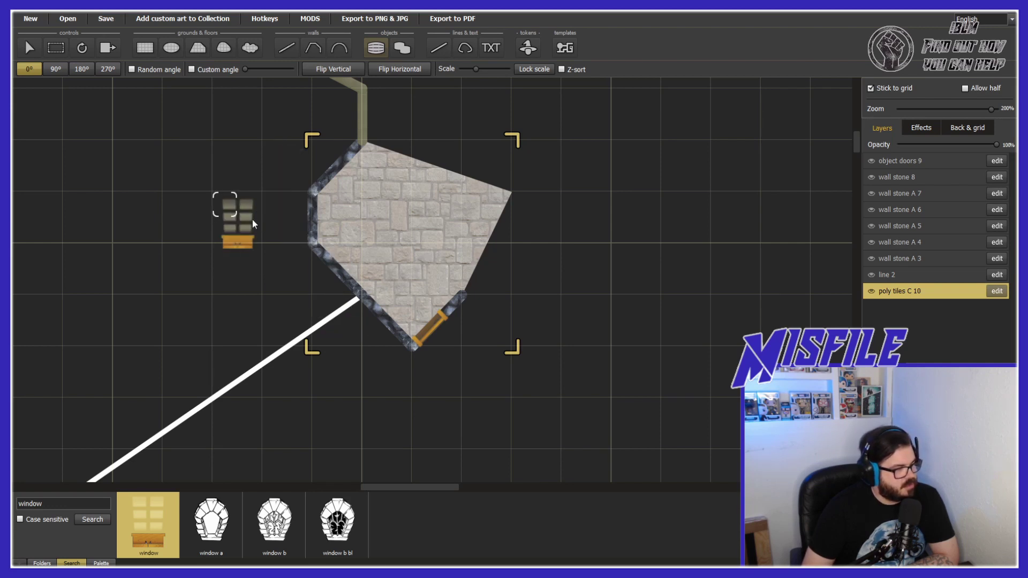
Place three copies of the window object outside the room, to the left of its stone walls
{"action": "left_click", "coordinate": [241, 213]}
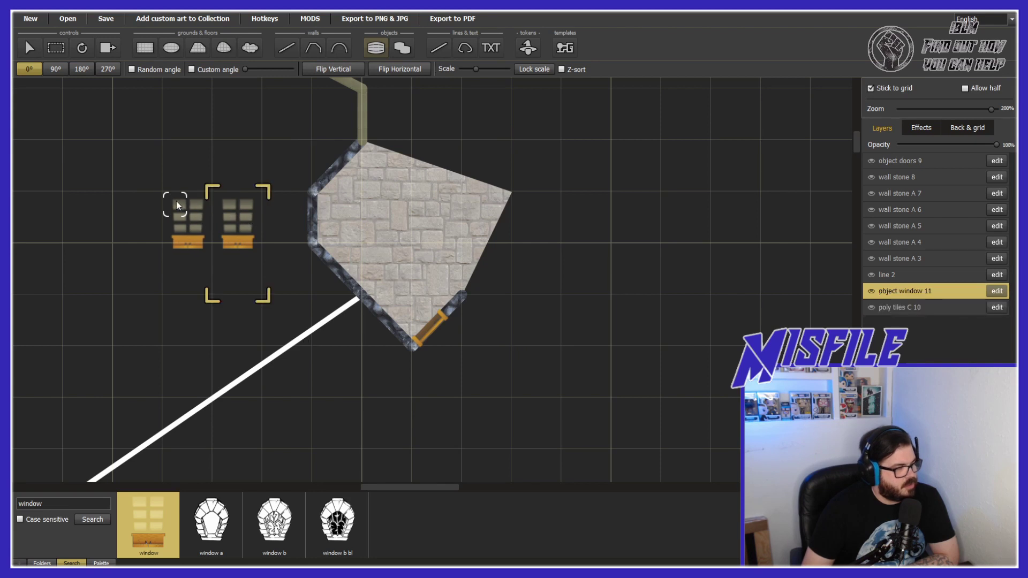
{"action": "left_click", "coordinate": [175, 202]}
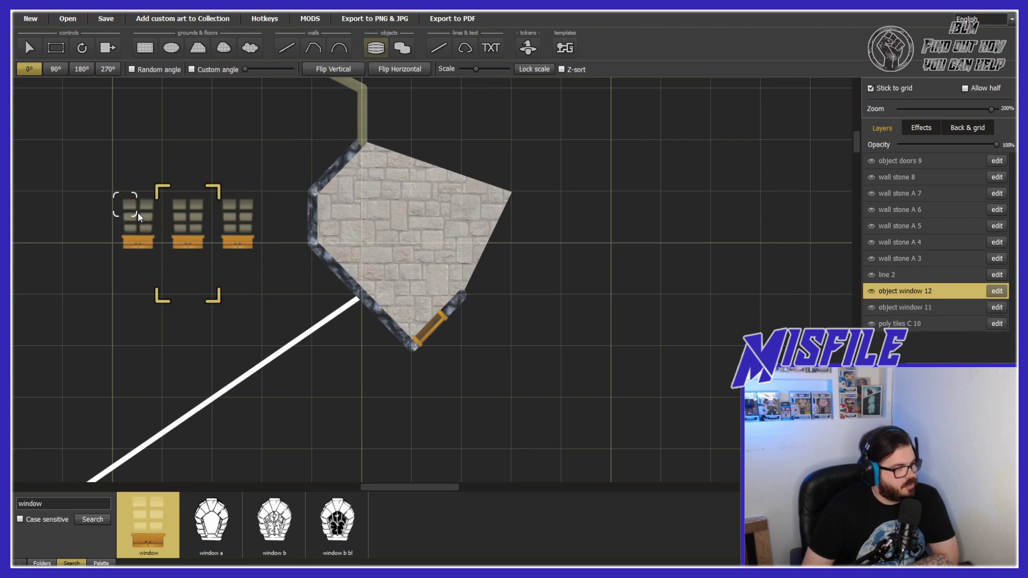
{"action": "left_click_drag", "start_coordinate": [137, 213], "coordinate": [310, 155]}
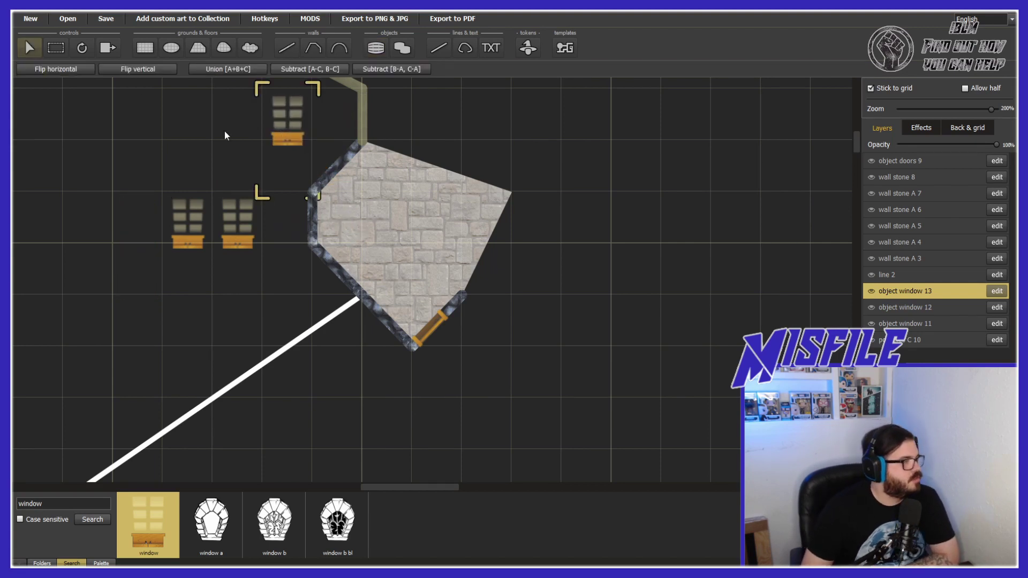
Move the last placed window to the room's upper-left diagonal wall and flip it vertically
{"action": "left_click", "coordinate": [369, 149]}
{"action": "left_click_drag", "start_coordinate": [277, 112], "coordinate": [328, 168]}
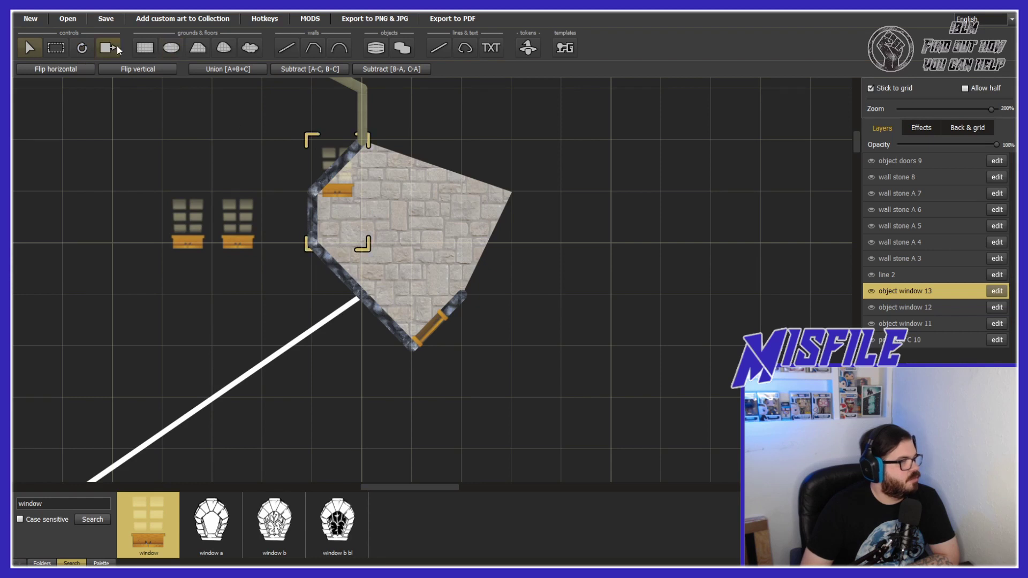
{"action": "left_click", "coordinate": [135, 69]}
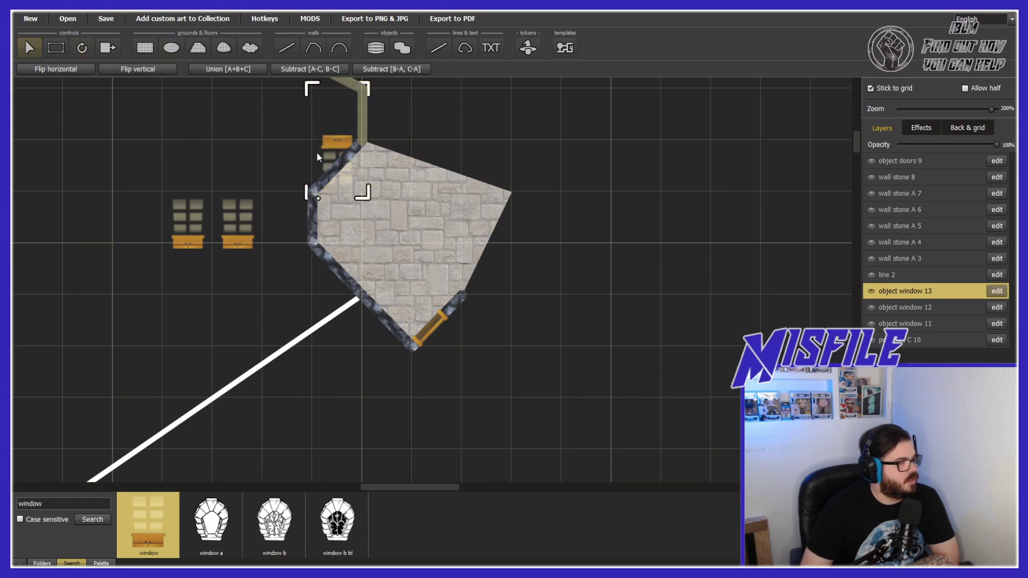
{"action": "left_click_drag", "start_coordinate": [342, 184], "coordinate": [337, 192]}
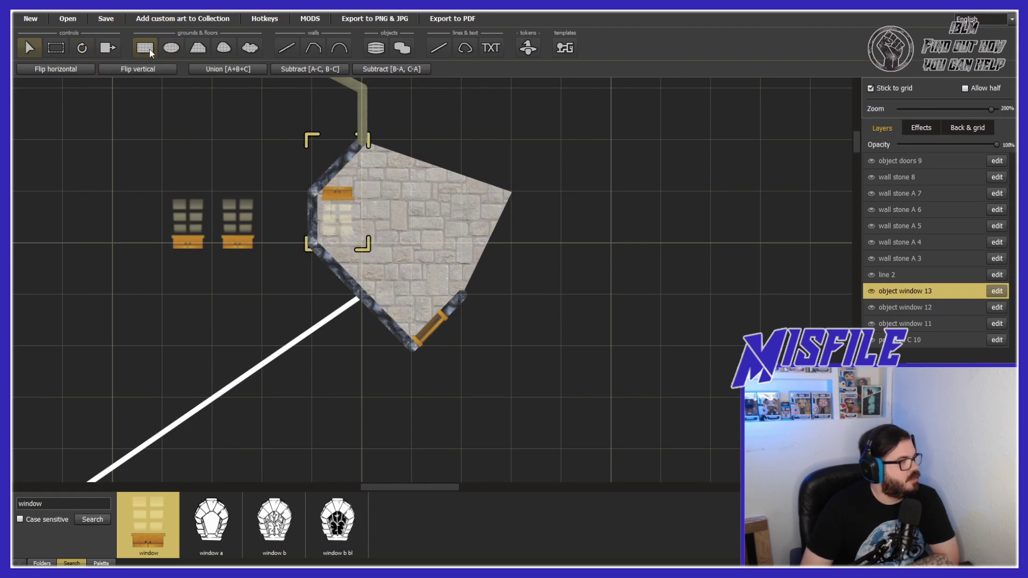
Rotate the flipped window to match the upper-left diagonal wall and move it onto that wall, layered above the stone
{"action": "left_click", "coordinate": [79, 49]}
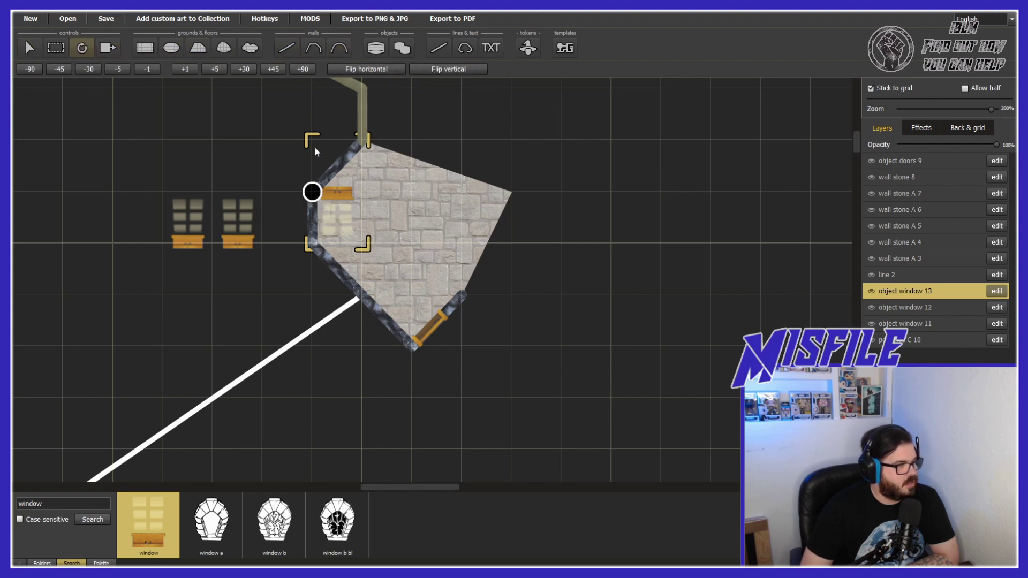
{"action": "left_click_drag", "start_coordinate": [314, 146], "coordinate": [347, 159]}
{"action": "mouse_move", "coordinate": [293, 215]}
{"action": "left_mouse_down"}
{"action": "mouse_move", "coordinate": [334, 207]}
{"action": "mouse_move", "coordinate": [290, 215]}
{"action": "left_mouse_up"}
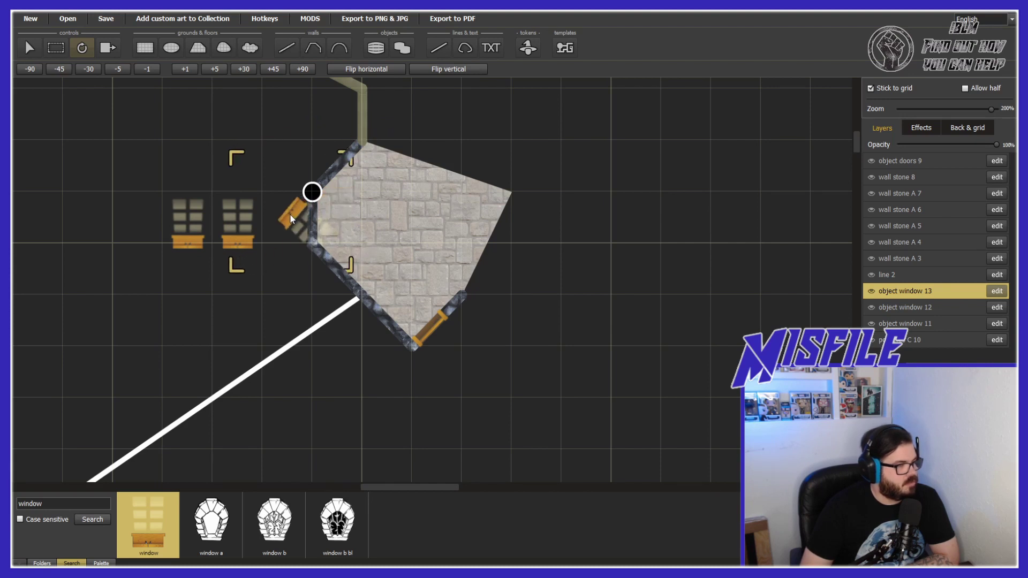
{"action": "left_click", "coordinate": [30, 47]}
{"action": "left_click_drag", "start_coordinate": [287, 216], "coordinate": [336, 179]}
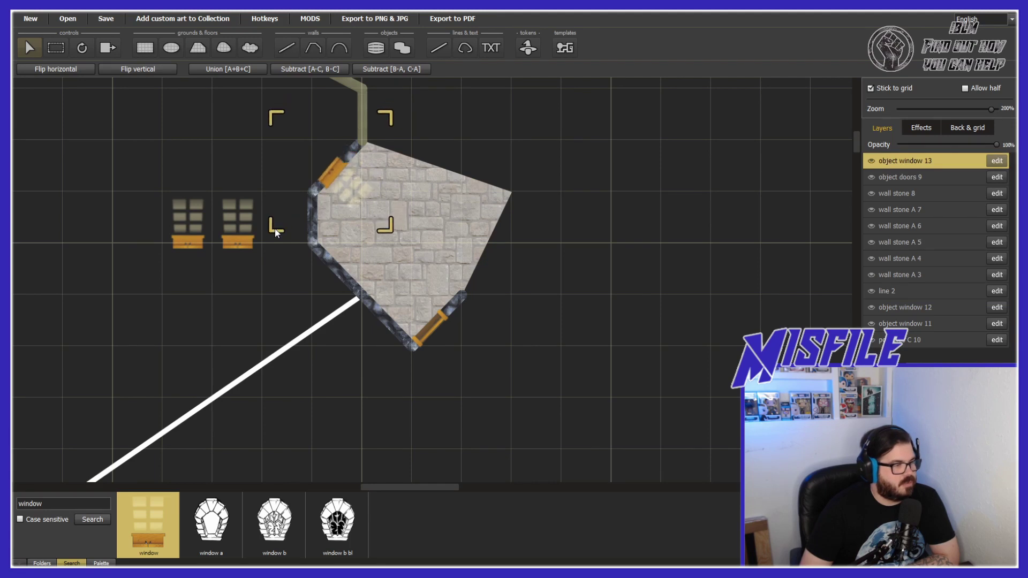
{"action": "left_click_drag", "start_coordinate": [275, 229], "coordinate": [275, 214]}
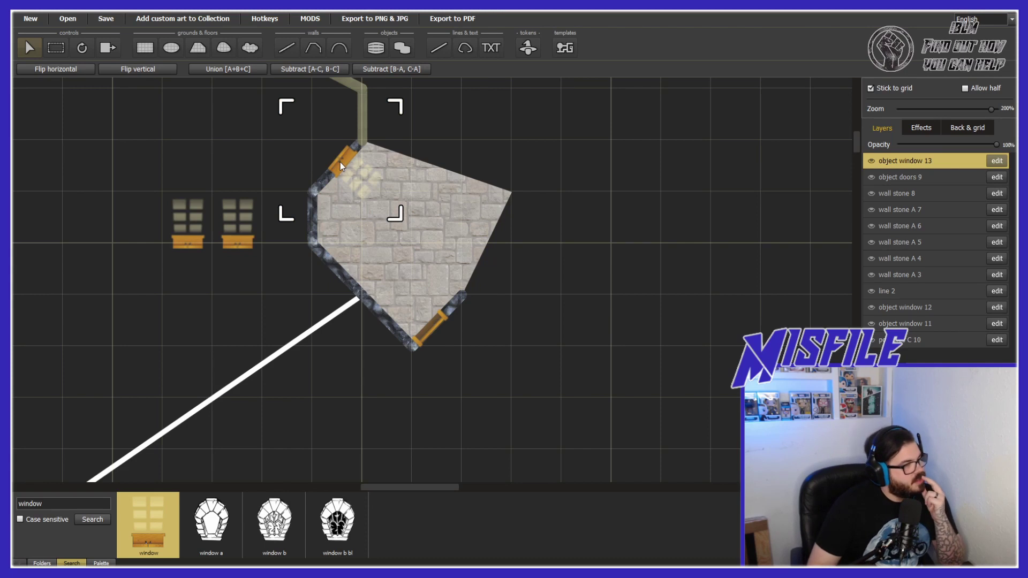
{"action": "mouse_move", "coordinate": [340, 162]}
{"action": "left_mouse_down"}
{"action": "mouse_move", "coordinate": [323, 178]}
{"action": "mouse_move", "coordinate": [349, 160]}
{"action": "mouse_move", "coordinate": [329, 175]}
{"action": "left_mouse_up"}
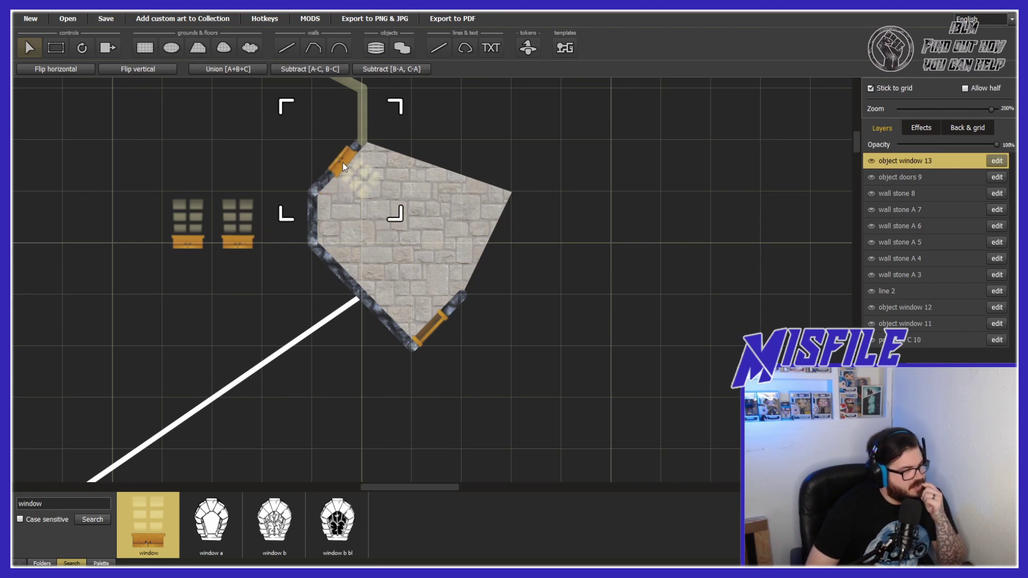
Move a second window to the room's short vertical wall, rotated to match it and layered above the stone
{"action": "left_click", "coordinate": [313, 208]}
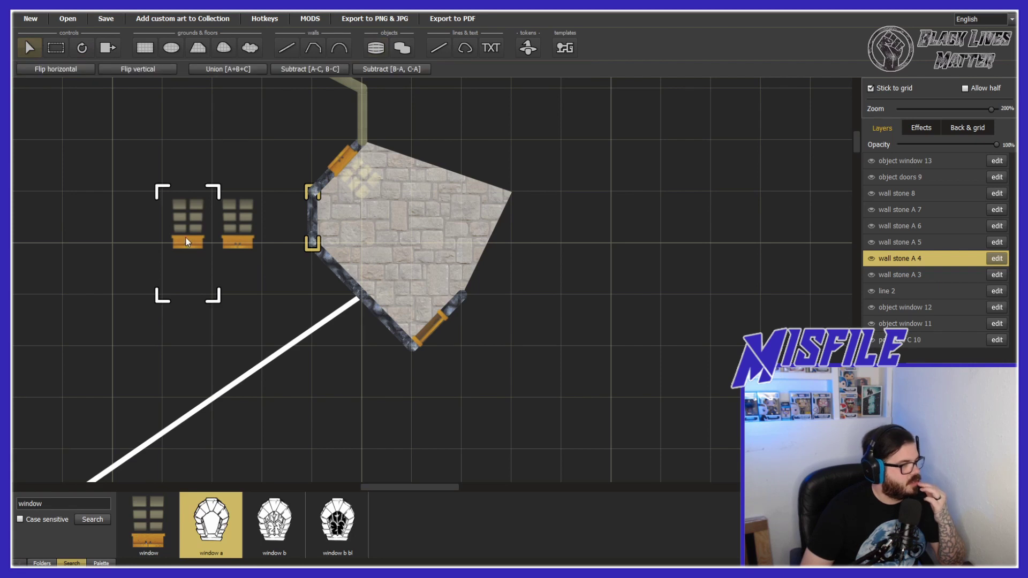
{"action": "left_click_drag", "start_coordinate": [185, 238], "coordinate": [345, 233]}
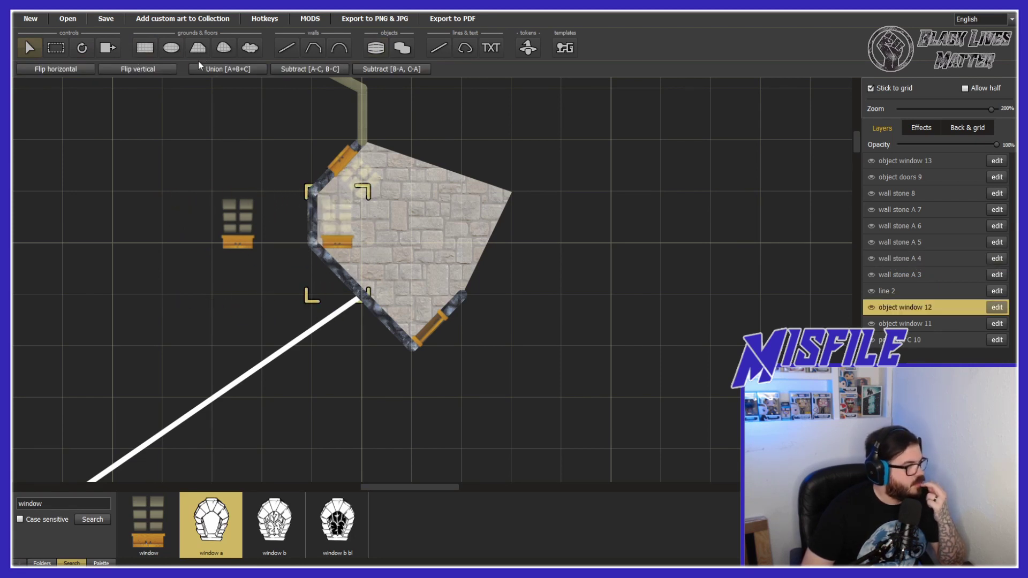
{"action": "left_click", "coordinate": [79, 47]}
{"action": "left_click_drag", "start_coordinate": [349, 218], "coordinate": [363, 279]}
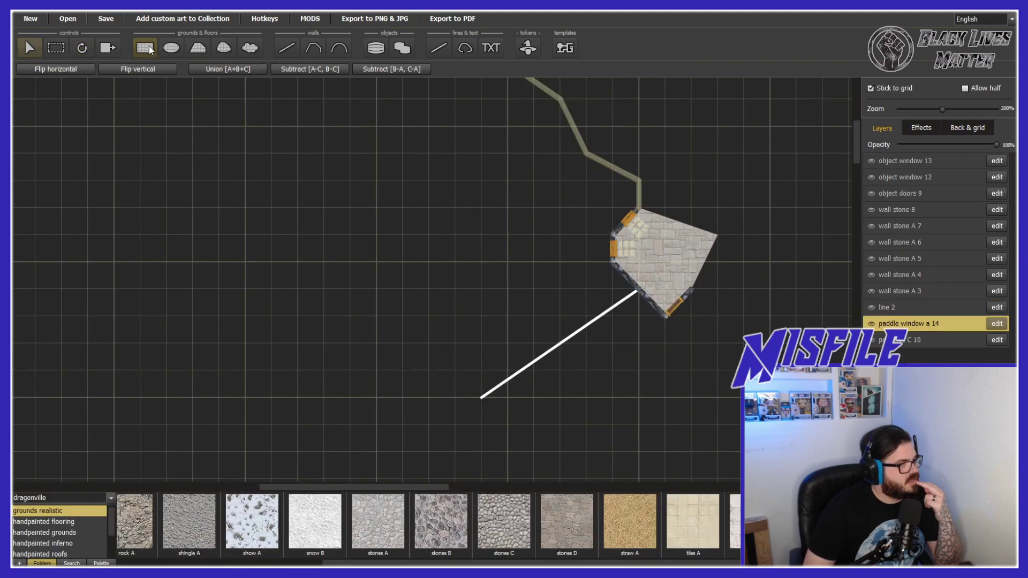
Extend the floor along the room's open side with soft-edged ground brush strokes in the tiles C texture
{"action": "left_click", "coordinate": [151, 50]}
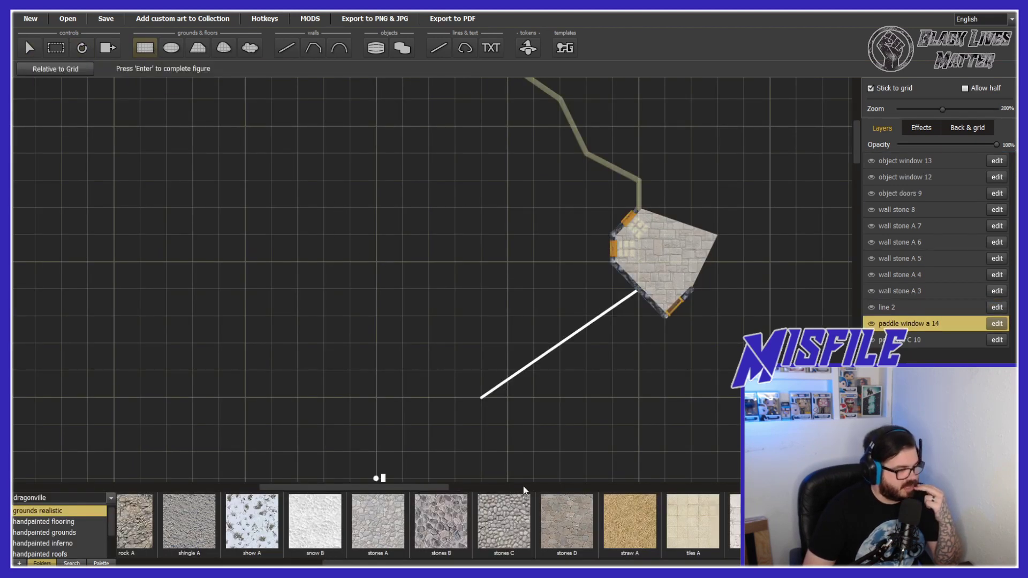
{"action": "scroll", "coordinate": [299, 530], "scroll_direction": "up", "scroll_amount": 2}
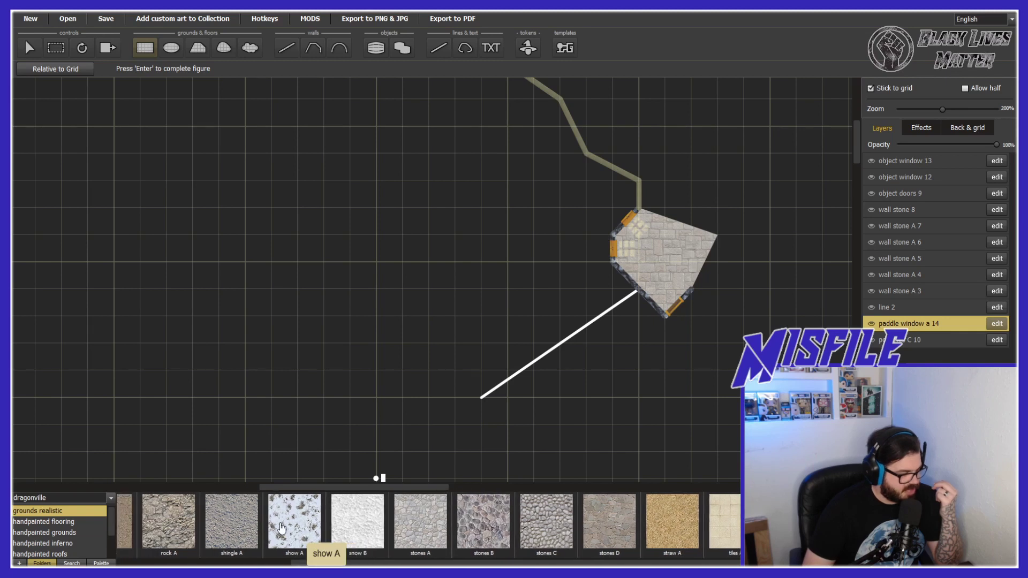
{"action": "scroll", "coordinate": [282, 523], "scroll_direction": "up", "scroll_amount": 2}
{"action": "left_click", "coordinate": [278, 522]}
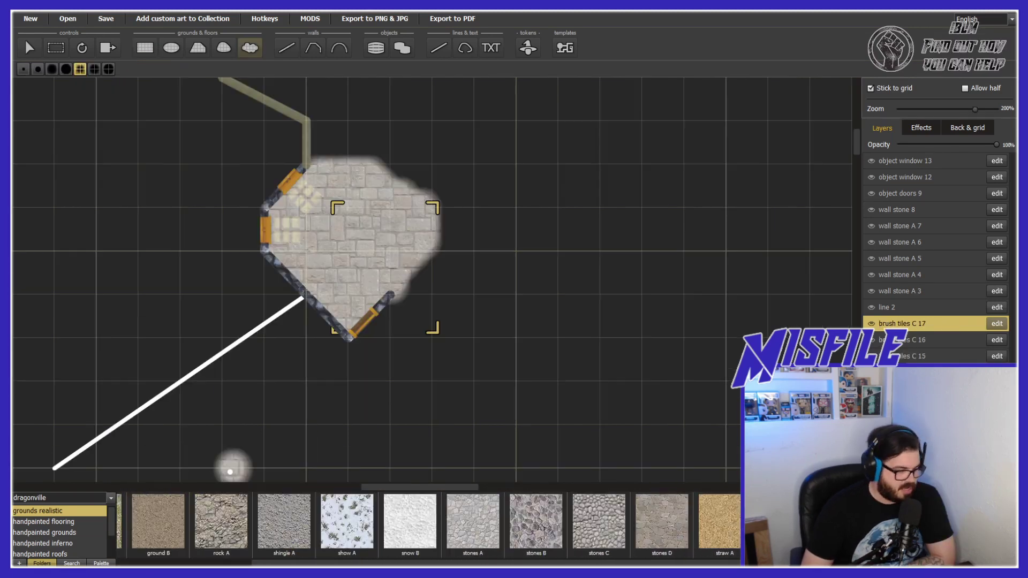
Add ground plots using the rock 2 texture from handpainted grounds
{"action": "scroll", "coordinate": [460, 563], "scroll_direction": "down", "scroll_amount": 3}
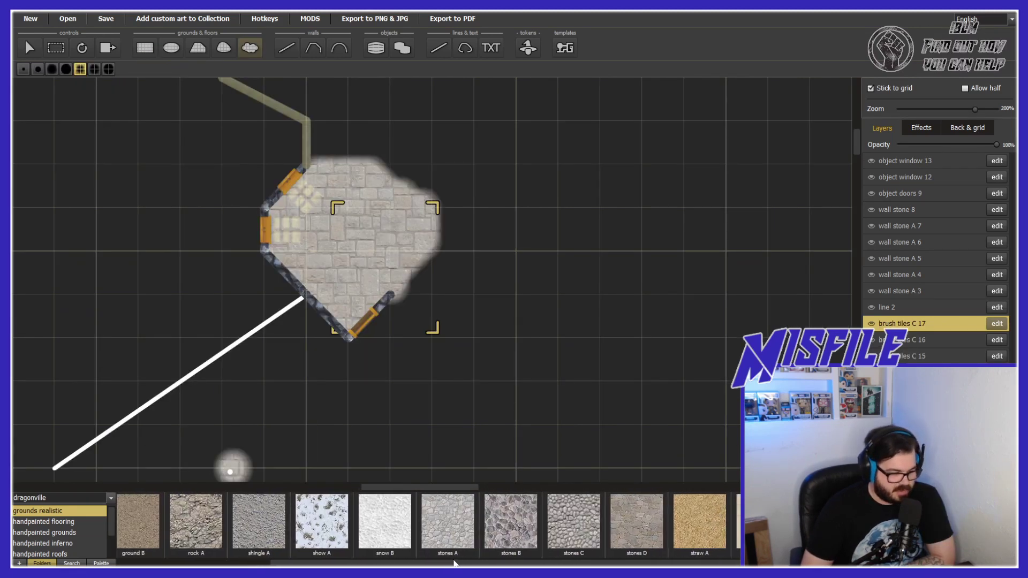
{"action": "scroll", "coordinate": [460, 563], "scroll_direction": "down", "scroll_amount": 1}
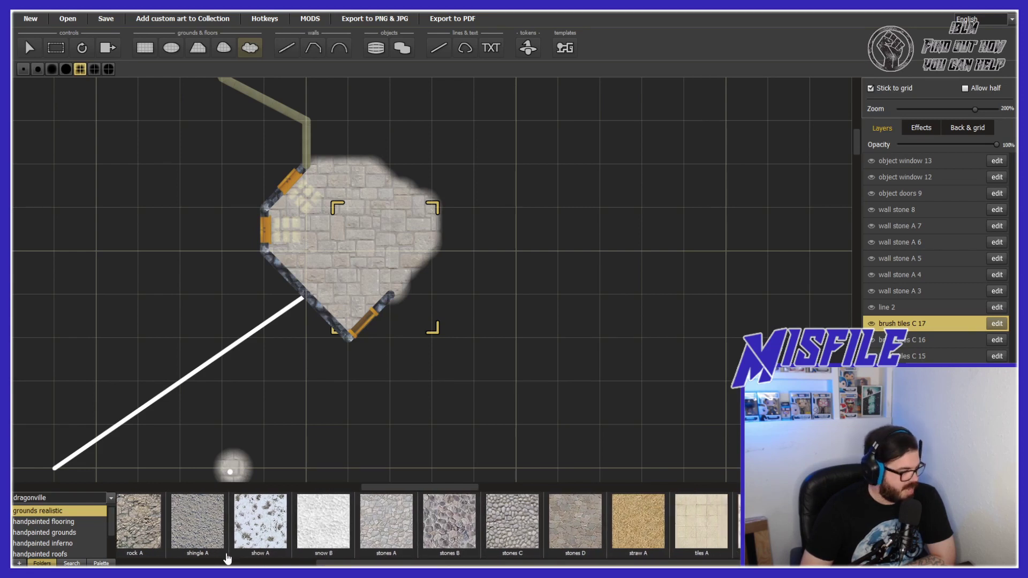
{"action": "left_click", "coordinate": [59, 532]}
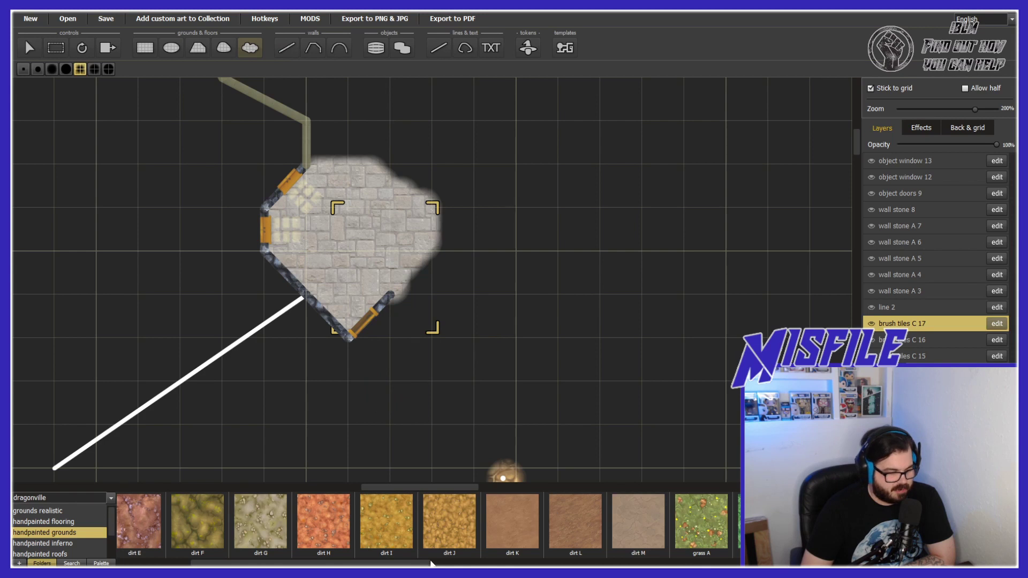
{"action": "left_click_drag", "start_coordinate": [431, 564], "coordinate": [857, 563]}
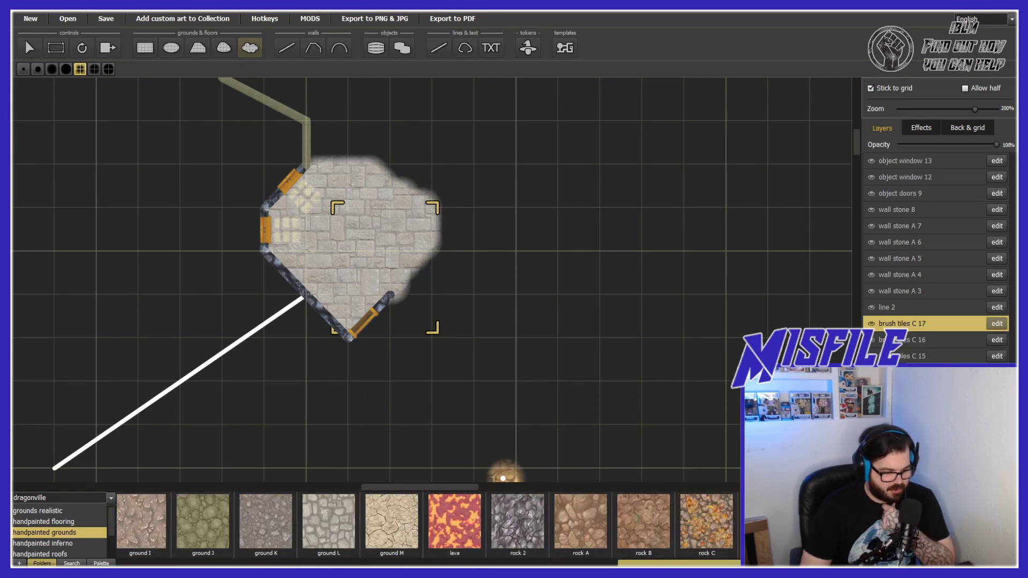
{"action": "key", "text": "Escape"}
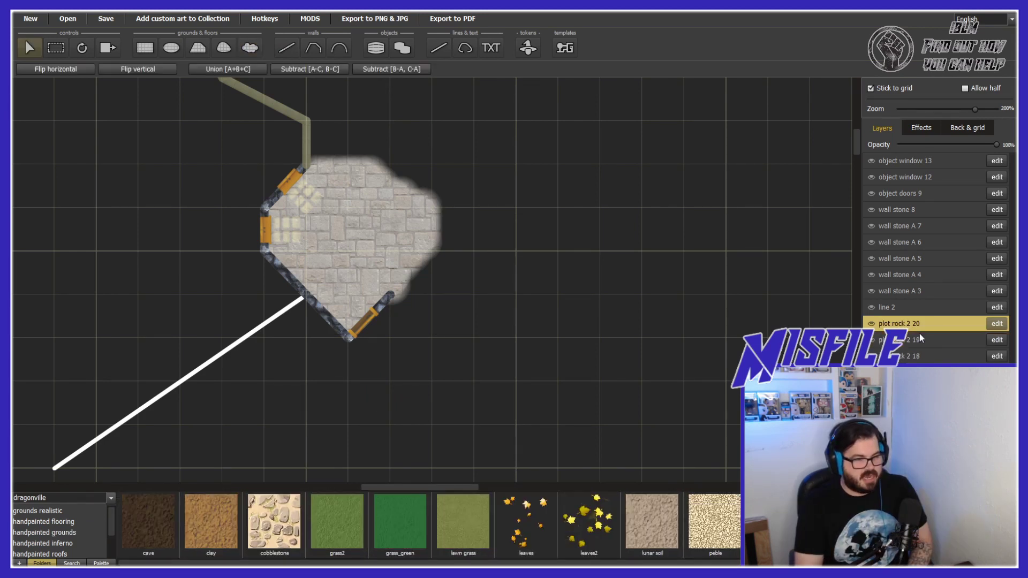
Draw stone walls around the floor's open side plus a zigzag wall beyond the door, and open the painted wall textures
{"action": "key", "text": "w"}
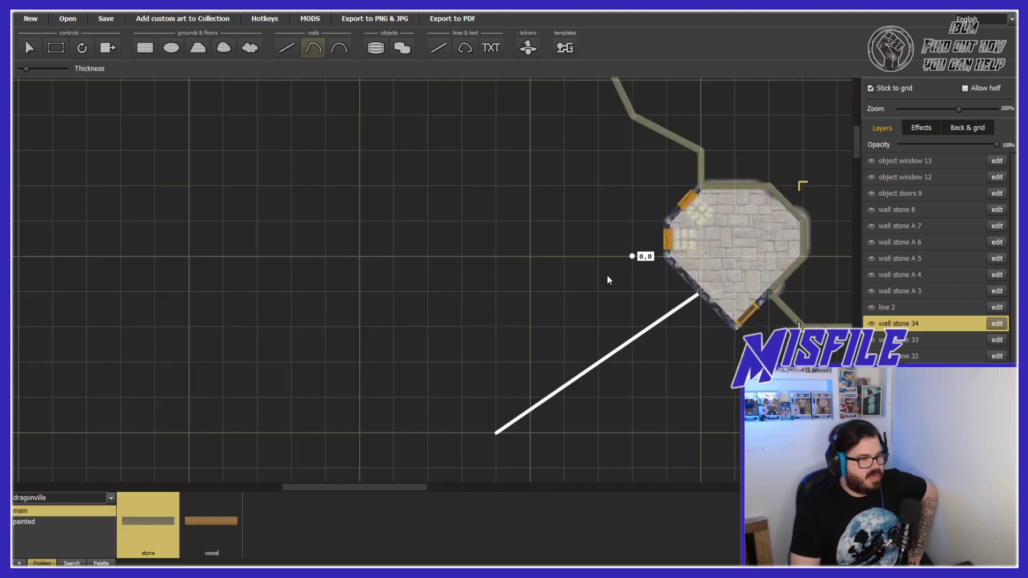
{"action": "left_click_drag", "start_coordinate": [318, 486], "coordinate": [378, 486]}
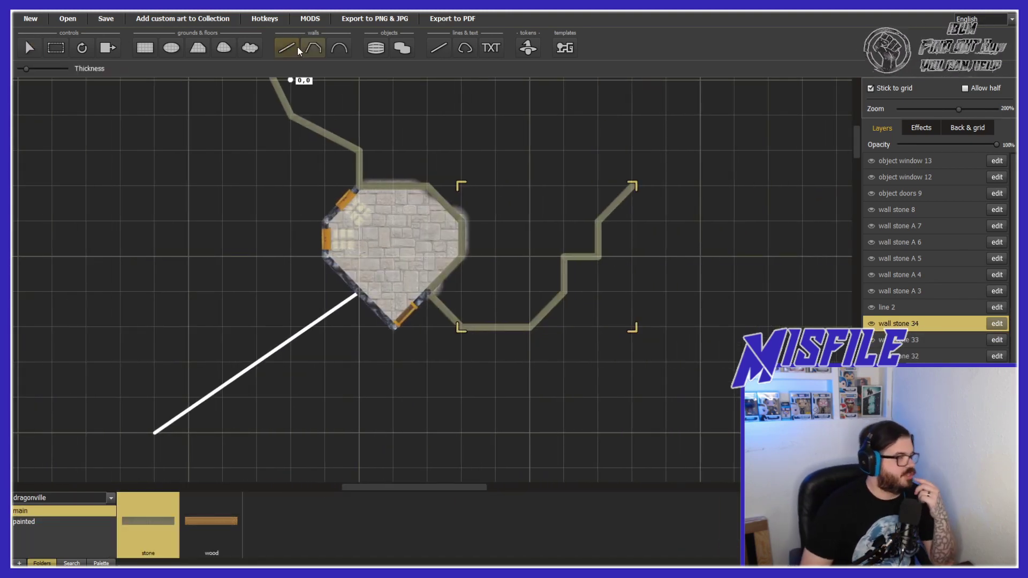
{"action": "left_click", "coordinate": [33, 522]}
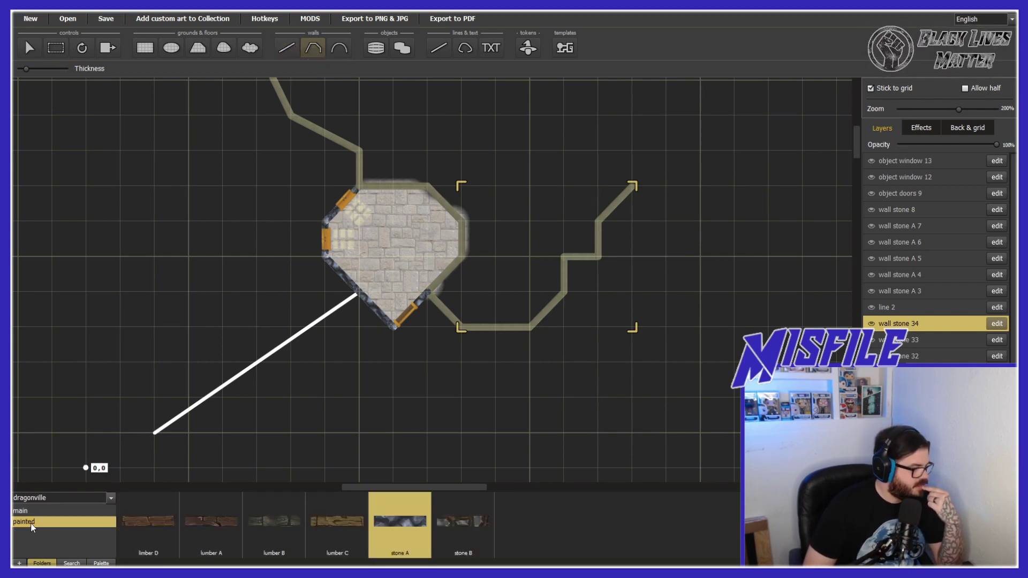
Draw a multi-segment wall in the painted stone A texture along the open side of the tiled room
{"action": "left_click_drag", "start_coordinate": [362, 185], "coordinate": [427, 187]}
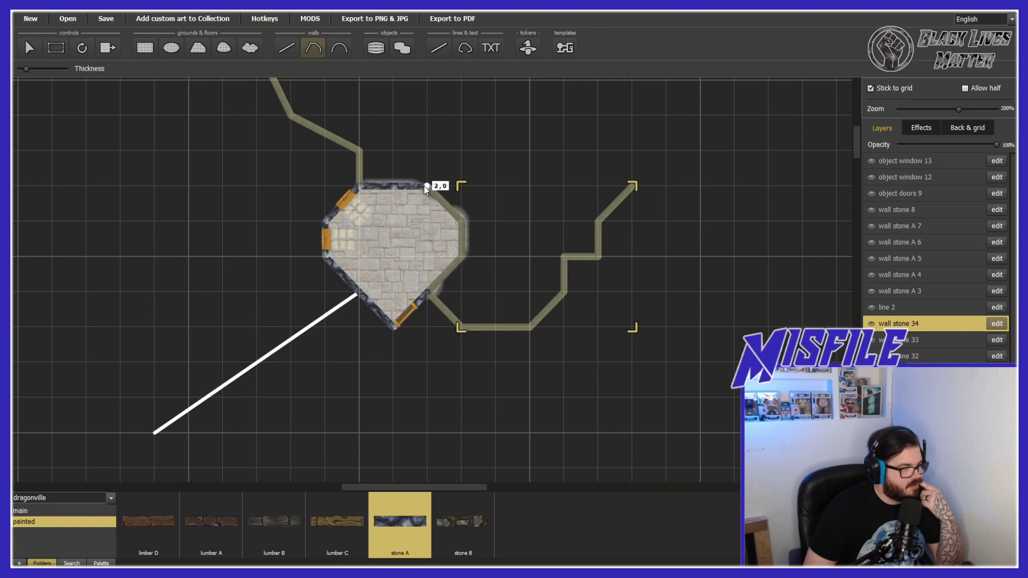
{"action": "left_click", "coordinate": [423, 293]}
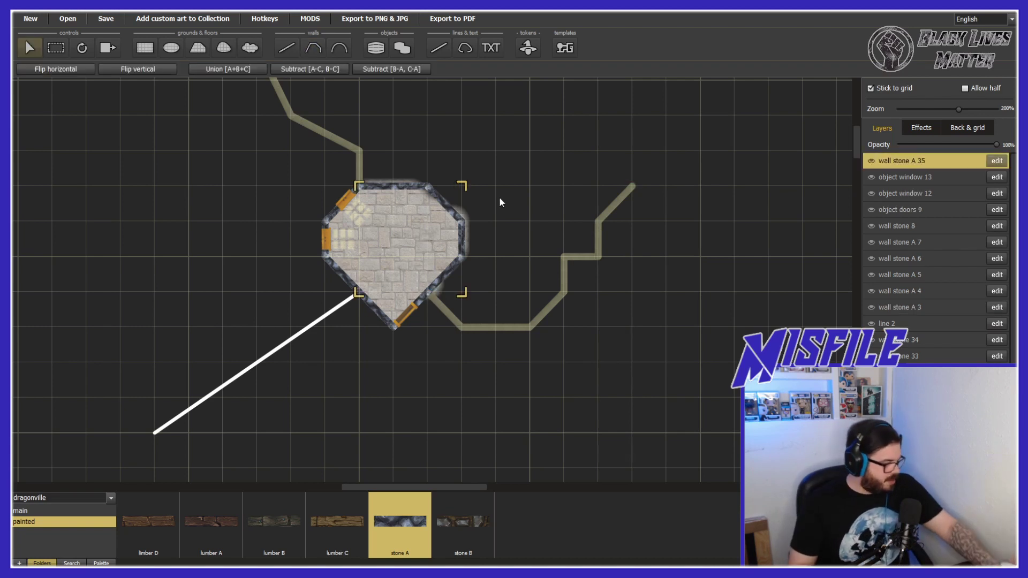
Lay a large rectangular ground plot in the ground A texture from grounds realistic across the map, layered beneath the room and walls
{"action": "scroll", "coordinate": [368, 240], "scroll_direction": "down", "scroll_amount": 5}
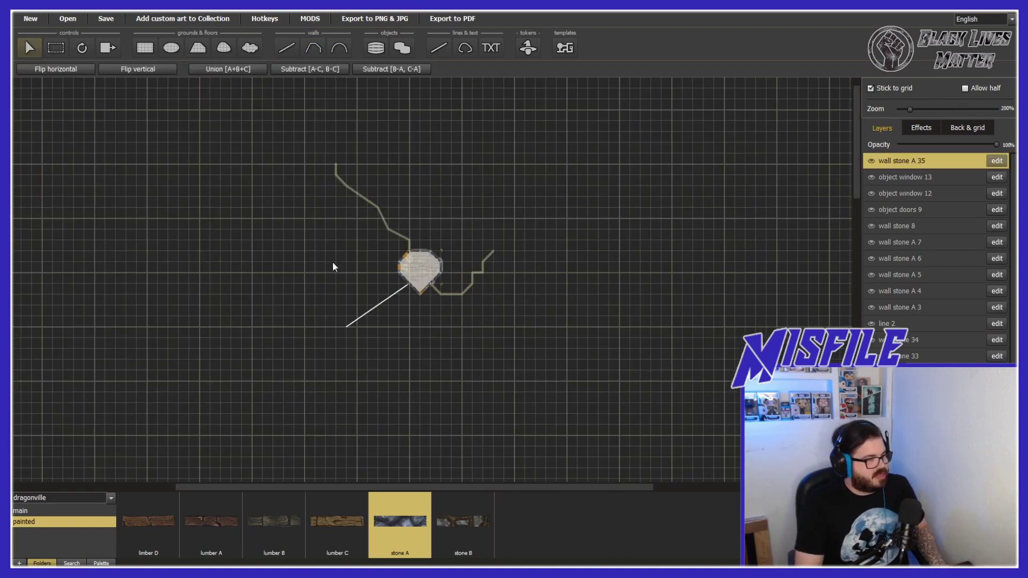
{"action": "left_click_drag", "start_coordinate": [857, 142], "coordinate": [857, 158]}
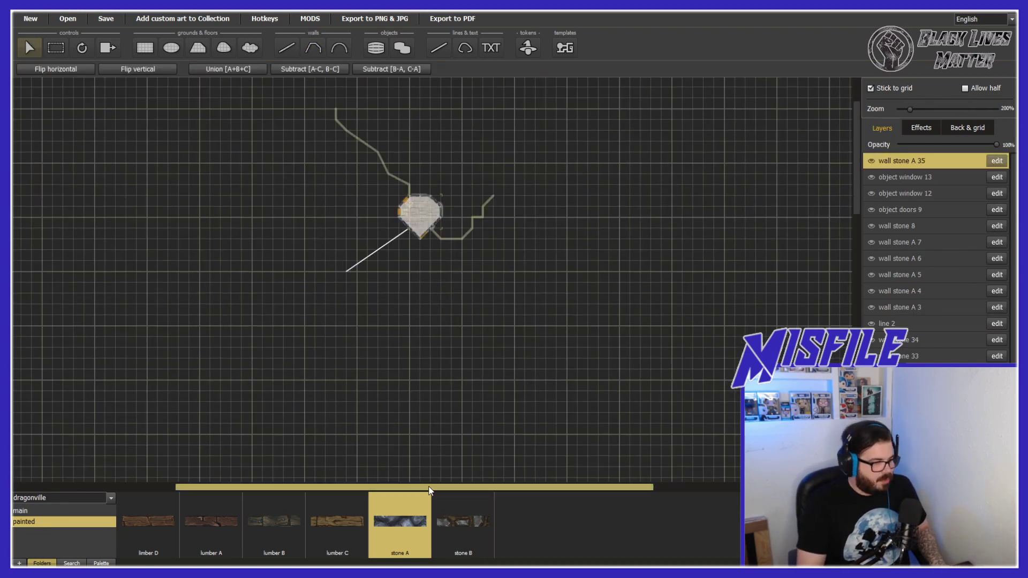
{"action": "left_click_drag", "start_coordinate": [426, 488], "coordinate": [390, 490]}
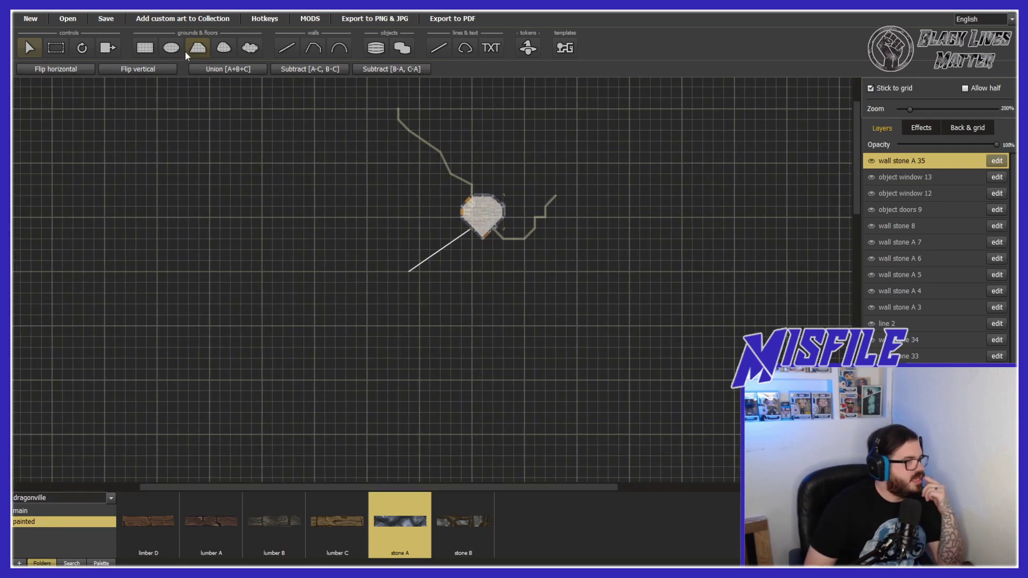
{"action": "left_click", "coordinate": [144, 47]}
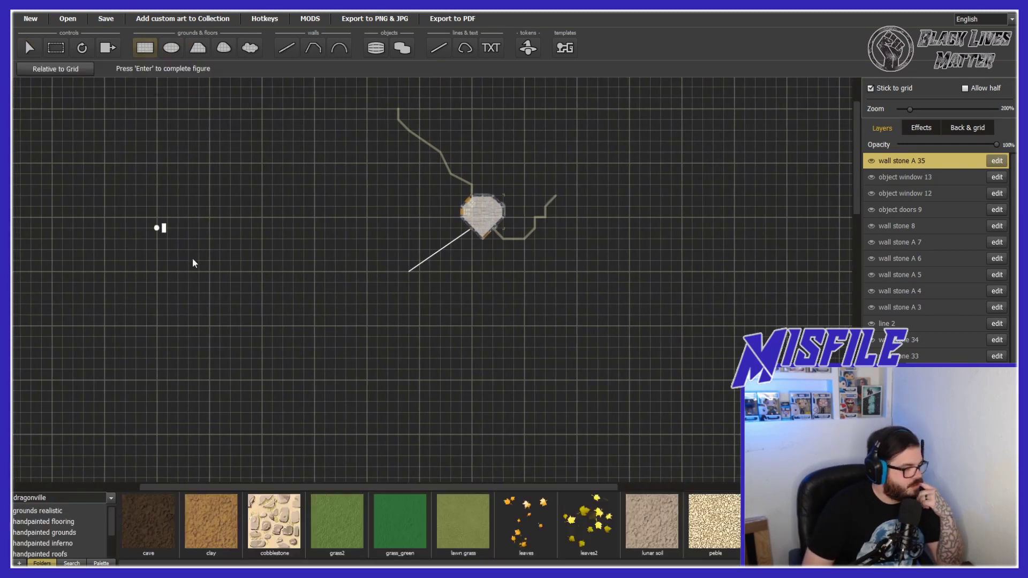
{"action": "left_click", "coordinate": [37, 510]}
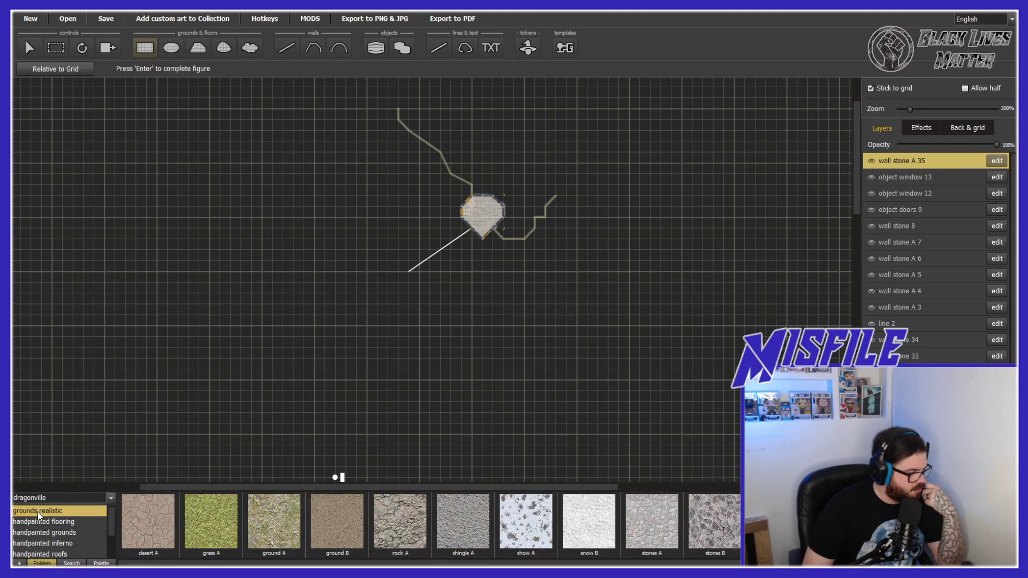
{"action": "left_click", "coordinate": [274, 520]}
{"action": "left_click_drag", "start_coordinate": [293, 132], "coordinate": [828, 478]}
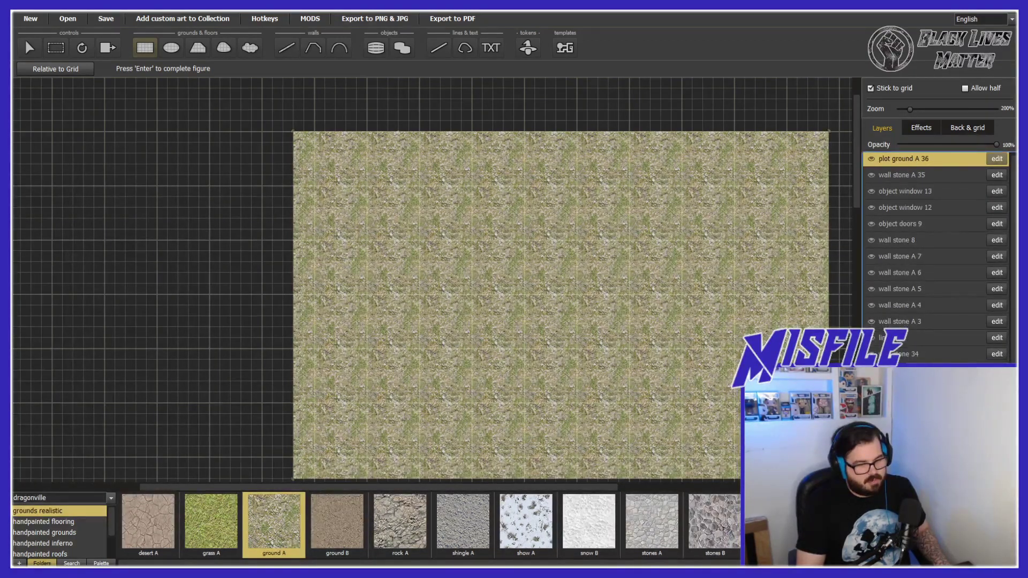
{"action": "scroll", "coordinate": [679, 260], "scroll_direction": "up", "scroll_amount": 3}
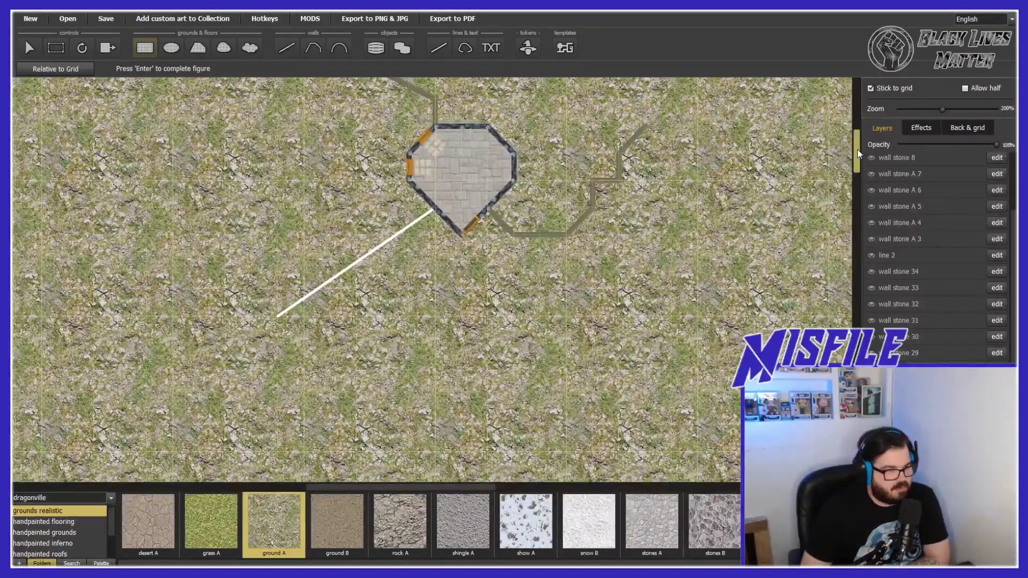
Fill the area between the zigzag walls beyond the room with rectangular plots in the rock A texture from handpainted grounds
{"action": "left_click_drag", "start_coordinate": [857, 150], "coordinate": [857, 120]}
{"action": "left_click_drag", "start_coordinate": [390, 486], "coordinate": [384, 485]}
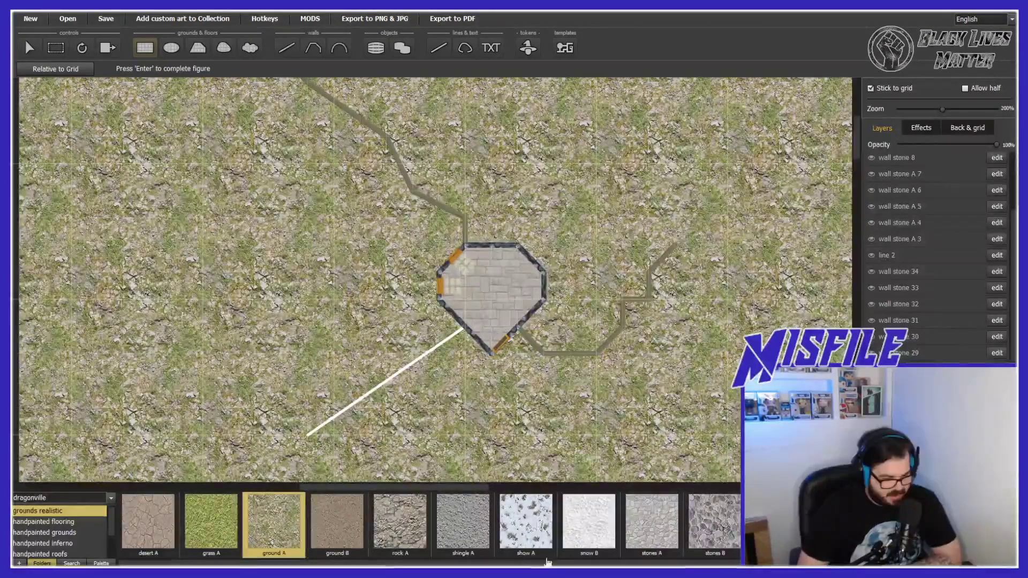
{"action": "left_click_drag", "start_coordinate": [399, 566], "coordinate": [375, 564]}
{"action": "left_click", "coordinate": [54, 521]}
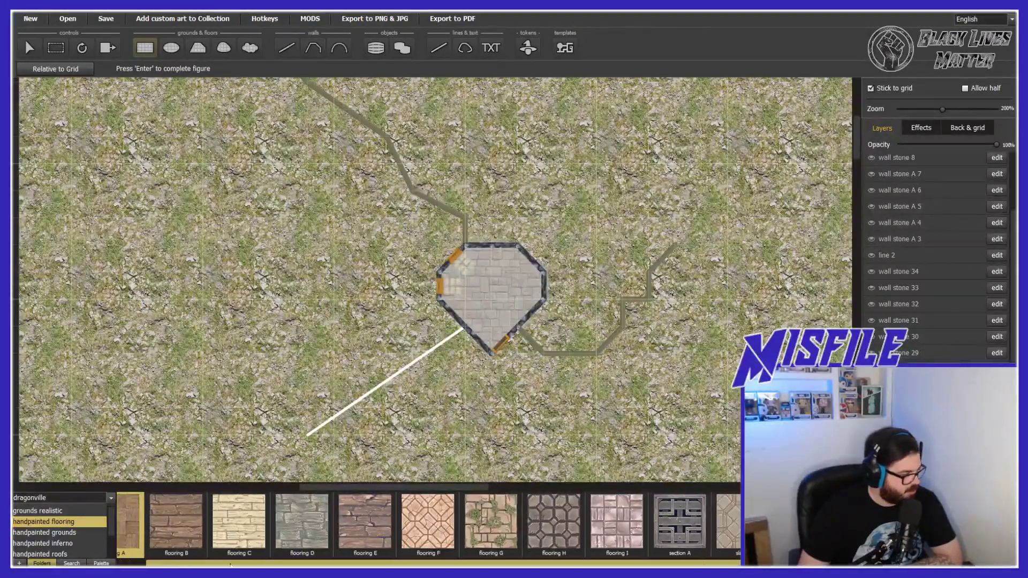
{"action": "left_click", "coordinate": [78, 532]}
{"action": "left_click_drag", "start_coordinate": [238, 563], "coordinate": [601, 560]}
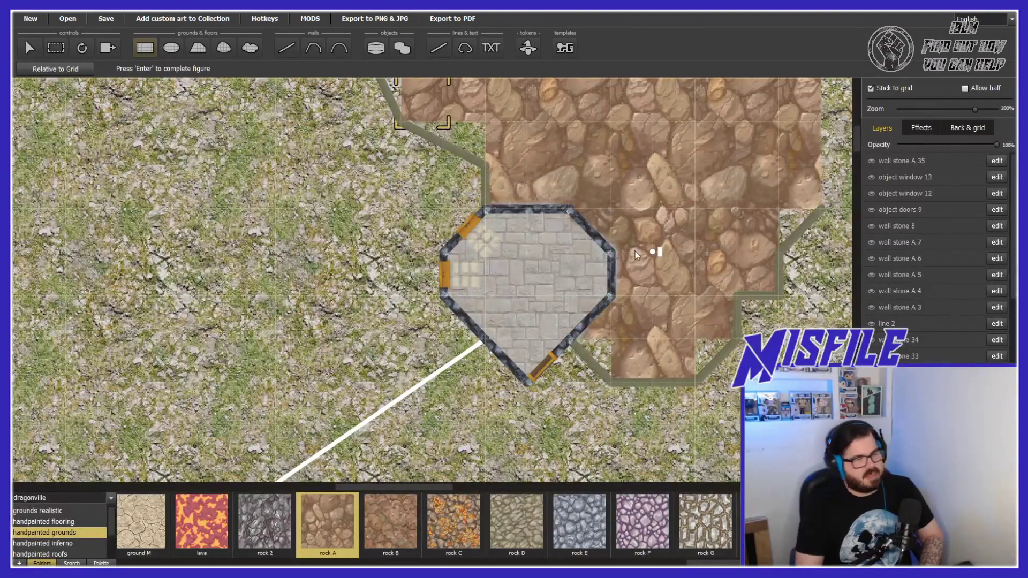
Fill the area between the zigzag walls with rectangular ground plots in a snow texture from handpainted sand & snow
{"action": "scroll", "coordinate": [635, 252], "scroll_direction": "up", "scroll_amount": 1}
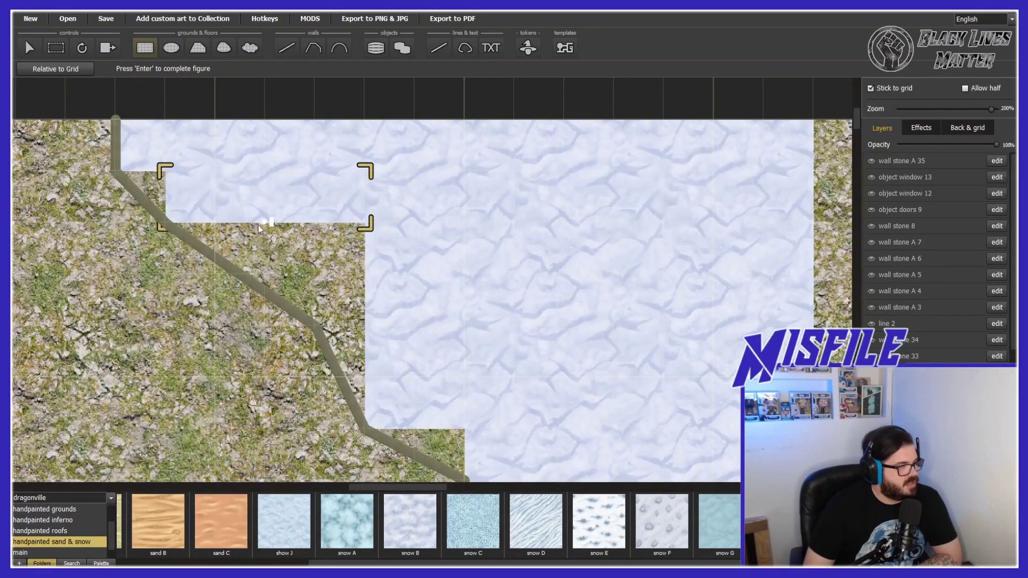
{"action": "left_click_drag", "start_coordinate": [272, 236], "coordinate": [374, 275]}
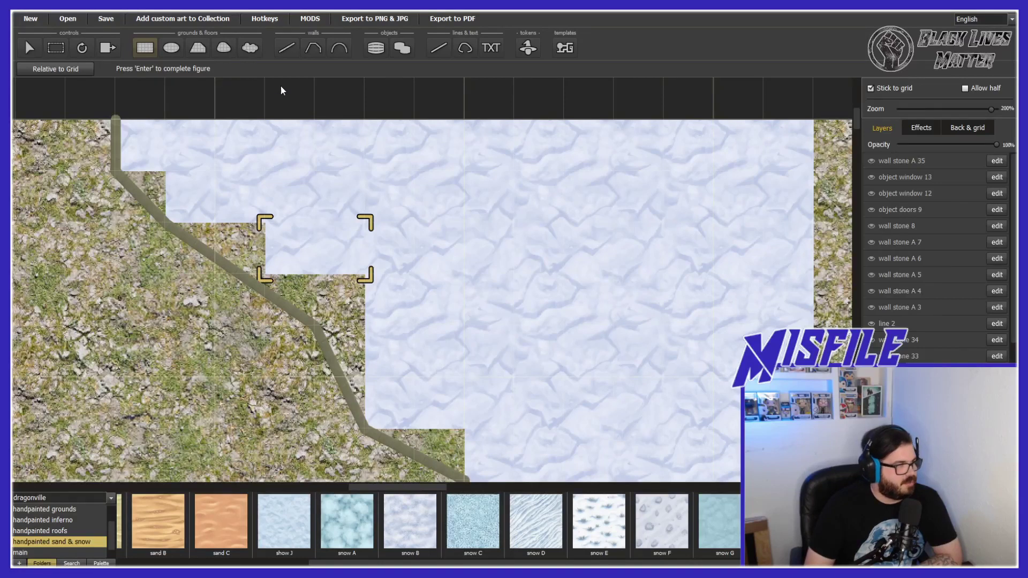
Close the stepped gaps along the long zigzag wall with a polygon snow plot that follows the wall's corners
{"action": "left_click", "coordinate": [197, 48]}
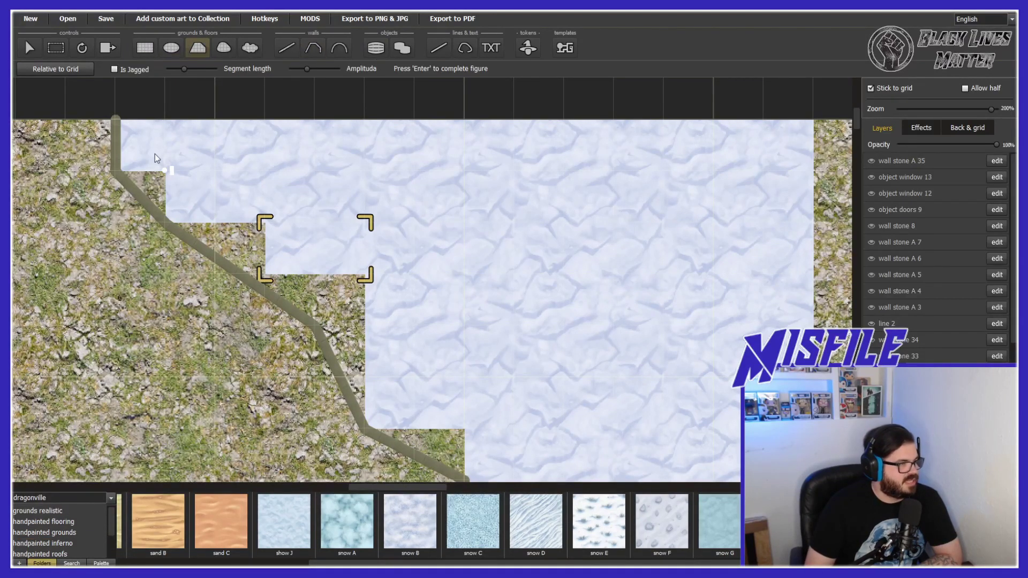
{"action": "left_click", "coordinate": [114, 171]}
{"action": "left_click", "coordinate": [186, 224]}
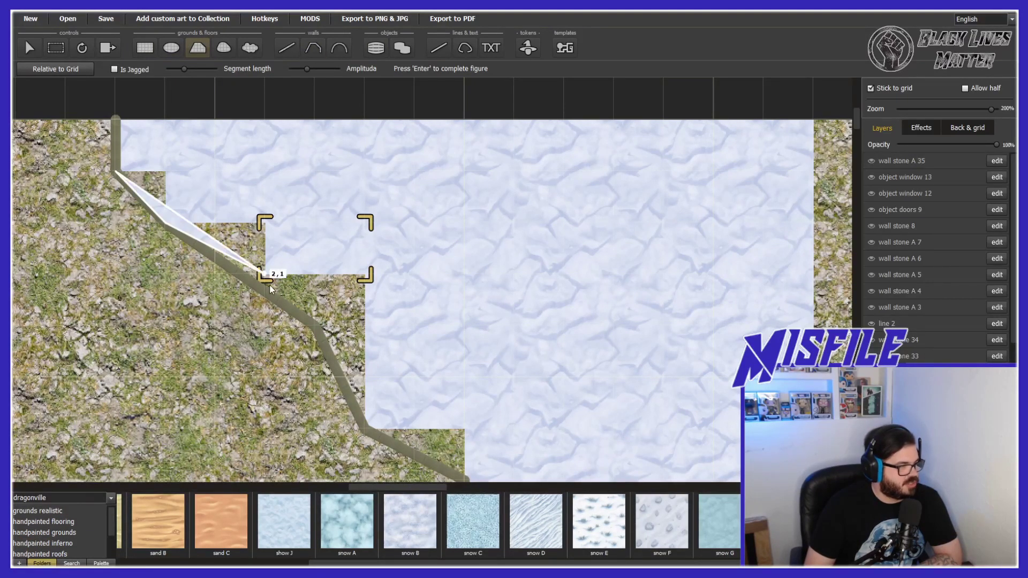
{"action": "left_click", "coordinate": [317, 322]}
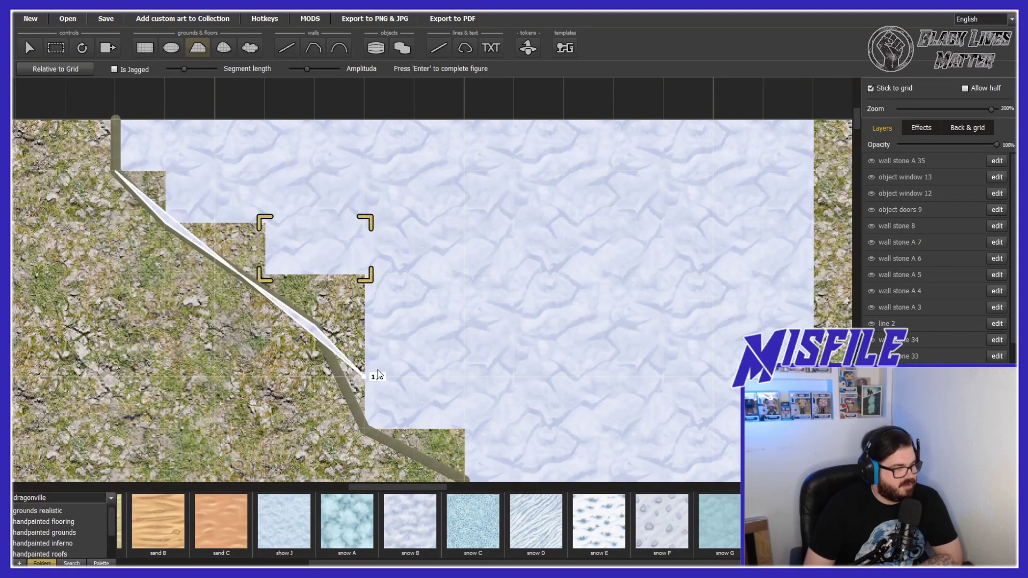
{"action": "left_click", "coordinate": [364, 424]}
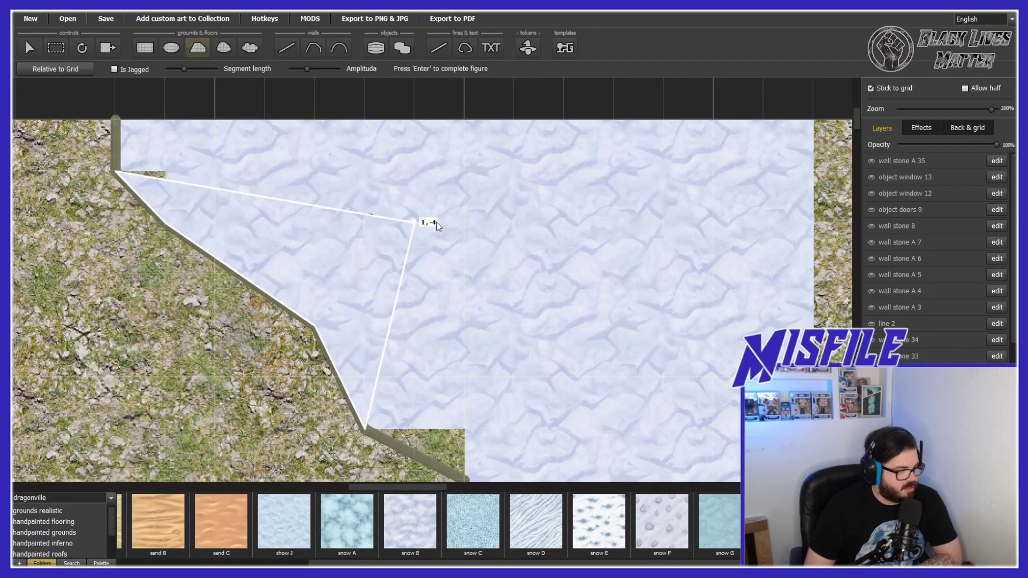
{"action": "left_click_drag", "start_coordinate": [856, 121], "coordinate": [856, 132]}
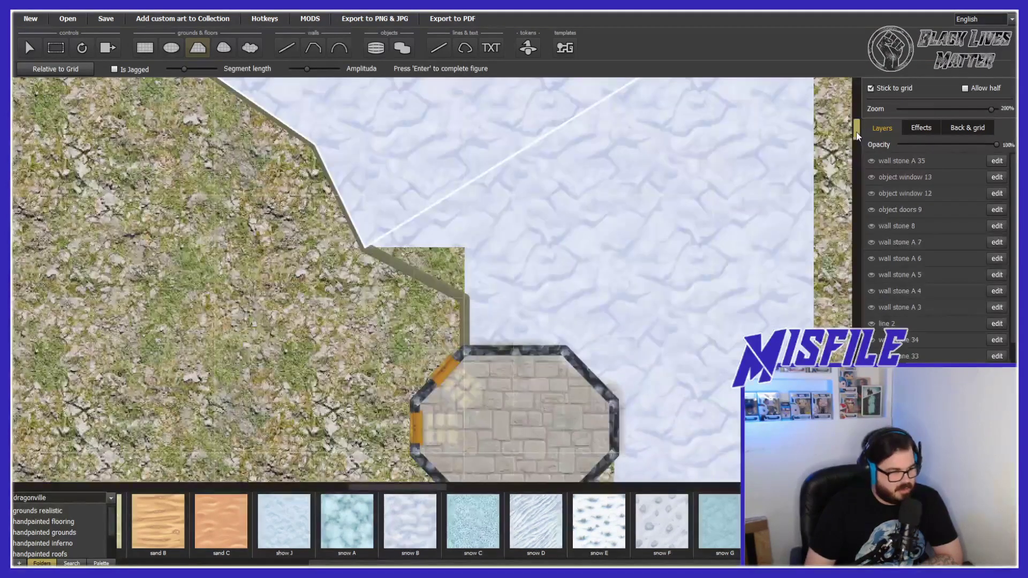
{"action": "left_click", "coordinate": [464, 296]}
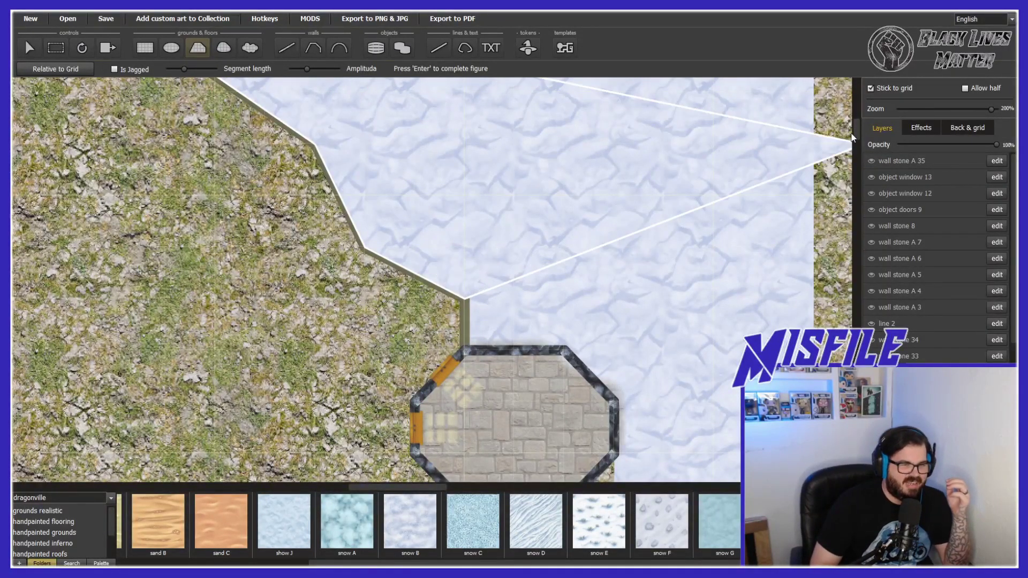
{"action": "mouse_move", "coordinate": [856, 133]}
{"action": "left_mouse_down"}
{"action": "mouse_move", "coordinate": [857, 123]}
{"action": "mouse_move", "coordinate": [841, 126]}
{"action": "left_mouse_up"}
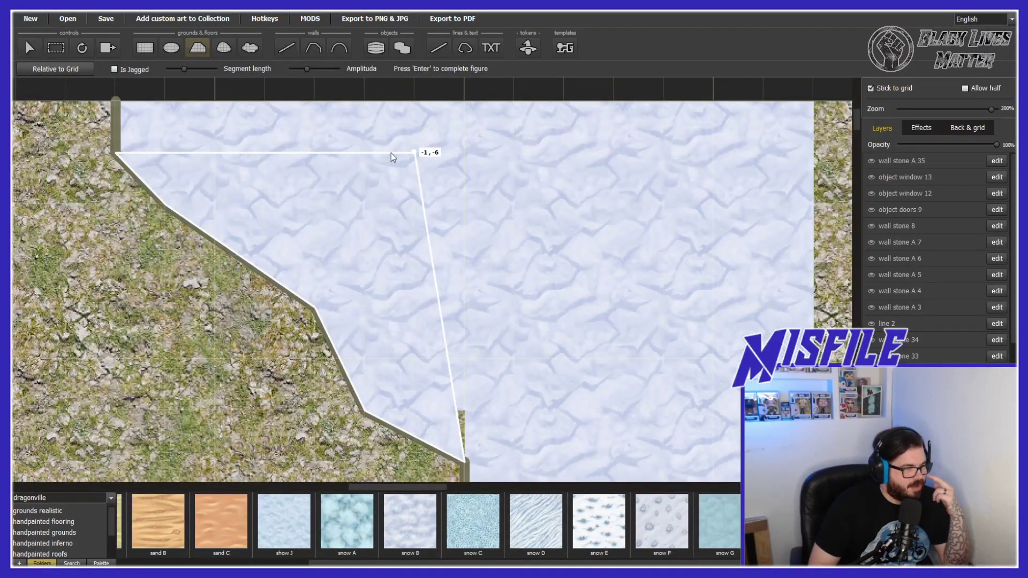
{"action": "left_click", "coordinate": [462, 154]}
{"action": "key", "text": "Return"}
Extend the snow ground past the shorter zigzag wall with an irregular polygon edge, and delete the zigzag walls bordering the snow
{"action": "scroll", "coordinate": [858, 131], "scroll_direction": "down", "scroll_amount": 5}
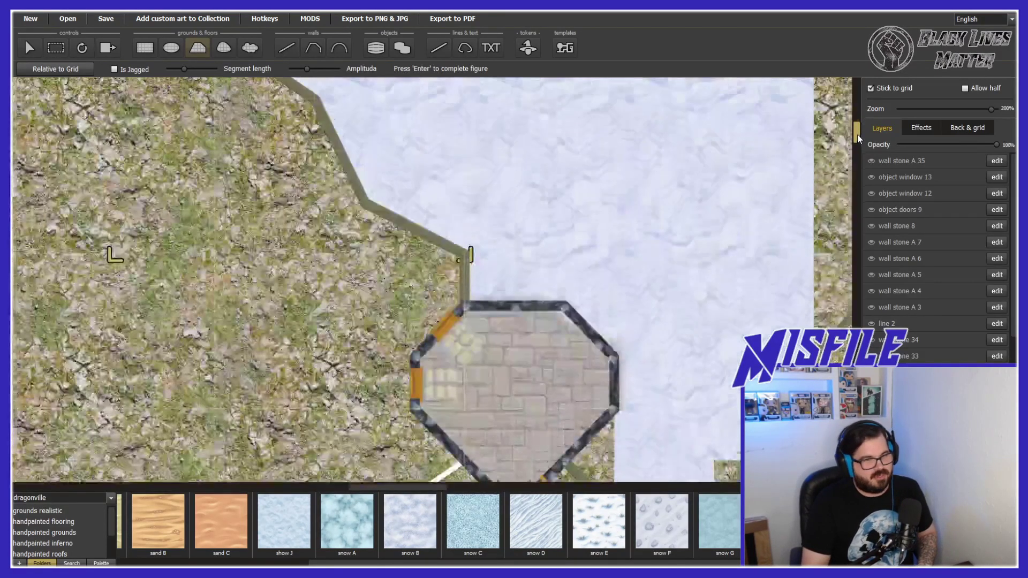
{"action": "left_click_drag", "start_coordinate": [858, 146], "coordinate": [294, 235]}
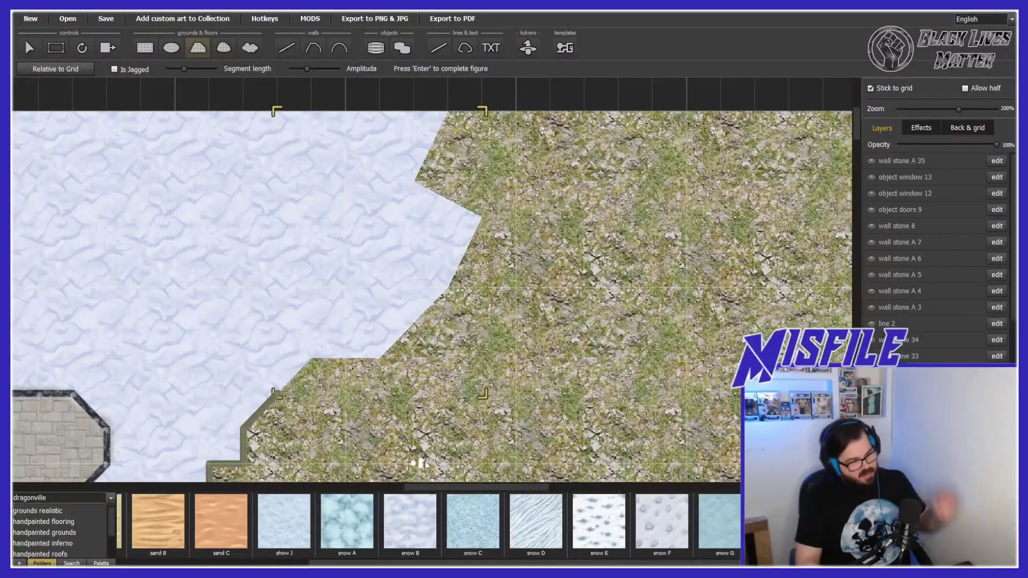
{"action": "left_click_drag", "start_coordinate": [452, 487], "coordinate": [399, 471]}
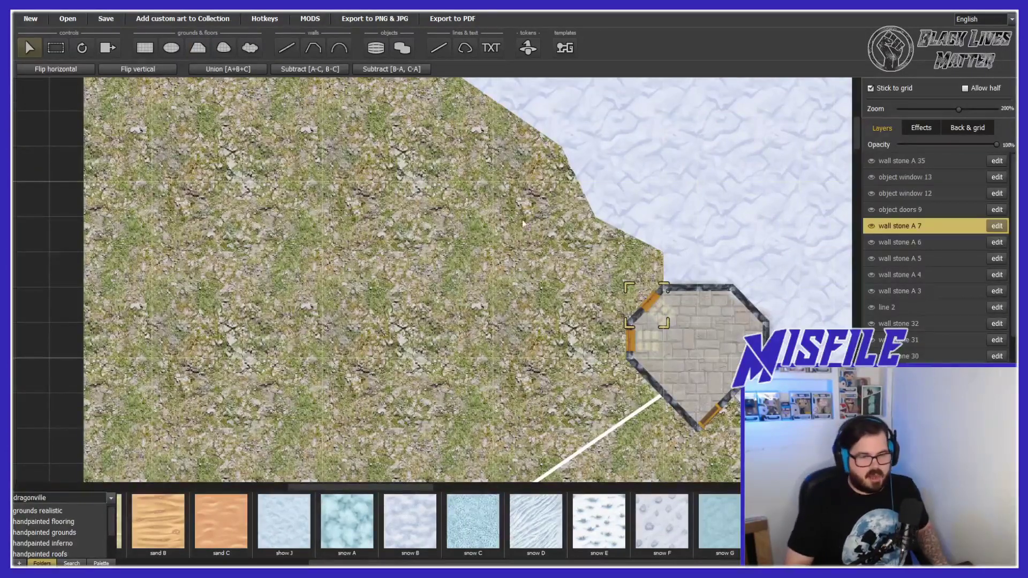
{"action": "left_click_drag", "start_coordinate": [373, 487], "coordinate": [423, 487]}
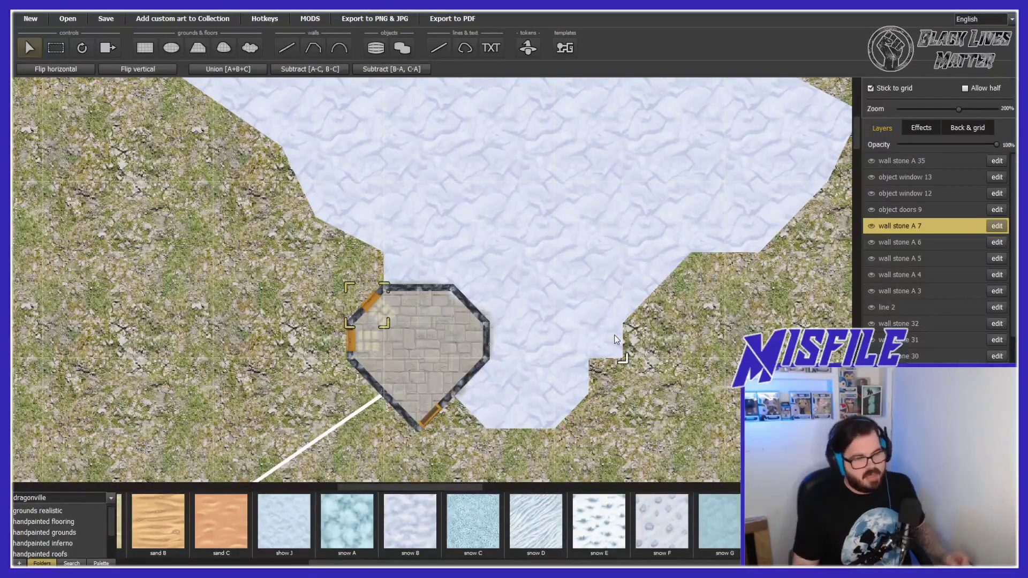
Draw a snow I polygon ground with a stepped inner edge, running from the white line's far end to the map's northwest corner and western border
{"action": "left_click_drag", "start_coordinate": [427, 495], "coordinate": [401, 475]}
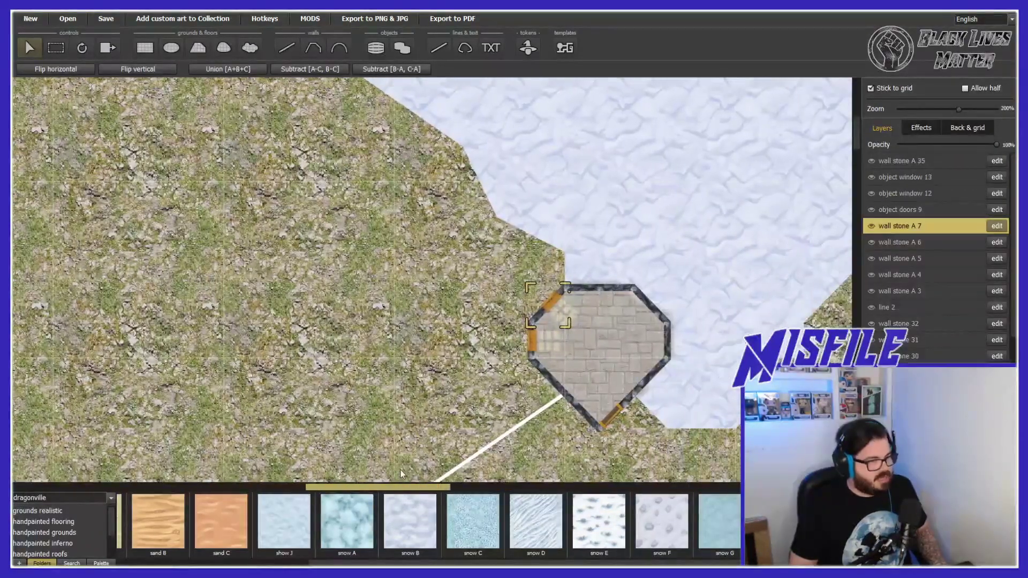
{"action": "left_click_drag", "start_coordinate": [860, 138], "coordinate": [856, 158]}
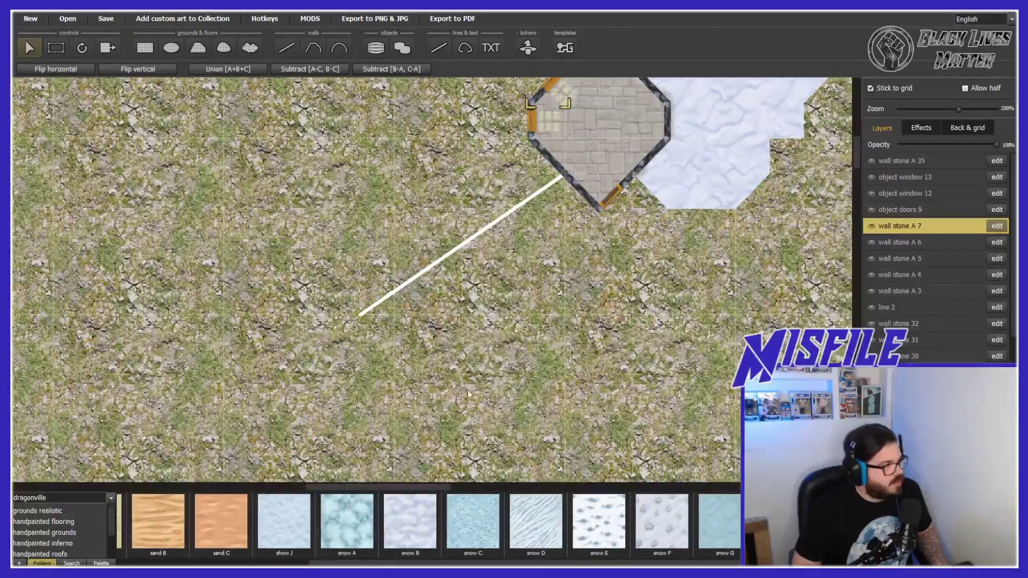
{"action": "left_click", "coordinate": [198, 47]}
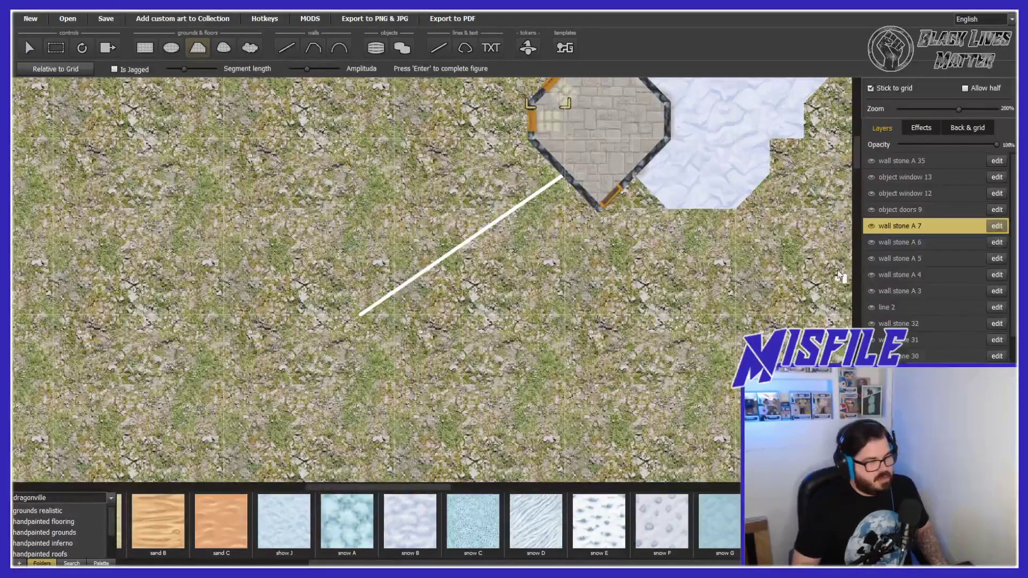
{"action": "scroll", "coordinate": [859, 159], "scroll_direction": "up", "scroll_amount": 3}
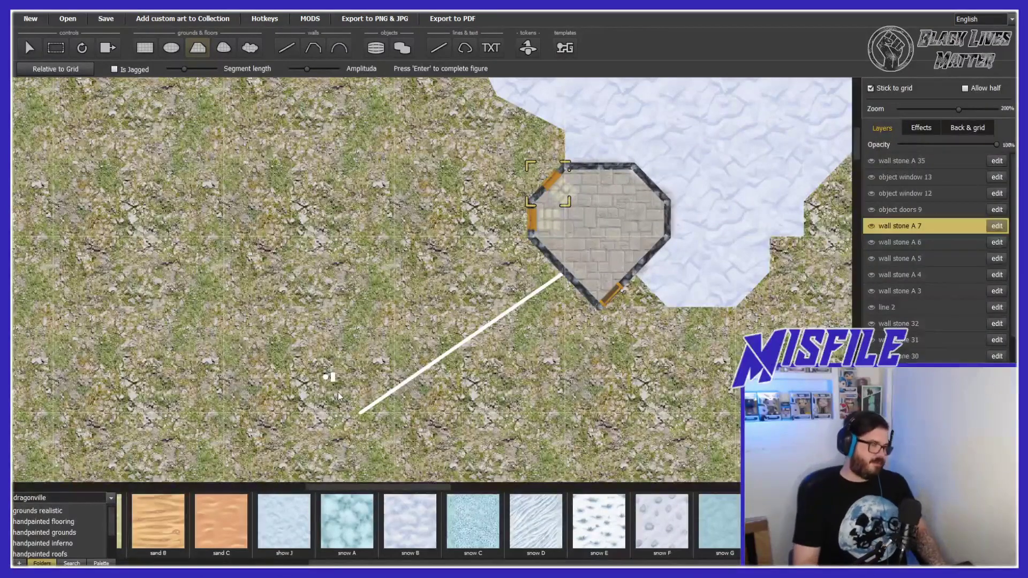
{"action": "scroll", "coordinate": [856, 142], "scroll_direction": "down", "scroll_amount": 2}
{"action": "scroll", "coordinate": [857, 142], "scroll_direction": "up", "scroll_amount": 2}
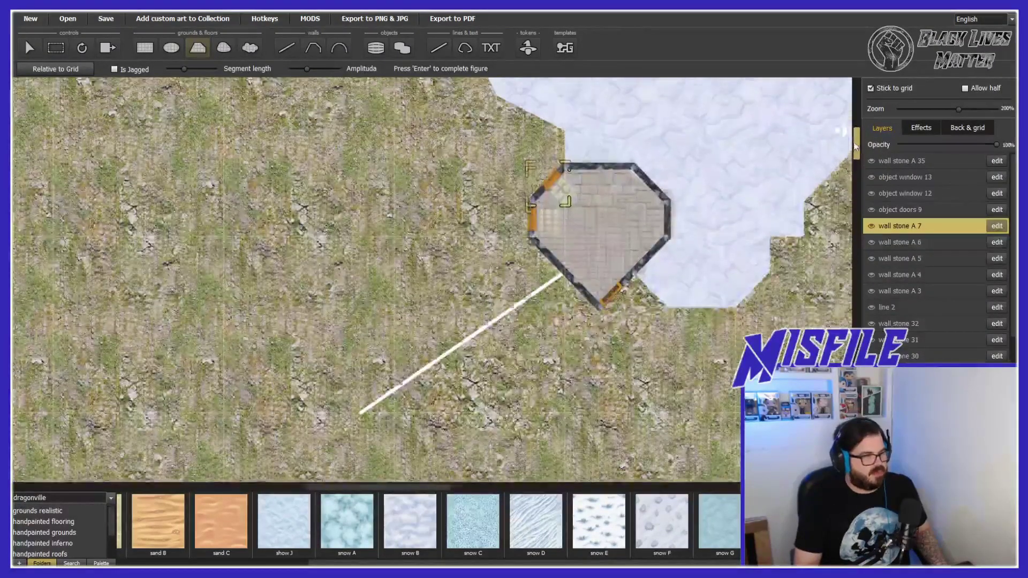
{"action": "scroll", "coordinate": [840, 128], "scroll_direction": "up", "scroll_amount": 5}
{"action": "scroll", "coordinate": [840, 129], "scroll_direction": "down", "scroll_amount": 2}
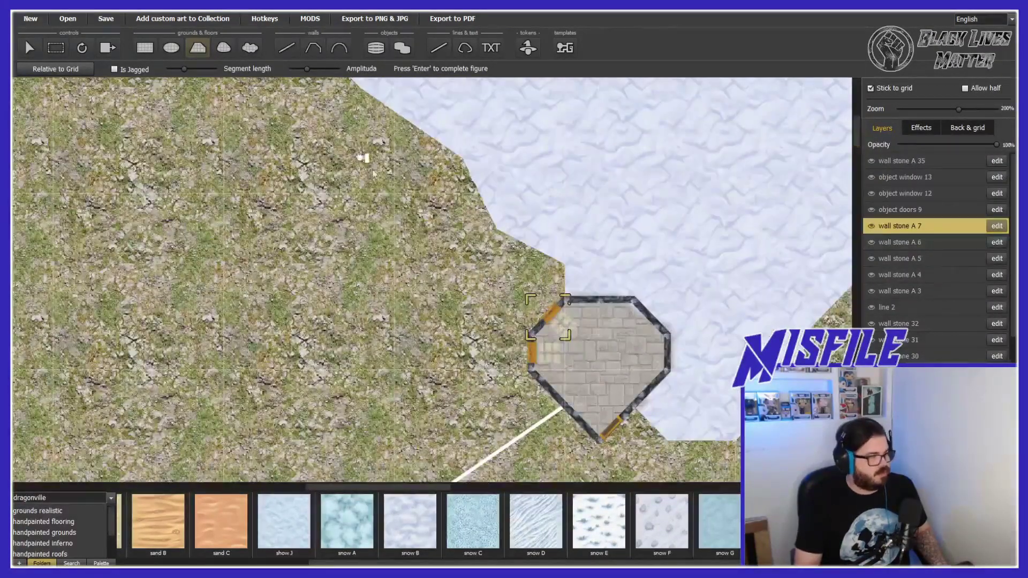
{"action": "scroll", "coordinate": [374, 182], "scroll_direction": "down", "scroll_amount": 3}
{"action": "scroll", "coordinate": [385, 251], "scroll_direction": "down", "scroll_amount": 1}
{"action": "left_click", "coordinate": [357, 276]}
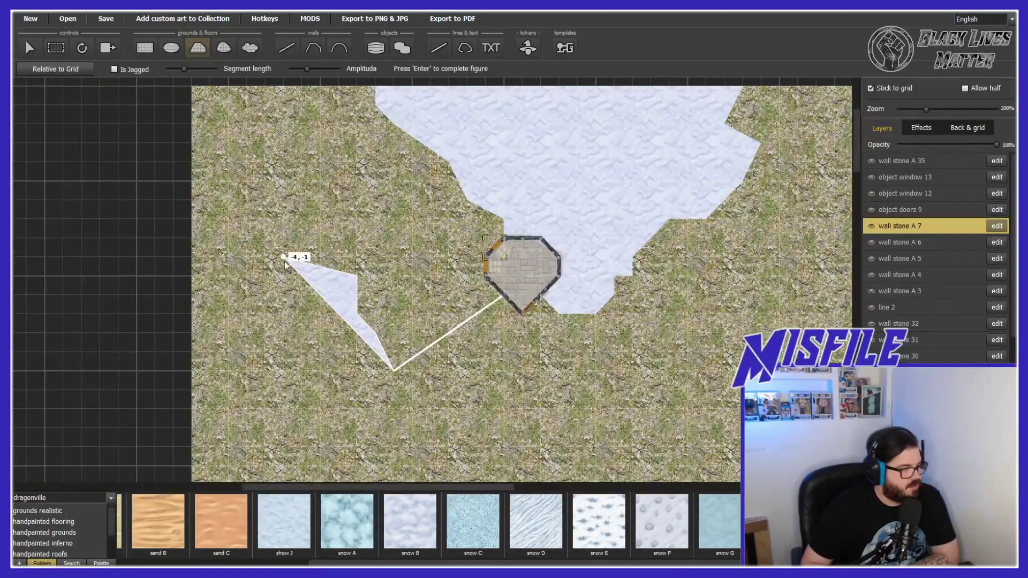
{"action": "left_click", "coordinate": [321, 255]}
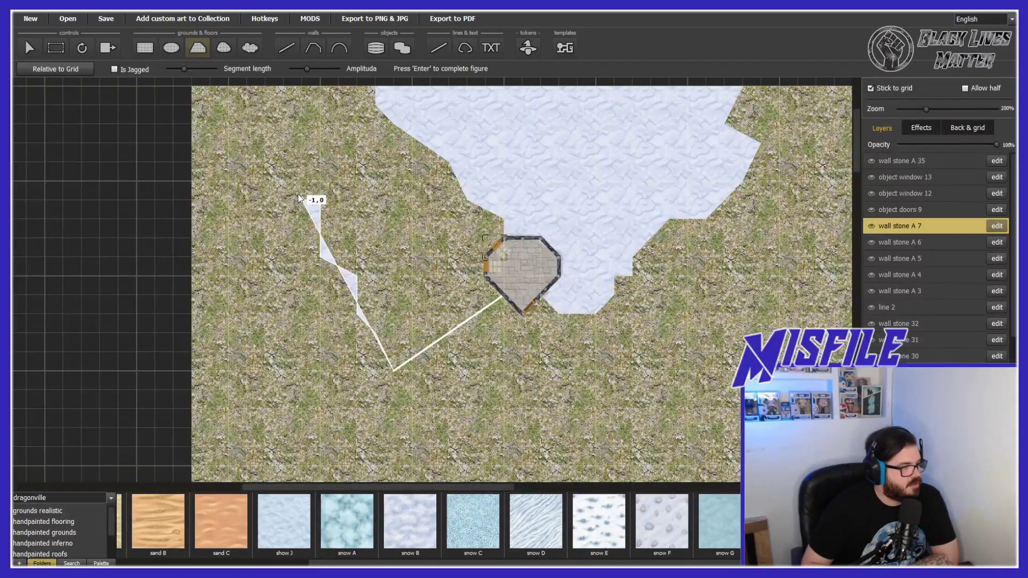
{"action": "left_click", "coordinate": [320, 200]}
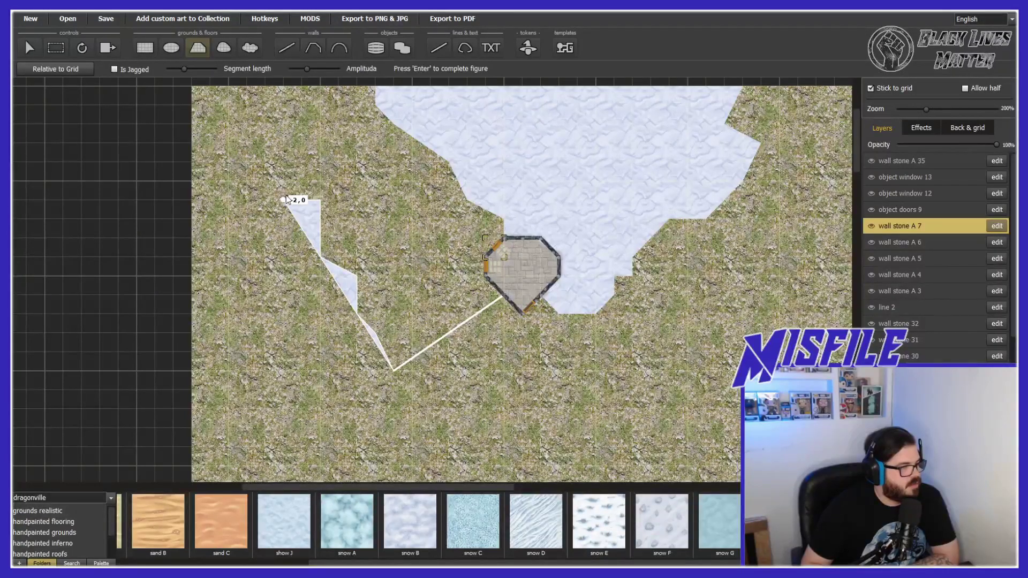
{"action": "left_click", "coordinate": [284, 200]}
{"action": "left_click", "coordinate": [284, 164]}
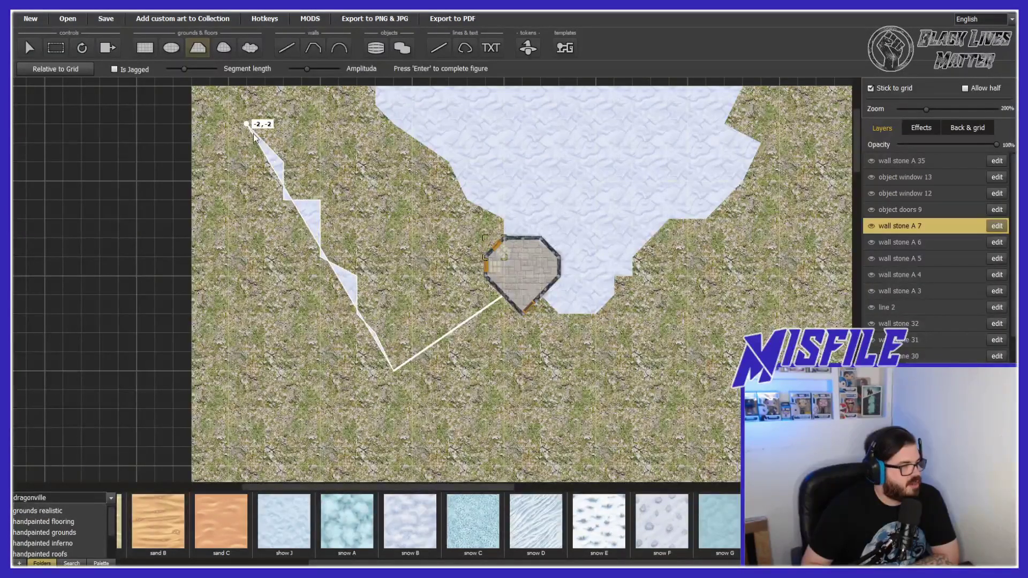
{"action": "left_click", "coordinate": [254, 135]}
{"action": "left_click", "coordinate": [230, 130]}
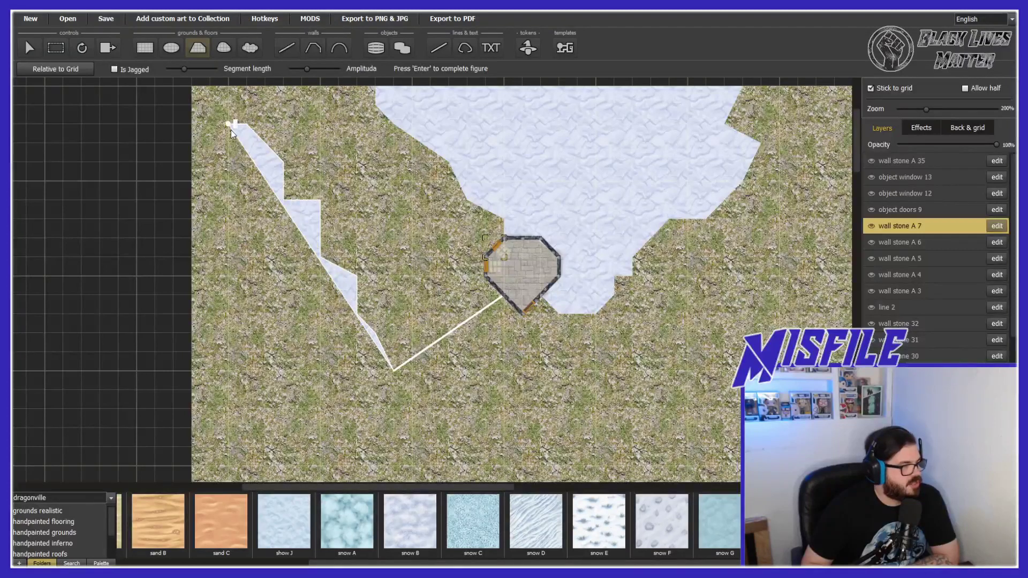
{"action": "left_click", "coordinate": [229, 88]}
{"action": "left_click", "coordinate": [193, 88]}
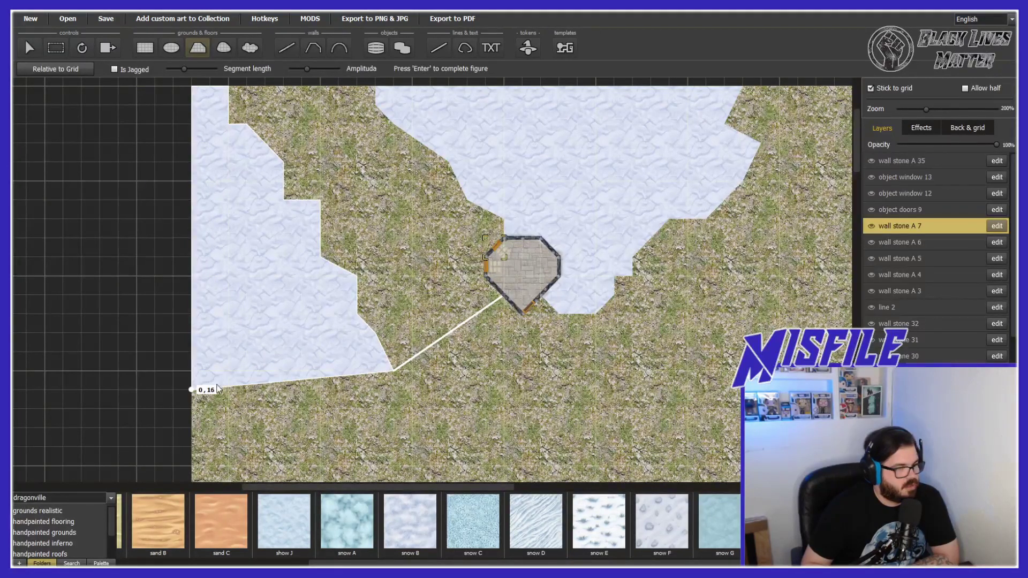
{"action": "left_click_drag", "start_coordinate": [856, 142], "coordinate": [852, 156]}
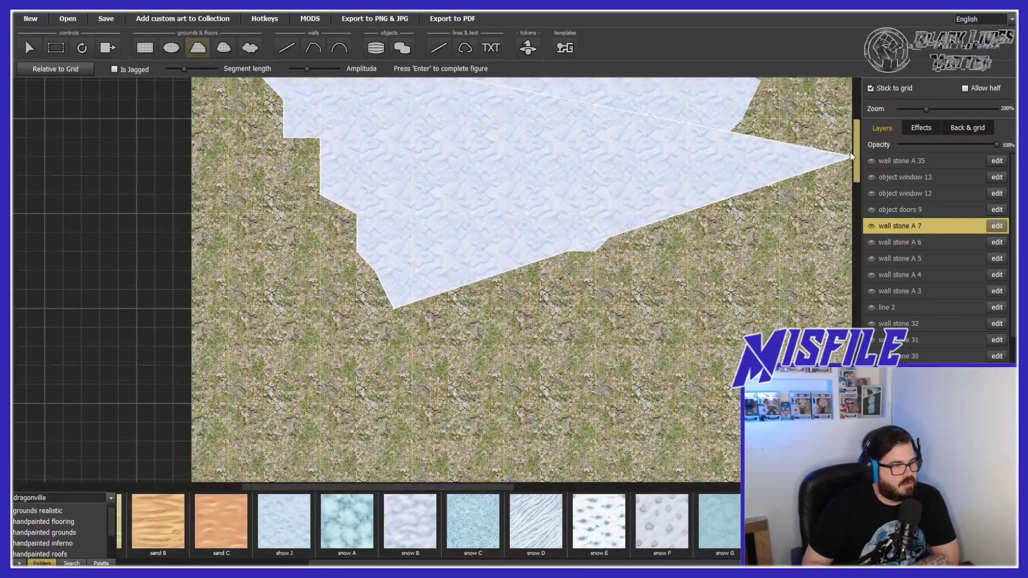
{"action": "left_click", "coordinate": [197, 313]}
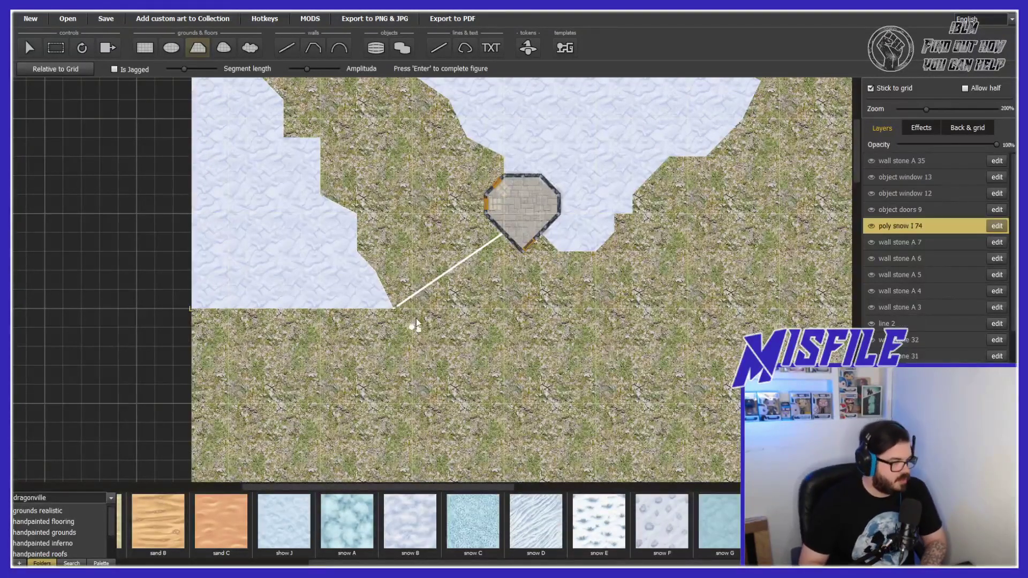
Extend the western snow southward with a second snow polygon that has a jagged lower edge reaching the map's western border
{"action": "left_click", "coordinate": [343, 343]}
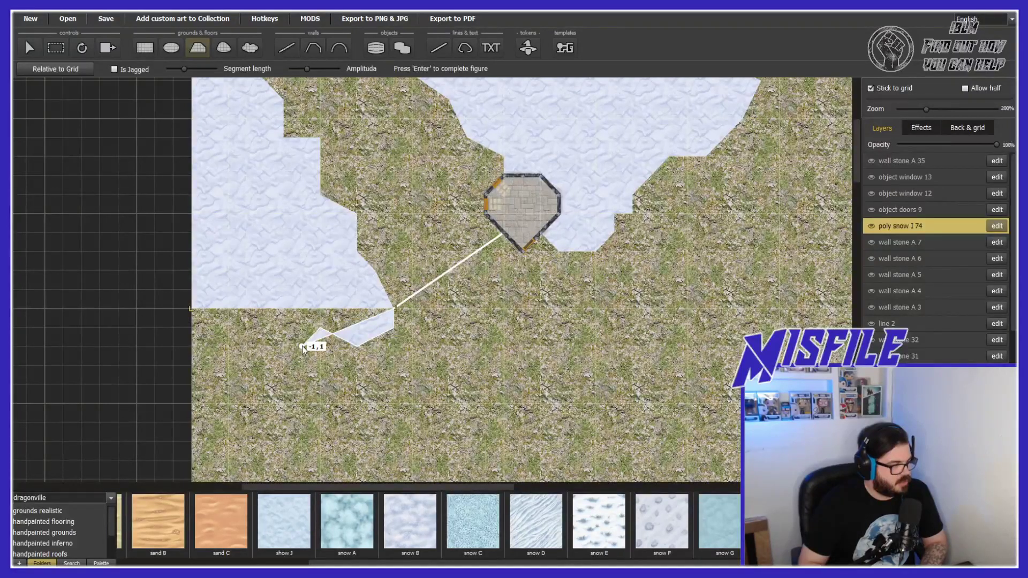
{"action": "left_click", "coordinate": [263, 347]}
{"action": "left_click", "coordinate": [247, 329]}
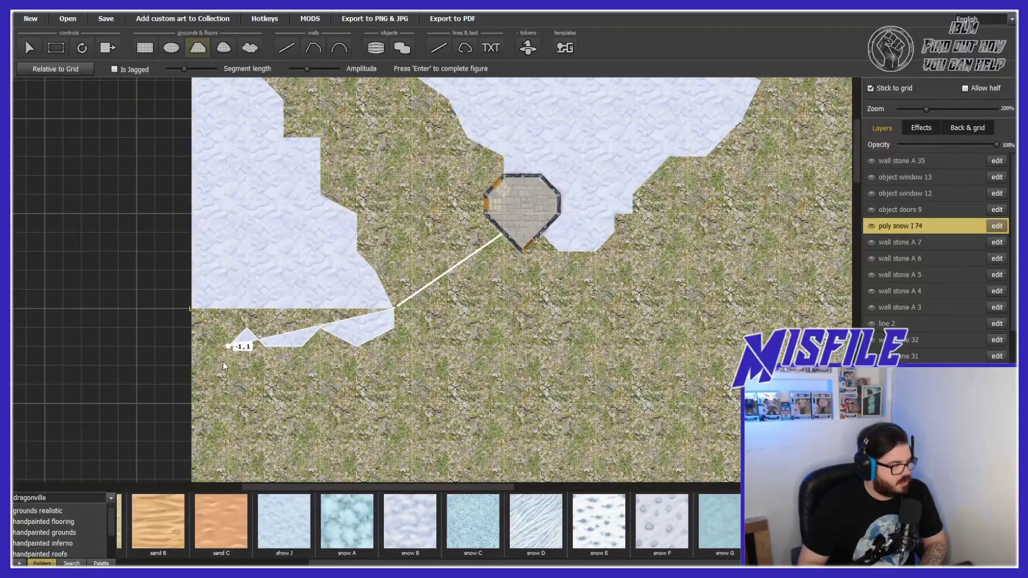
{"action": "left_click", "coordinate": [210, 384]}
{"action": "left_click", "coordinate": [193, 385]}
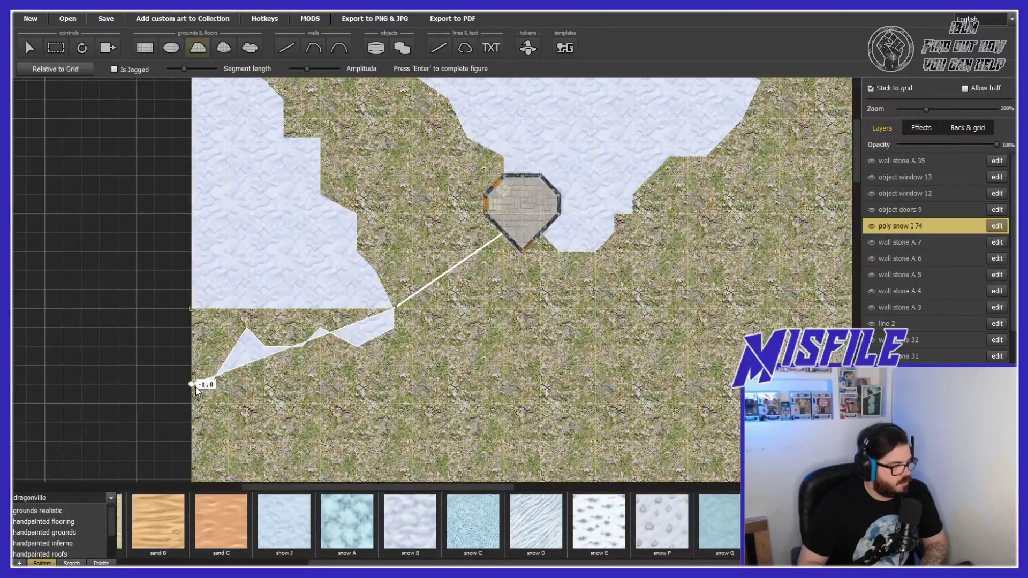
{"action": "left_click", "coordinate": [193, 311]}
{"action": "key", "text": "Return"}
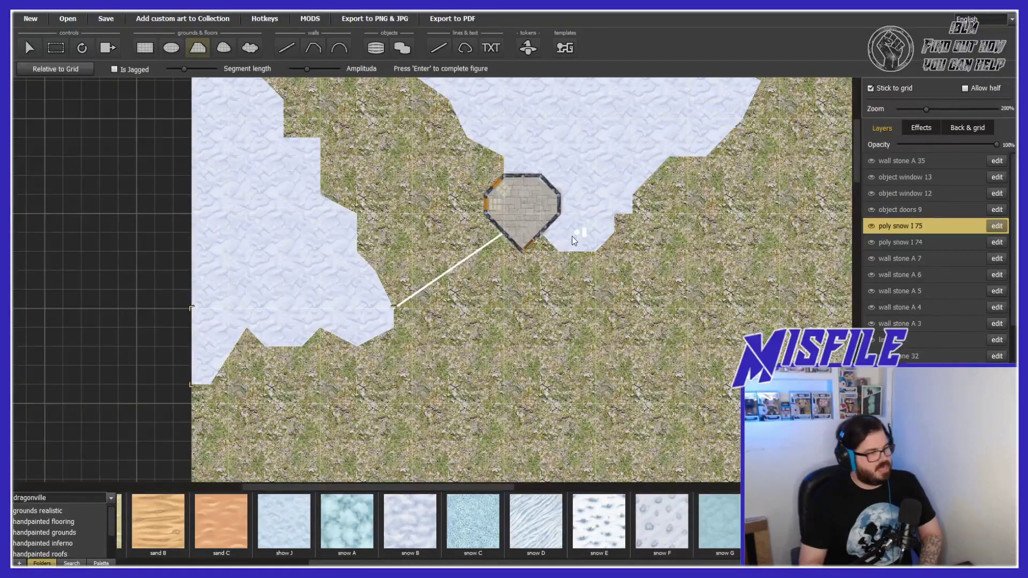
Delete the white line running from the tiled room to the western snow
{"action": "scroll", "coordinate": [588, 262], "scroll_direction": "up", "scroll_amount": 2}
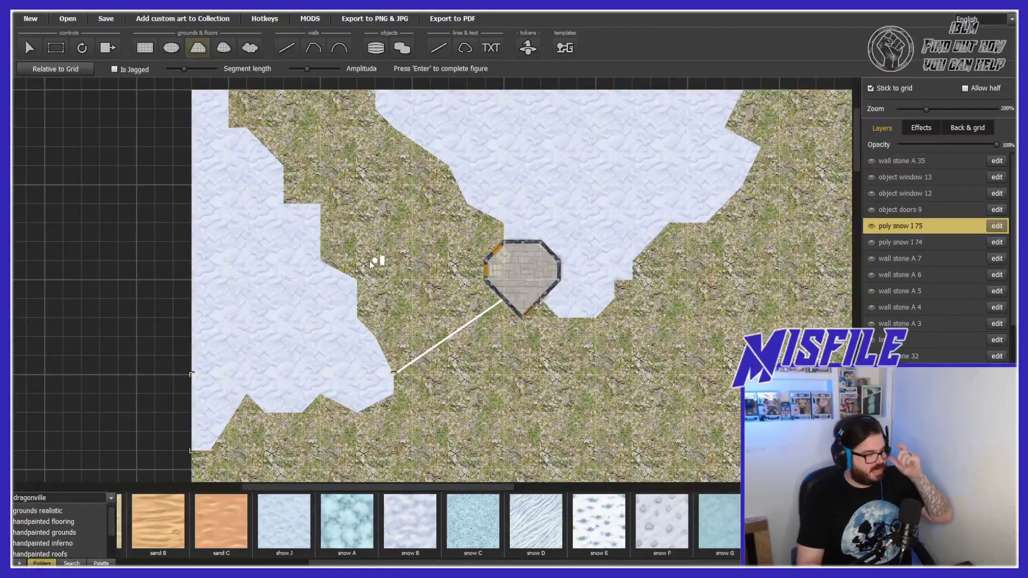
{"action": "scroll", "coordinate": [374, 264], "scroll_direction": "up", "scroll_amount": 3}
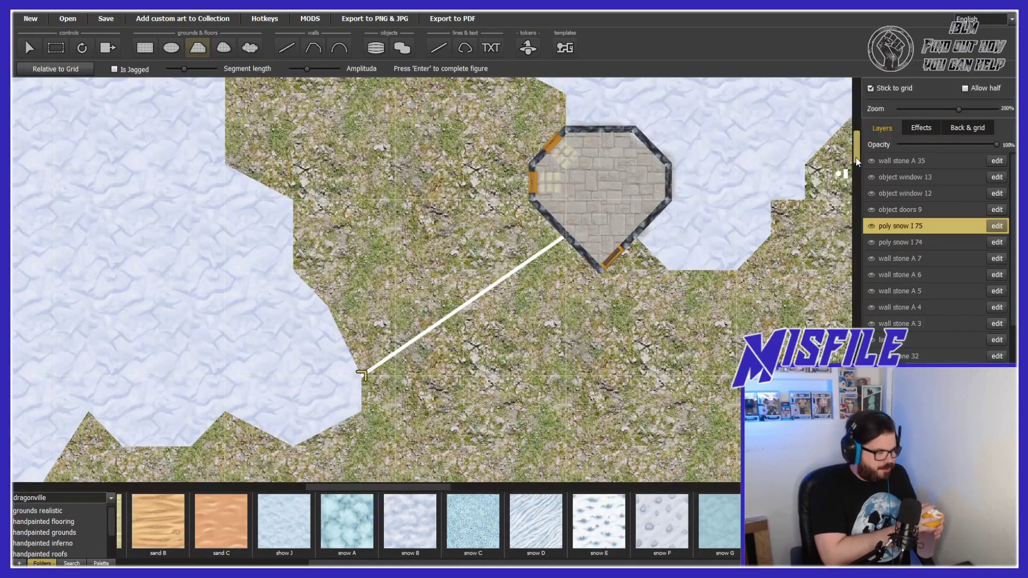
{"action": "key", "text": "Escape"}
Enclose a second, angular room on the western snow's edge with a stone A polyline wall, and move its layer above the snow polygons
{"action": "left_click", "coordinate": [319, 52]}
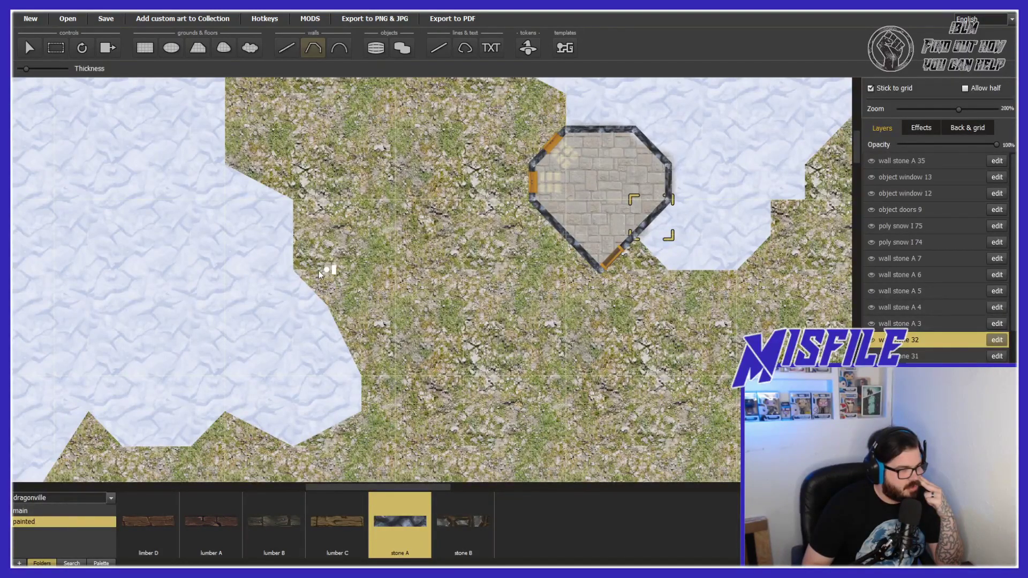
{"action": "left_click_drag", "start_coordinate": [307, 269], "coordinate": [348, 270]}
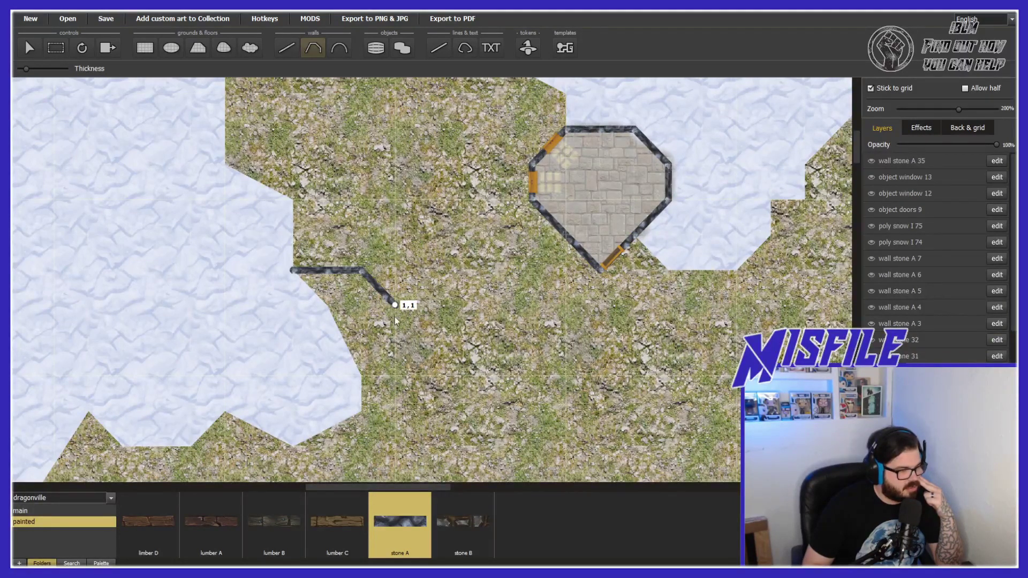
{"action": "mouse_move", "coordinate": [394, 308]}
{"action": "left_mouse_down"}
{"action": "mouse_move", "coordinate": [404, 372]}
{"action": "mouse_move", "coordinate": [374, 376]}
{"action": "left_mouse_up"}
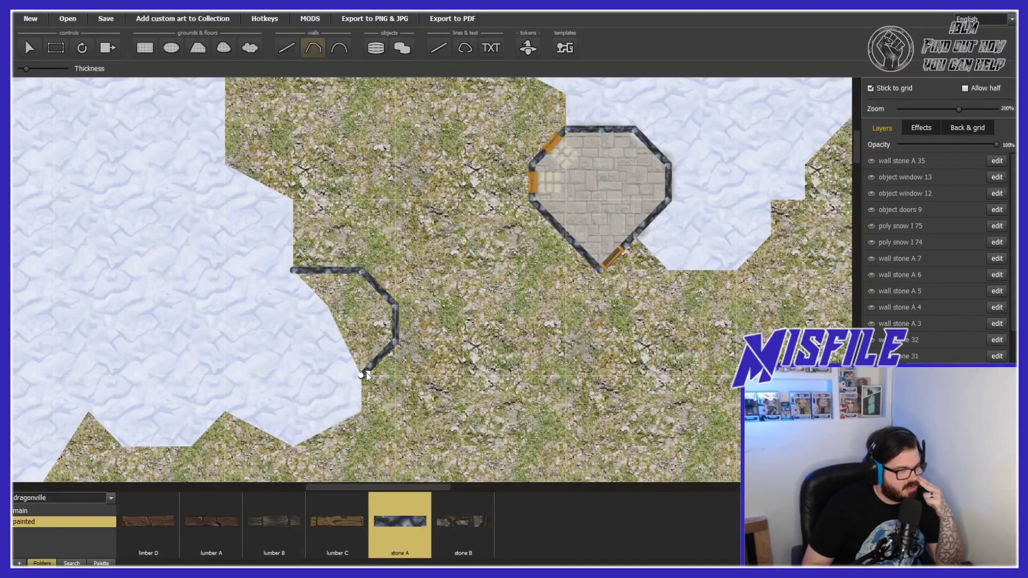
{"action": "mouse_move", "coordinate": [335, 396]}
{"action": "left_mouse_down"}
{"action": "mouse_move", "coordinate": [343, 405]}
{"action": "mouse_move", "coordinate": [354, 389]}
{"action": "mouse_move", "coordinate": [359, 405]}
{"action": "mouse_move", "coordinate": [263, 408]}
{"action": "mouse_move", "coordinate": [252, 280]}
{"action": "mouse_move", "coordinate": [291, 273]}
{"action": "left_mouse_up"}
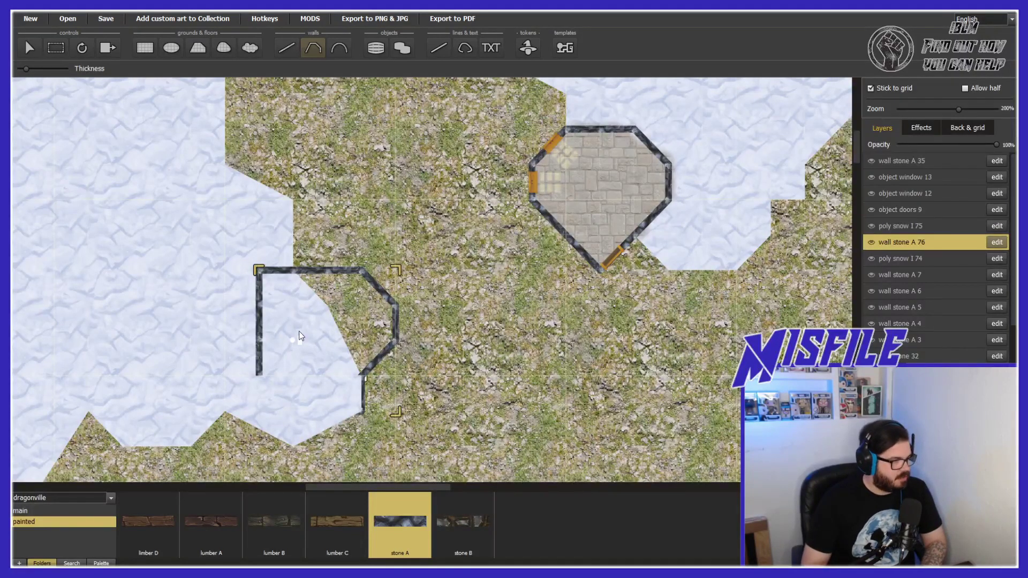
{"action": "left_click", "coordinate": [908, 242]}
{"action": "left_click_drag", "start_coordinate": [907, 240], "coordinate": [905, 217]}
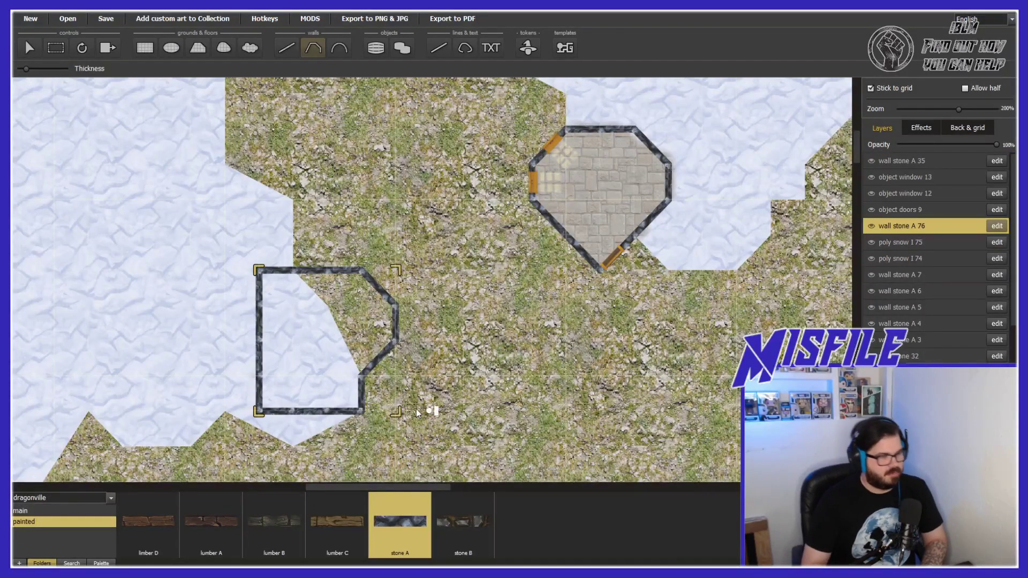
Fill the second room with a polygon floor in the tiles C texture from grounds realistic, following its wall corners
{"action": "scroll", "coordinate": [426, 406], "scroll_direction": "up", "scroll_amount": 2}
{"action": "left_click", "coordinate": [198, 47]}
{"action": "left_click", "coordinate": [49, 510]}
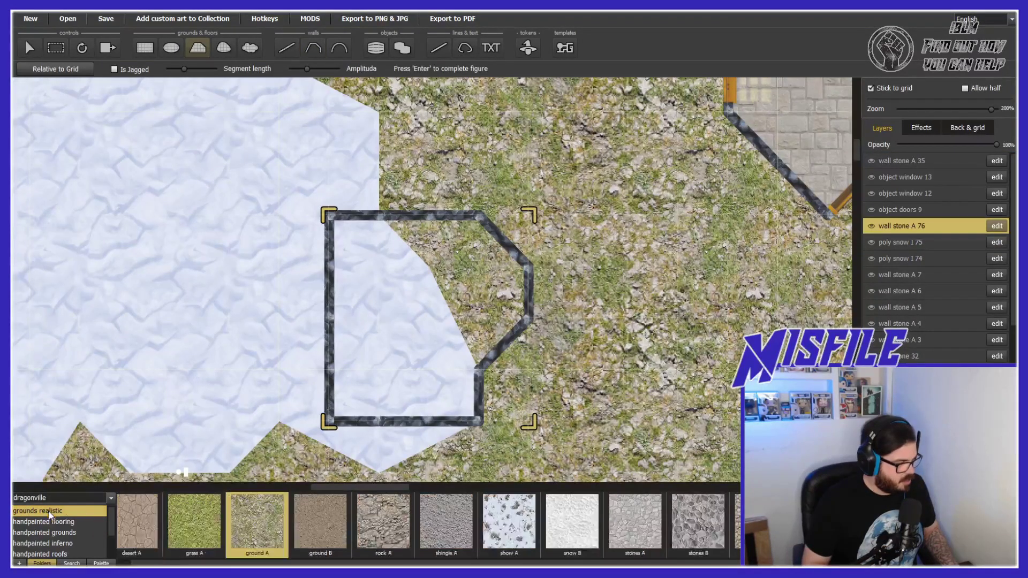
{"action": "scroll", "coordinate": [447, 561], "scroll_direction": "down", "scroll_amount": 3}
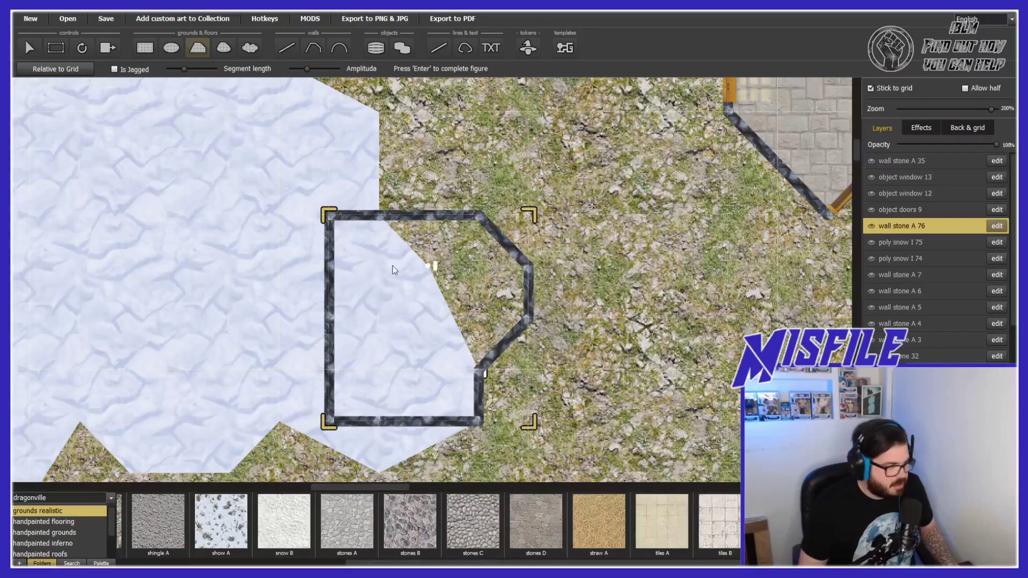
{"action": "left_click", "coordinate": [324, 224]}
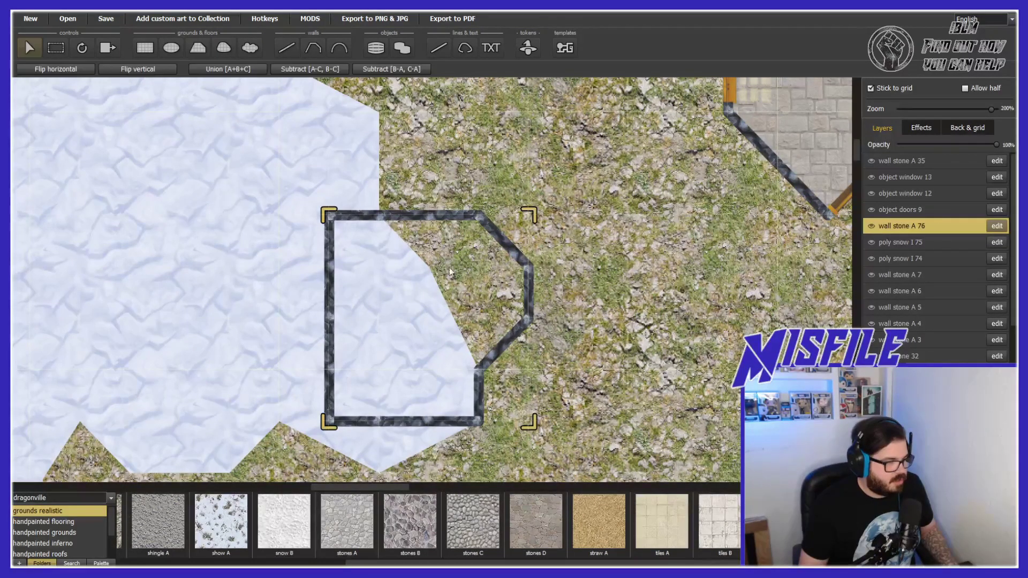
{"action": "left_click", "coordinate": [478, 215]}
{"action": "left_click", "coordinate": [525, 263]}
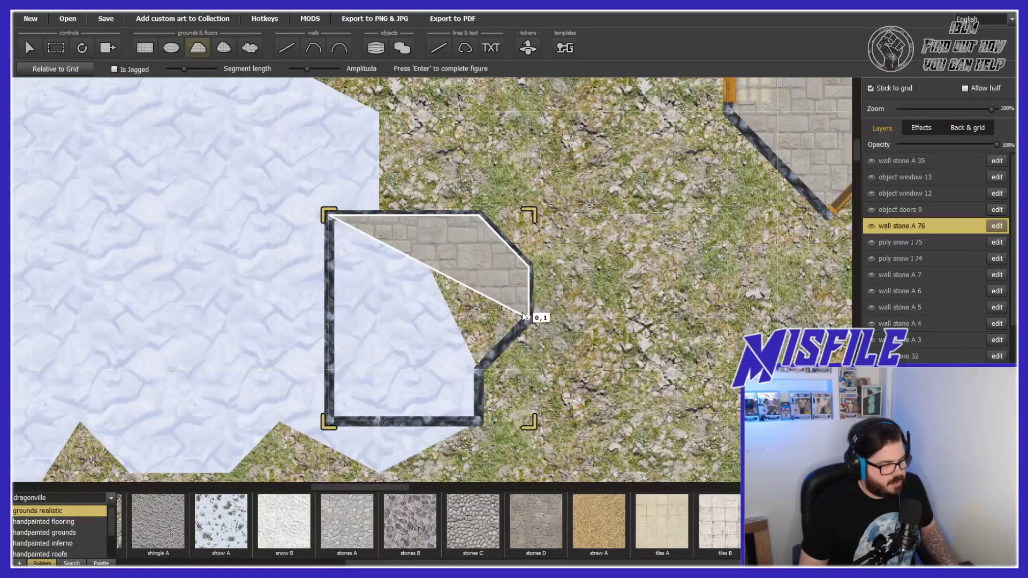
{"action": "left_click", "coordinate": [529, 320]}
{"action": "left_click", "coordinate": [481, 369]}
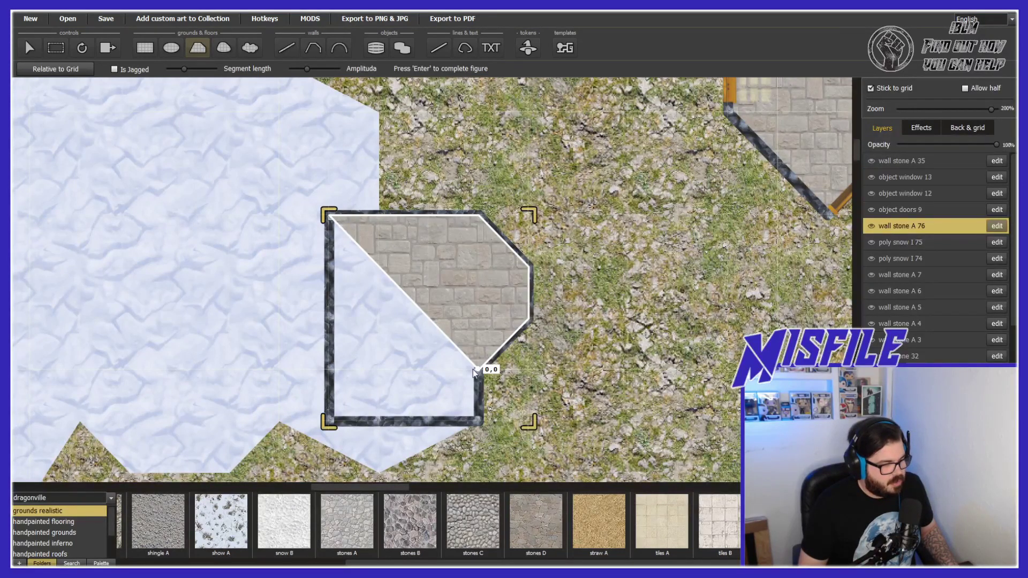
{"action": "left_click", "coordinate": [478, 421]}
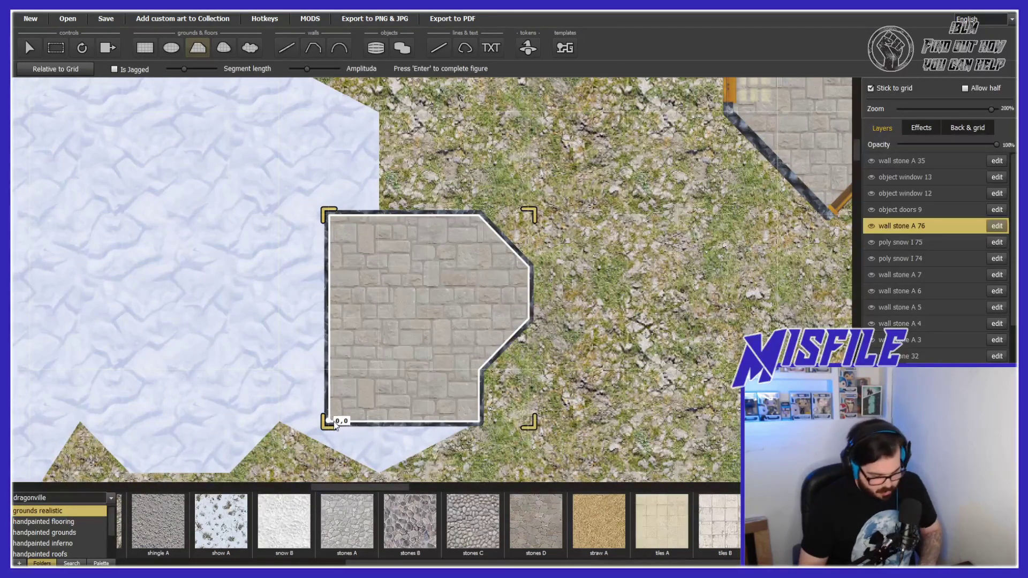
{"action": "left_click", "coordinate": [333, 422]}
Place a door object beside the second room, turn it diagonally and move it next to the room's slanted southeast wall
{"action": "key", "text": "o"}
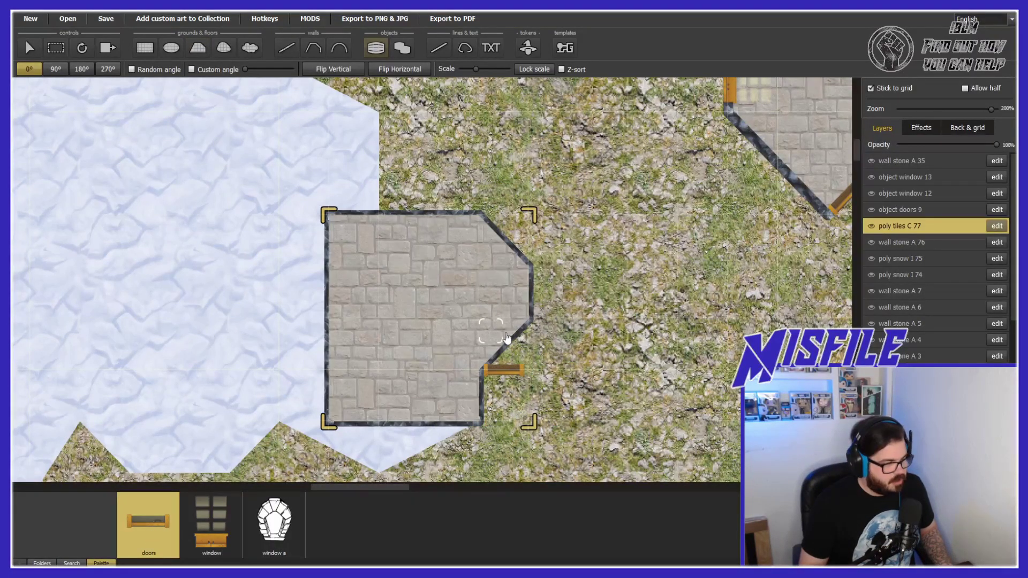
{"action": "left_click", "coordinate": [567, 296]}
{"action": "left_click", "coordinate": [82, 48]}
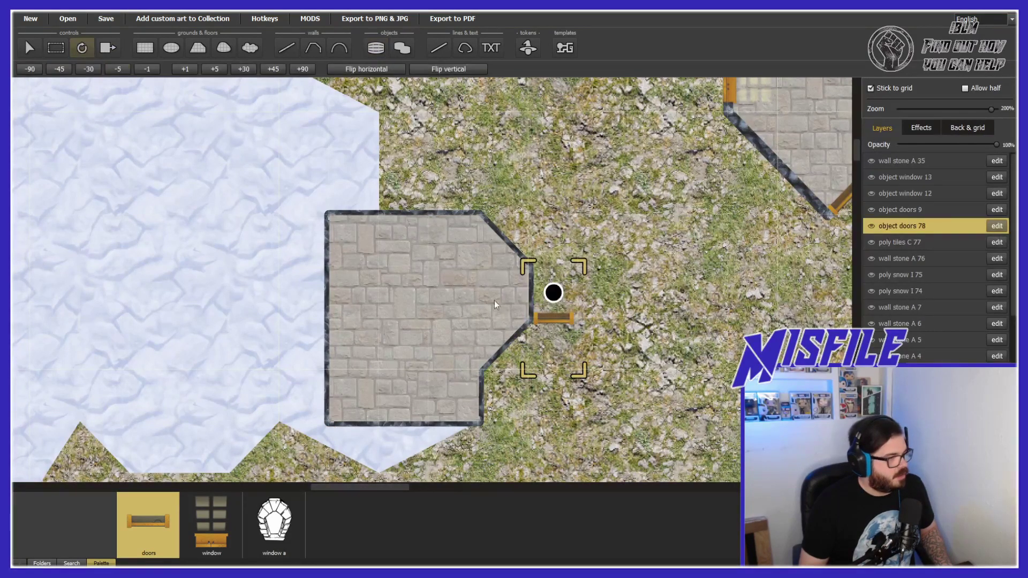
{"action": "left_click_drag", "start_coordinate": [567, 244], "coordinate": [536, 423]}
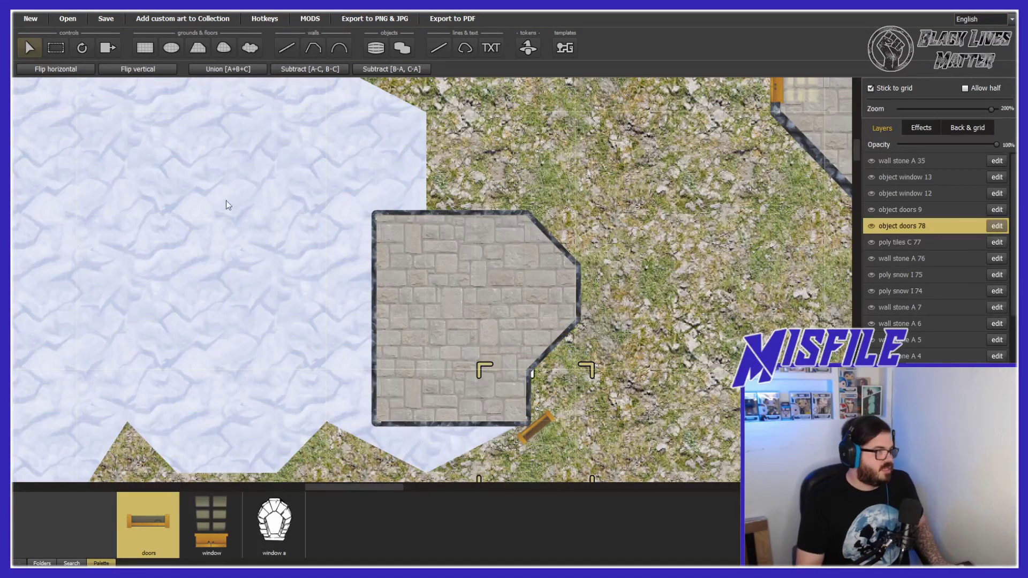
{"action": "left_click", "coordinate": [82, 47]}
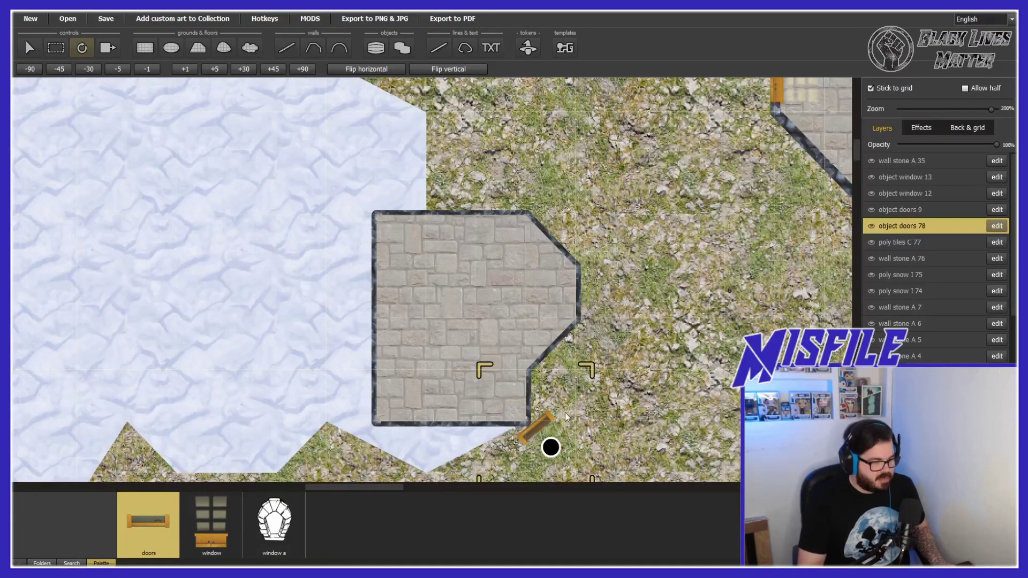
{"action": "left_click_drag", "start_coordinate": [576, 422], "coordinate": [588, 387]}
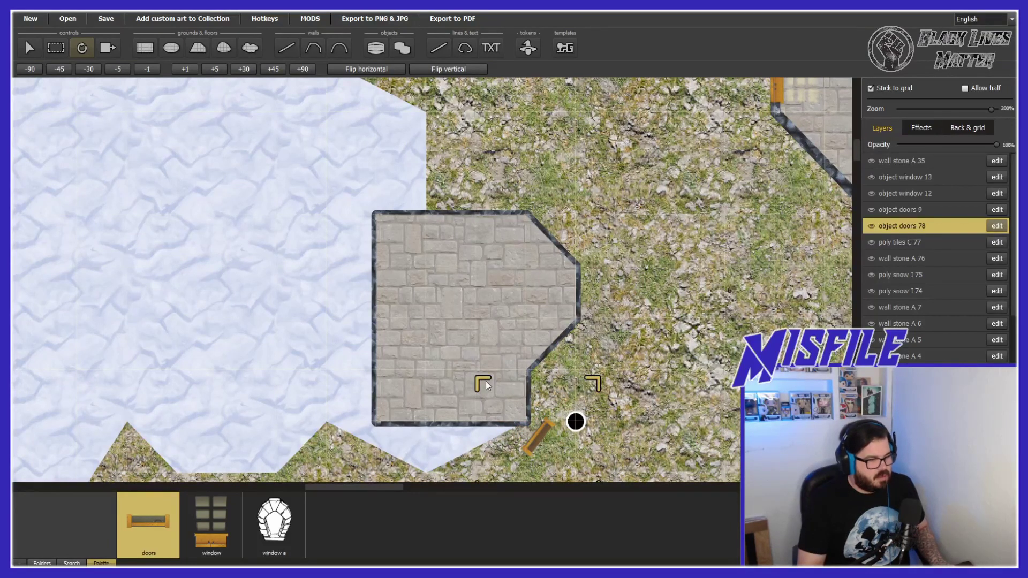
{"action": "left_click", "coordinate": [33, 47]}
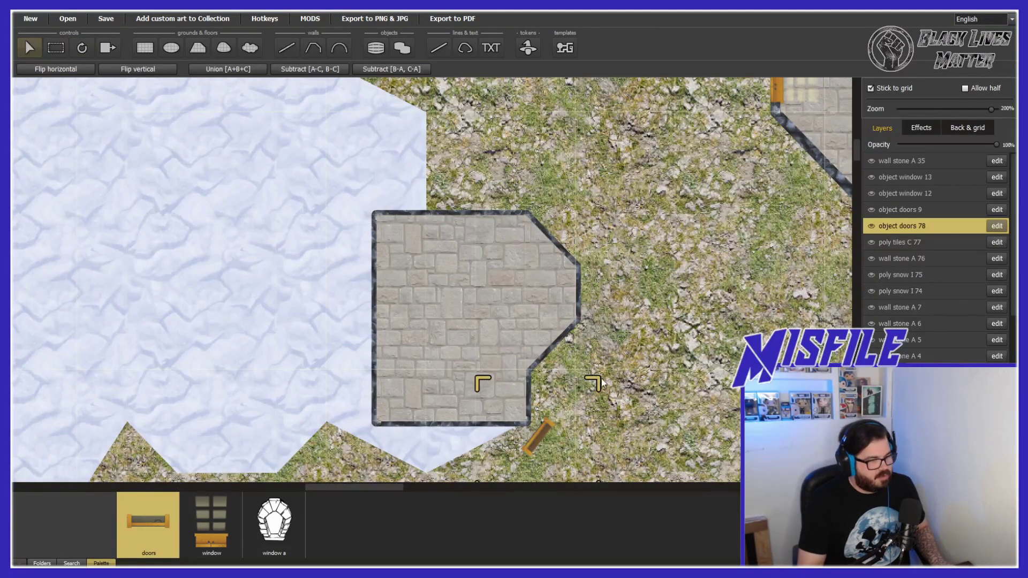
{"action": "left_click_drag", "start_coordinate": [602, 381], "coordinate": [597, 284]}
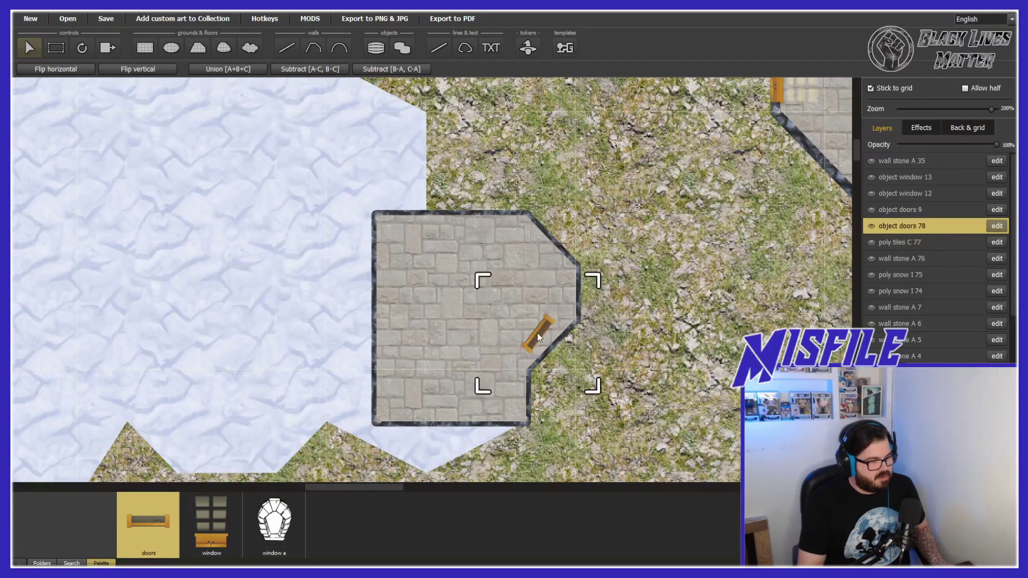
Shift the door's rotation pivot and rotate the door until it lies along the second room's slanted southeast wall
{"action": "key", "text": "r"}
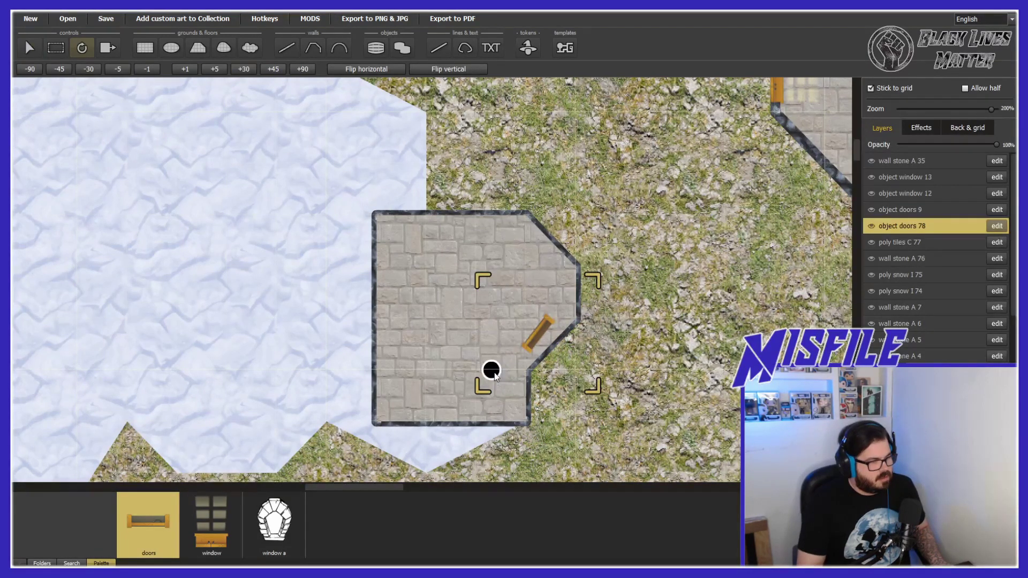
{"action": "left_click_drag", "start_coordinate": [491, 370], "coordinate": [525, 421]}
{"action": "left_click_drag", "start_coordinate": [634, 332], "coordinate": [656, 361]}
{"action": "left_click_drag", "start_coordinate": [530, 426], "coordinate": [631, 375]}
{"action": "mouse_move", "coordinate": [492, 400]}
{"action": "left_mouse_down"}
{"action": "mouse_move", "coordinate": [507, 428]}
{"action": "mouse_move", "coordinate": [496, 412]}
{"action": "left_mouse_up"}
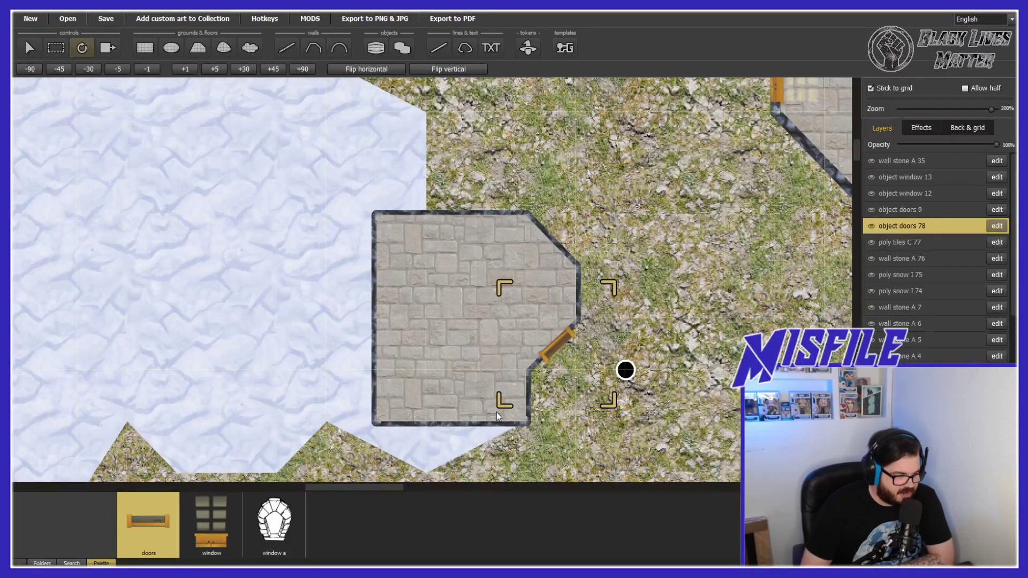
{"action": "left_click_drag", "start_coordinate": [630, 373], "coordinate": [541, 366]}
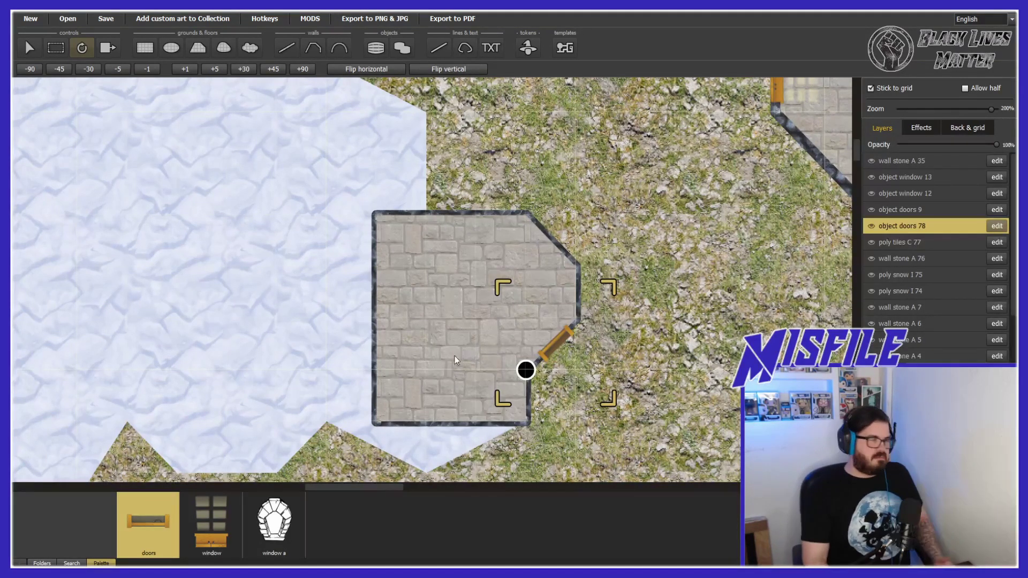
{"action": "left_click", "coordinate": [34, 49]}
Place two vertically flipped window objects side by side on the second room's north wall, with their light falling inside
{"action": "scroll", "coordinate": [160, 321], "scroll_direction": "down", "scroll_amount": 1}
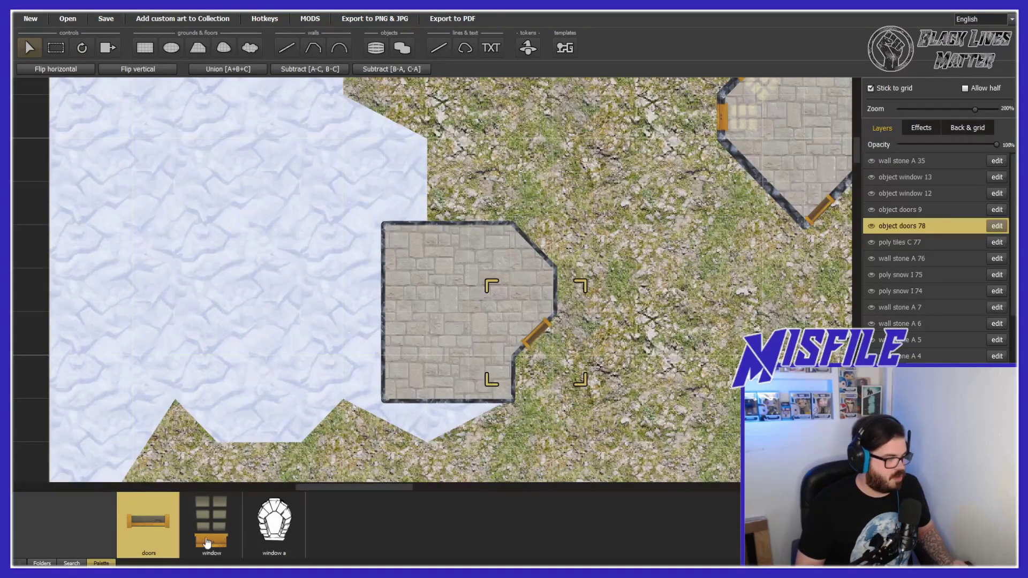
{"action": "left_click", "coordinate": [222, 542]}
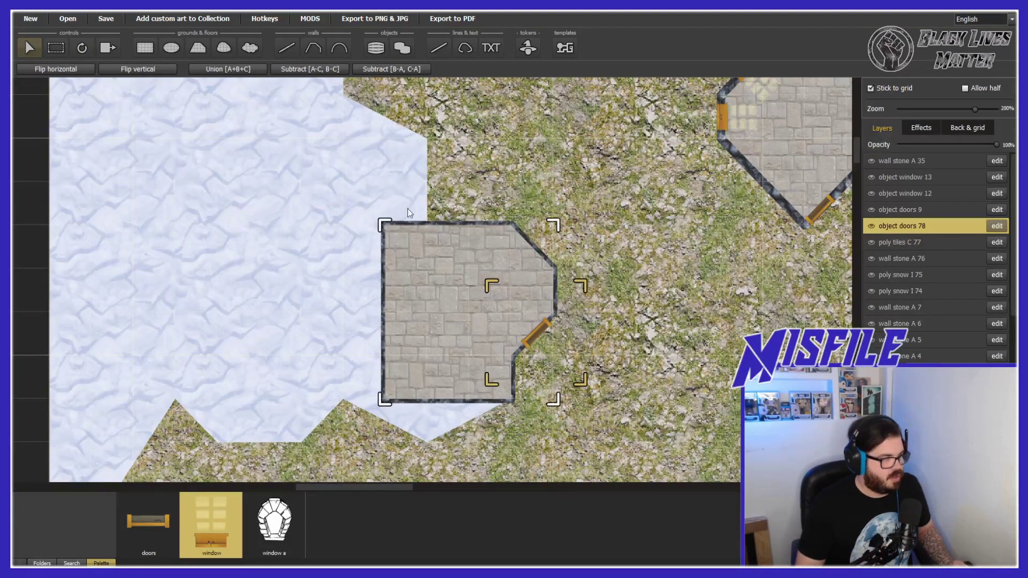
{"action": "left_click", "coordinate": [372, 49]}
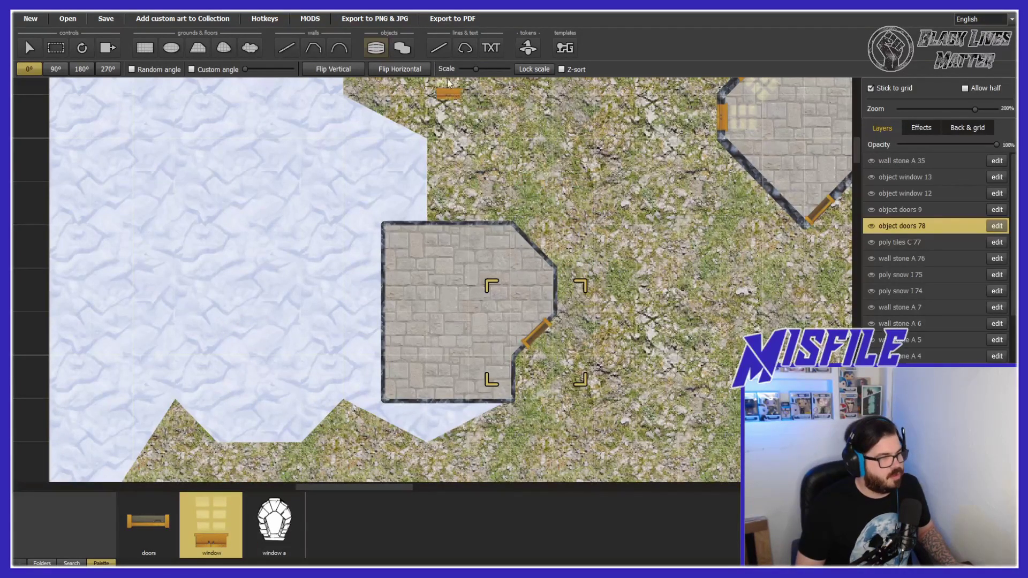
{"action": "left_click", "coordinate": [343, 70]}
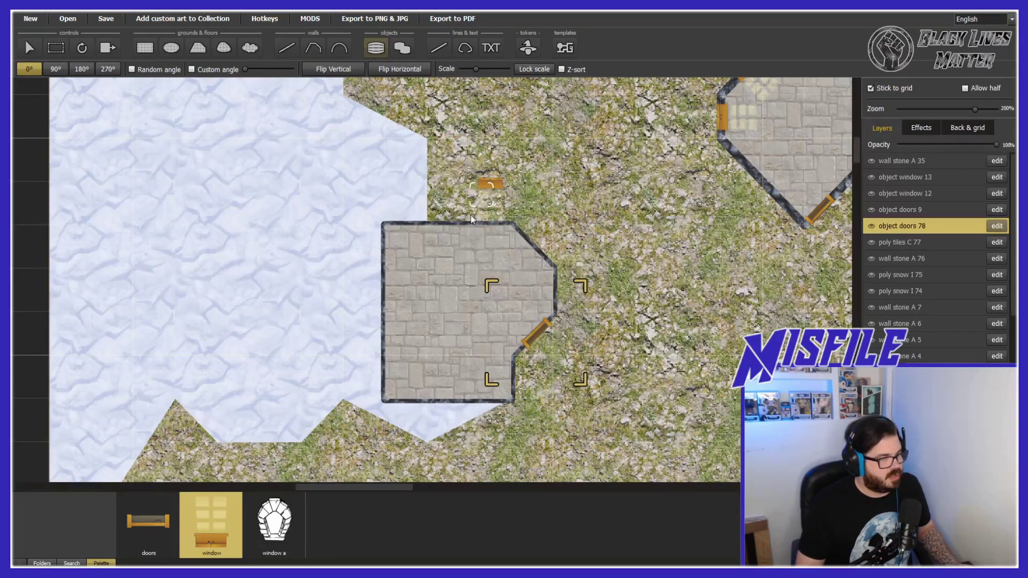
{"action": "left_click", "coordinate": [450, 239]}
{"action": "left_click", "coordinate": [499, 222]}
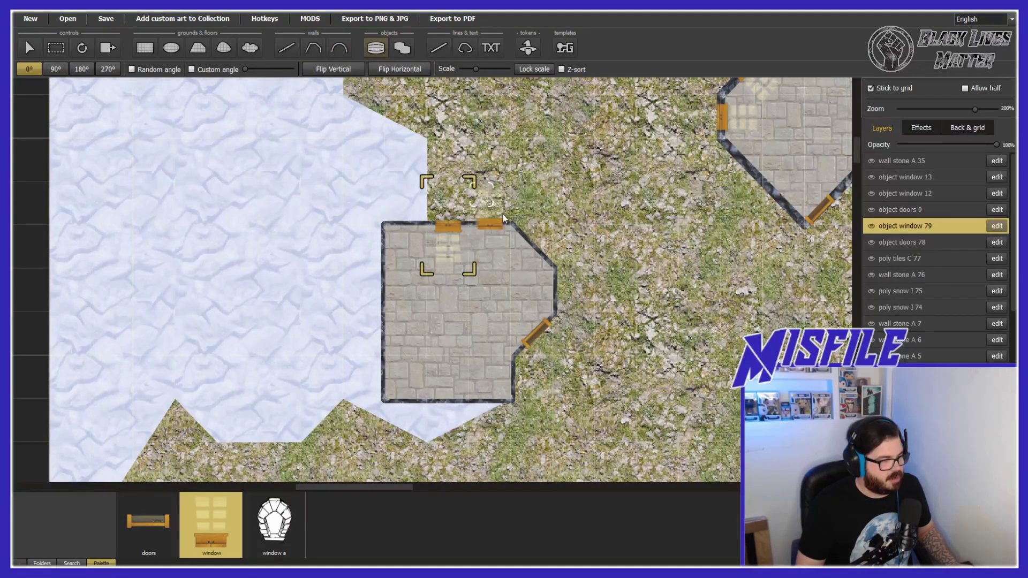
Place a slightly scaled-down, rotated staircase object in the upper right part of the first tiled room
{"action": "scroll", "coordinate": [465, 235], "scroll_direction": "right", "scroll_amount": 3}
{"action": "left_click_drag", "start_coordinate": [859, 143], "coordinate": [856, 133]}
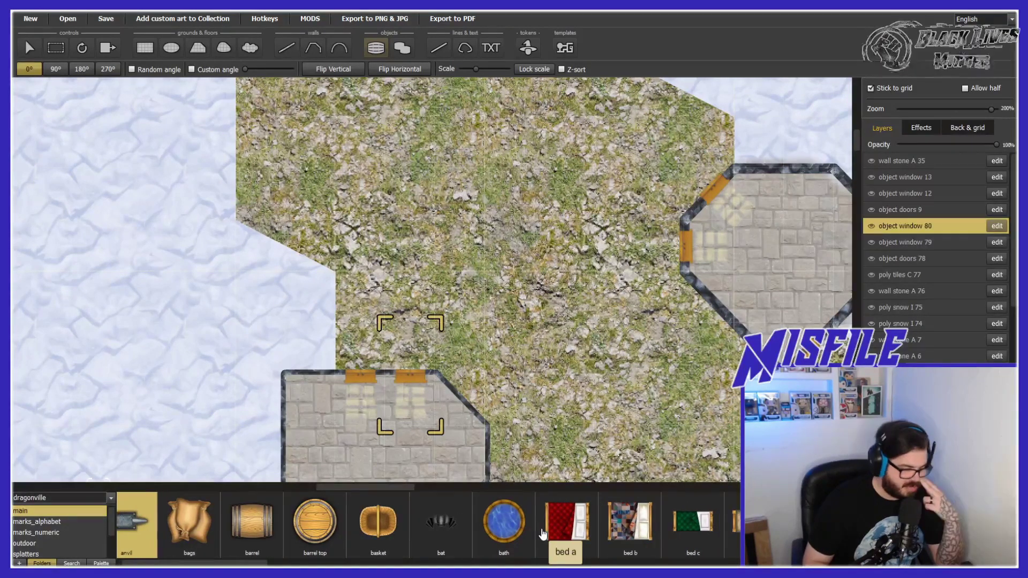
{"action": "scroll", "coordinate": [528, 533], "scroll_direction": "down", "scroll_amount": 1}
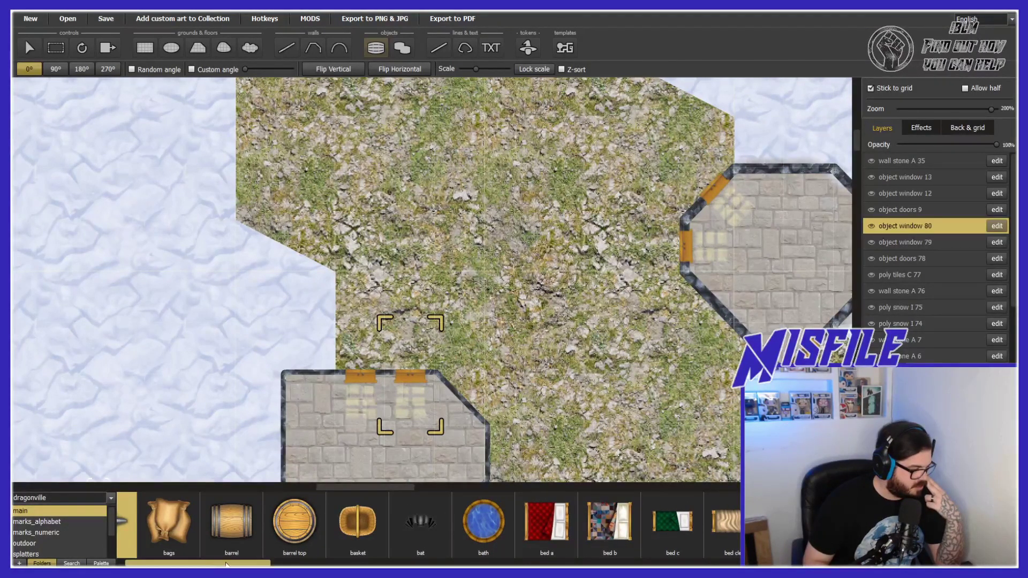
{"action": "left_click_drag", "start_coordinate": [228, 563], "coordinate": [739, 562]}
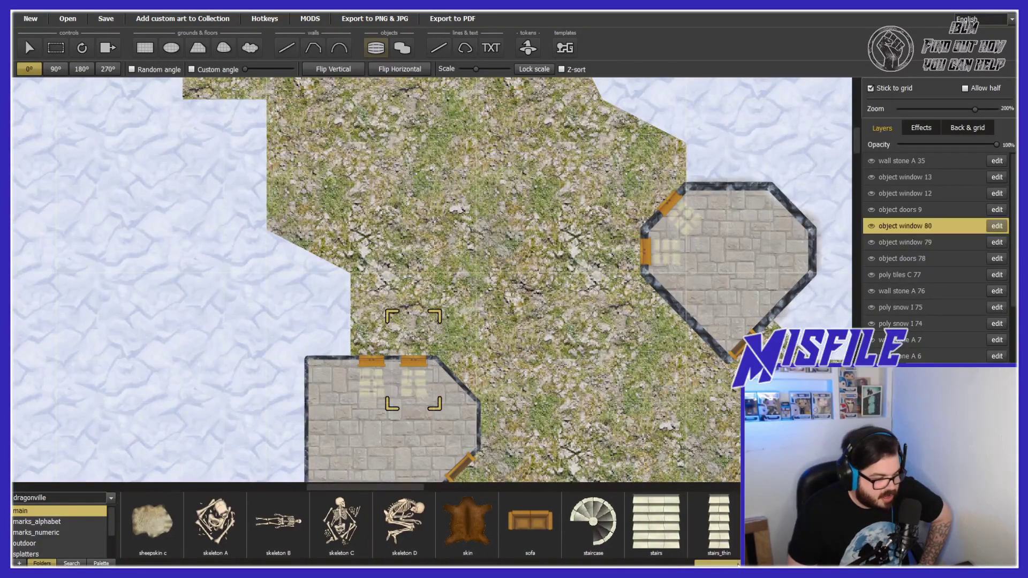
{"action": "left_click", "coordinate": [593, 522]}
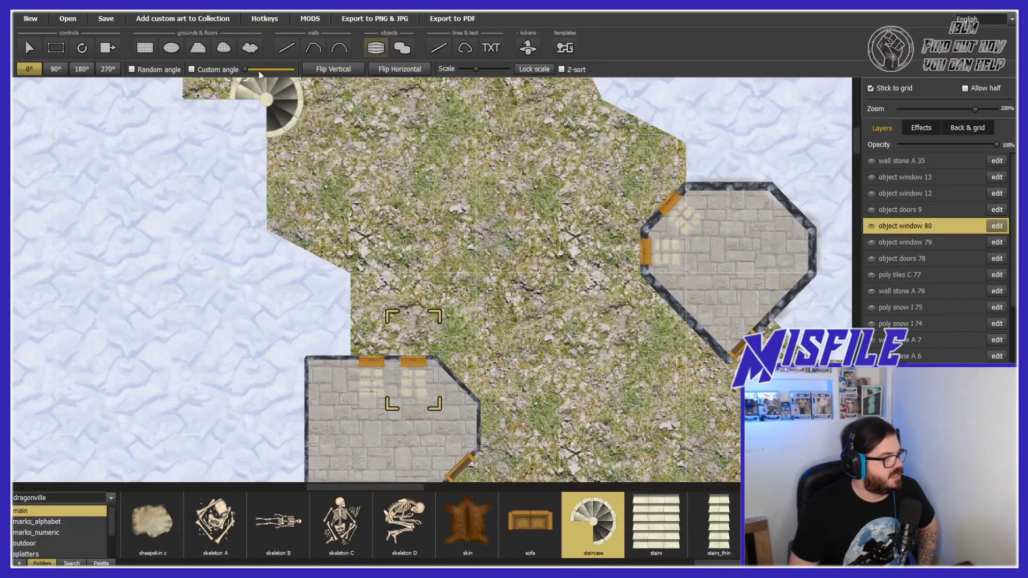
{"action": "left_click_drag", "start_coordinate": [474, 74], "coordinate": [469, 74]}
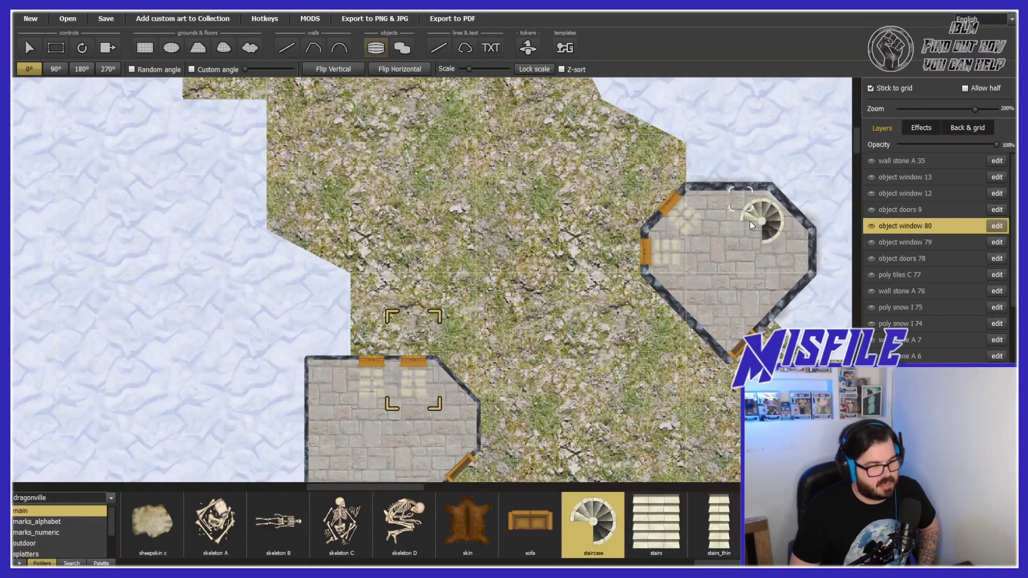
{"action": "scroll", "coordinate": [754, 225], "scroll_direction": "down", "scroll_amount": 4}
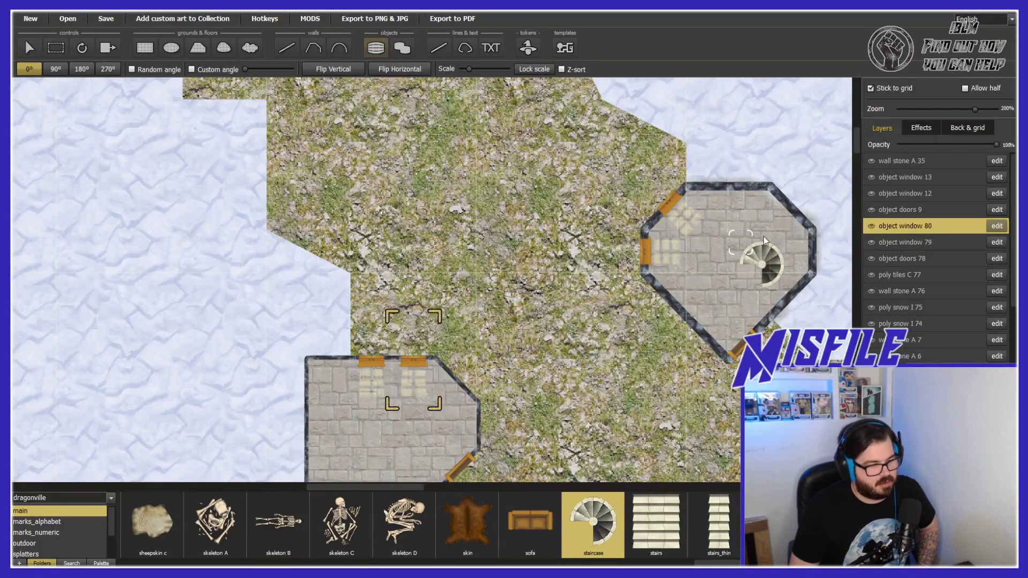
{"action": "left_click", "coordinate": [733, 216]}
Rotate the placed staircase about a shifted pivot to fit the first room's northeast corner
{"action": "scroll", "coordinate": [733, 217], "scroll_direction": "down", "scroll_amount": 2}
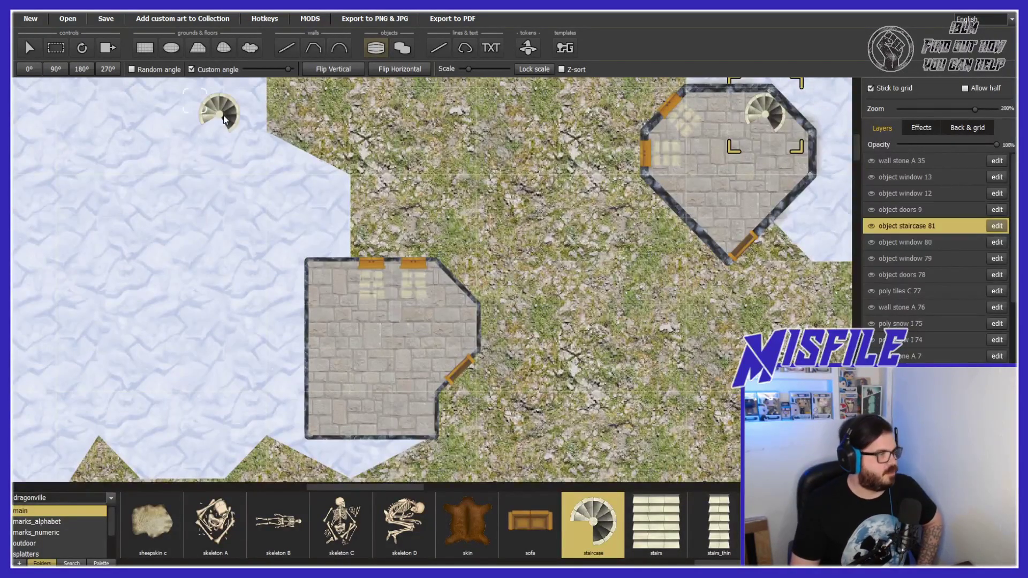
{"action": "left_click", "coordinate": [82, 48]}
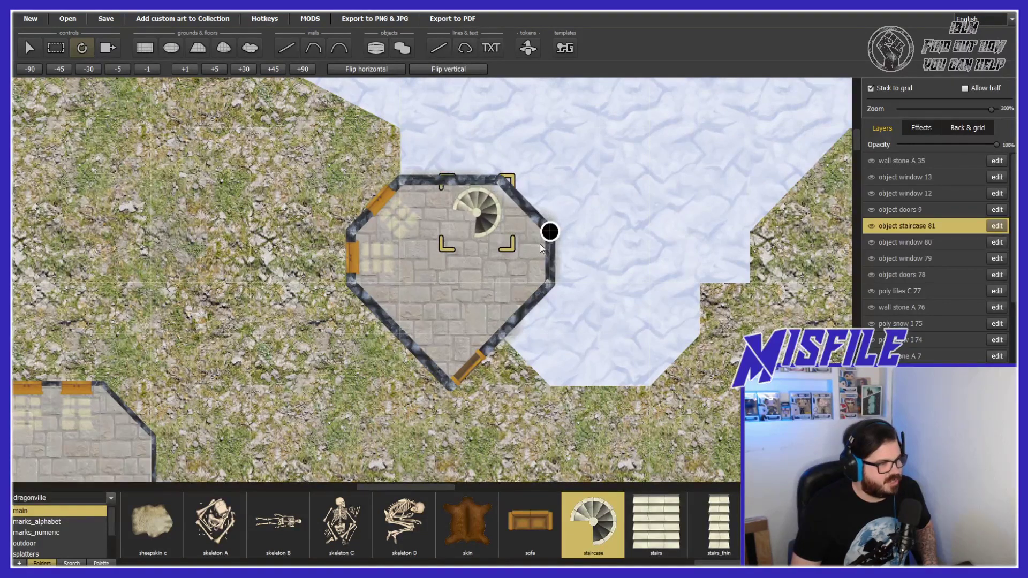
{"action": "left_click_drag", "start_coordinate": [550, 231], "coordinate": [460, 281]}
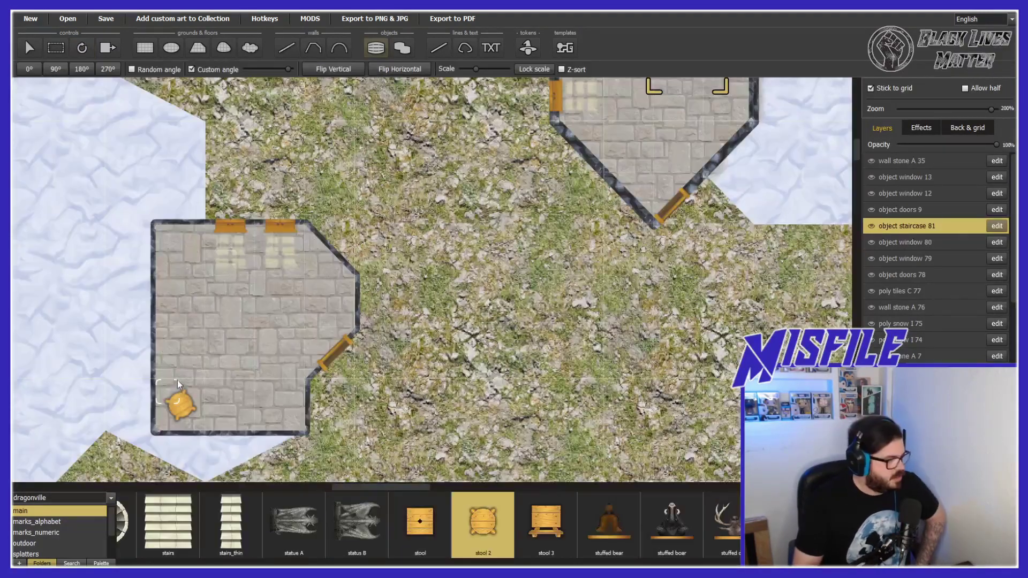
Place stool 2 objects in the second room's northwest and southwest corners
{"action": "left_click", "coordinate": [176, 249]}
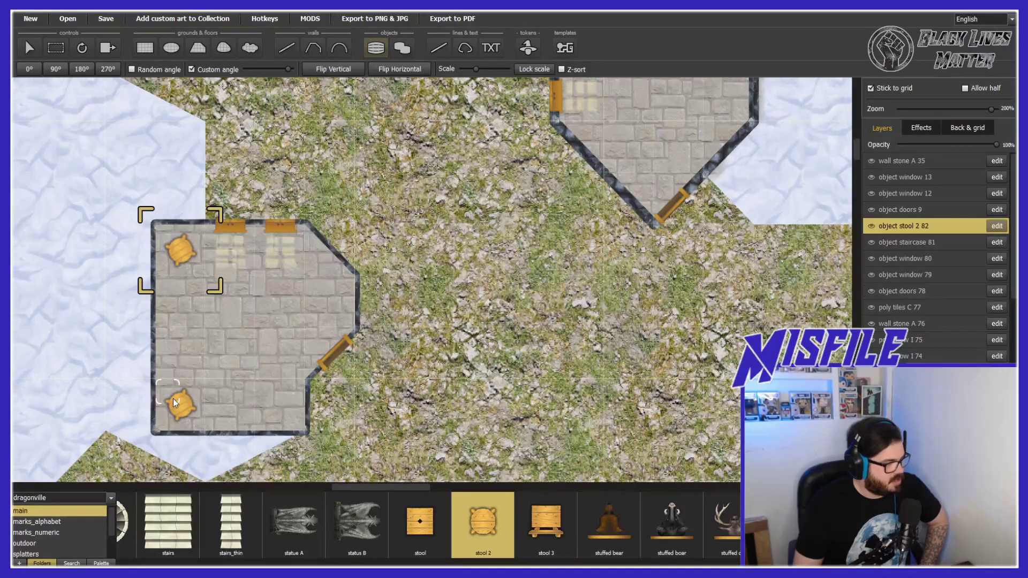
{"action": "left_click", "coordinate": [173, 398]}
{"action": "scroll", "coordinate": [389, 451], "scroll_direction": "down", "scroll_amount": 3}
Lay a 3x2 rectangular floor in flooring B from handpainted flooring on the open grass southeast of the first room's snow
{"action": "key", "text": "w"}
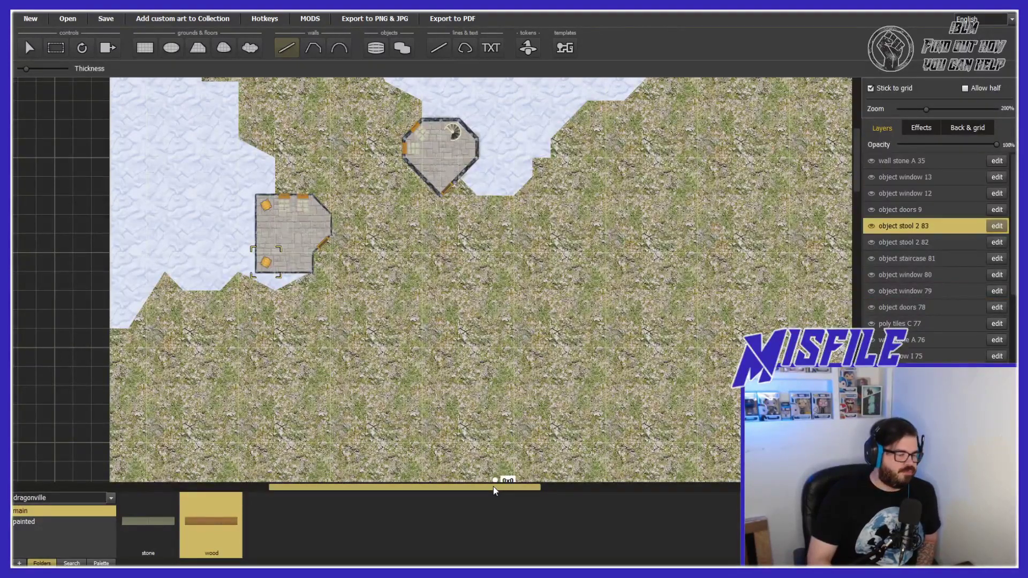
{"action": "left_click_drag", "start_coordinate": [493, 487], "coordinate": [515, 482]}
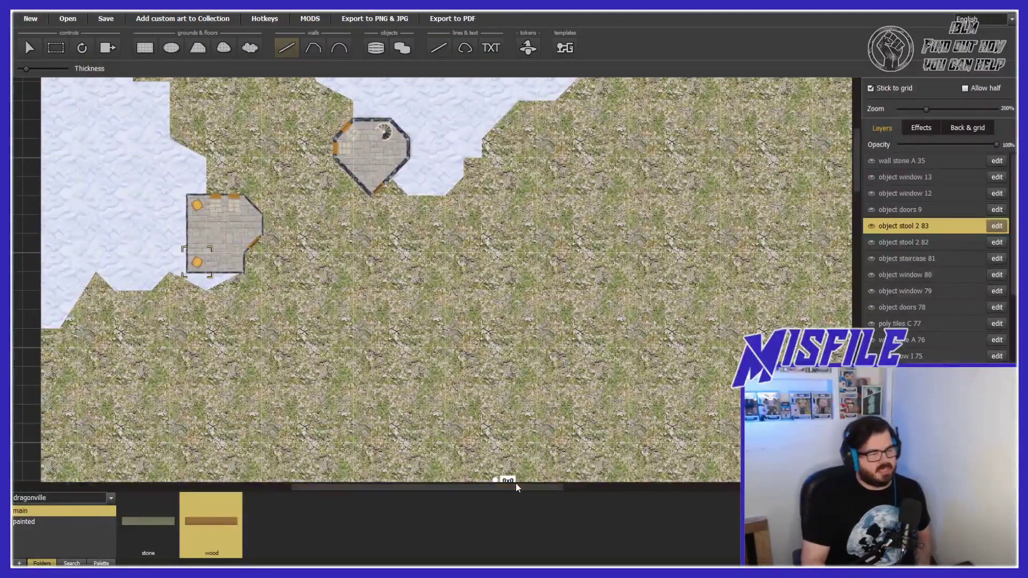
{"action": "scroll", "coordinate": [515, 251], "scroll_direction": "up", "scroll_amount": 3}
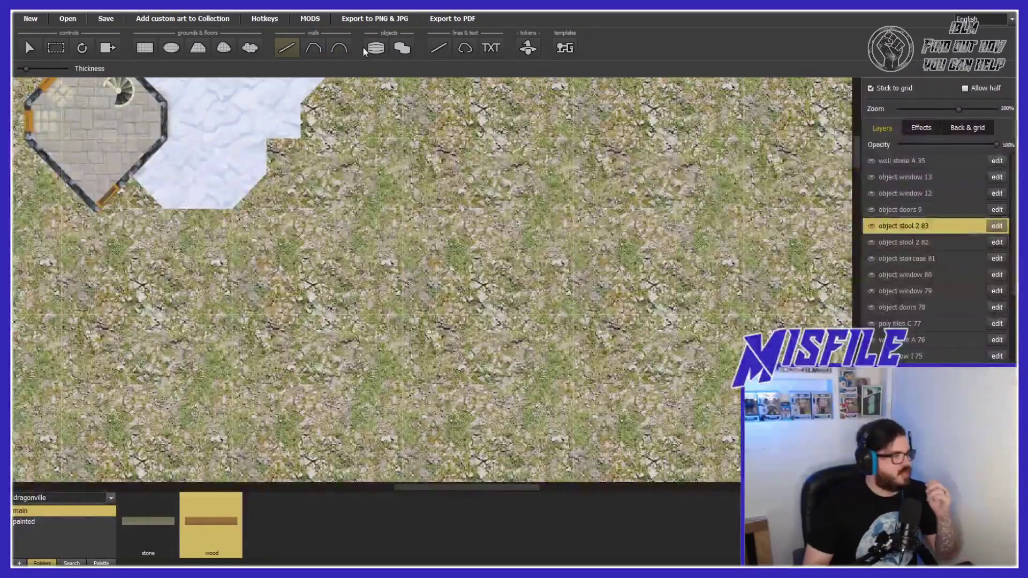
{"action": "left_click", "coordinate": [149, 51]}
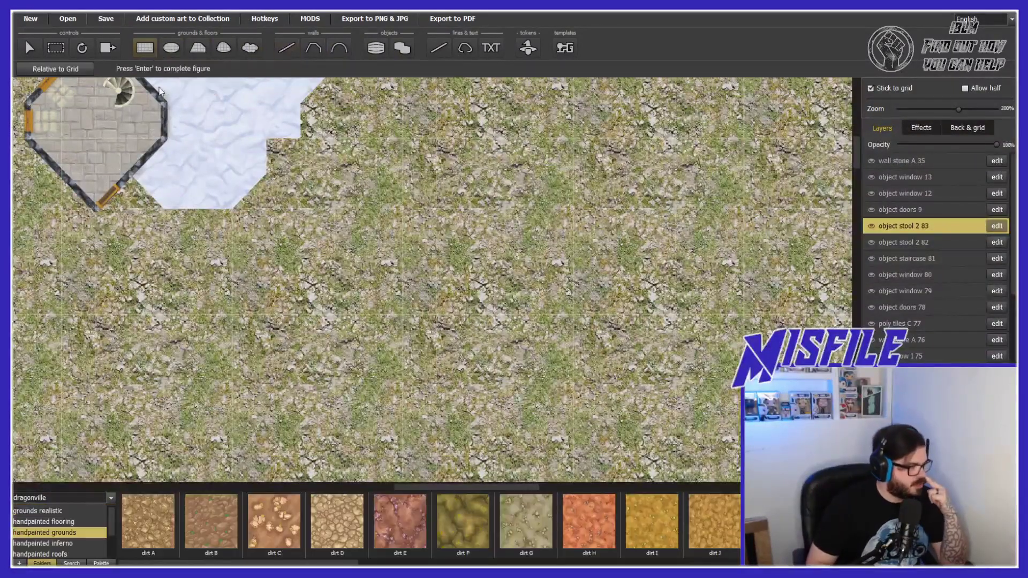
{"action": "left_click", "coordinate": [59, 522]}
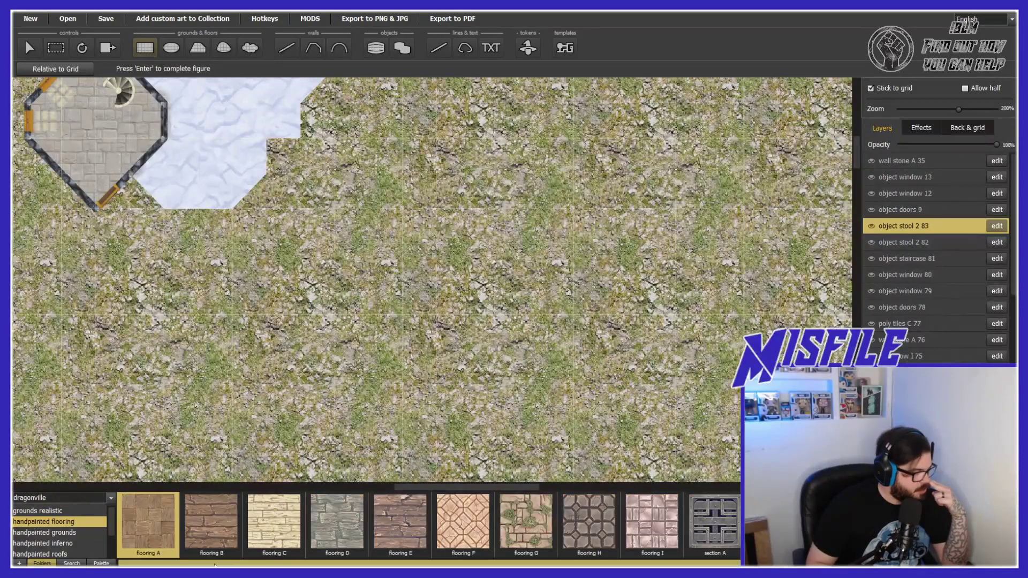
{"action": "left_click", "coordinate": [213, 532]}
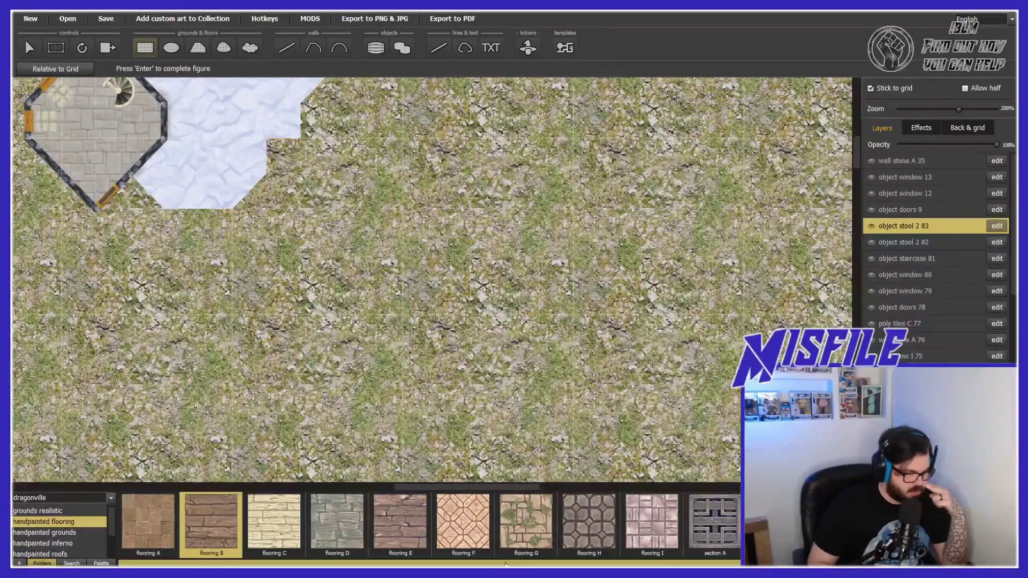
{"action": "mouse_move", "coordinate": [536, 564]}
{"action": "left_mouse_down"}
{"action": "mouse_move", "coordinate": [728, 563]}
{"action": "mouse_move", "coordinate": [534, 563]}
{"action": "left_mouse_up"}
{"action": "left_click", "coordinate": [148, 522]}
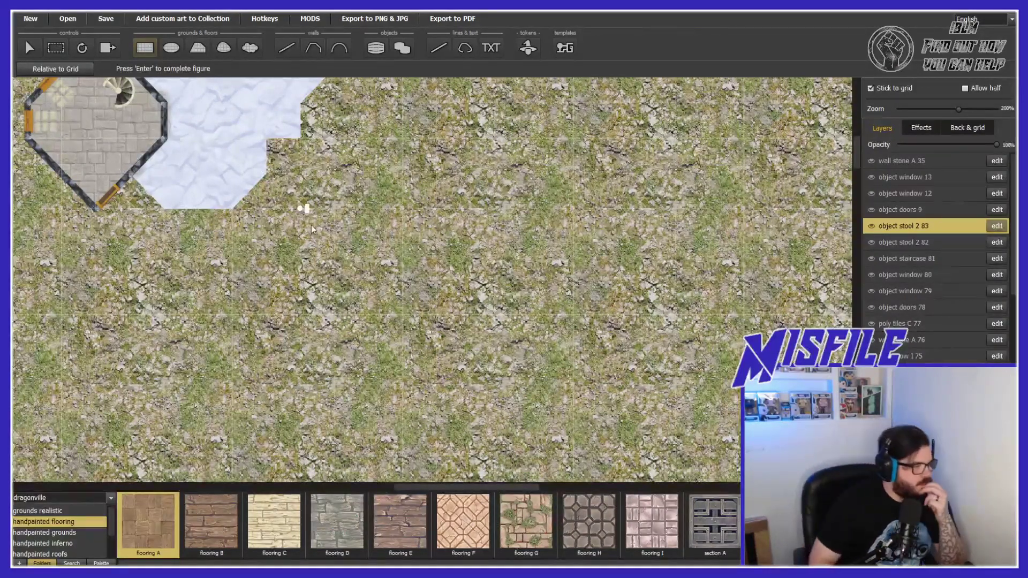
{"action": "left_click_drag", "start_coordinate": [306, 210], "coordinate": [404, 277]}
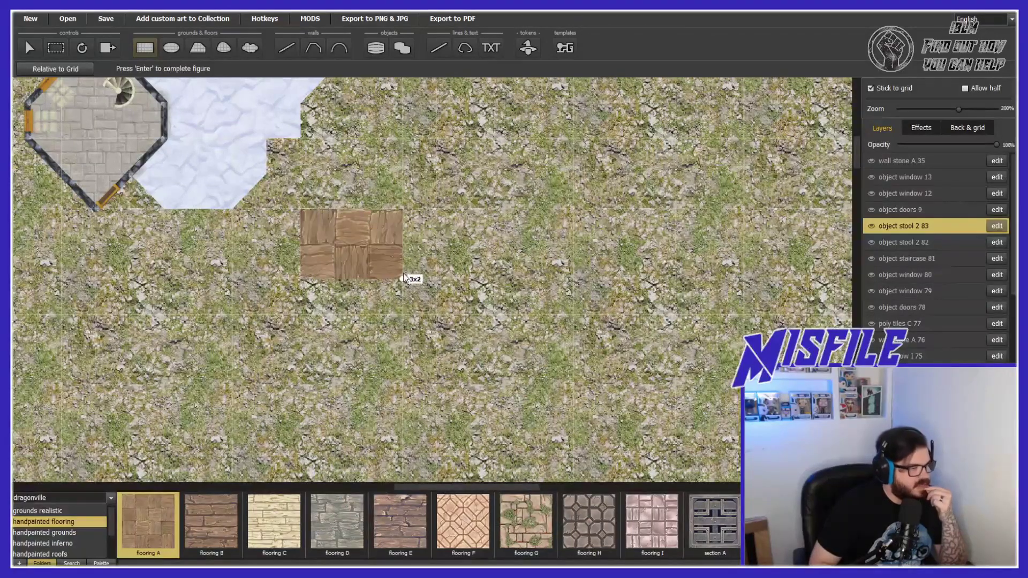
{"action": "scroll", "coordinate": [405, 273], "scroll_direction": "down", "scroll_amount": 1}
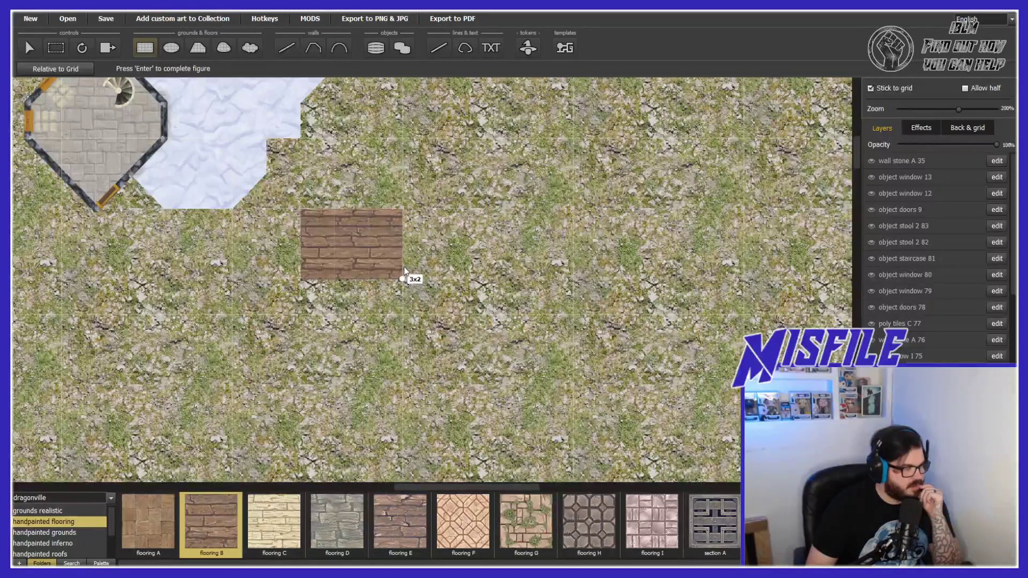
{"action": "left_click", "coordinate": [404, 266]}
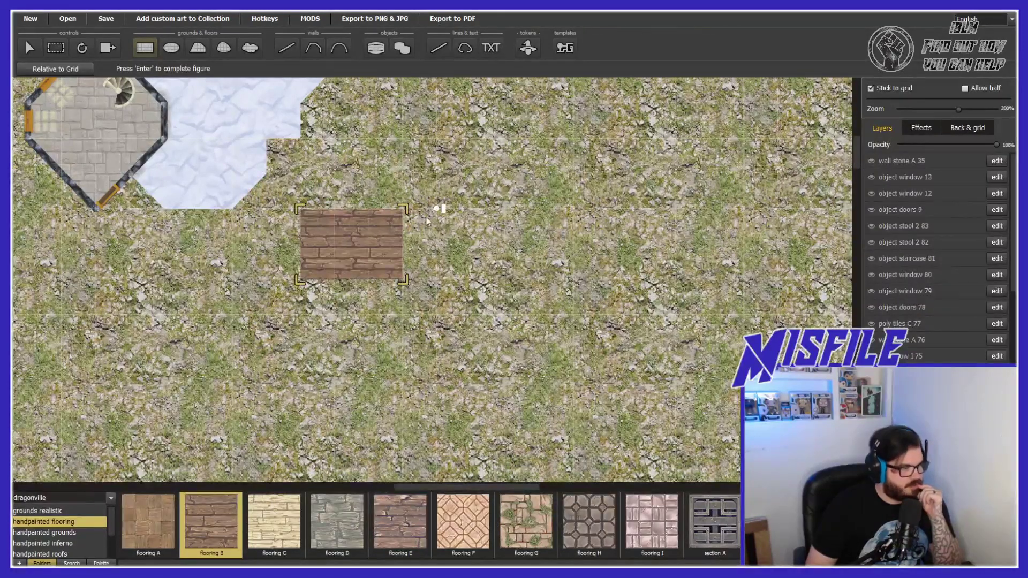
Lay three more 3x2 flooring B rectangles to form two rows one tile apart, plus a 3x3 rectangle across their east ends
{"action": "left_click", "coordinate": [306, 316]}
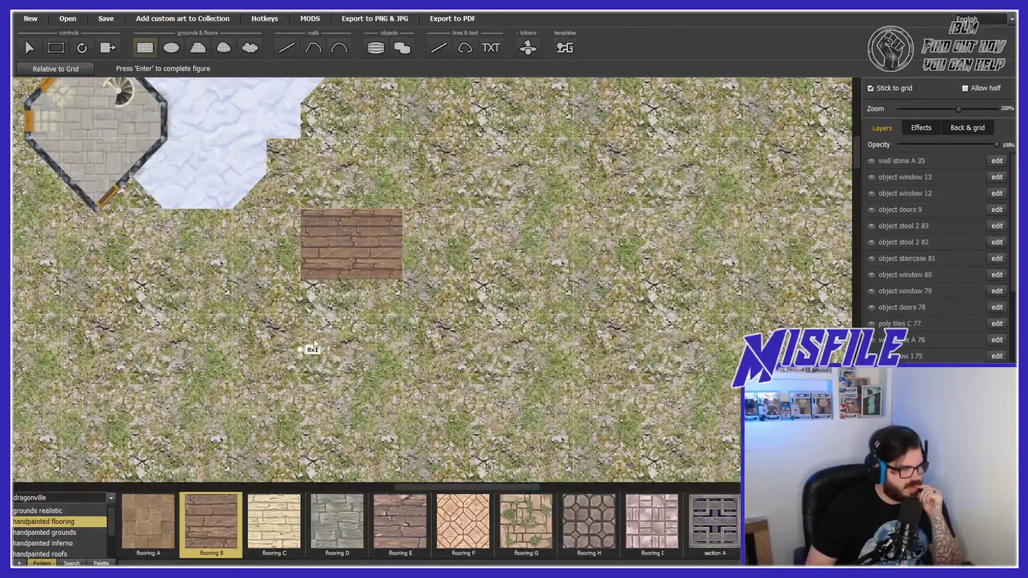
{"action": "left_click", "coordinate": [411, 390]}
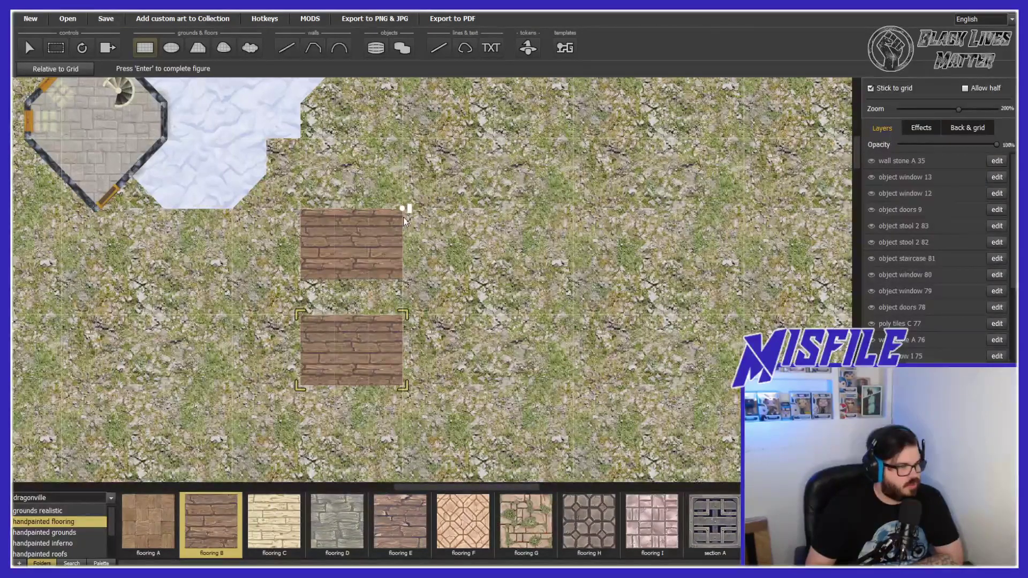
{"action": "left_click_drag", "start_coordinate": [403, 217], "coordinate": [501, 275]}
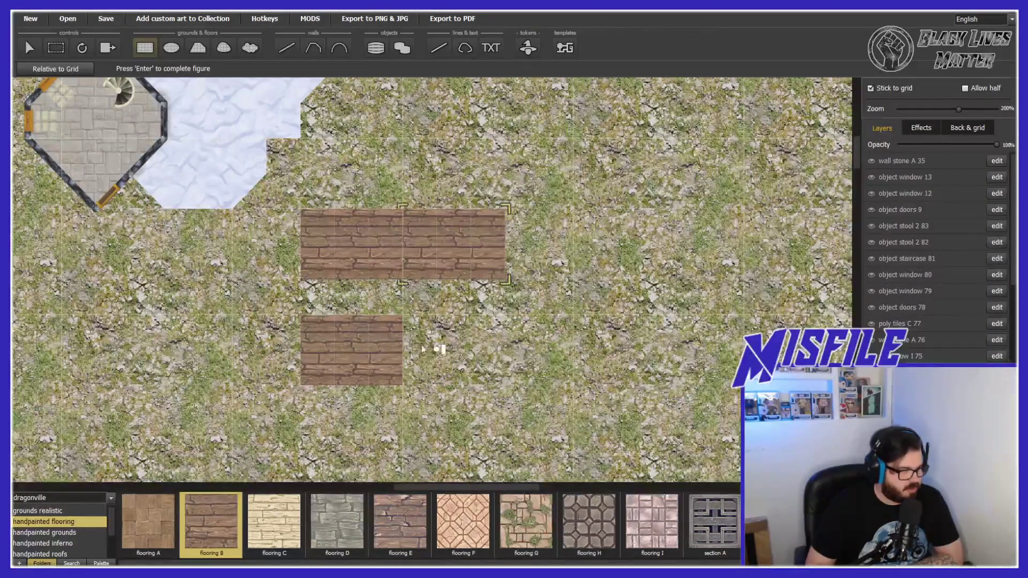
{"action": "left_click_drag", "start_coordinate": [406, 317], "coordinate": [495, 375]}
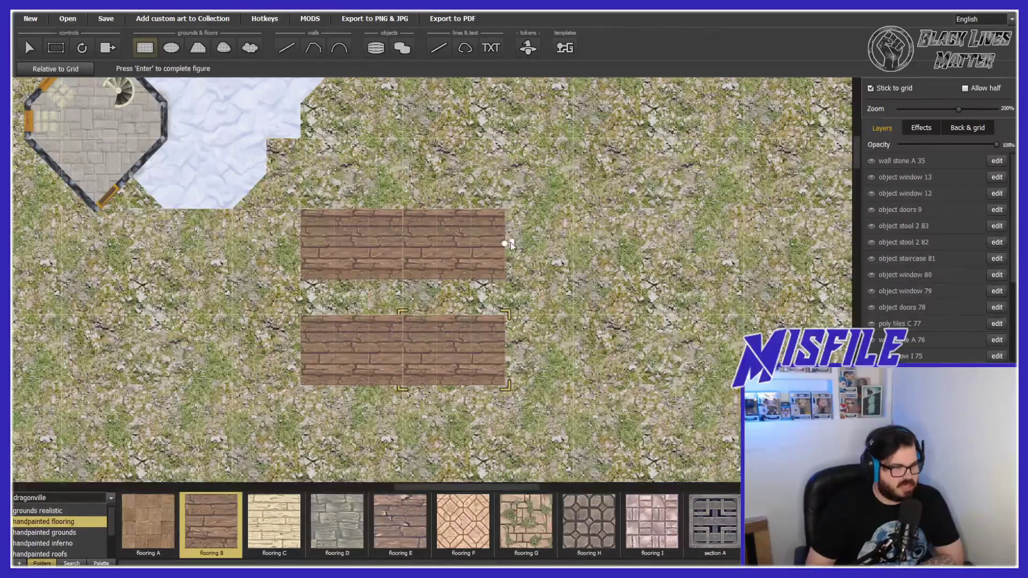
{"action": "left_click_drag", "start_coordinate": [506, 244], "coordinate": [608, 347]}
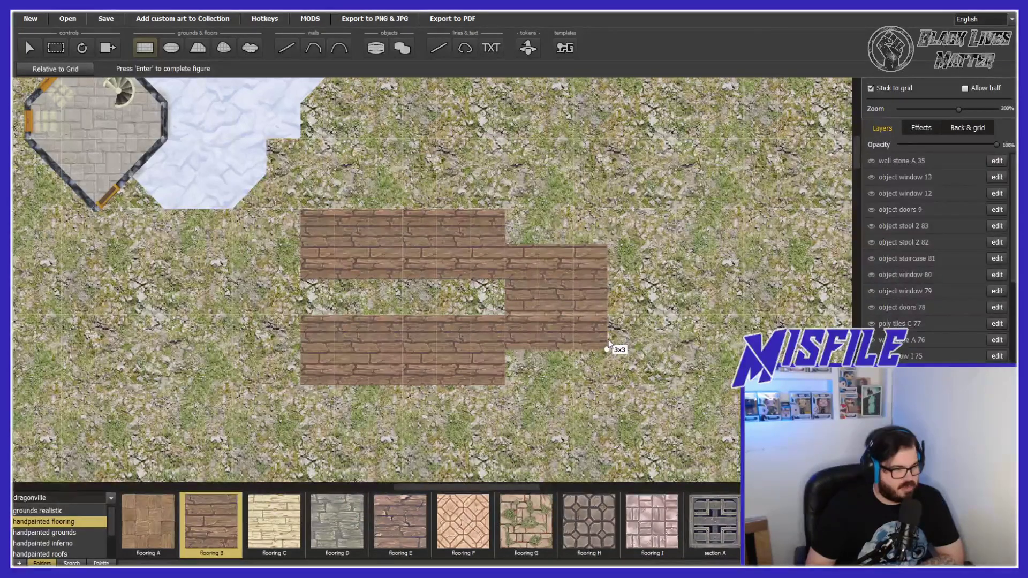
{"action": "left_click_drag", "start_coordinate": [609, 346], "coordinate": [608, 348]}
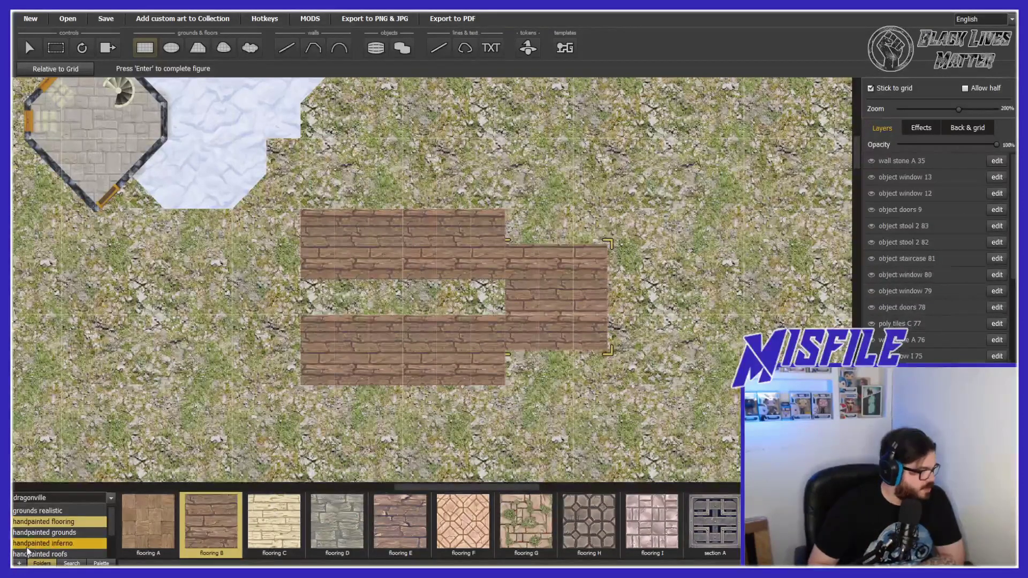
Build straight wood walls around the four 3x2 rooms and the 3x3 hall, leaving the middle corridor open to the hall
{"action": "key", "text": "w"}
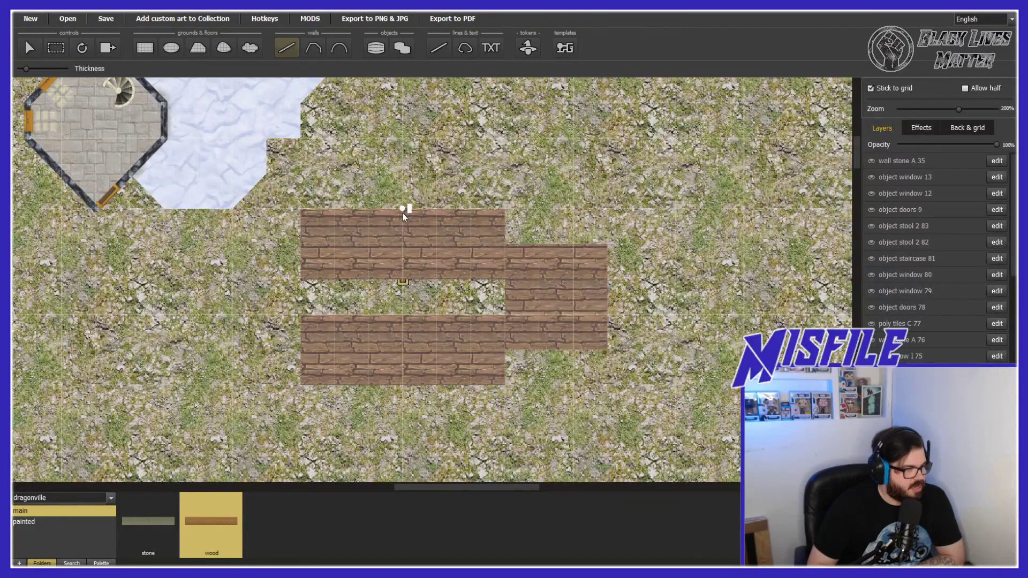
{"action": "left_click_drag", "start_coordinate": [401, 220], "coordinate": [929, 340]}
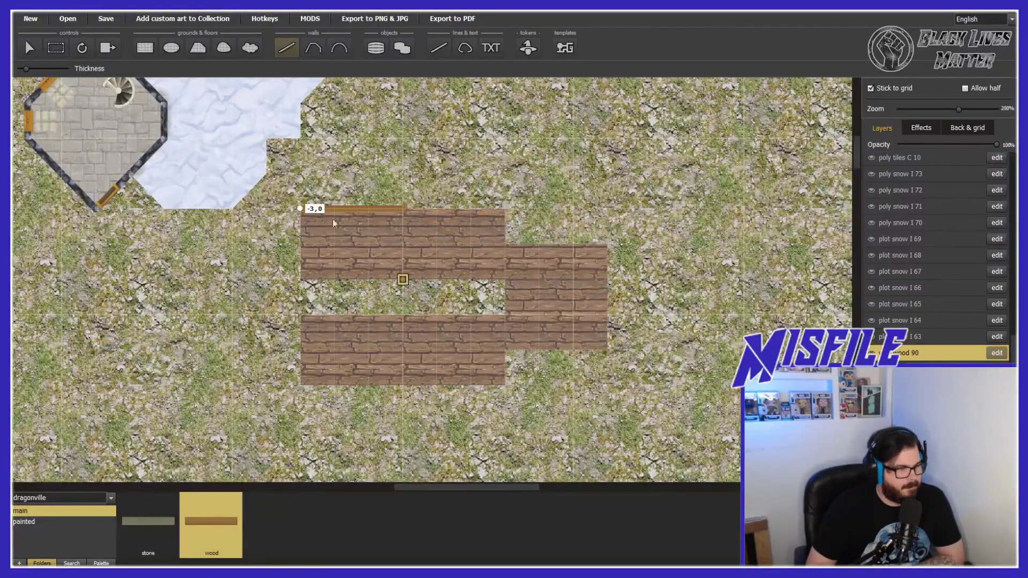
{"action": "left_click", "coordinate": [403, 279]}
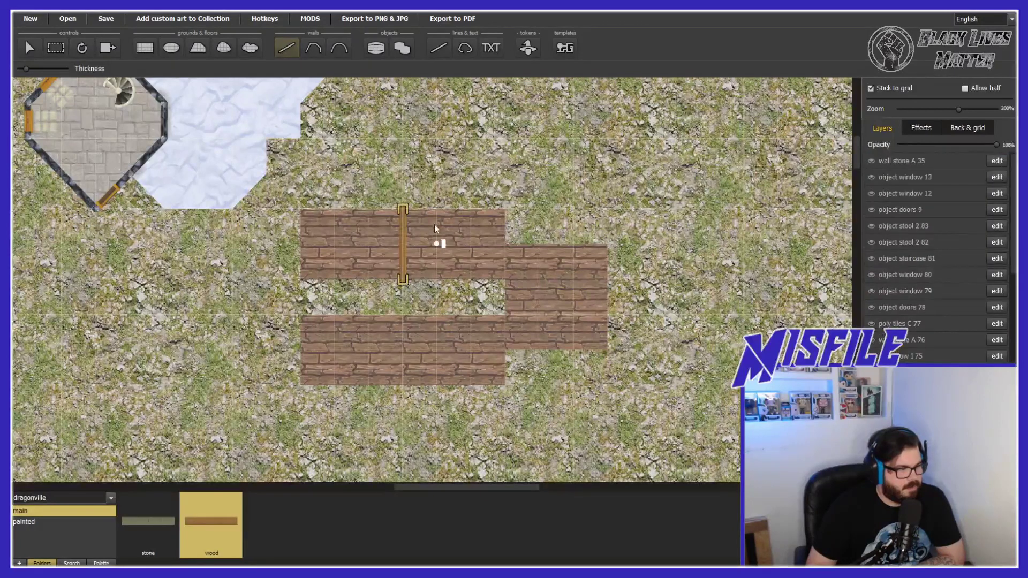
{"action": "left_click", "coordinate": [297, 212]}
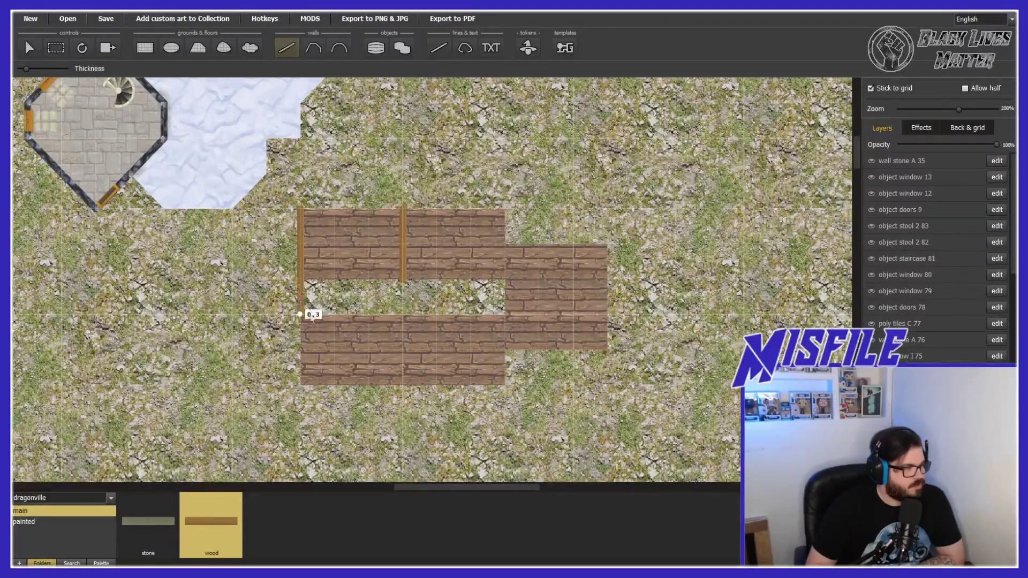
{"action": "left_click", "coordinate": [302, 385]}
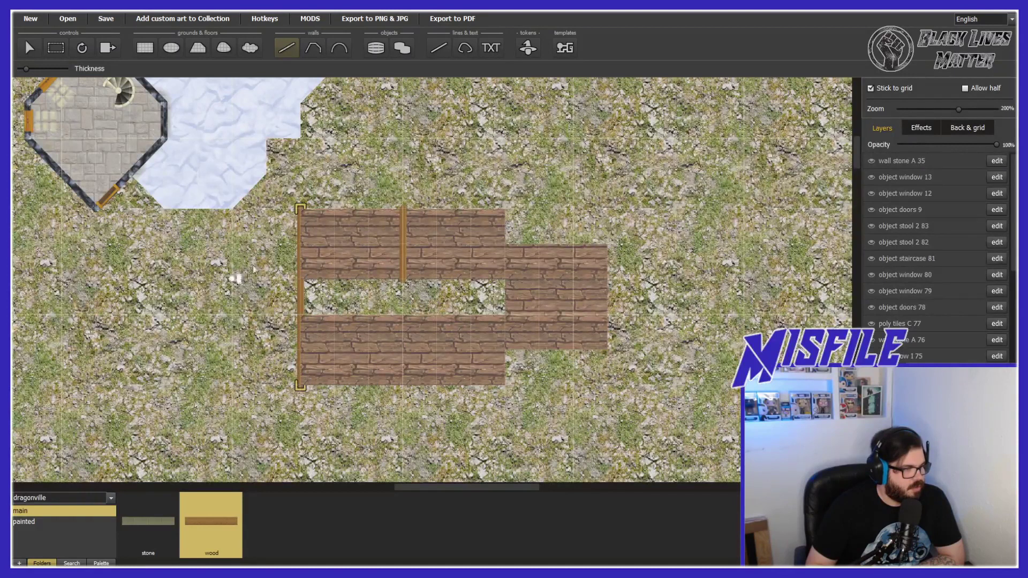
{"action": "left_click", "coordinate": [299, 212]}
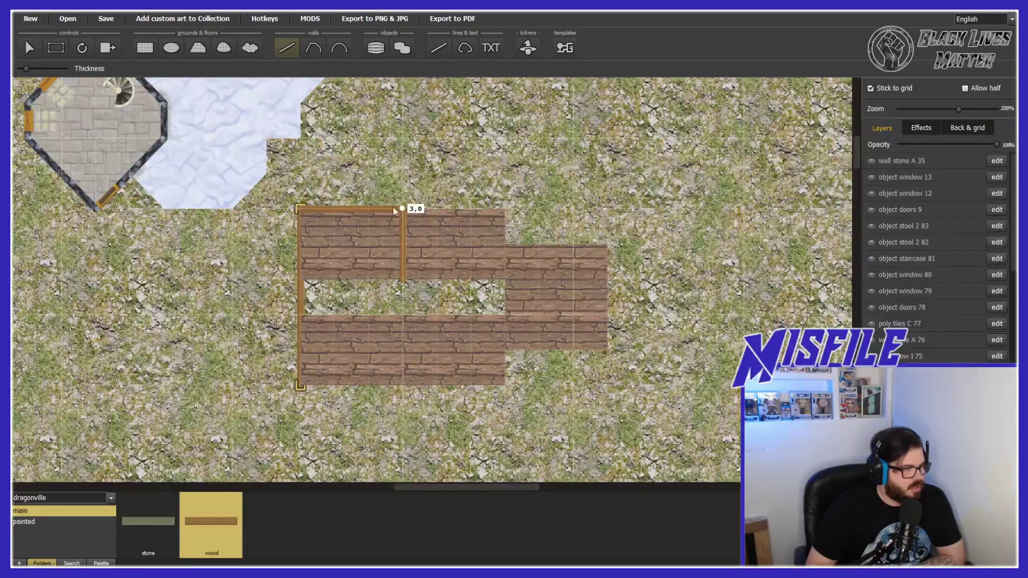
{"action": "left_click", "coordinate": [505, 209]}
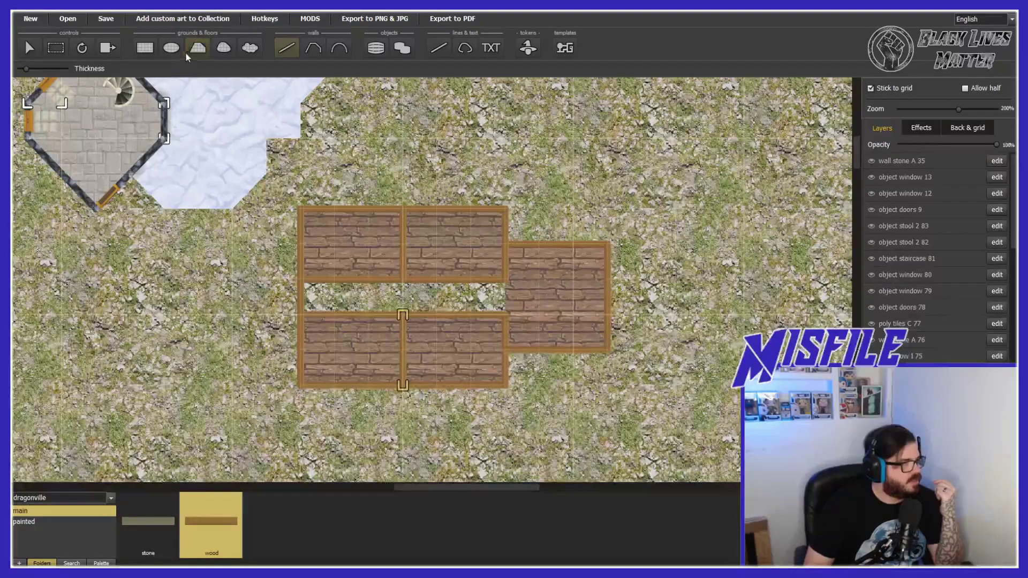
Fill the one-tile corridor with flooring B and place doors from it into the four rooms and in the hall's east wall
{"action": "left_click", "coordinate": [144, 47]}
{"action": "left_click_drag", "start_coordinate": [310, 278], "coordinate": [513, 315]}
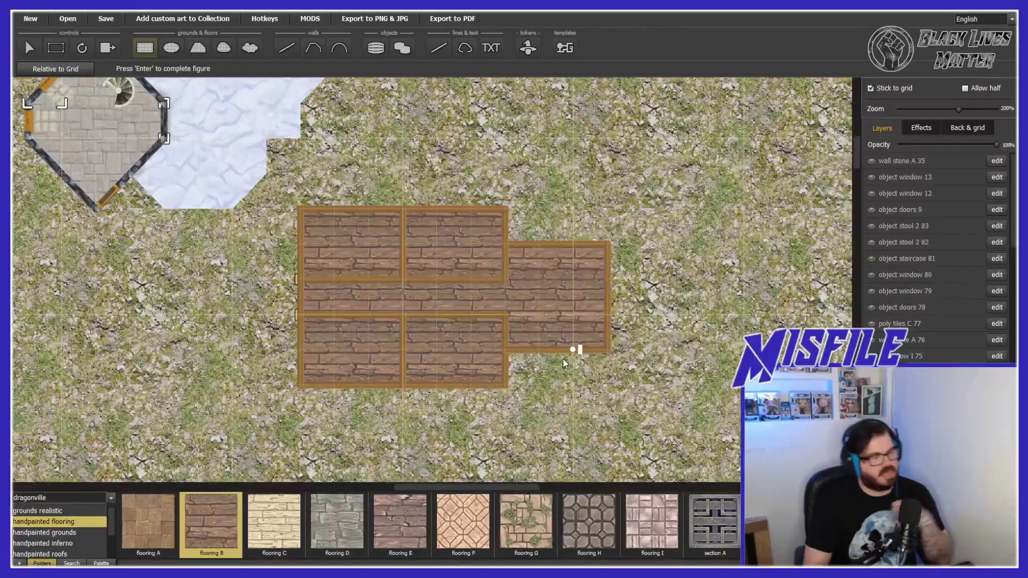
{"action": "key", "text": "Escape"}
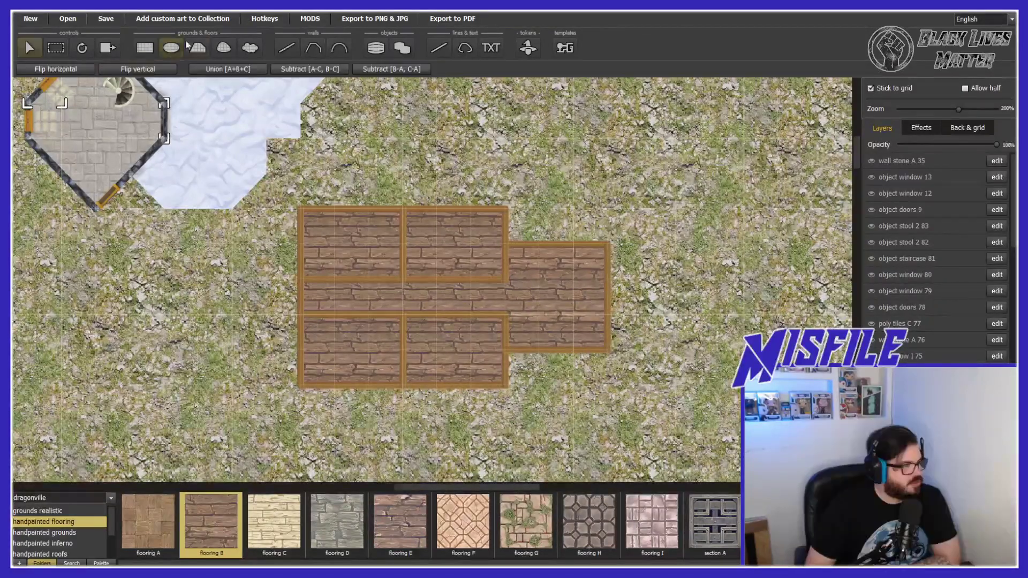
{"action": "left_click", "coordinate": [375, 48]}
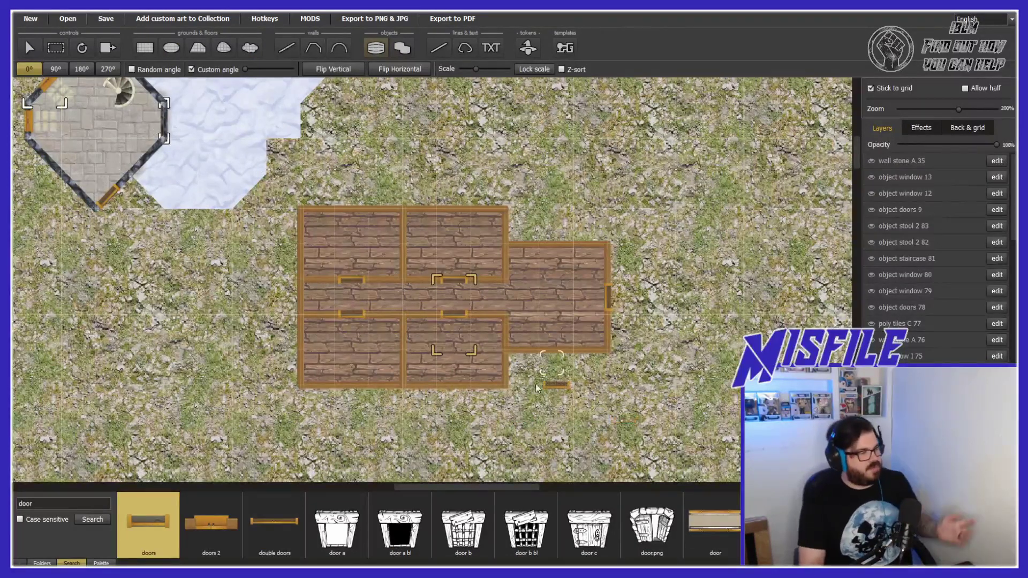
Search the objects for bed and place bed d at 90° along the west and east walls of both south rooms
{"action": "left_click", "coordinate": [56, 505]}
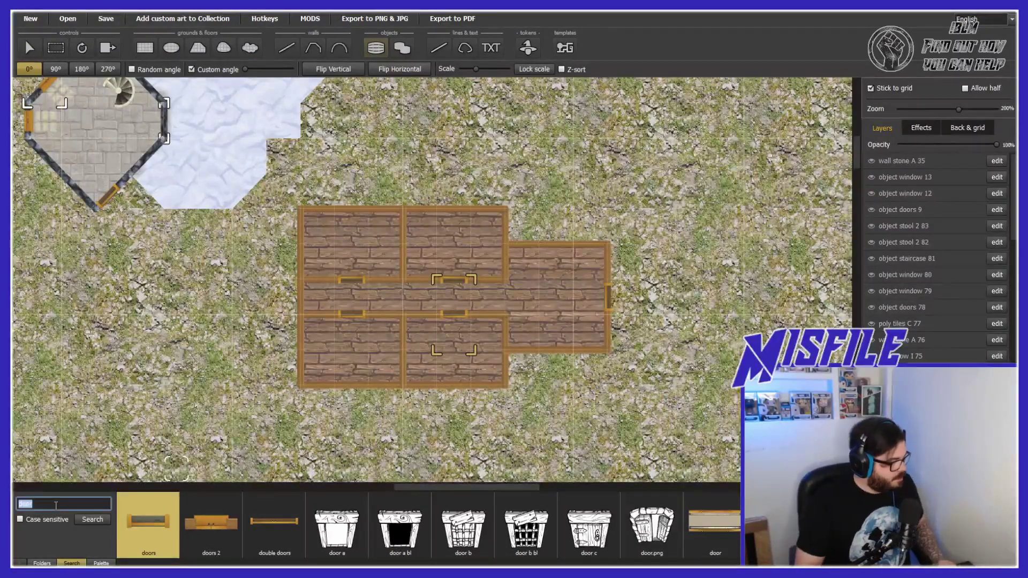
{"action": "key", "text": "ctrl+a"}
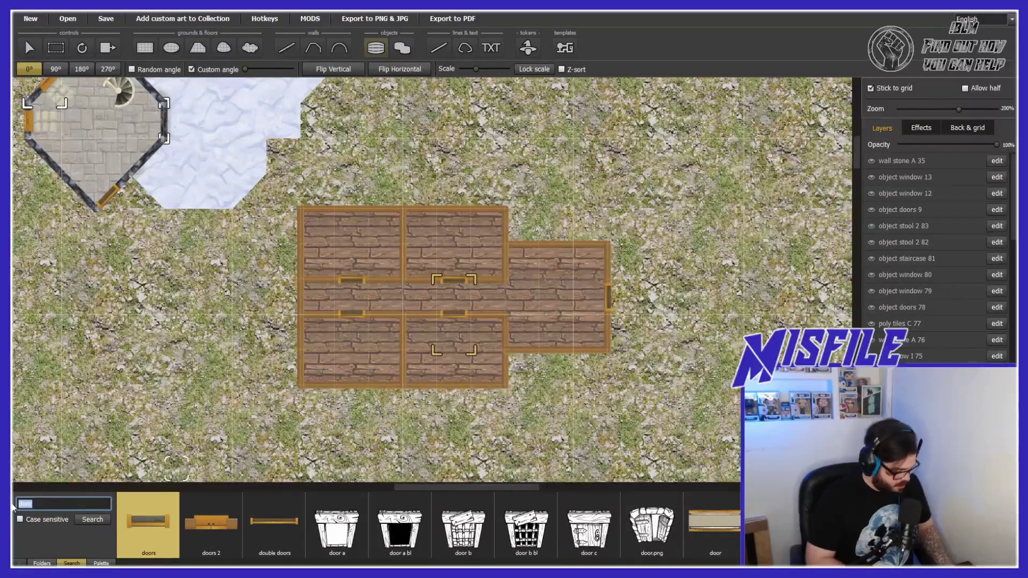
{"action": "type", "text": "bed"}
{"action": "key", "text": "Return"}
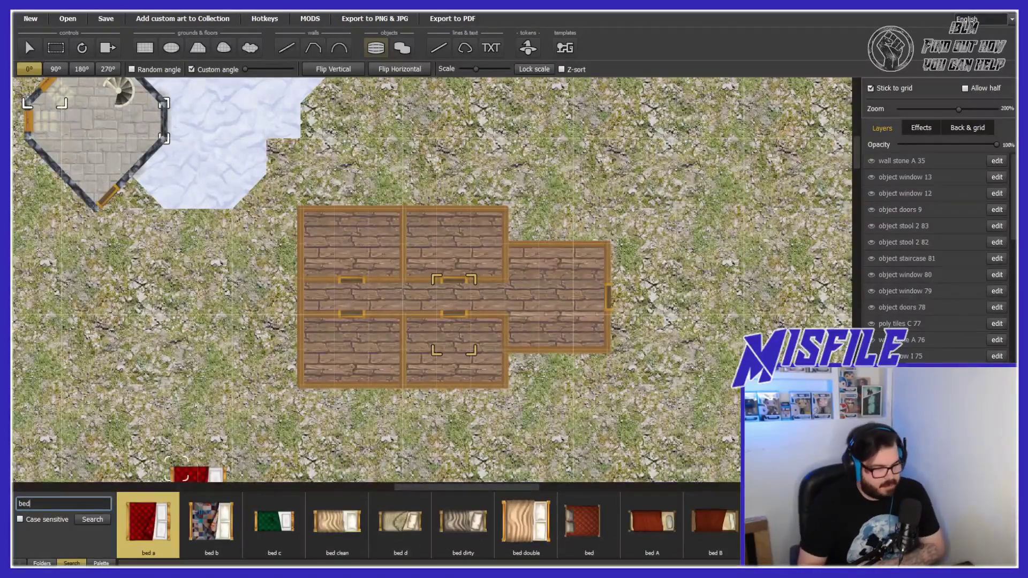
{"action": "scroll", "coordinate": [570, 564], "scroll_direction": "right", "scroll_amount": 1}
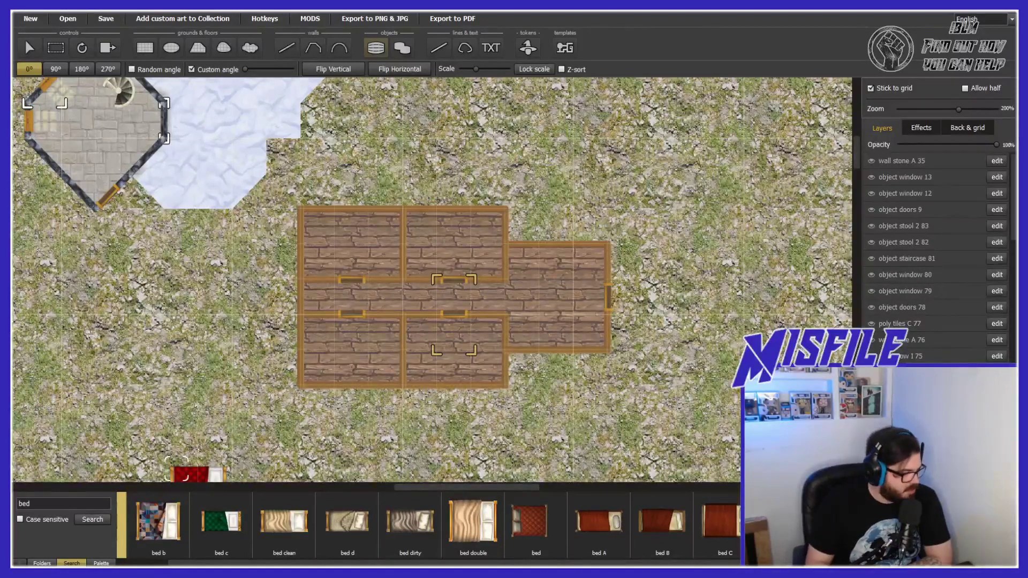
{"action": "left_click", "coordinate": [353, 527]}
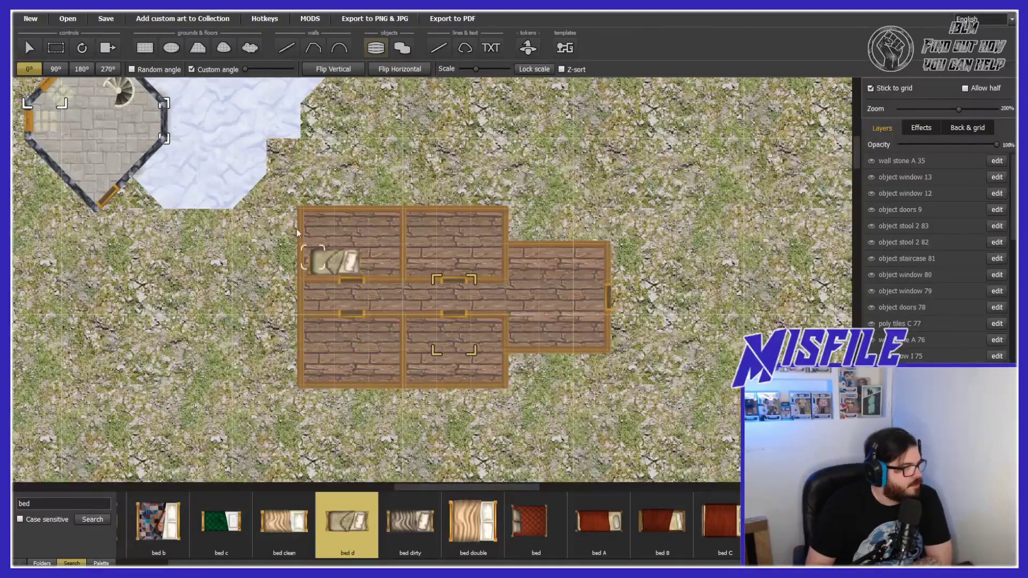
{"action": "left_click_drag", "start_coordinate": [245, 69], "coordinate": [258, 69]}
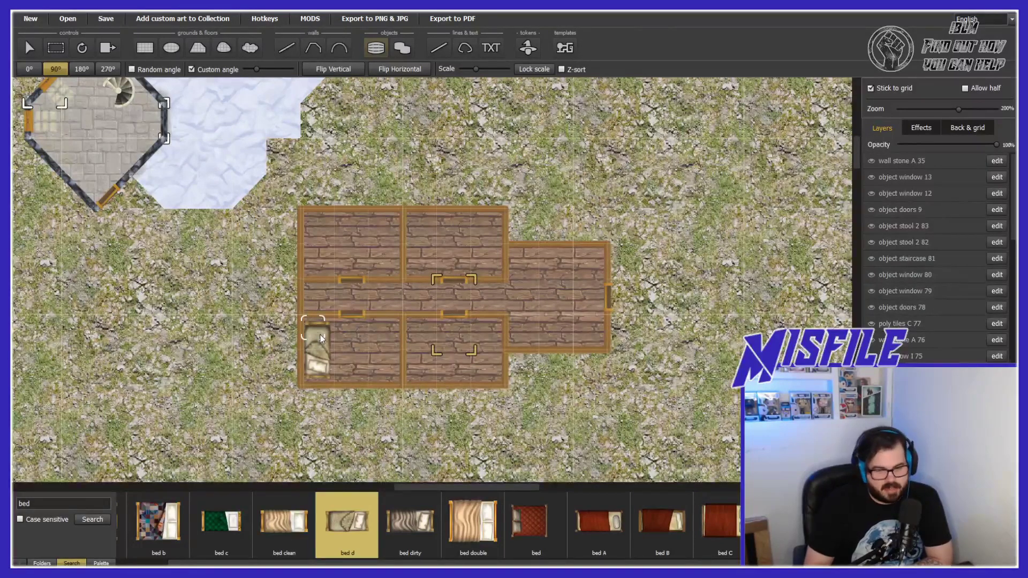
{"action": "left_click", "coordinate": [320, 335]}
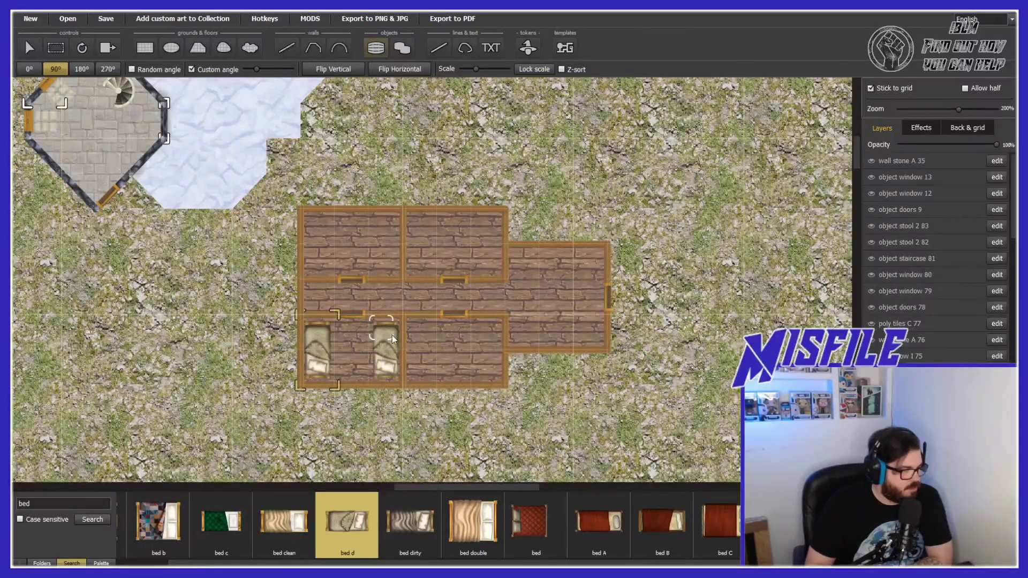
{"action": "left_click", "coordinate": [392, 336]}
{"action": "left_click", "coordinate": [425, 333]}
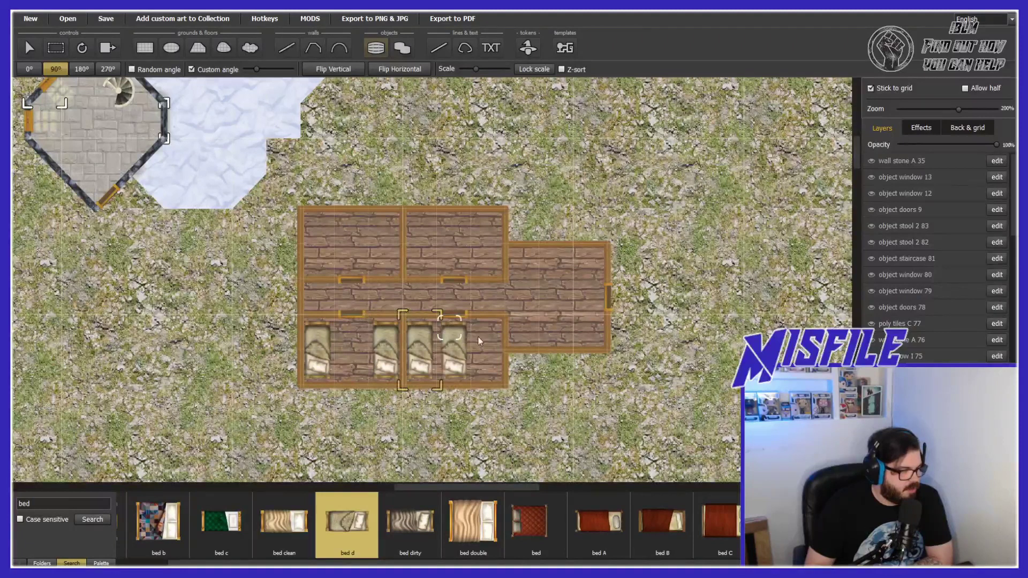
{"action": "left_click", "coordinate": [486, 336]}
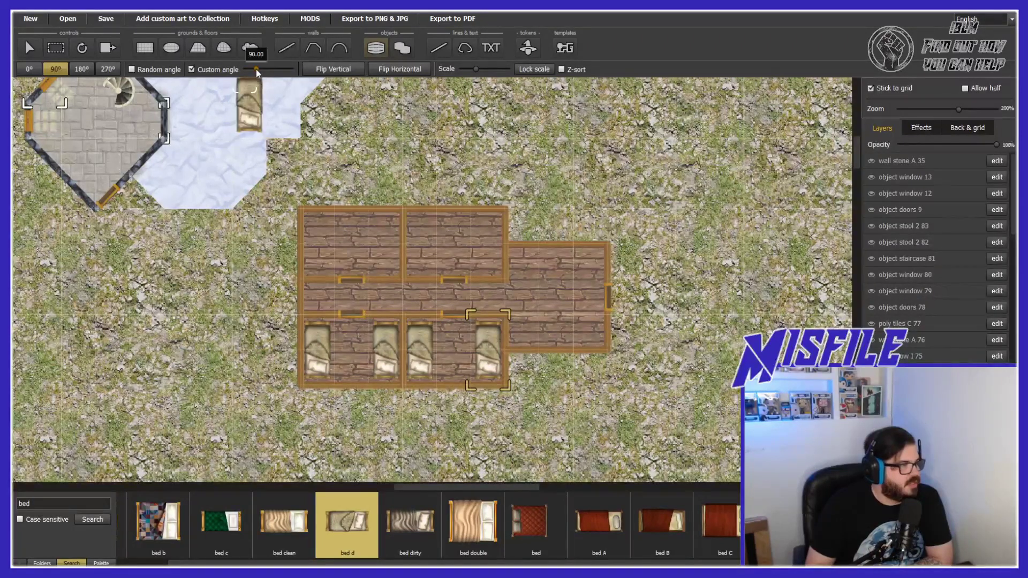
Place bed d flipped with its pillow facing north along the west and east walls of both north rooms
{"action": "mouse_move", "coordinate": [256, 70]}
{"action": "left_mouse_down"}
{"action": "mouse_move", "coordinate": [246, 72]}
{"action": "mouse_move", "coordinate": [281, 75]}
{"action": "mouse_move", "coordinate": [257, 74]}
{"action": "left_mouse_up"}
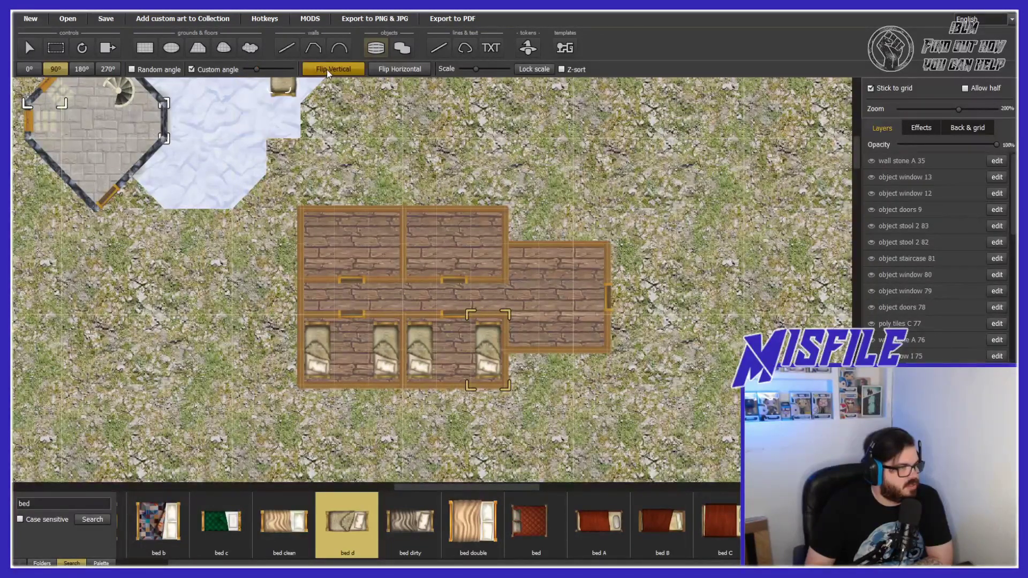
{"action": "left_click", "coordinate": [320, 256]}
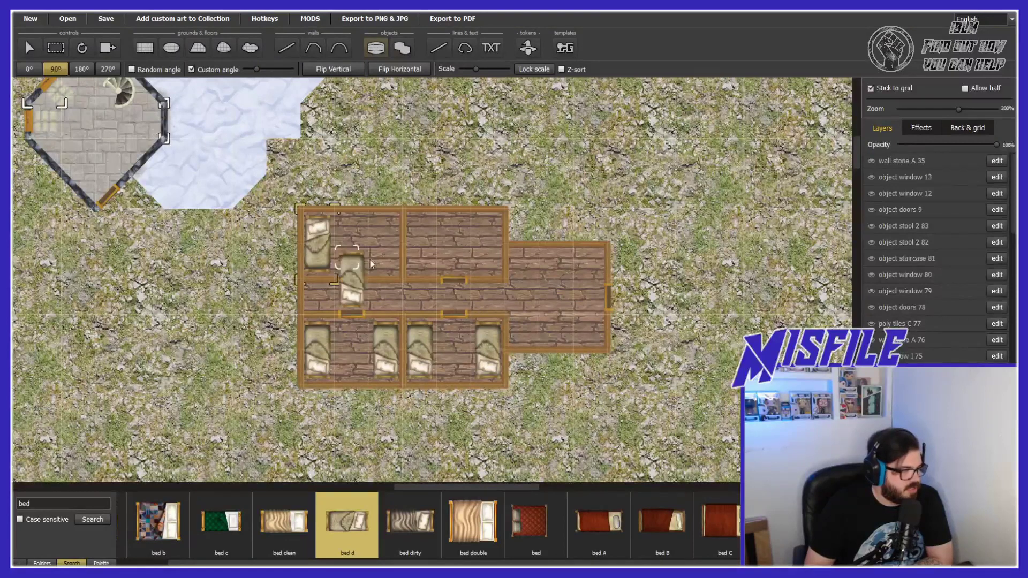
{"action": "left_click", "coordinate": [387, 265]}
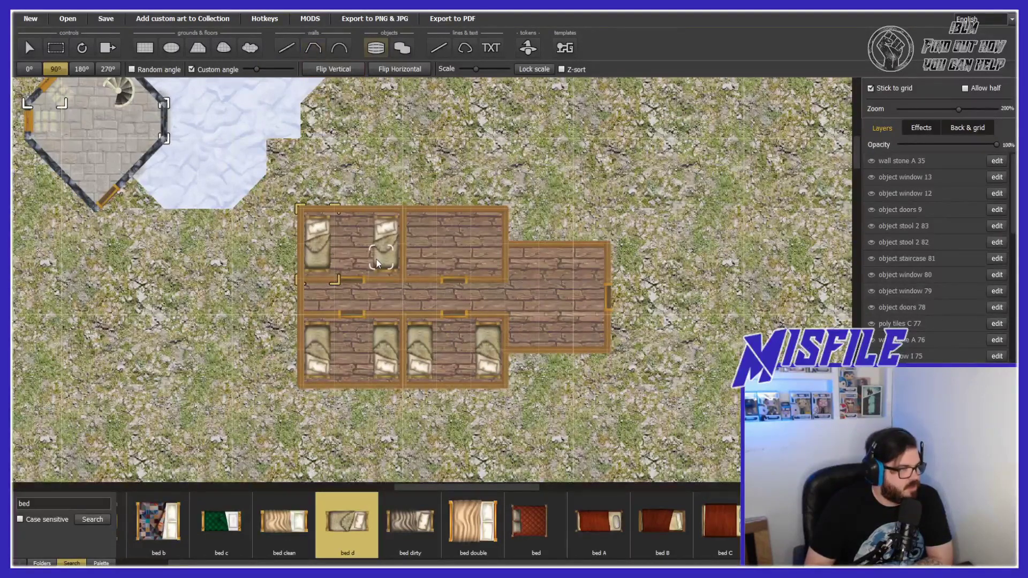
{"action": "left_click", "coordinate": [386, 265]}
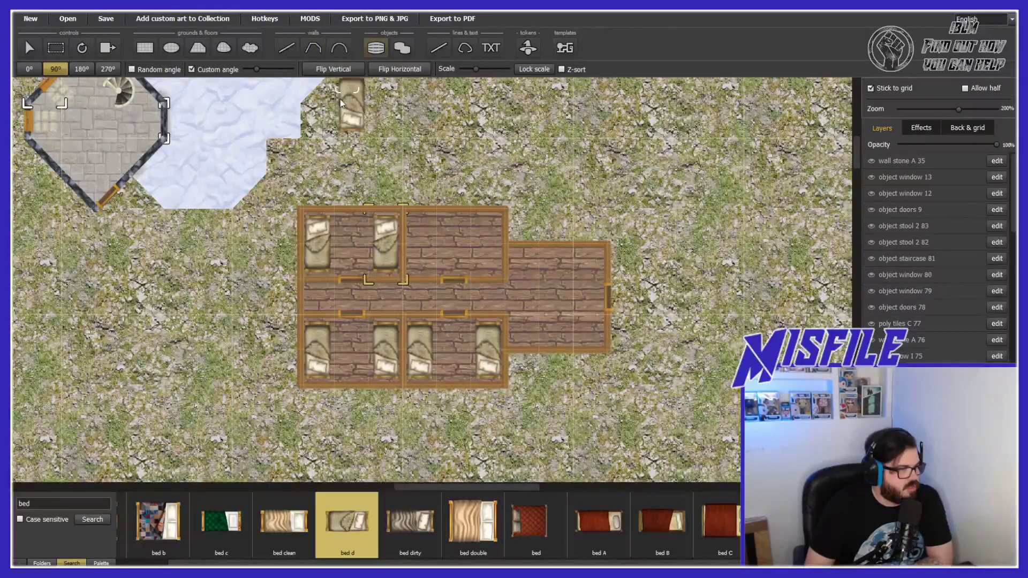
{"action": "left_click", "coordinate": [435, 262]}
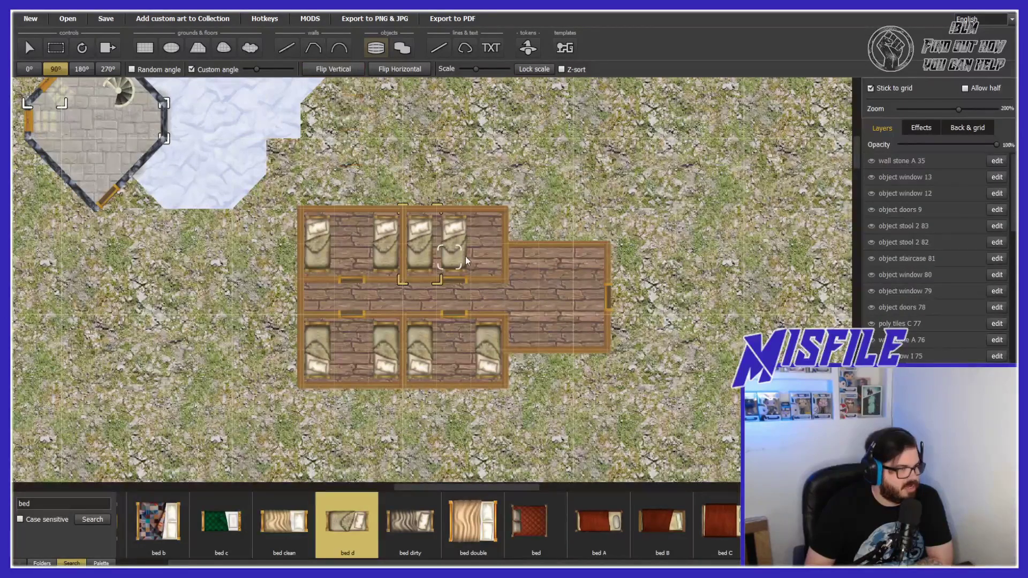
{"action": "left_click", "coordinate": [488, 268]}
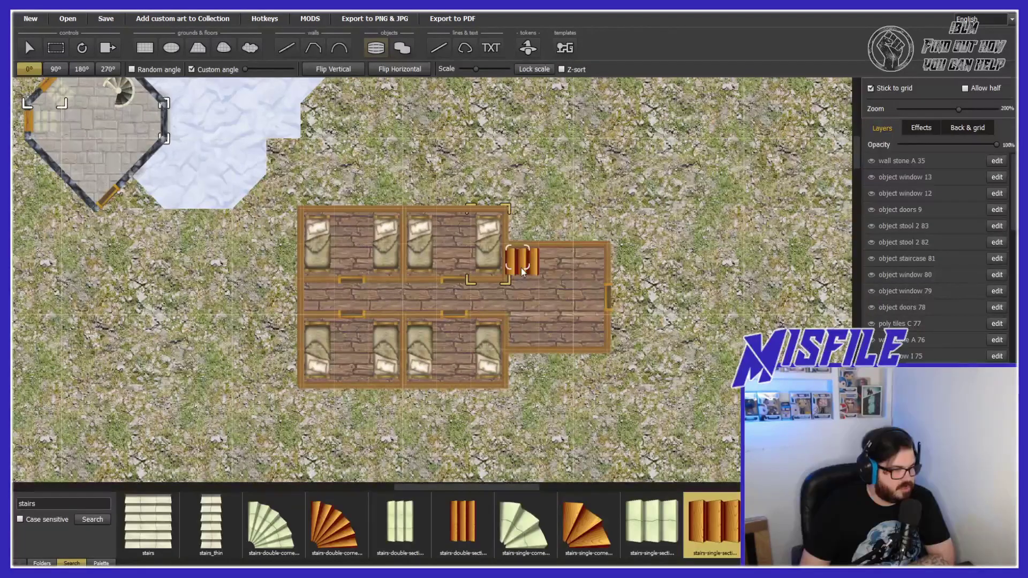
Search the objects for stairs and place the wooden single-section stairs in the hall's northwest corner
{"action": "left_click", "coordinate": [522, 263]}
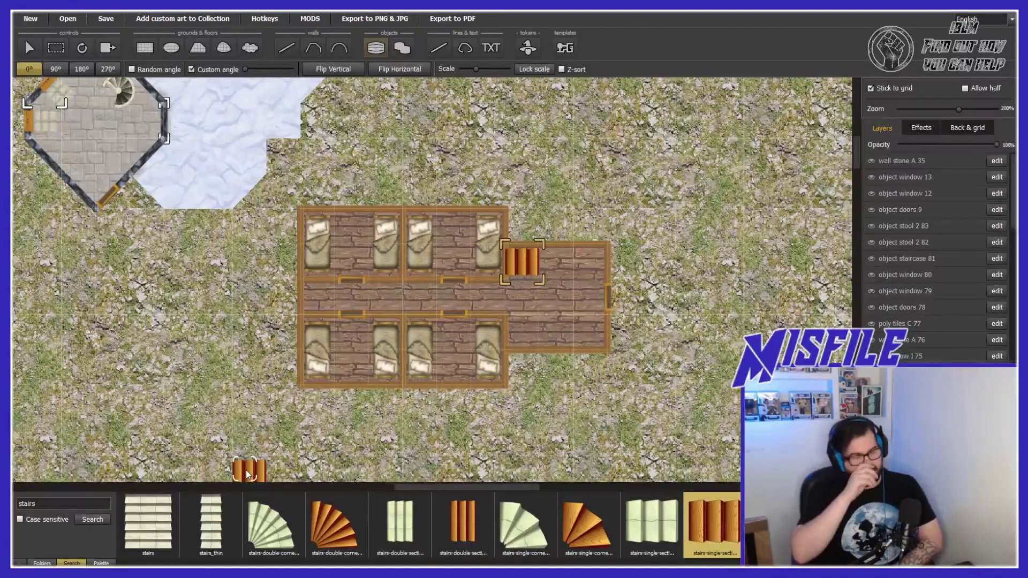
Place windows in the outer walls of the four bedrooms and, rotated 90°, in the hall's east wall on both sides of the door
{"action": "key", "text": "Left"}
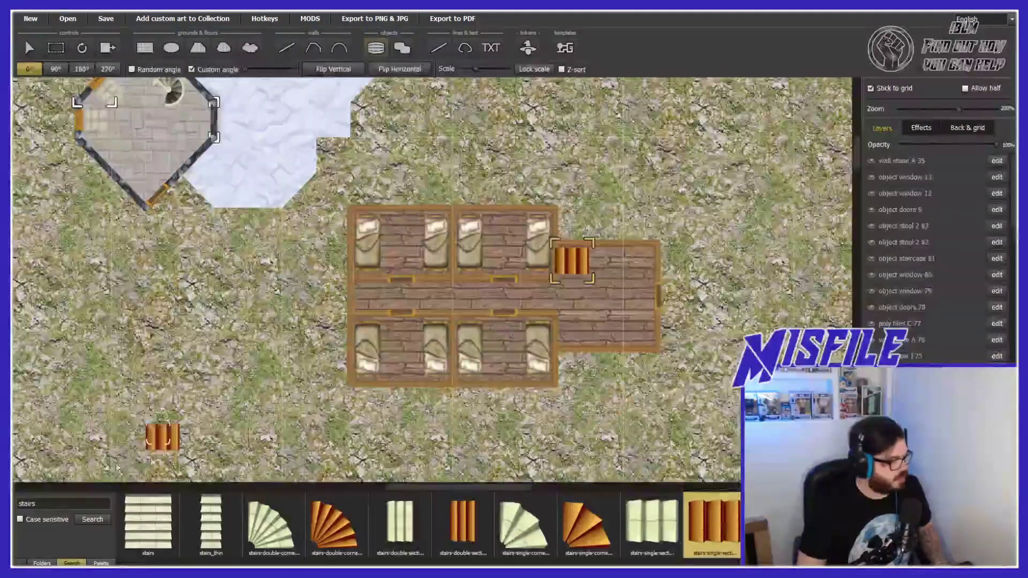
{"action": "left_click", "coordinate": [101, 563]}
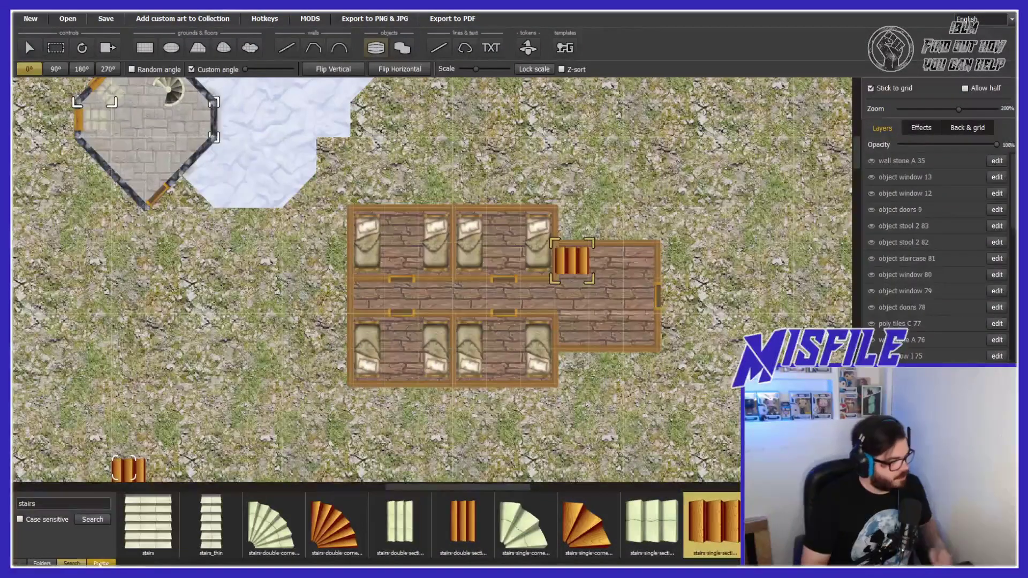
{"action": "left_click", "coordinate": [211, 525]}
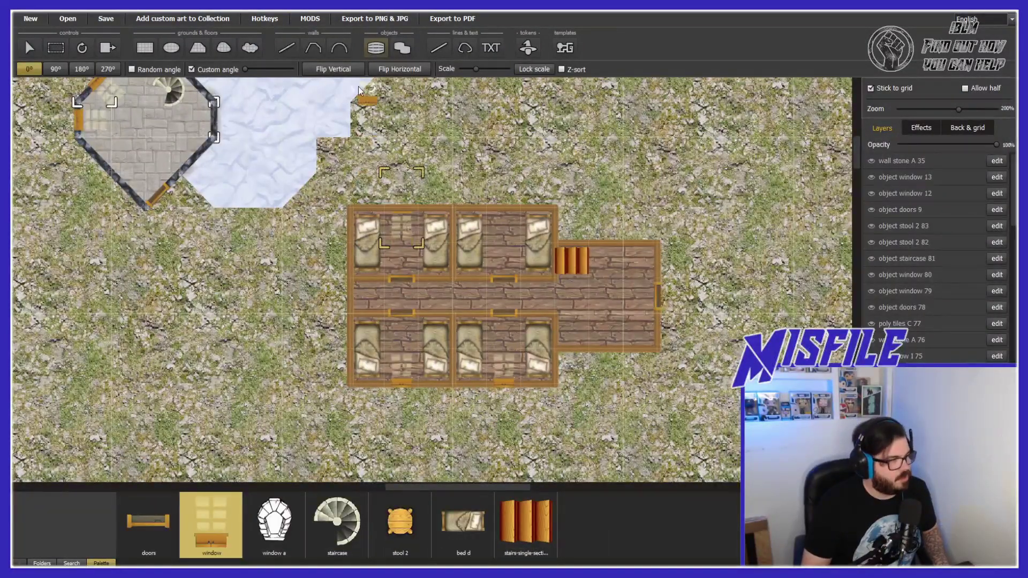
{"action": "left_click", "coordinate": [56, 68]}
{"action": "left_click", "coordinate": [656, 330]}
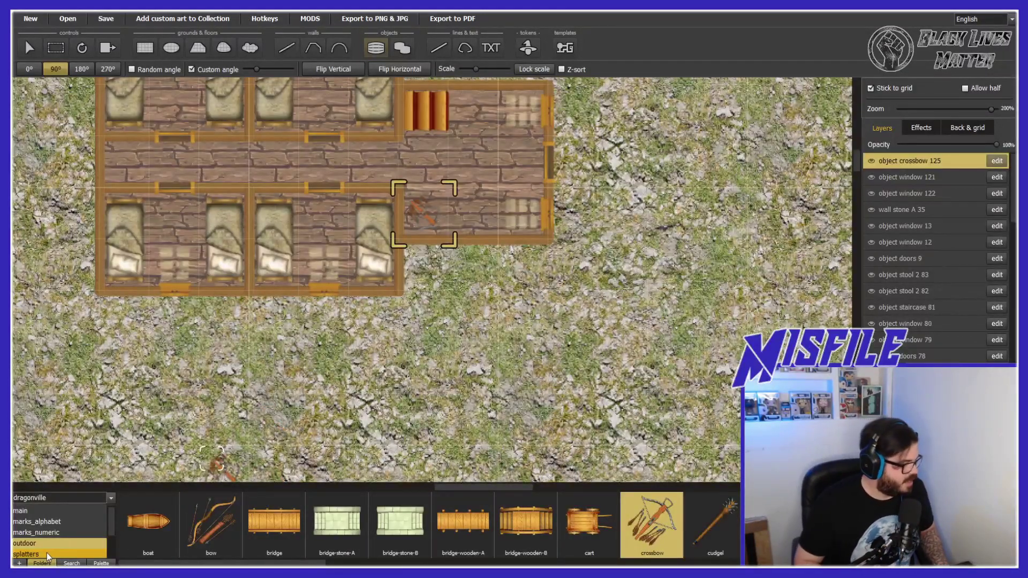
Look through the outdoor objects and choose bookshelf small from the main object folder for the hall's southwest corner
{"action": "scroll", "coordinate": [597, 538], "scroll_direction": "down", "scroll_amount": 1}
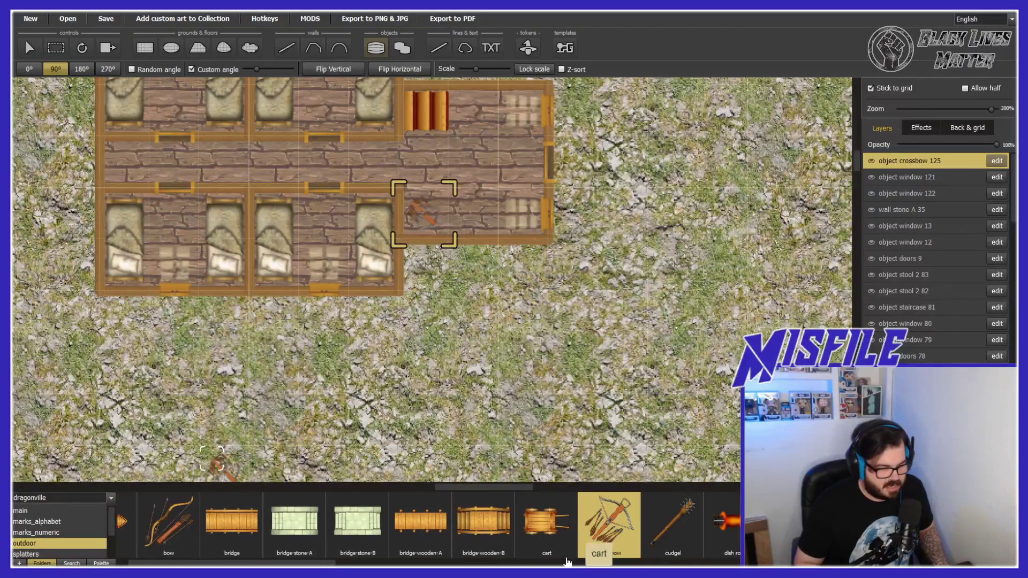
{"action": "scroll", "coordinate": [428, 525], "scroll_direction": "down", "scroll_amount": 10}
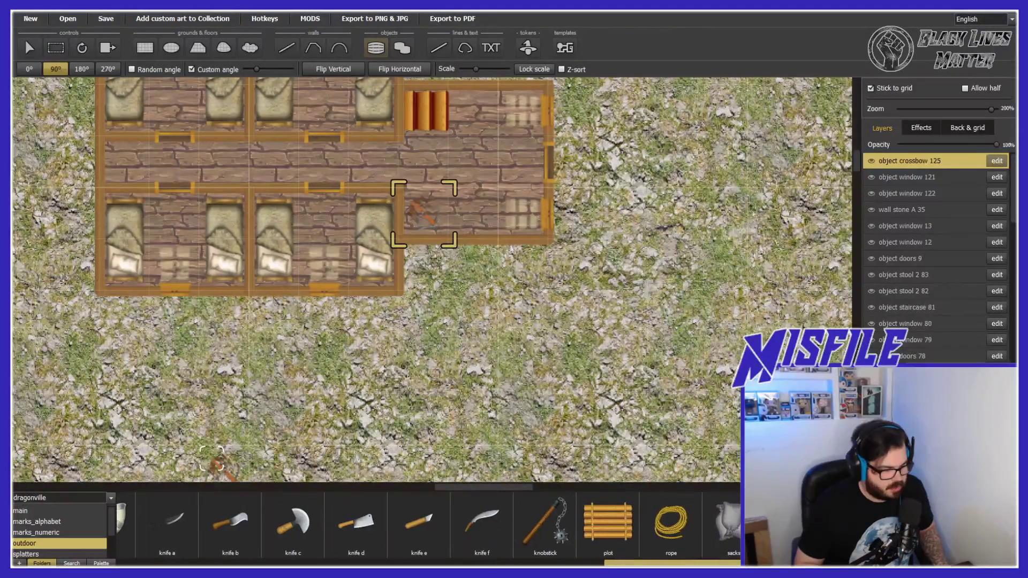
{"action": "scroll", "coordinate": [361, 535], "scroll_direction": "down", "scroll_amount": 2}
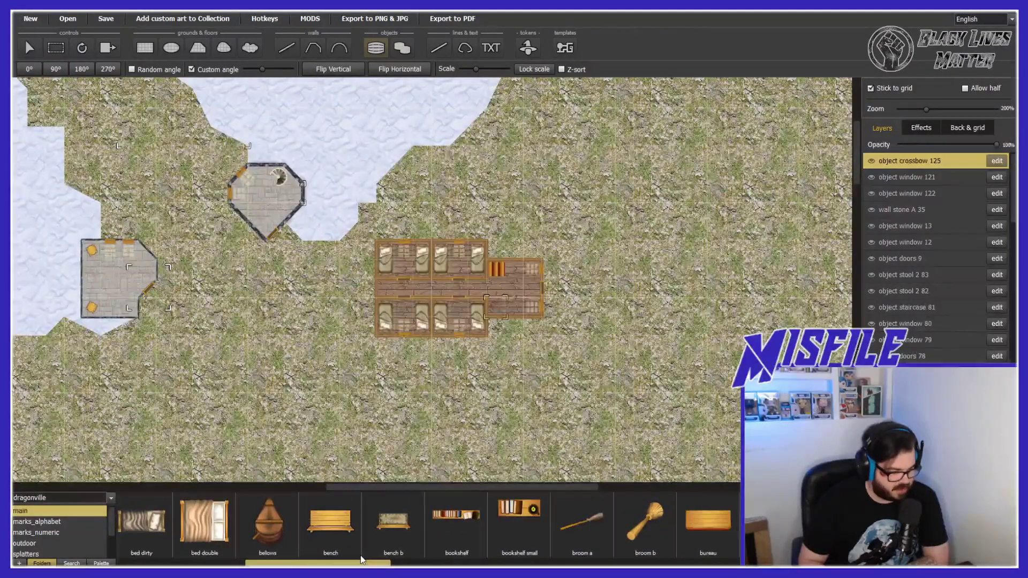
{"action": "scroll", "coordinate": [364, 535], "scroll_direction": "down", "scroll_amount": 1}
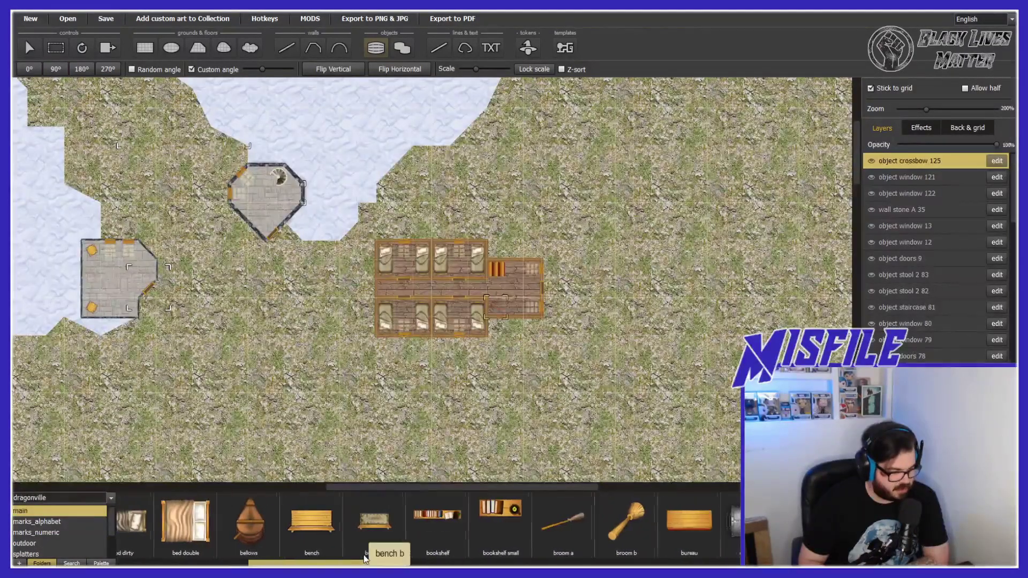
{"action": "scroll", "coordinate": [367, 535], "scroll_direction": "down", "scroll_amount": 1}
{"action": "left_click", "coordinate": [429, 513]}
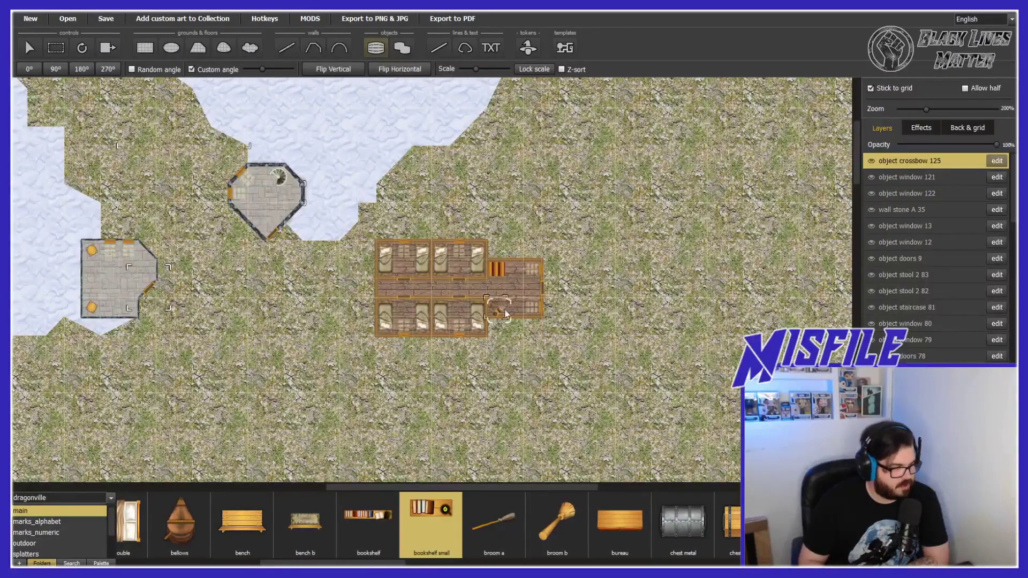
Place a small bookshelf rotated 180° against the lower wall of the building's right-hand annex, beside the crossbow
{"action": "scroll", "coordinate": [518, 273], "scroll_direction": "up", "scroll_amount": 2}
{"action": "scroll", "coordinate": [520, 274], "scroll_direction": "up", "scroll_amount": 2}
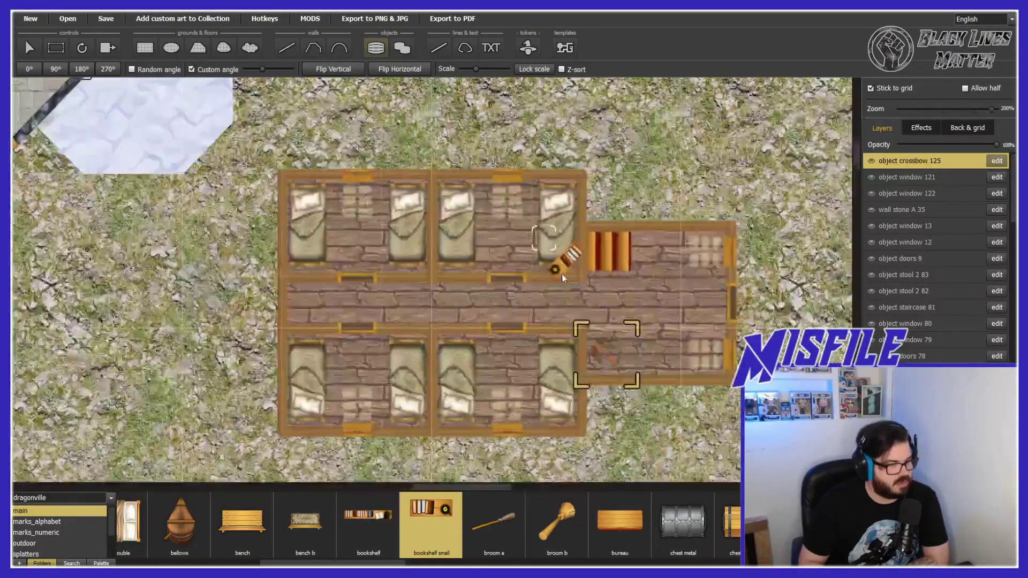
{"action": "left_click_drag", "start_coordinate": [460, 485], "coordinate": [475, 484]}
{"action": "left_click_drag", "start_coordinate": [262, 69], "coordinate": [269, 74]}
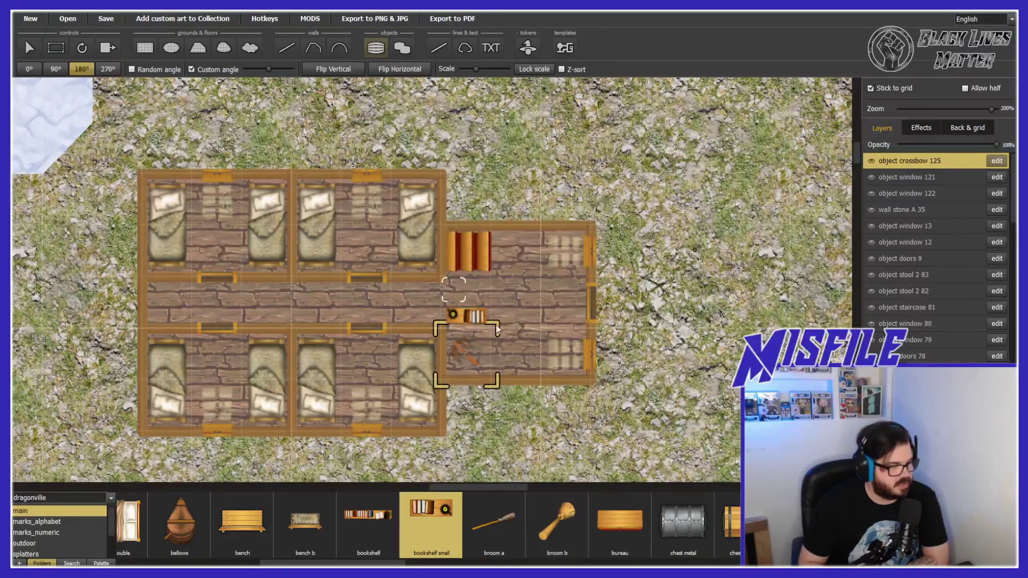
{"action": "left_click", "coordinate": [518, 374]}
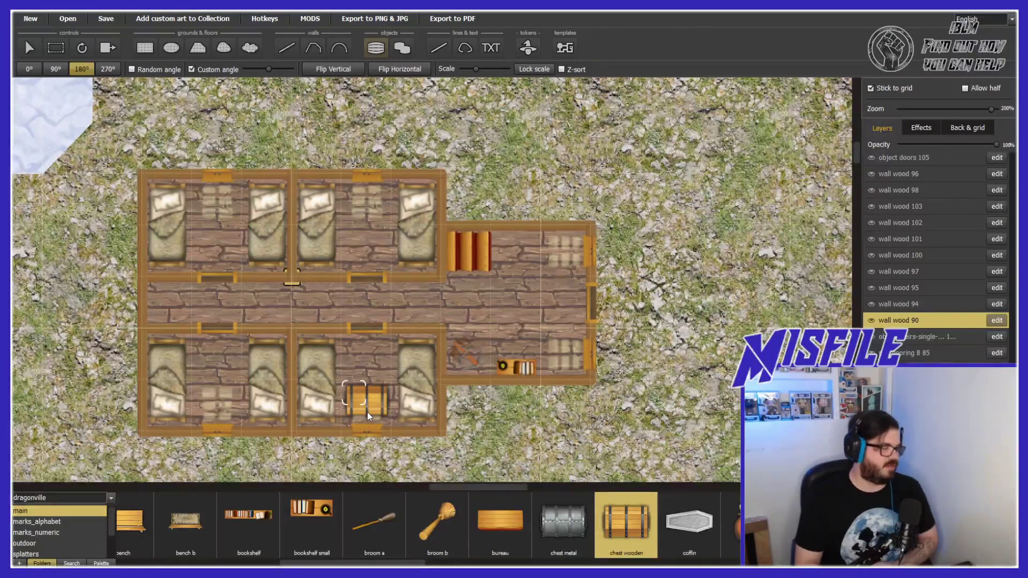
Place a wooden chest rotated 180° between the beds in each of the two lower bedrooms
{"action": "left_click", "coordinate": [366, 408]}
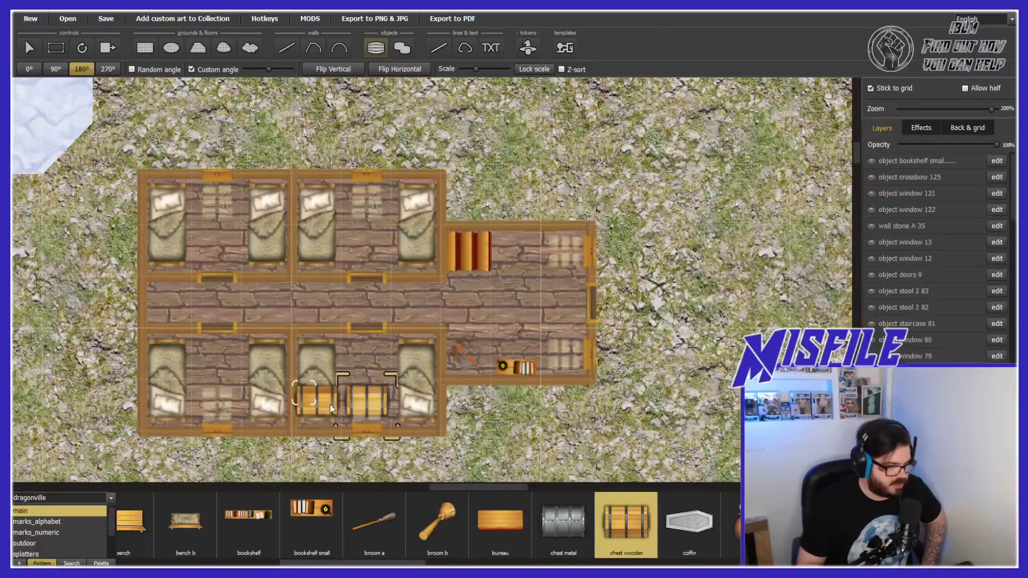
{"action": "scroll", "coordinate": [946, 323], "scroll_direction": "down", "scroll_amount": 5}
{"action": "left_click", "coordinate": [946, 323]}
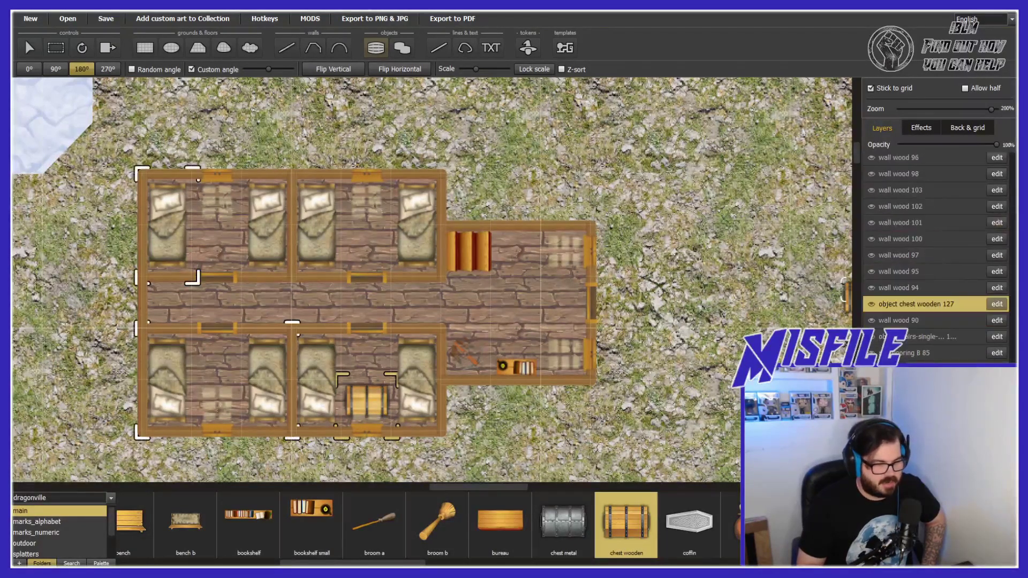
{"action": "left_click", "coordinate": [230, 385]}
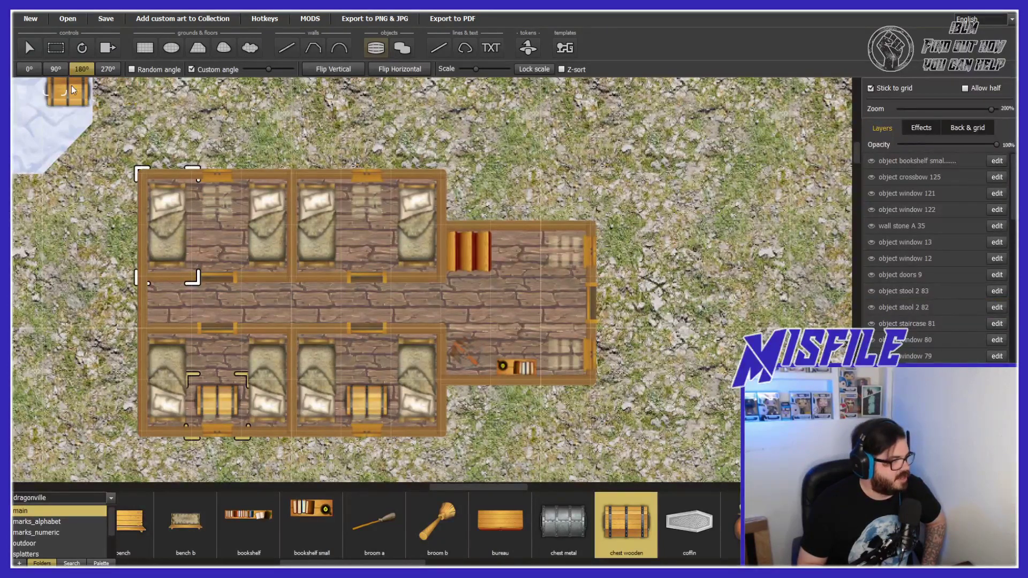
Place a wooden chest at 0° between the beds in each of the two upper bedrooms
{"action": "left_click", "coordinate": [34, 74]}
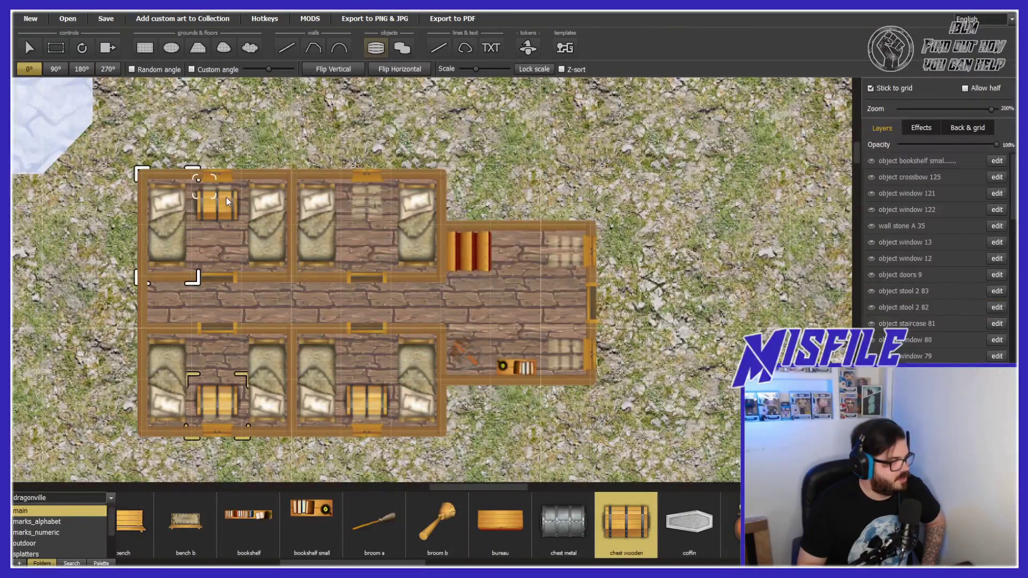
{"action": "left_click", "coordinate": [226, 197]}
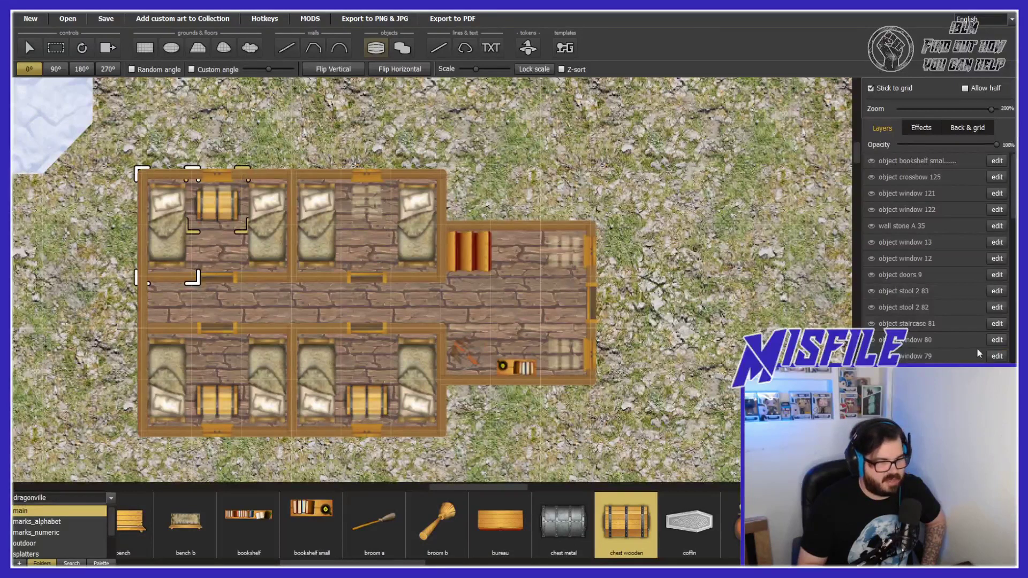
{"action": "scroll", "coordinate": [944, 347], "scroll_direction": "down", "scroll_amount": 5}
{"action": "scroll", "coordinate": [943, 347], "scroll_direction": "up", "scroll_amount": 5}
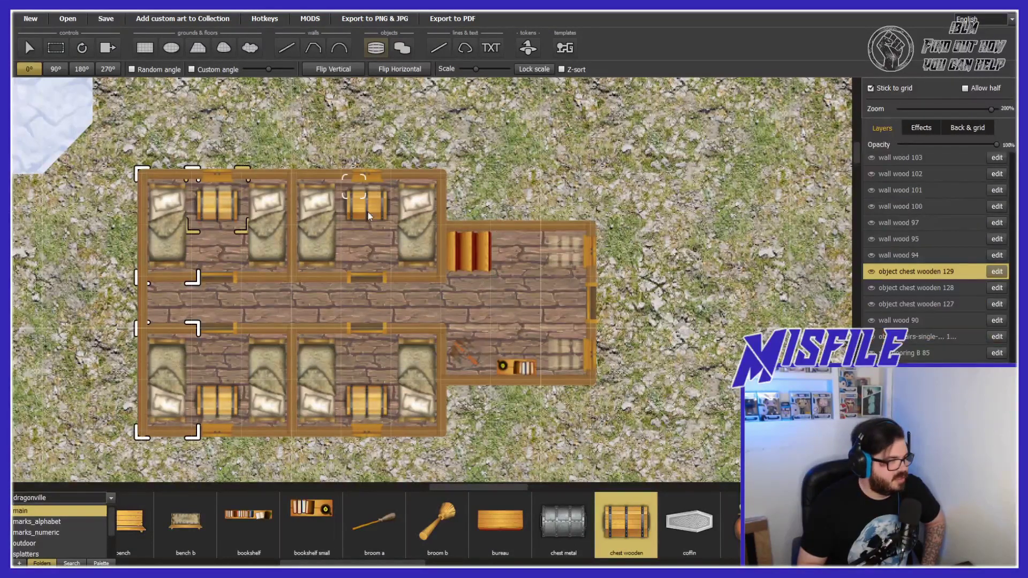
{"action": "left_click", "coordinate": [366, 207]}
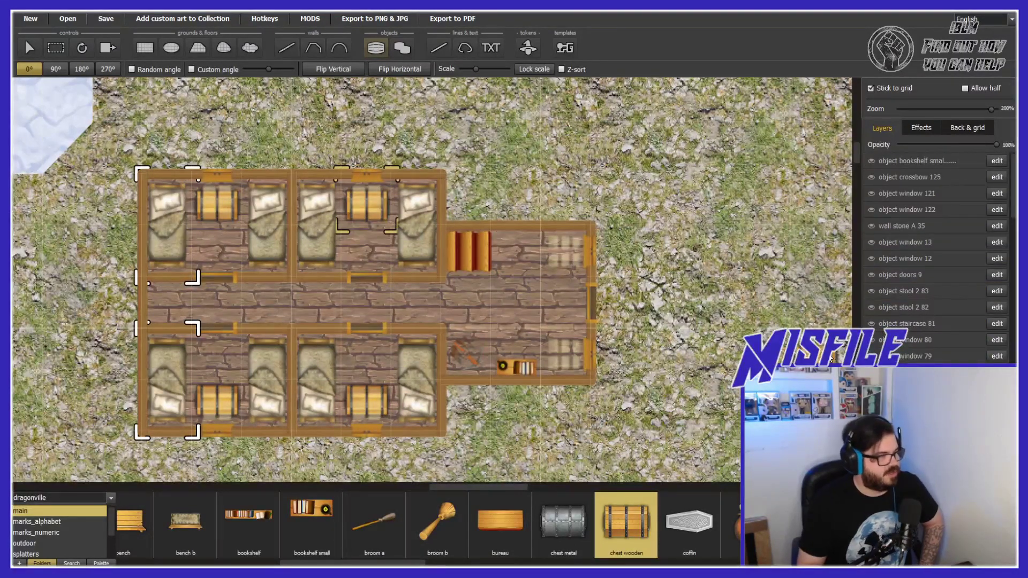
Draw a rectangular flooring B area about 6 by 4 grid squares on the grass below the snow and stone tower
{"action": "scroll", "coordinate": [849, 182], "scroll_direction": "down", "scroll_amount": 3}
{"action": "left_click_drag", "start_coordinate": [850, 198], "coordinate": [851, 190]}
{"action": "left_click_drag", "start_coordinate": [449, 494], "coordinate": [411, 492]}
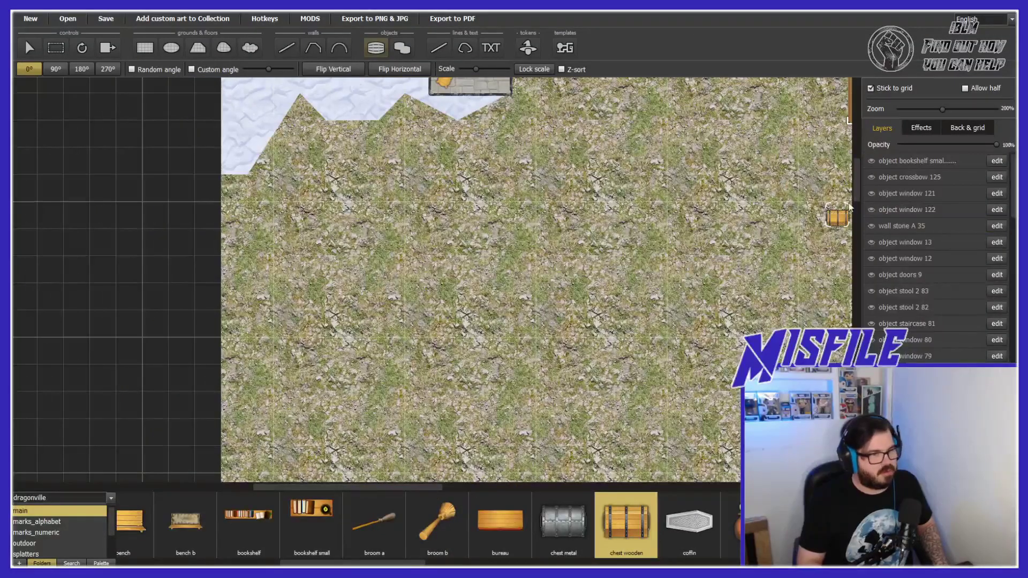
{"action": "left_click", "coordinate": [145, 47]}
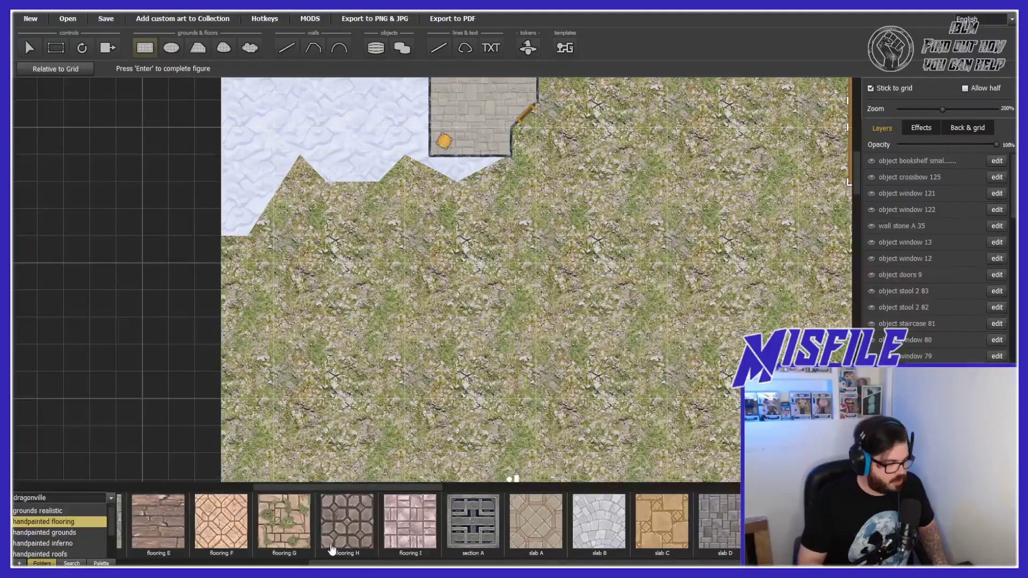
{"action": "left_click_drag", "start_coordinate": [389, 487], "coordinate": [427, 492]}
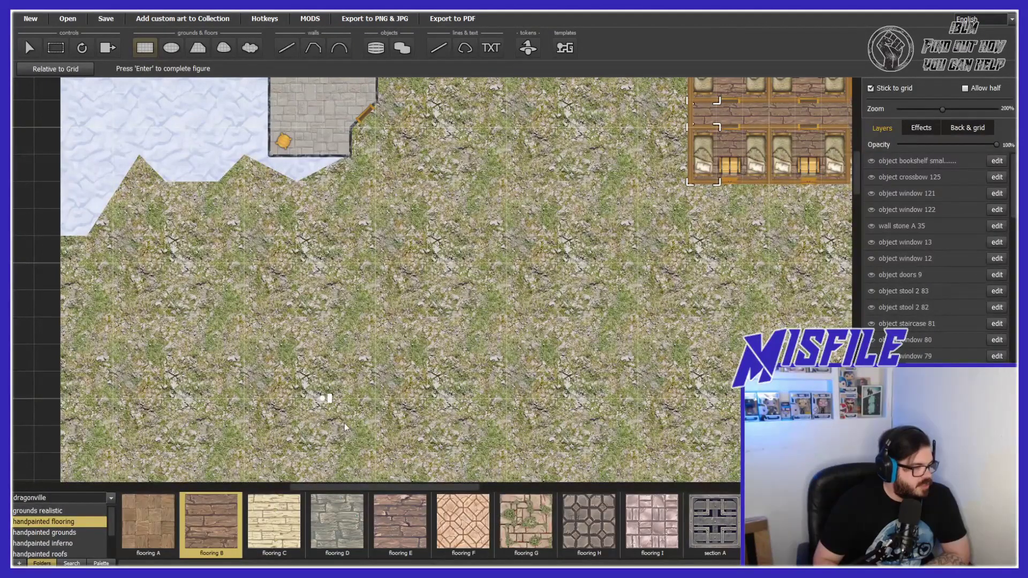
{"action": "left_click_drag", "start_coordinate": [375, 488], "coordinate": [360, 485]}
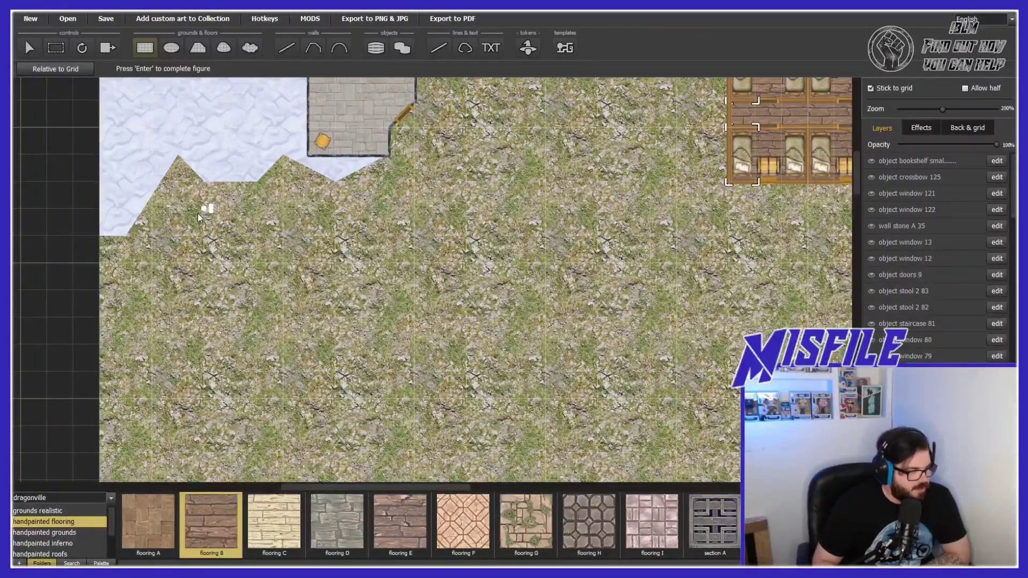
{"action": "scroll", "coordinate": [198, 213], "scroll_direction": "up", "scroll_amount": 1}
{"action": "scroll", "coordinate": [206, 220], "scroll_direction": "up", "scroll_amount": 1}
{"action": "left_click_drag", "start_coordinate": [271, 224], "coordinate": [472, 363]}
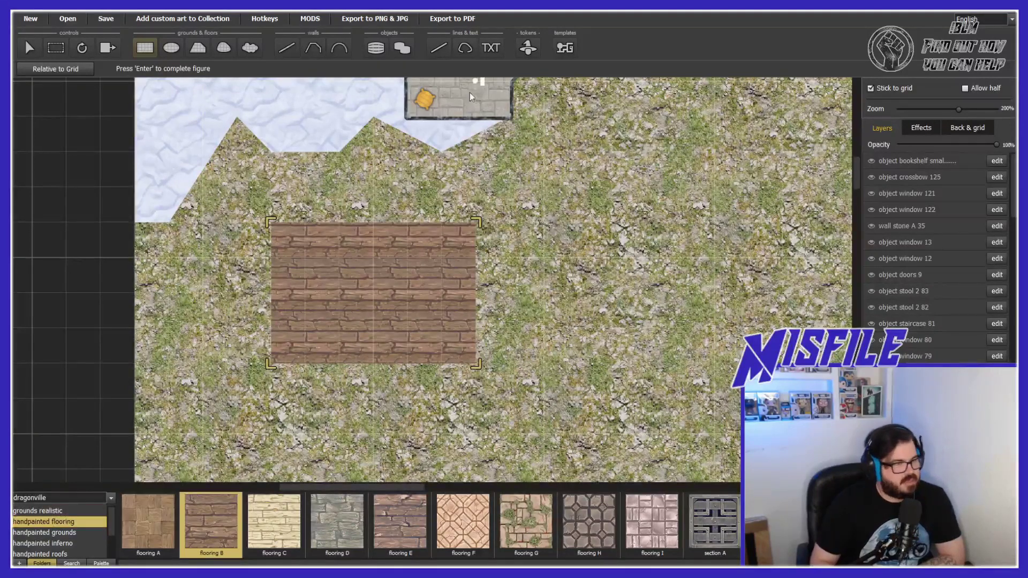
Enclose the new floor with wood walls and add a door found by searching for "door" to the lower wall
{"action": "left_click", "coordinate": [283, 48]}
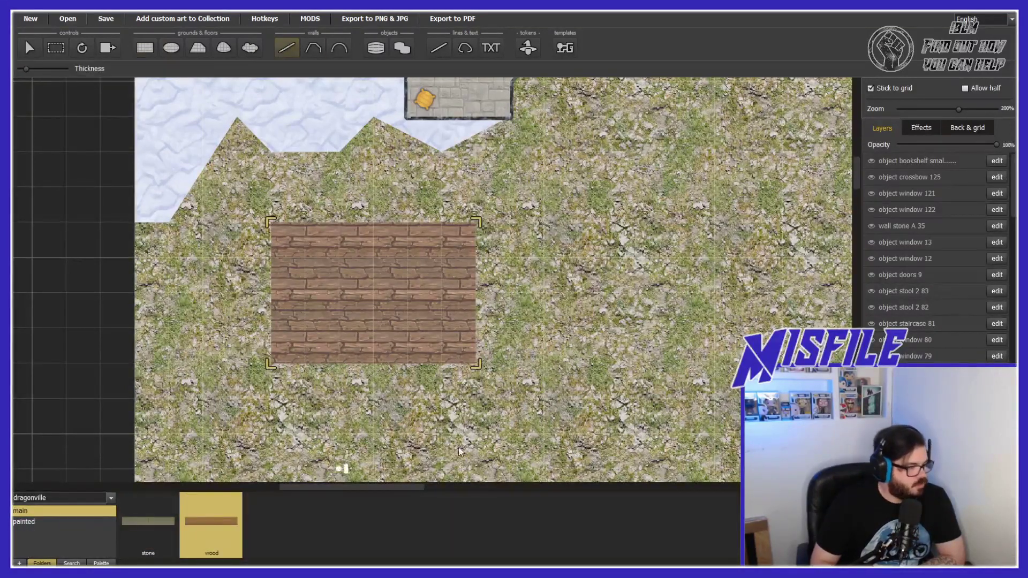
{"action": "left_click", "coordinate": [101, 564]}
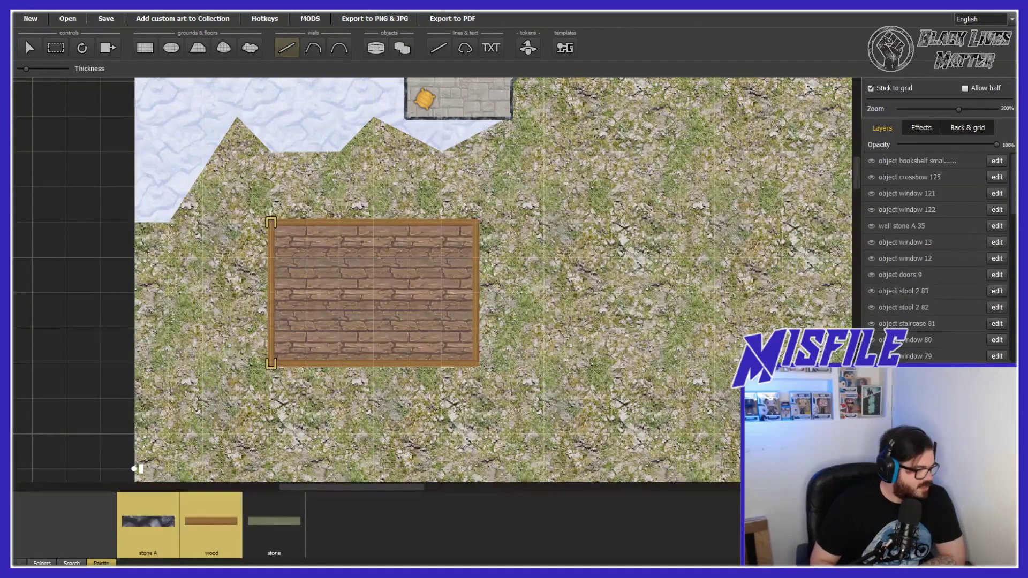
{"action": "left_click", "coordinate": [376, 48]}
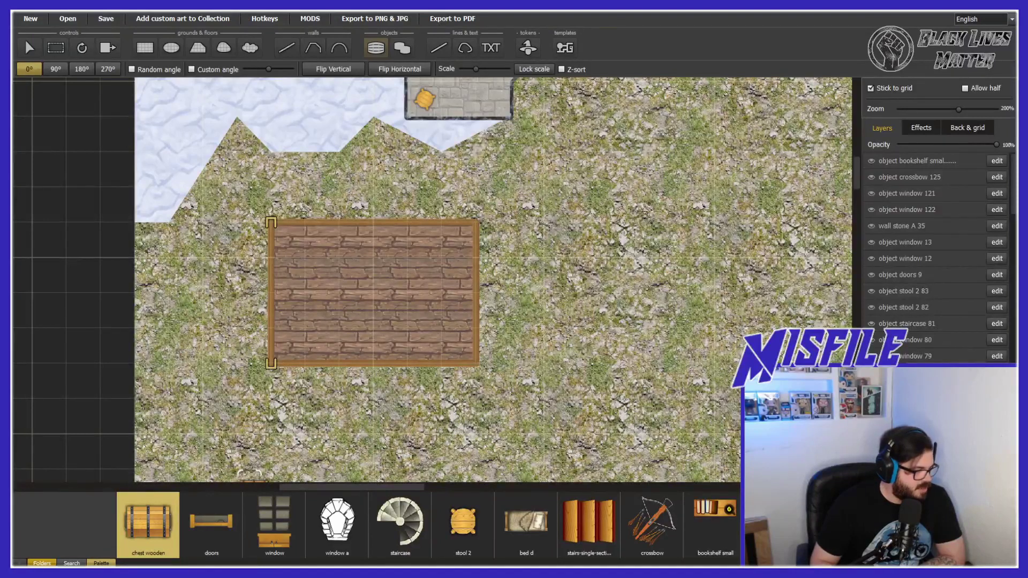
{"action": "left_click", "coordinate": [42, 564]}
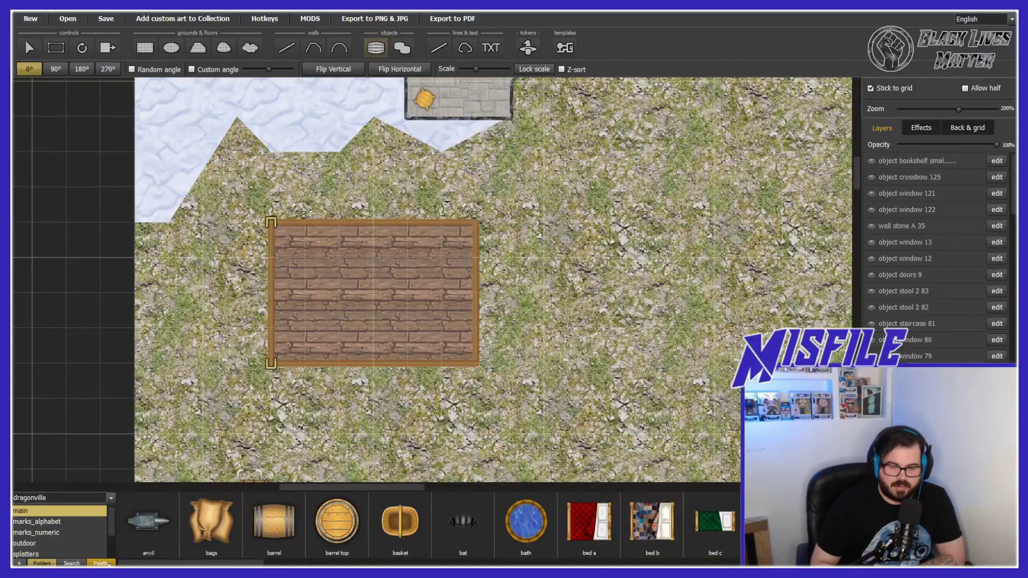
{"action": "left_click", "coordinate": [71, 563]}
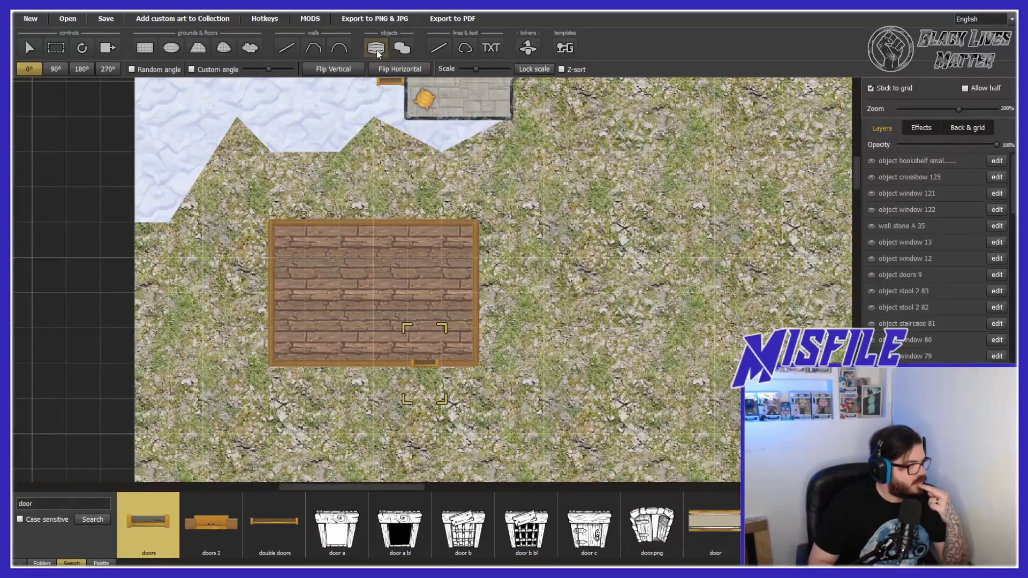
Place a bags object from the main folder inside the new room, just left of the door
{"action": "left_click", "coordinate": [43, 563]}
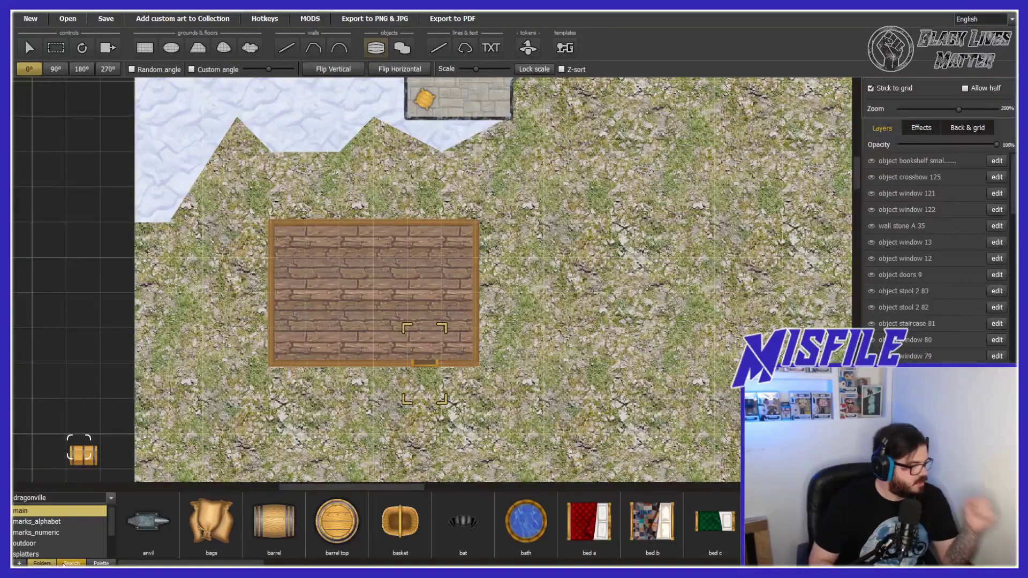
{"action": "left_click", "coordinate": [224, 528]}
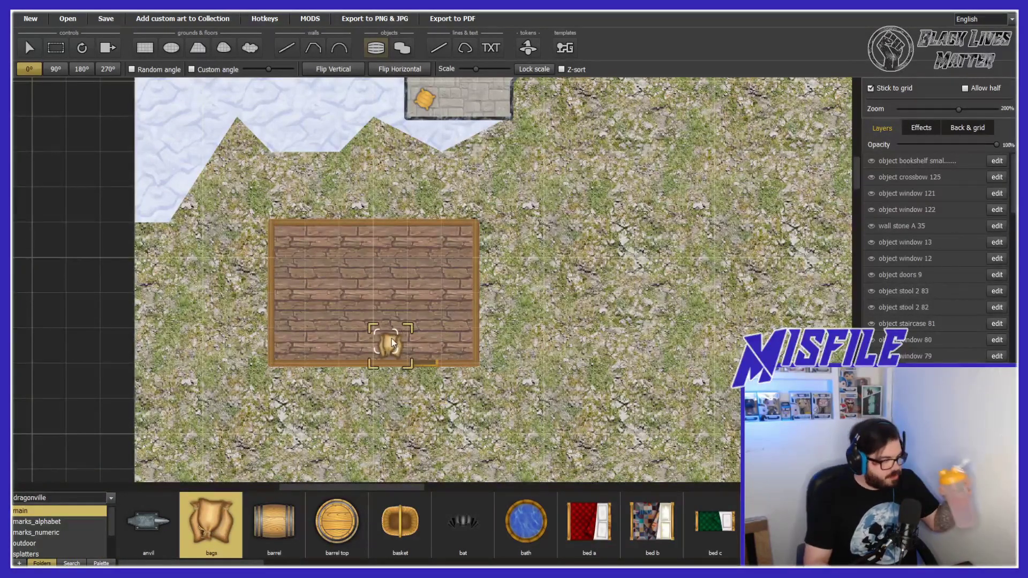
{"action": "left_click", "coordinate": [392, 343]}
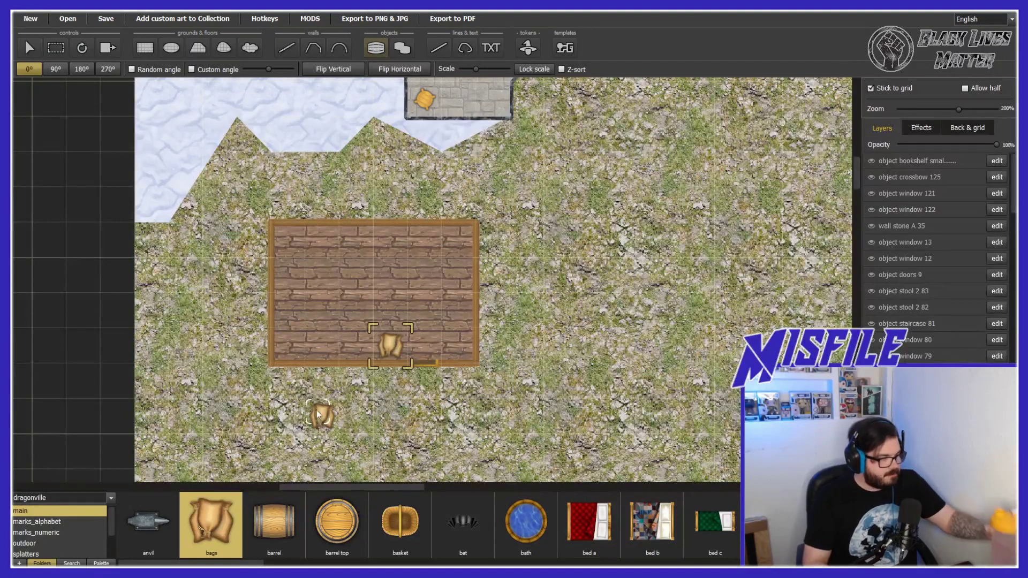
Place three barrel tops in the upper-left corner of the new room
{"action": "left_click", "coordinate": [329, 529]}
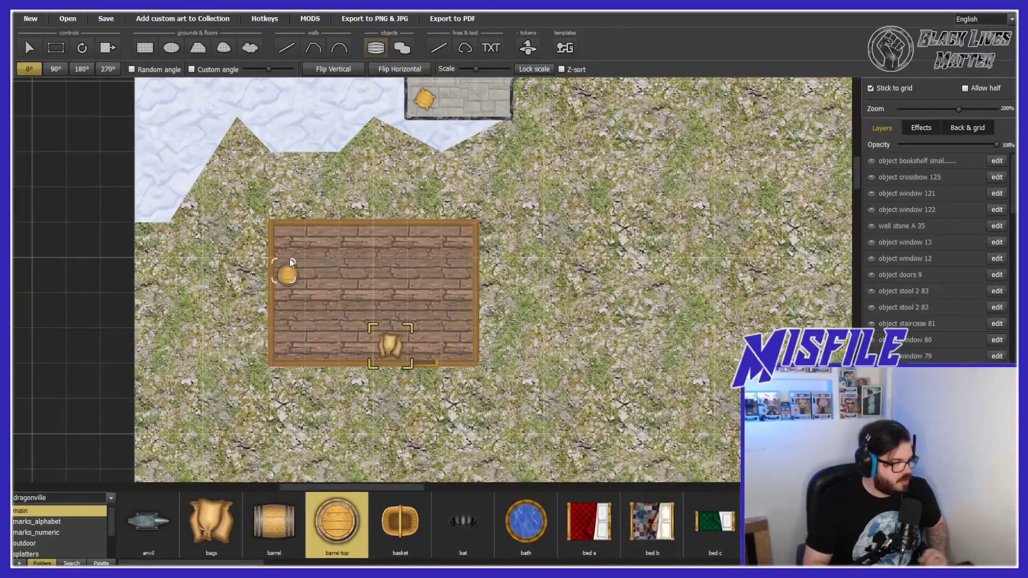
{"action": "left_click", "coordinate": [293, 241]}
{"action": "left_click", "coordinate": [323, 241]}
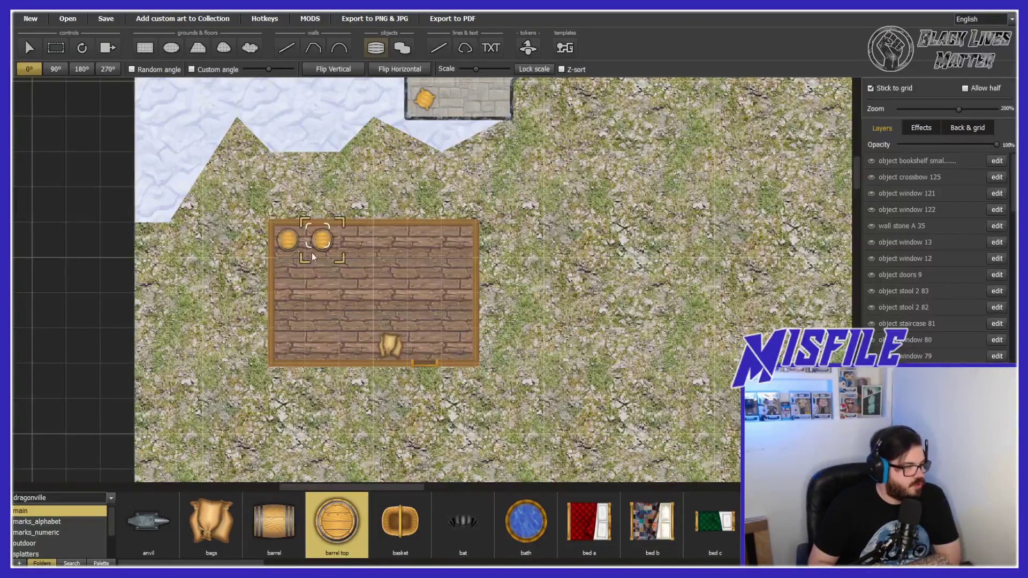
{"action": "left_click", "coordinate": [292, 276]}
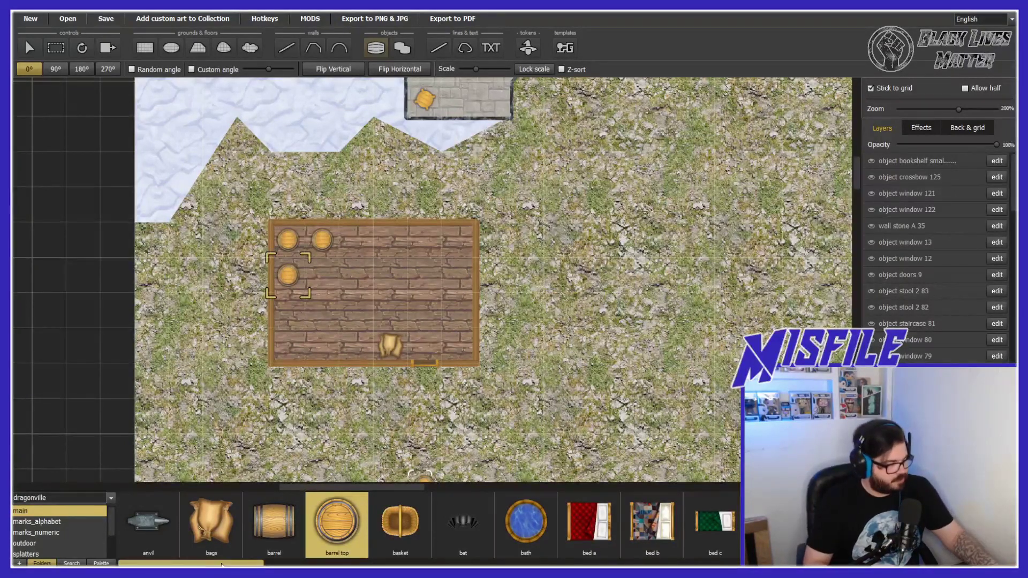
Place two bureaus side by side along the upper wall of the new room, right of the barrels
{"action": "left_click_drag", "start_coordinate": [222, 564], "coordinate": [412, 563]}
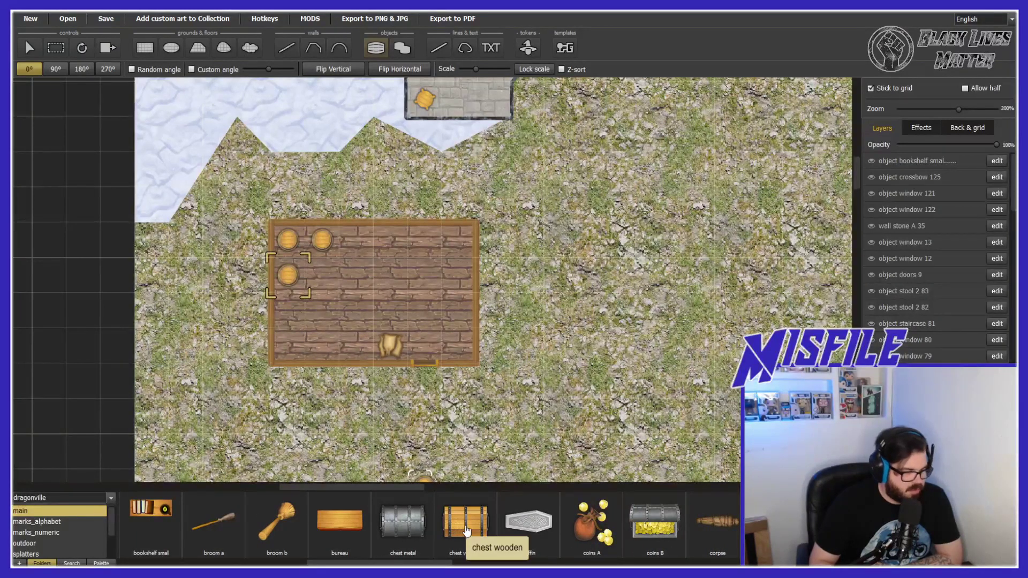
{"action": "left_click", "coordinate": [339, 520]}
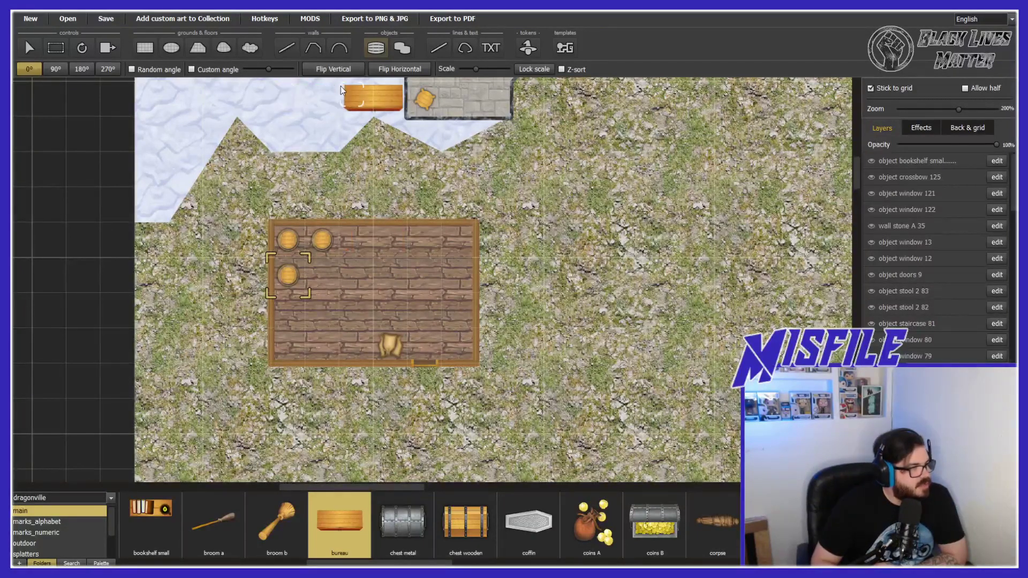
{"action": "left_click", "coordinate": [340, 71]}
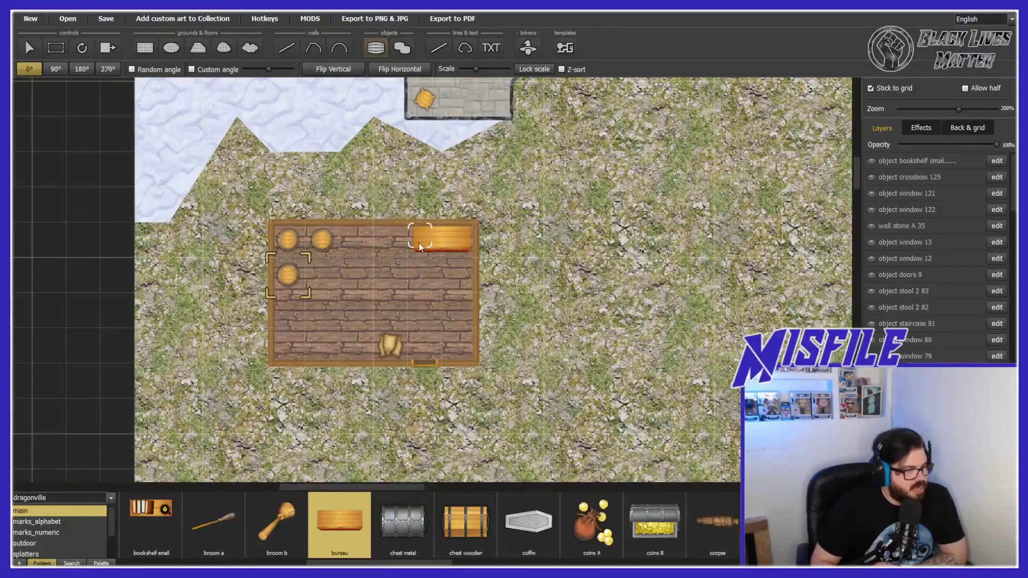
{"action": "left_click", "coordinate": [419, 246]}
{"action": "left_click", "coordinate": [358, 240]}
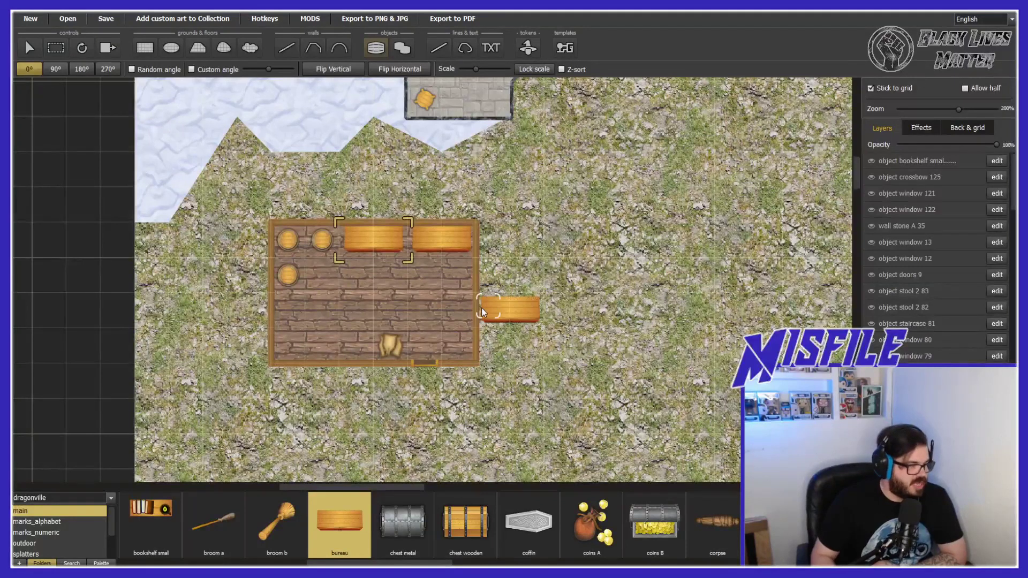
Place a wooden chest rotated 270° against the left wall of the new room, below the barrels
{"action": "left_click", "coordinate": [465, 521]}
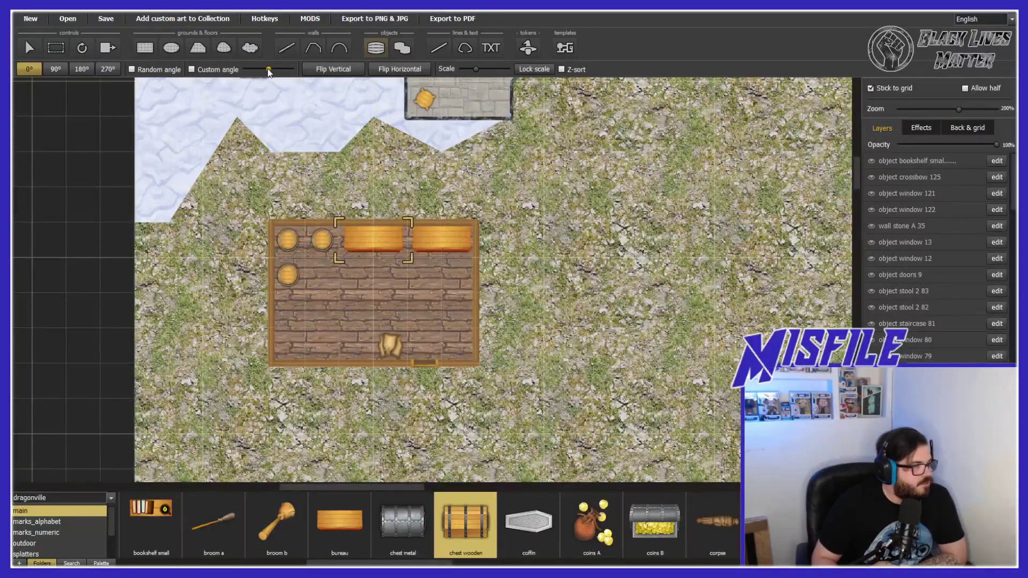
{"action": "left_click", "coordinate": [55, 69]}
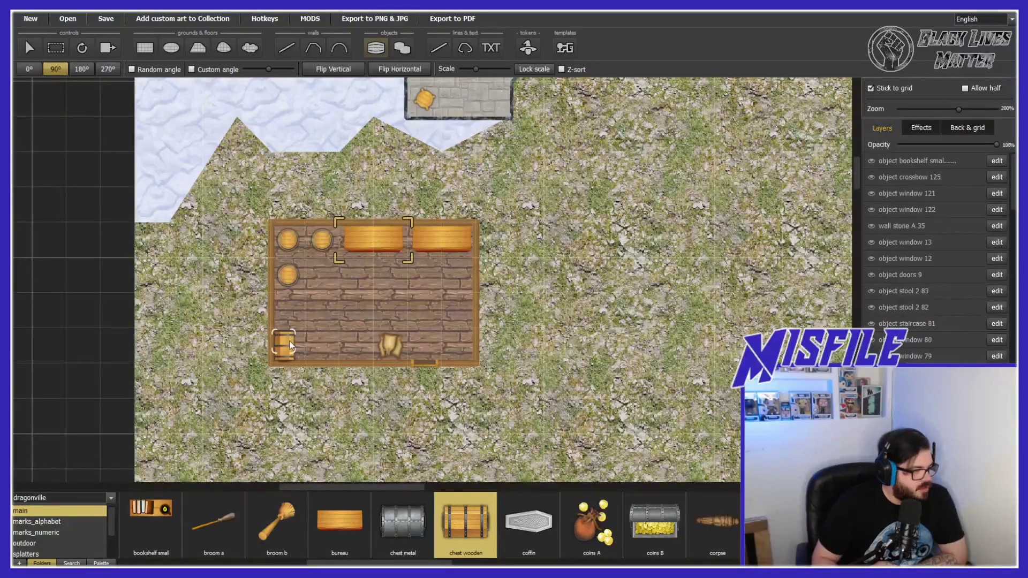
{"action": "left_click", "coordinate": [108, 69]}
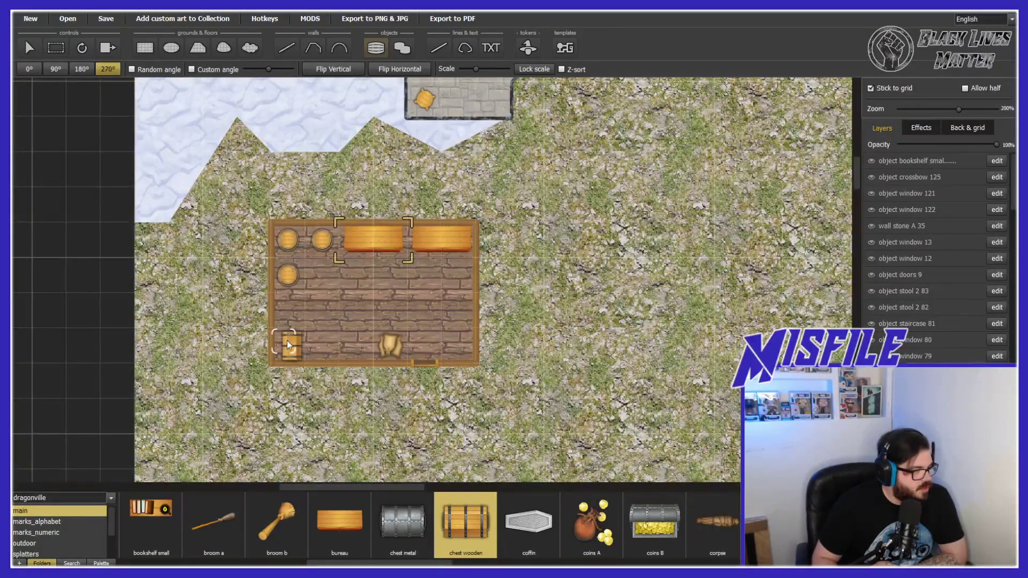
{"action": "left_click", "coordinate": [287, 316]}
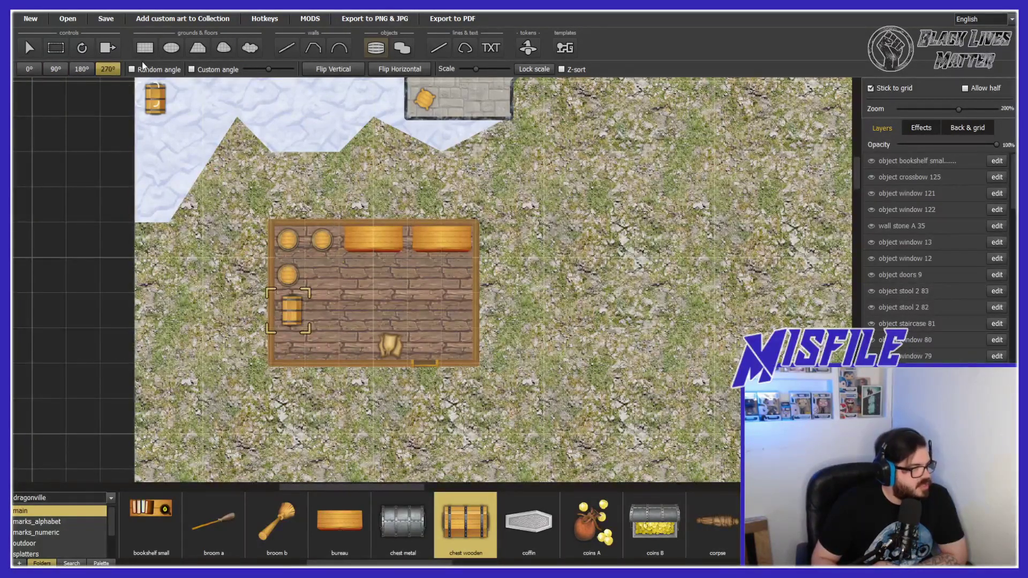
Place a second wooden chest, rotated 180°, in the lower-right corner of the storage room
{"action": "left_click", "coordinate": [55, 69]}
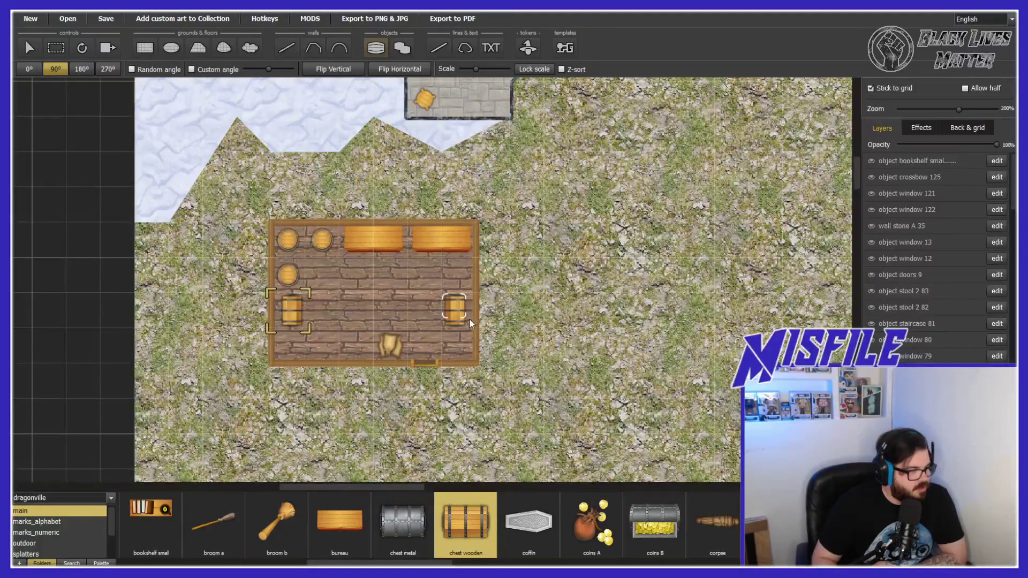
{"action": "left_click", "coordinate": [79, 70]}
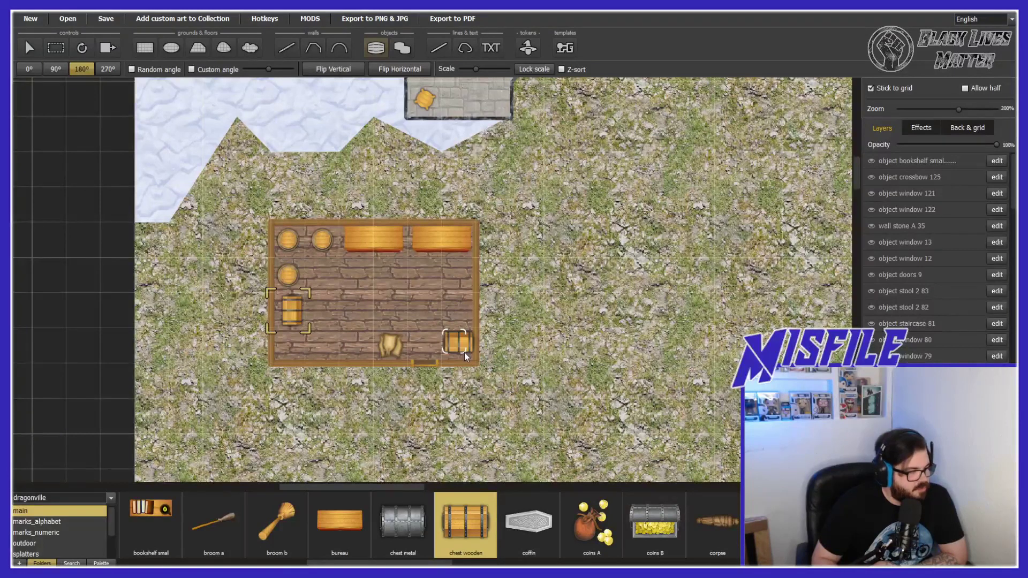
{"action": "left_click", "coordinate": [464, 353]}
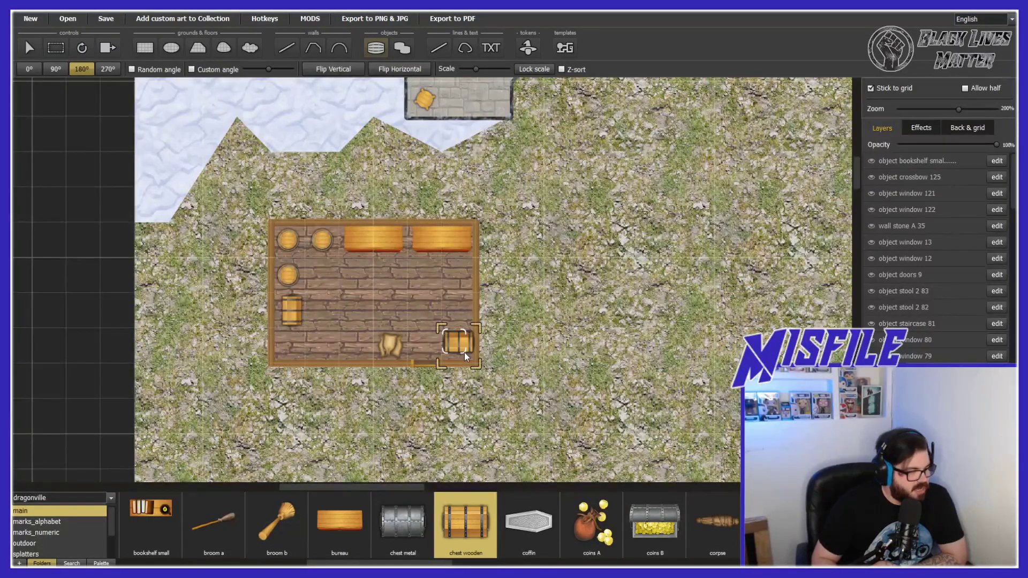
Place a rope from the outdoor folder in the lower-left corner of the room, below the wooden chest
{"action": "left_click_drag", "start_coordinate": [541, 562], "coordinate": [715, 560]}
{"action": "left_click", "coordinate": [323, 524]}
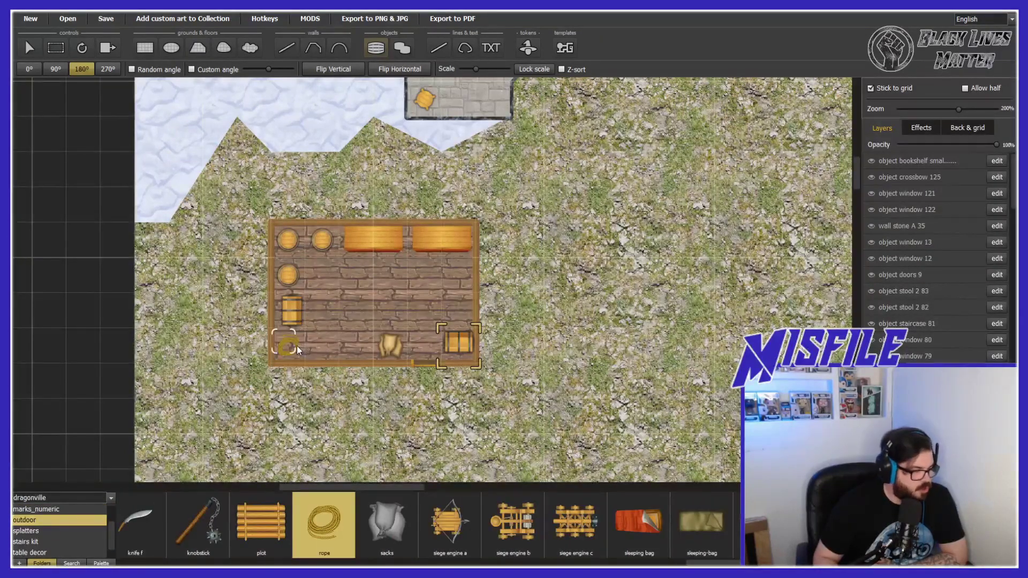
{"action": "left_click", "coordinate": [297, 346]}
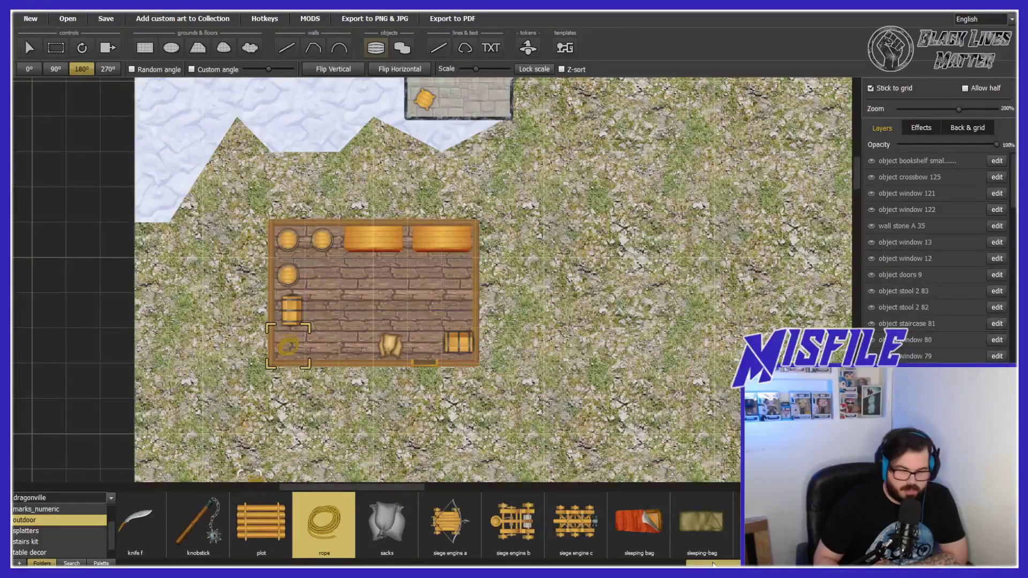
Place helmet A on the barrel top just above the chest at the room's left wall
{"action": "left_click_drag", "start_coordinate": [713, 565], "coordinate": [552, 565]}
{"action": "left_click", "coordinate": [575, 525]}
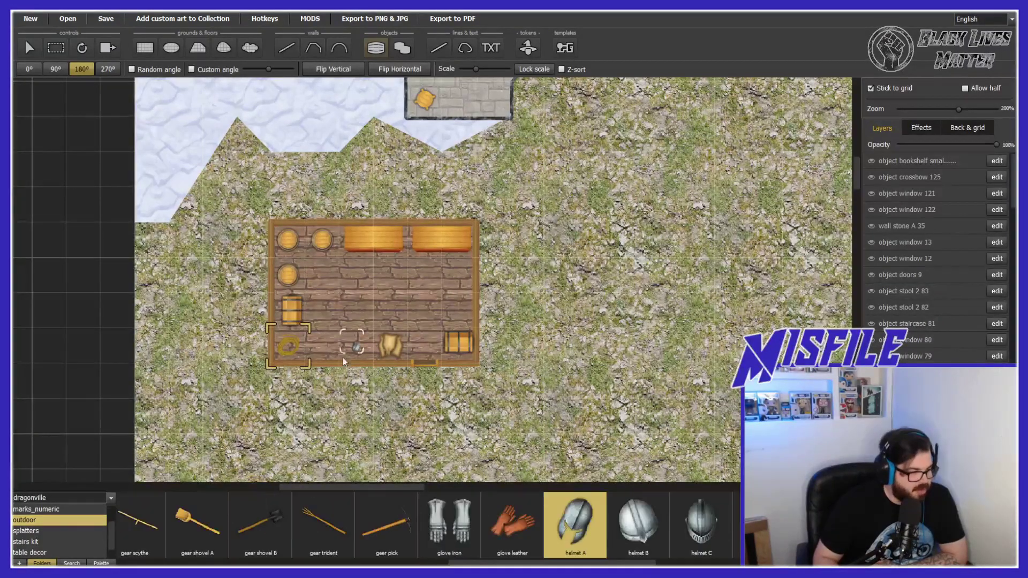
{"action": "left_click_drag", "start_coordinate": [287, 266], "coordinate": [288, 241]}
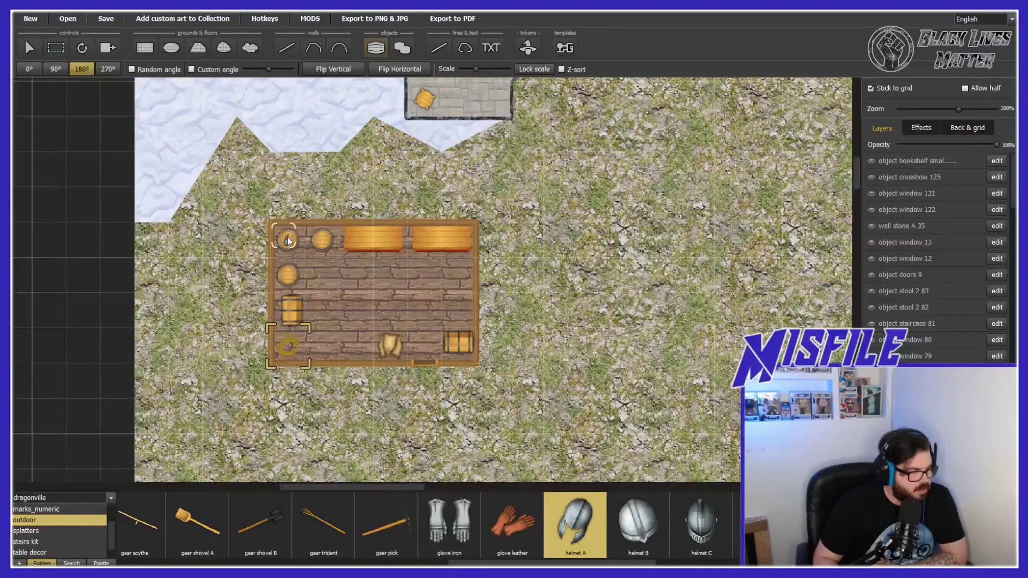
{"action": "scroll", "coordinate": [291, 241], "scroll_direction": "up", "scroll_amount": 2}
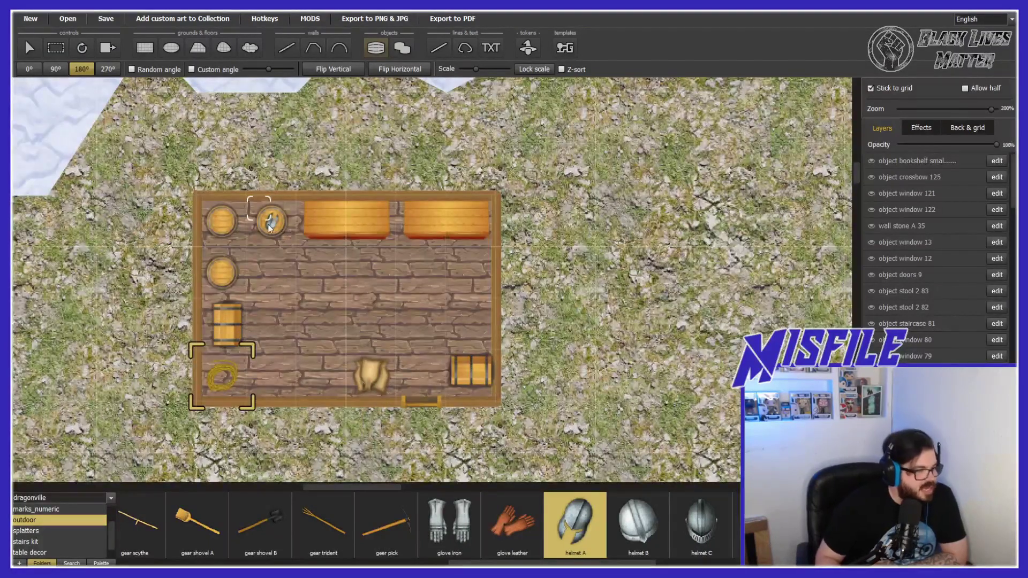
{"action": "left_click", "coordinate": [222, 276]}
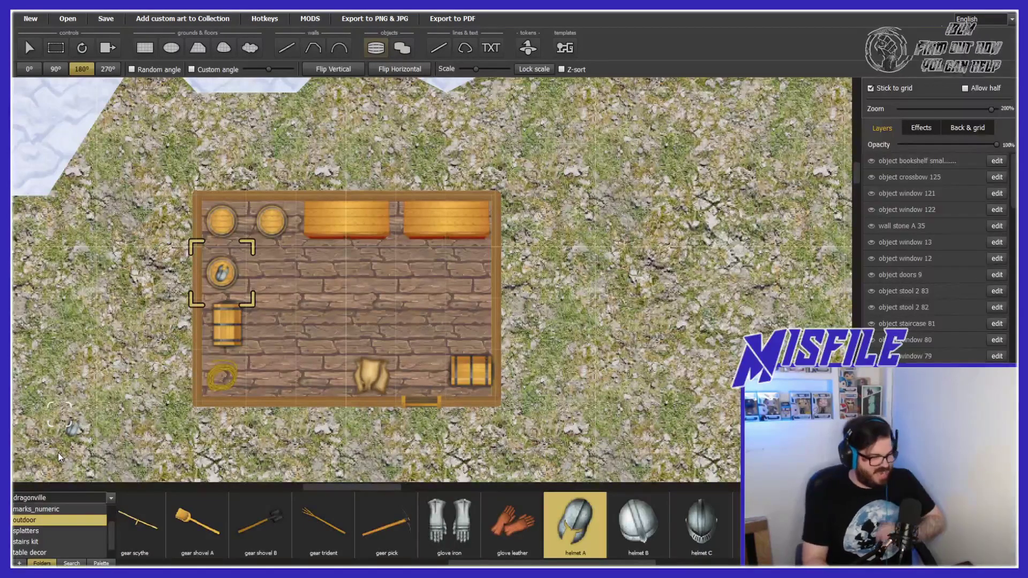
Place a firewoods object against the room's right wall, just above the corner chest
{"action": "scroll", "coordinate": [369, 522], "scroll_direction": "up", "scroll_amount": 5}
{"action": "left_click", "coordinate": [397, 522]}
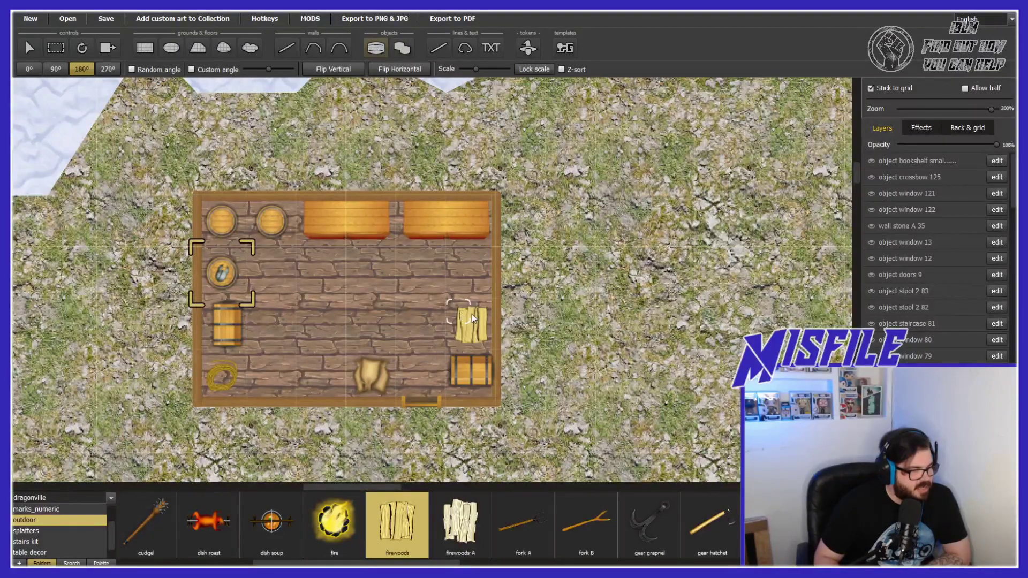
{"action": "left_click", "coordinate": [471, 320]}
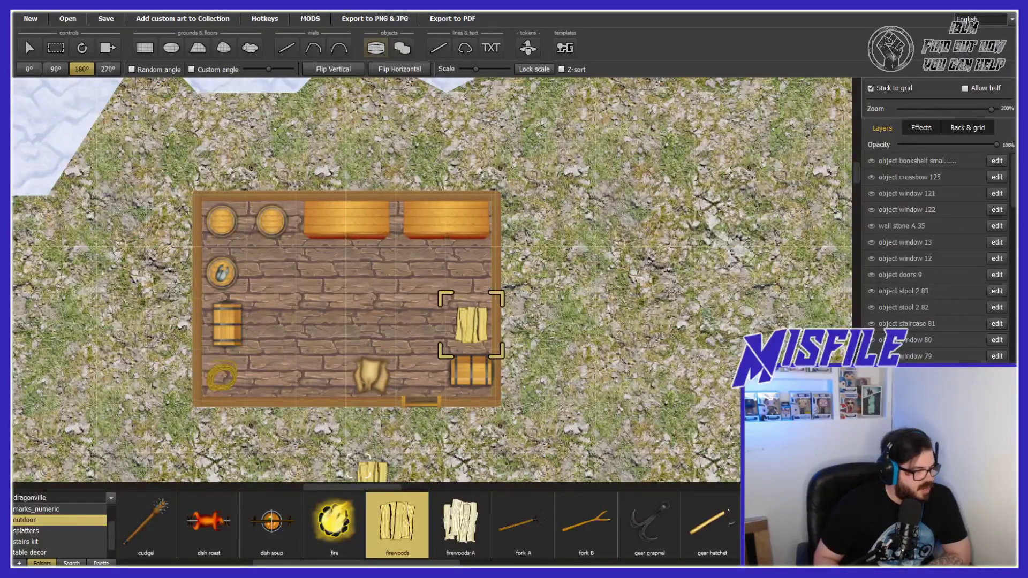
Place a cart rotated 90° on the grass outside the storage room's left wall
{"action": "left_click_drag", "start_coordinate": [348, 562], "coordinate": [213, 563]}
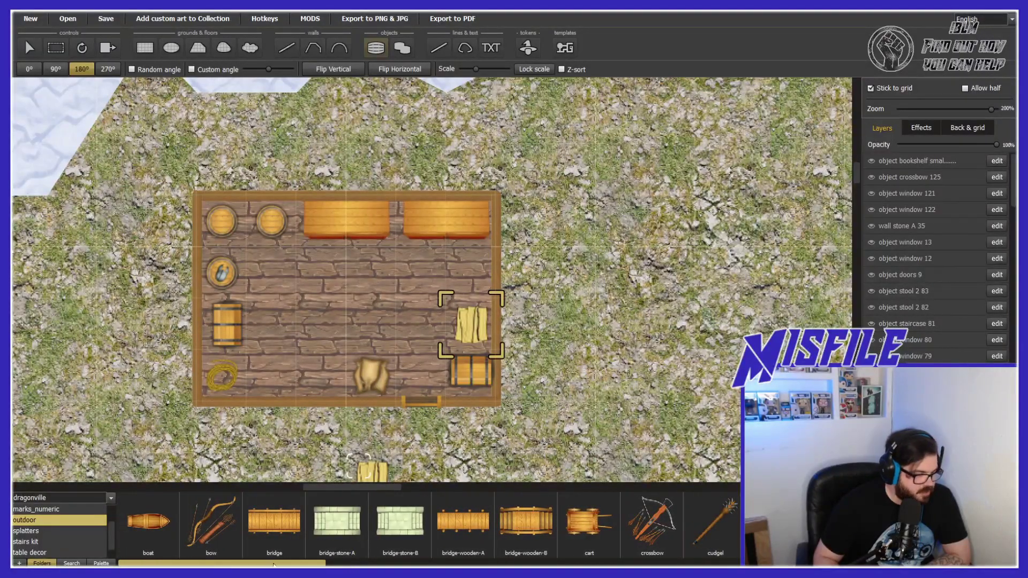
{"action": "left_click", "coordinate": [599, 538]}
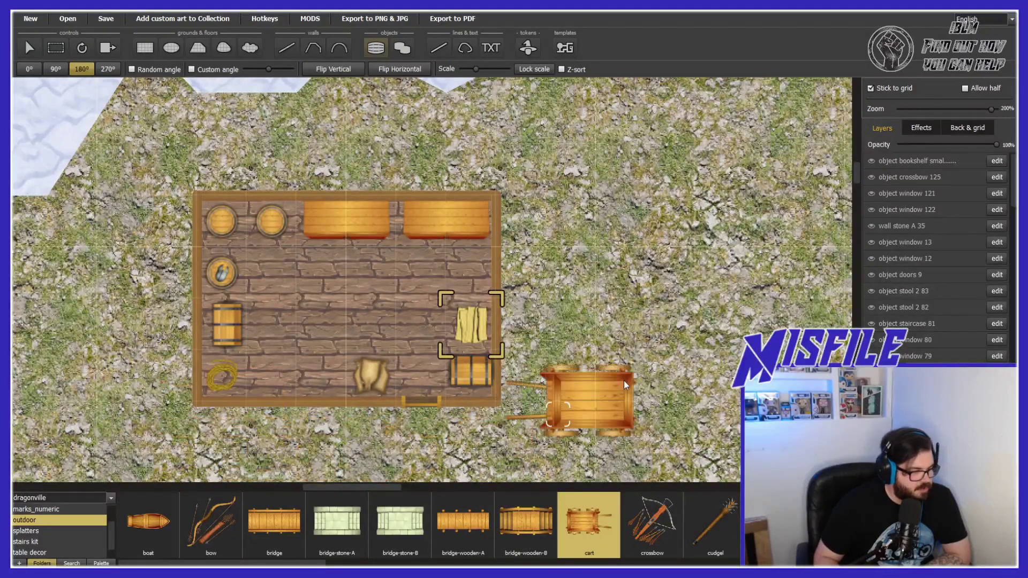
{"action": "scroll", "coordinate": [851, 200], "scroll_direction": "down", "scroll_amount": 1}
{"action": "left_click", "coordinate": [485, 452]}
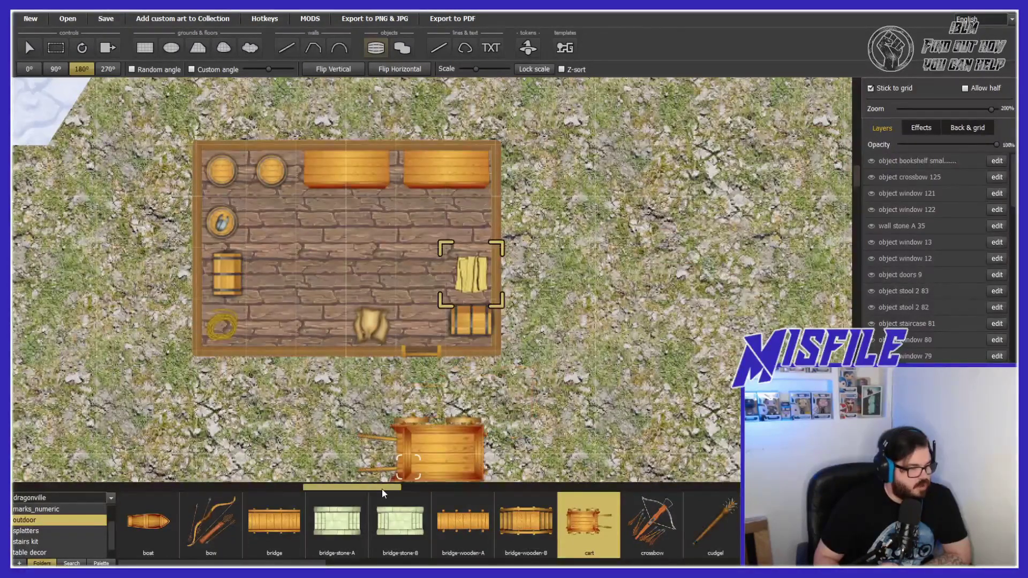
{"action": "left_click_drag", "start_coordinate": [382, 489], "coordinate": [358, 487]}
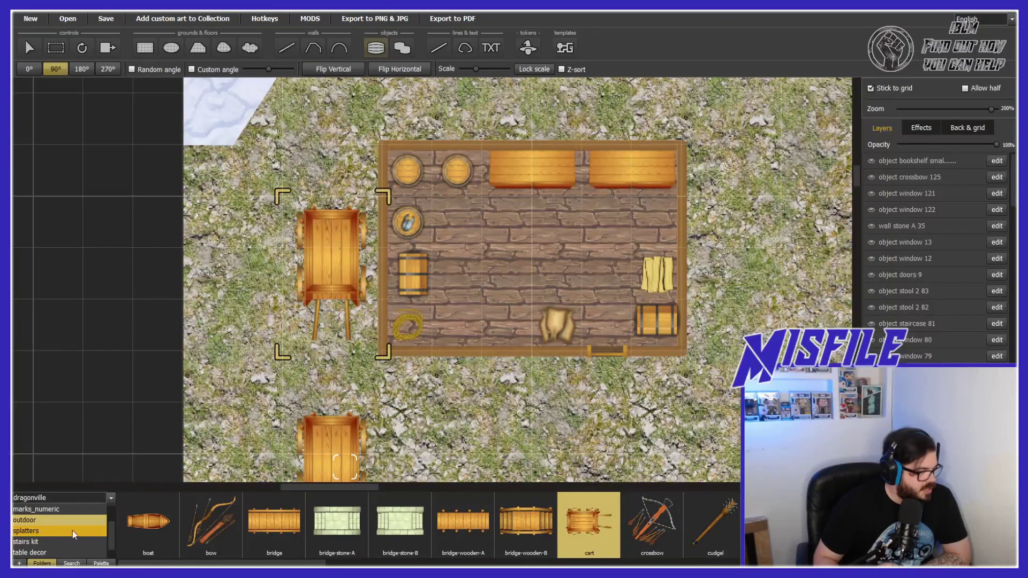
Place a barrel from the main folder, rotated 180°, over the upper-left corner of the cart
{"action": "scroll", "coordinate": [72, 531], "scroll_direction": "up", "scroll_amount": 2}
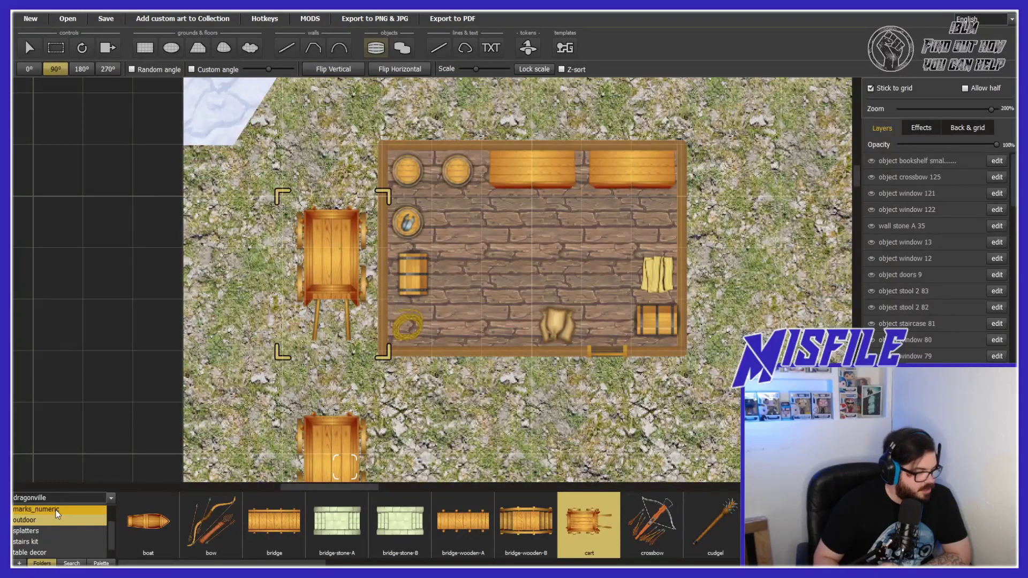
{"action": "left_click", "coordinate": [32, 510]}
{"action": "left_click", "coordinate": [274, 524]}
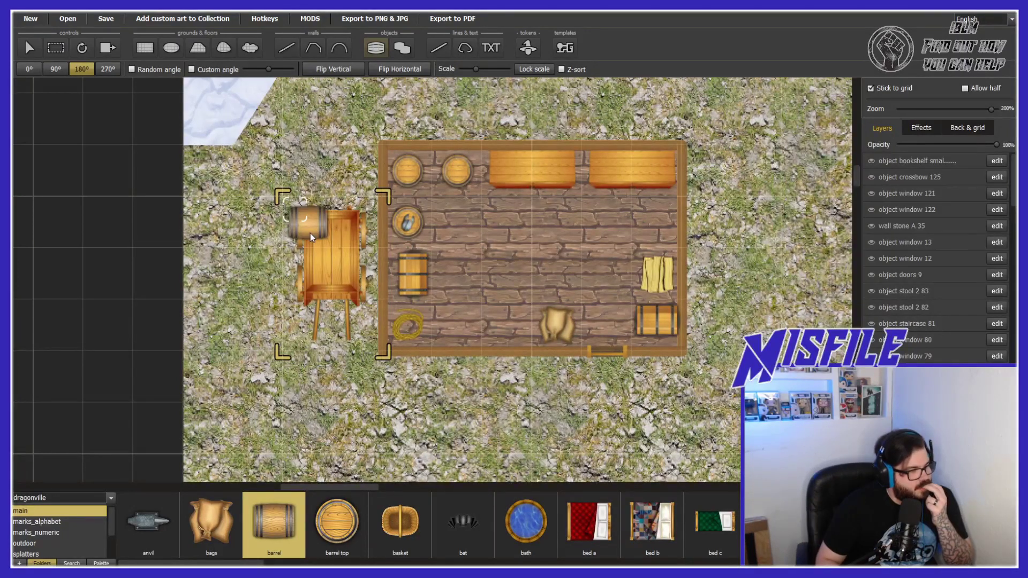
{"action": "left_click", "coordinate": [310, 233]}
Rotate the barrel around shifted pivot points until it lies level in the lower half of the cart
{"action": "key", "text": "r"}
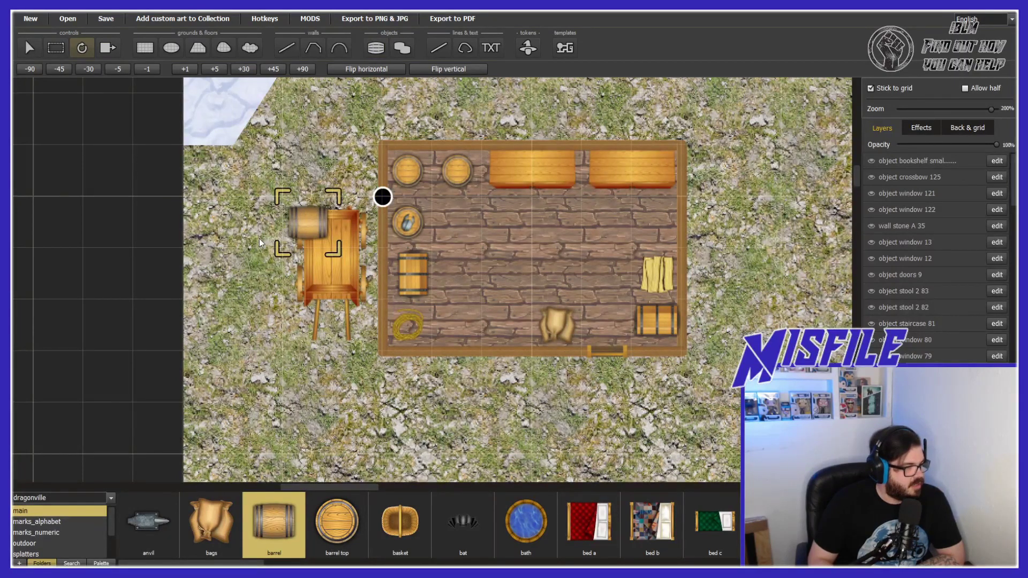
{"action": "left_click_drag", "start_coordinate": [261, 242], "coordinate": [318, 279]}
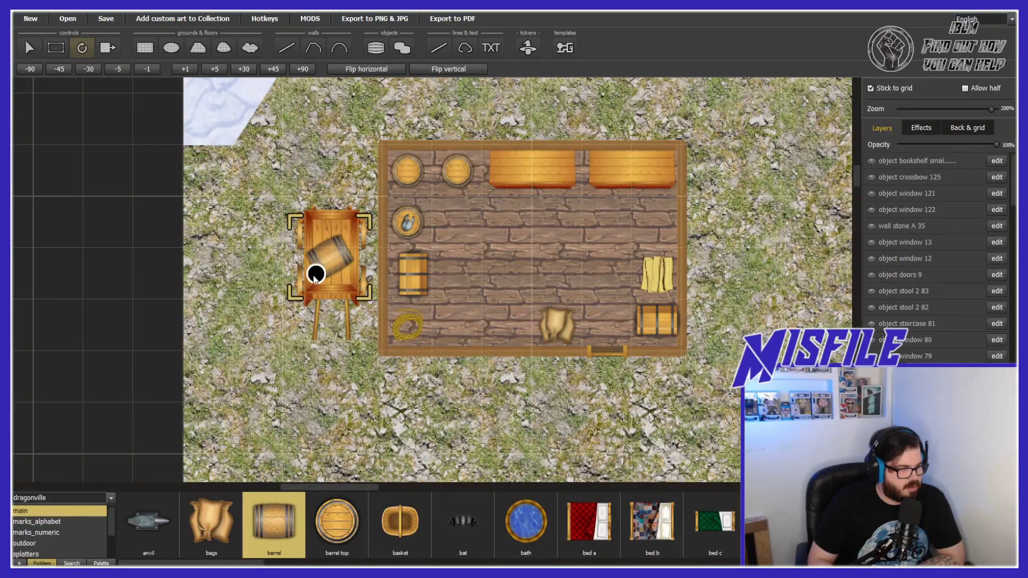
{"action": "left_click_drag", "start_coordinate": [347, 256], "coordinate": [330, 269]}
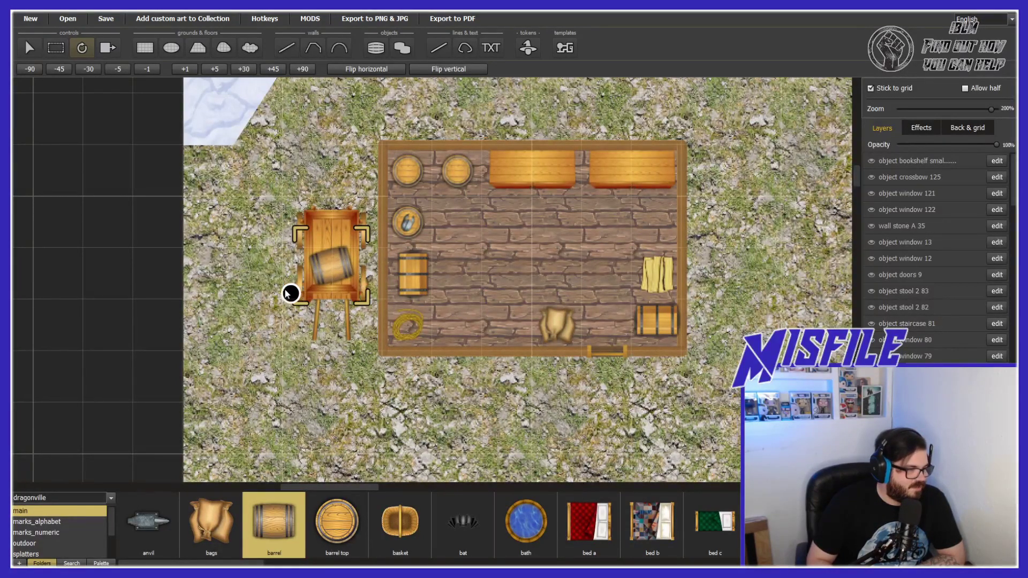
{"action": "left_click_drag", "start_coordinate": [333, 286], "coordinate": [282, 246]}
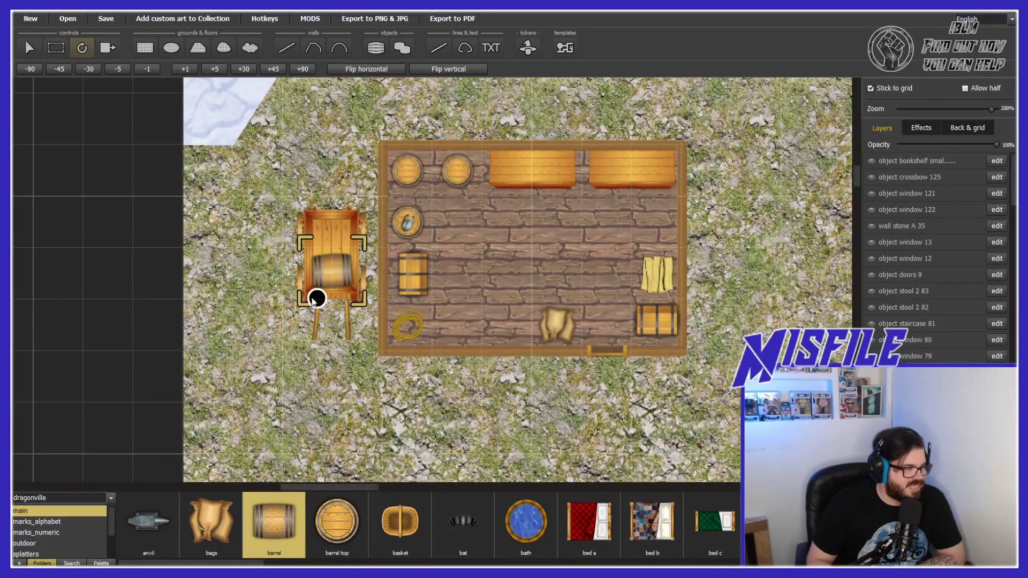
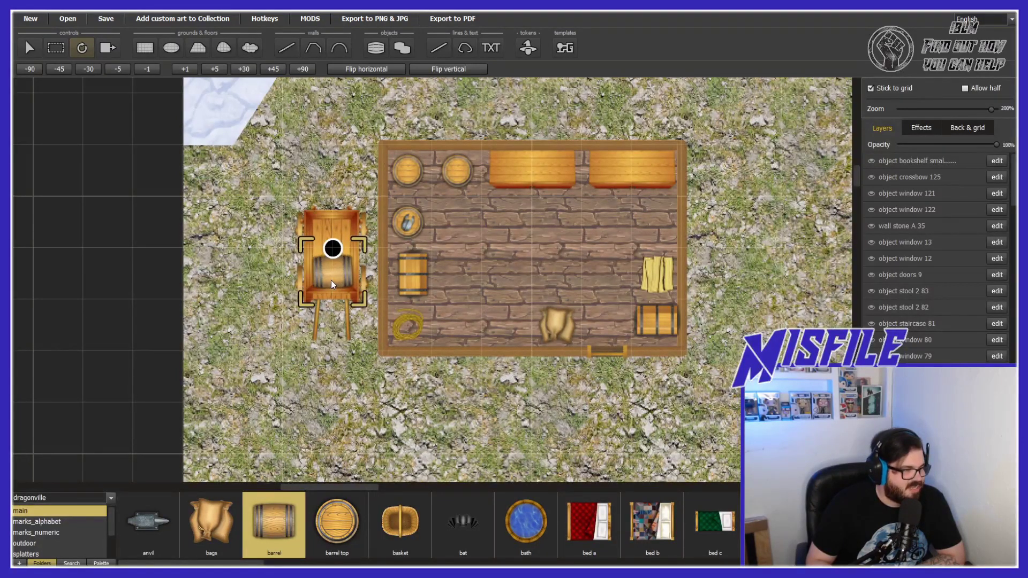
Duplicate the cart's barrel and rotate the copy into the upper half of the cart, level with the first
{"action": "left_click", "coordinate": [30, 47]}
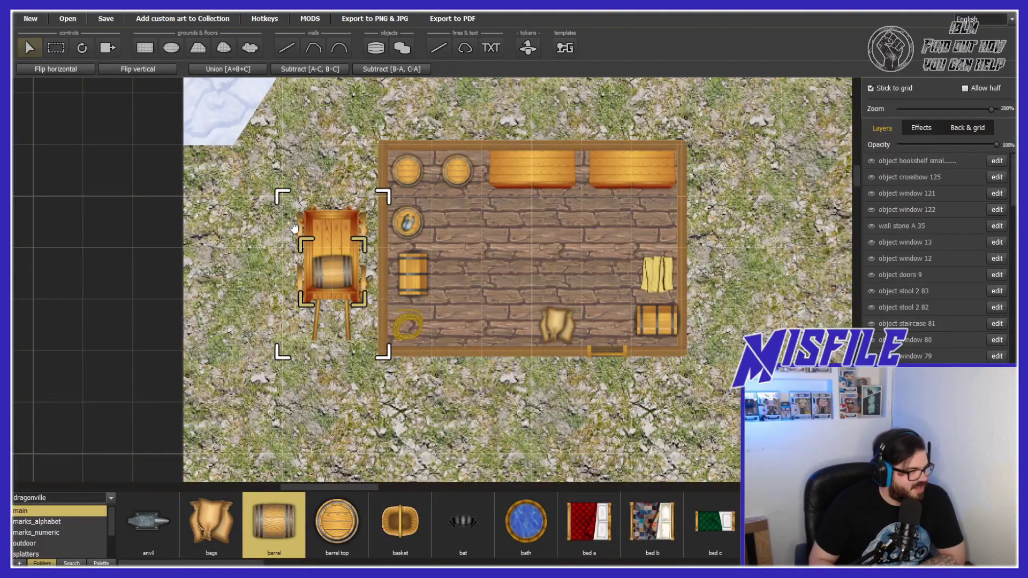
{"action": "key", "text": "ctrl+d"}
{"action": "key", "text": "r"}
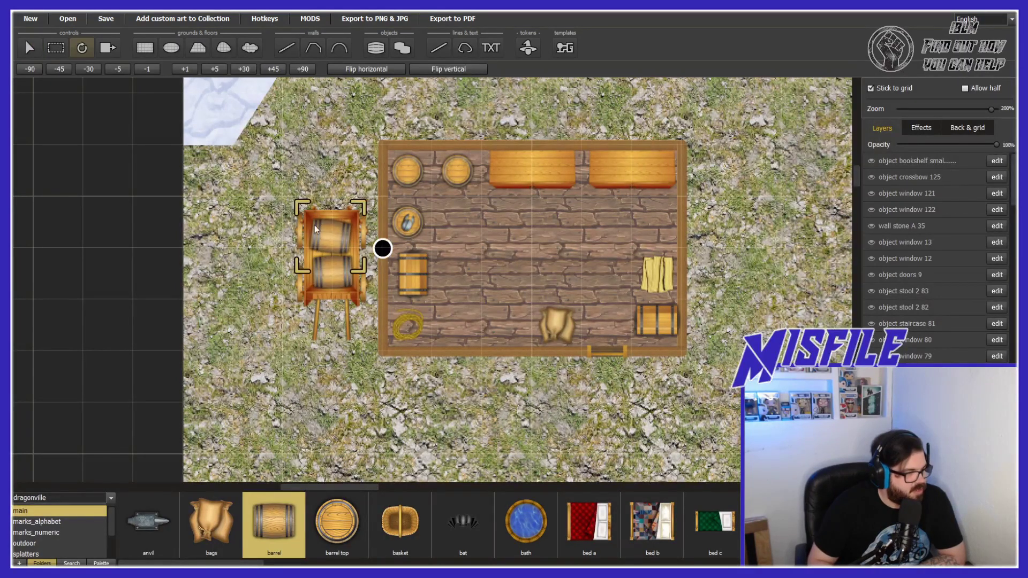
{"action": "left_click_drag", "start_coordinate": [346, 241], "coordinate": [318, 226]}
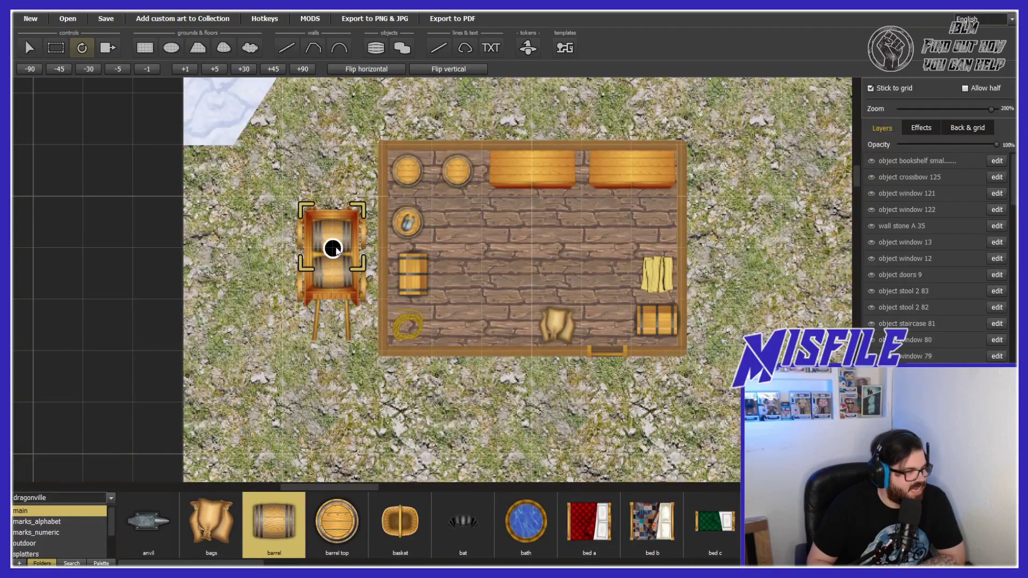
{"action": "key", "text": "v"}
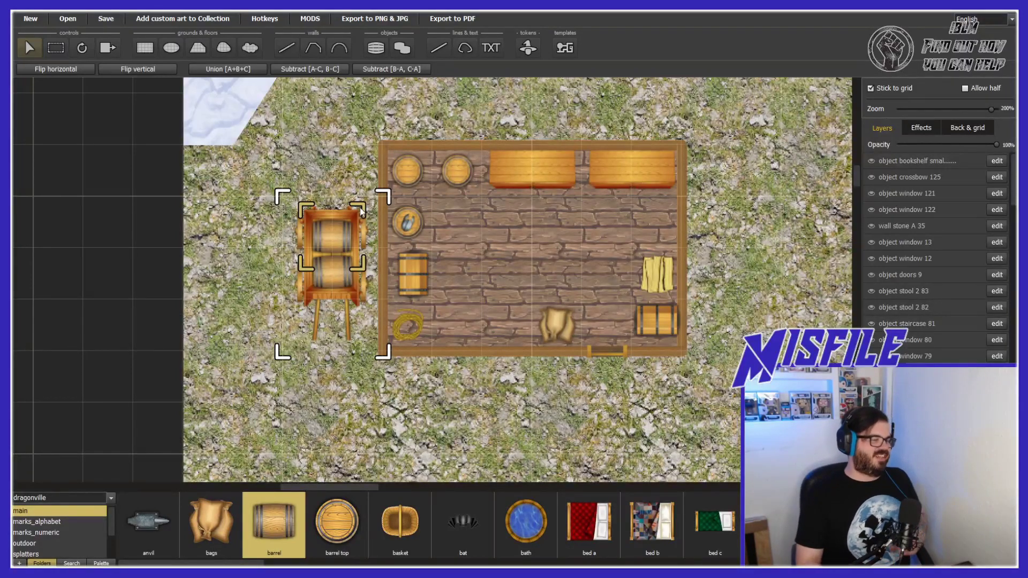
Place three barrel tops in a row outside the storage room, along the right part of its upper wall
{"action": "left_click", "coordinate": [336, 522]}
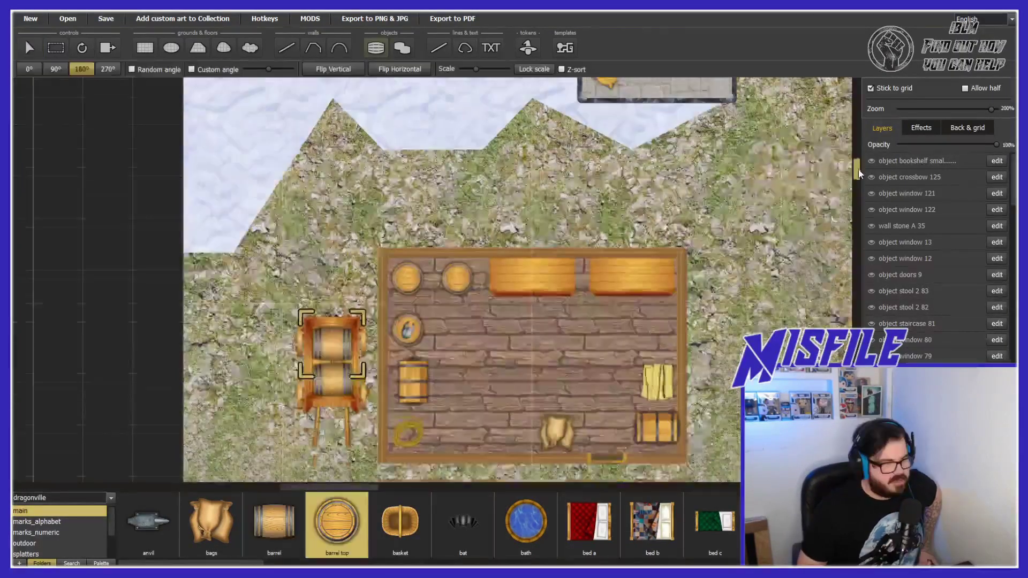
{"action": "left_click", "coordinate": [659, 219]}
{"action": "left_click", "coordinate": [610, 216]}
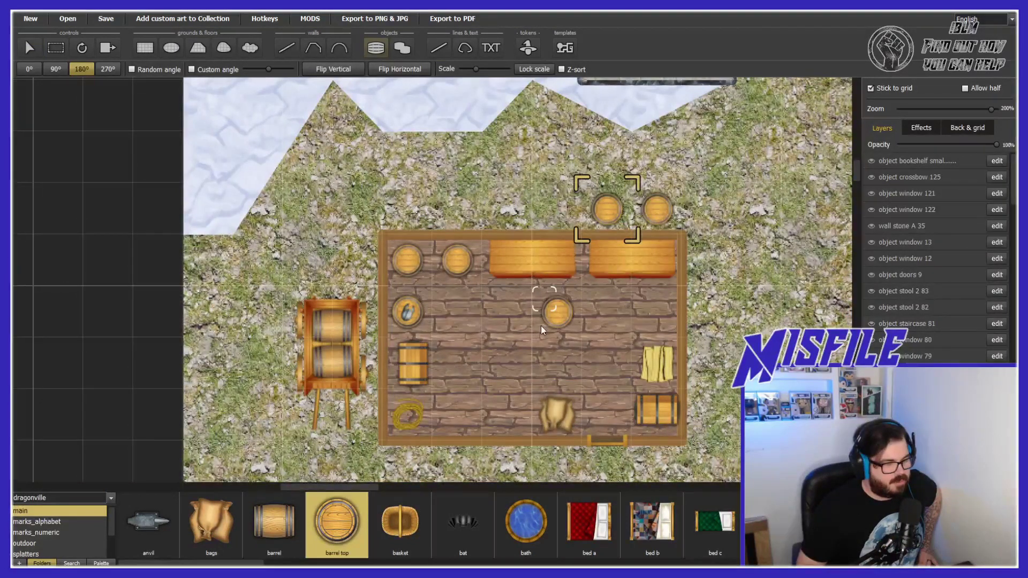
{"action": "left_click", "coordinate": [559, 217]}
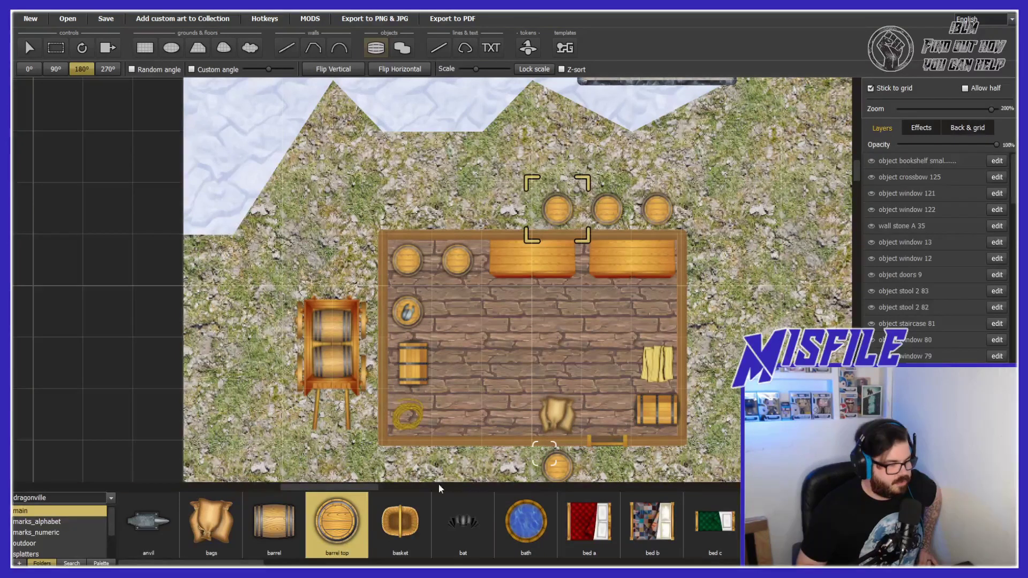
Rotate the leftmost outdoor barrel top around an offset pivot so it sits closer to the middle one
{"action": "left_click", "coordinate": [29, 47]}
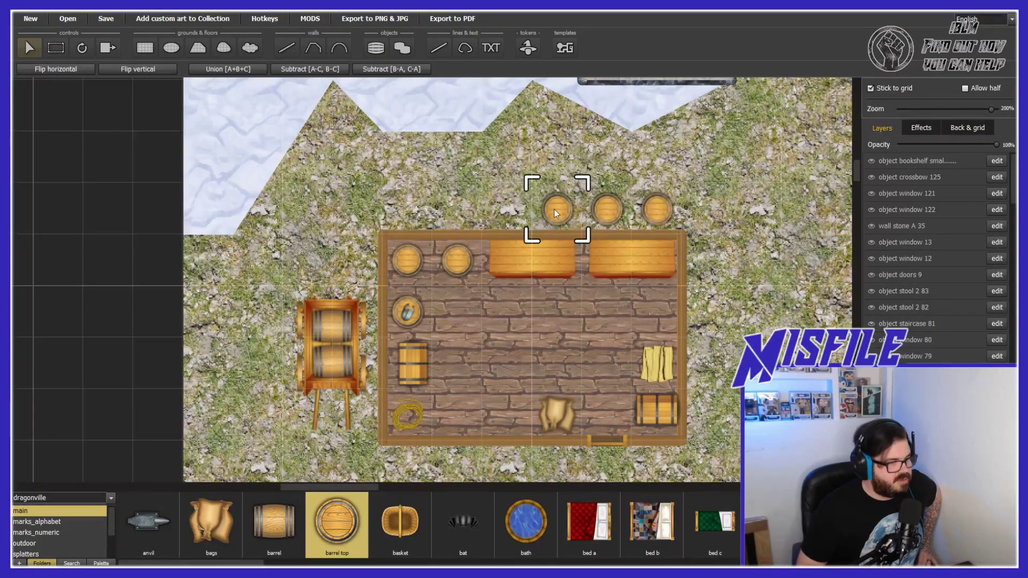
{"action": "left_click", "coordinate": [81, 47]}
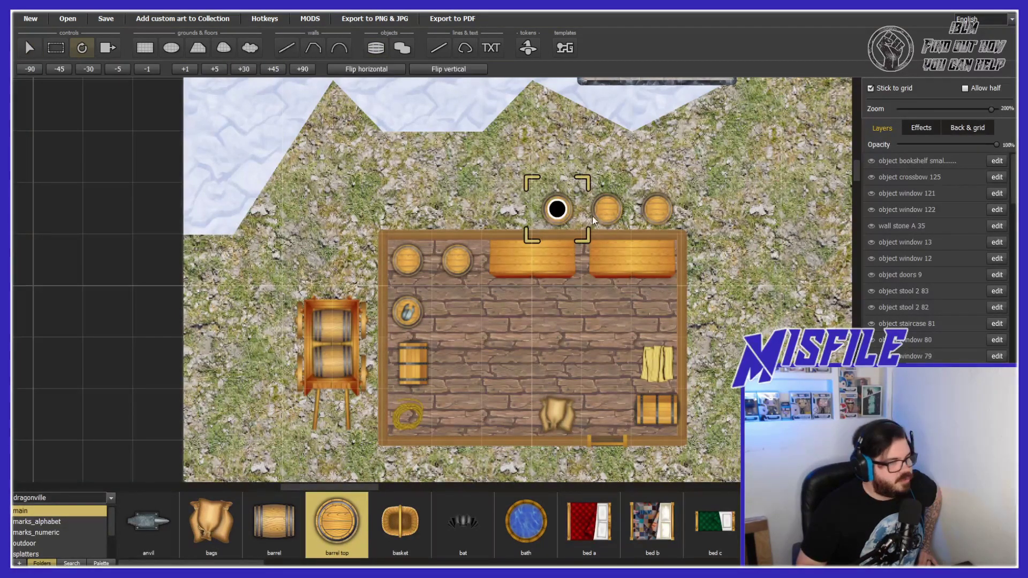
{"action": "left_click_drag", "start_coordinate": [566, 207], "coordinate": [582, 235]}
{"action": "left_click_drag", "start_coordinate": [616, 172], "coordinate": [650, 175]}
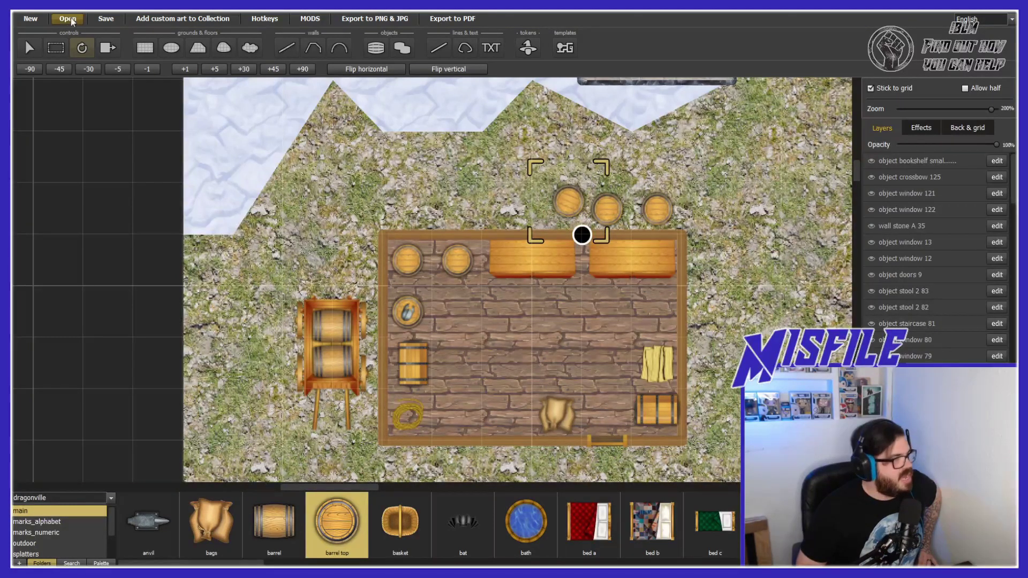
Rotate the rightmost outdoor barrel top around an offset pivot so it sits closer to the middle one
{"action": "left_click", "coordinate": [28, 48]}
{"action": "left_click", "coordinate": [655, 217], "text": "shift"}
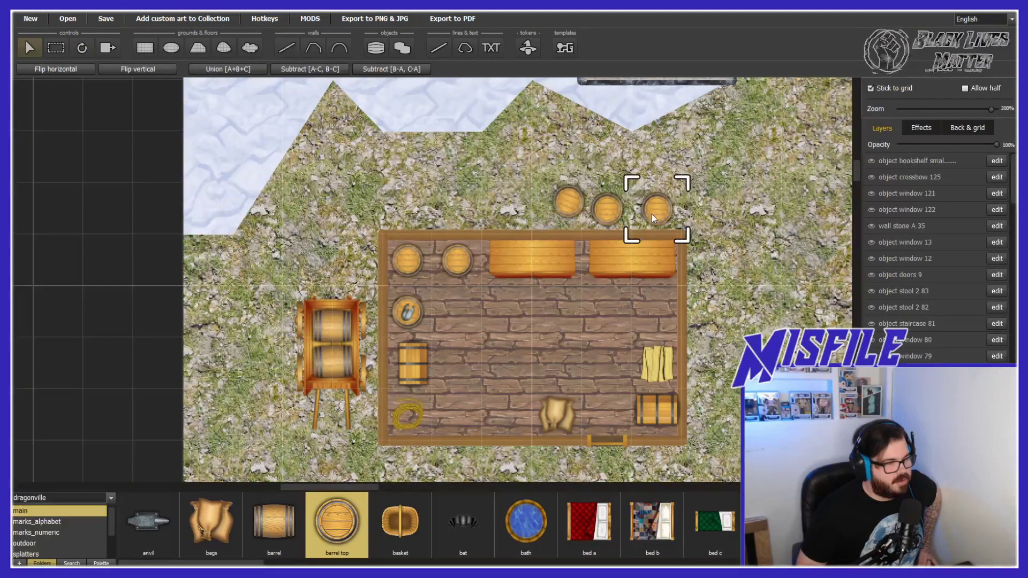
{"action": "left_click", "coordinate": [616, 232]}
{"action": "left_click", "coordinate": [646, 225]}
{"action": "key", "text": "r"}
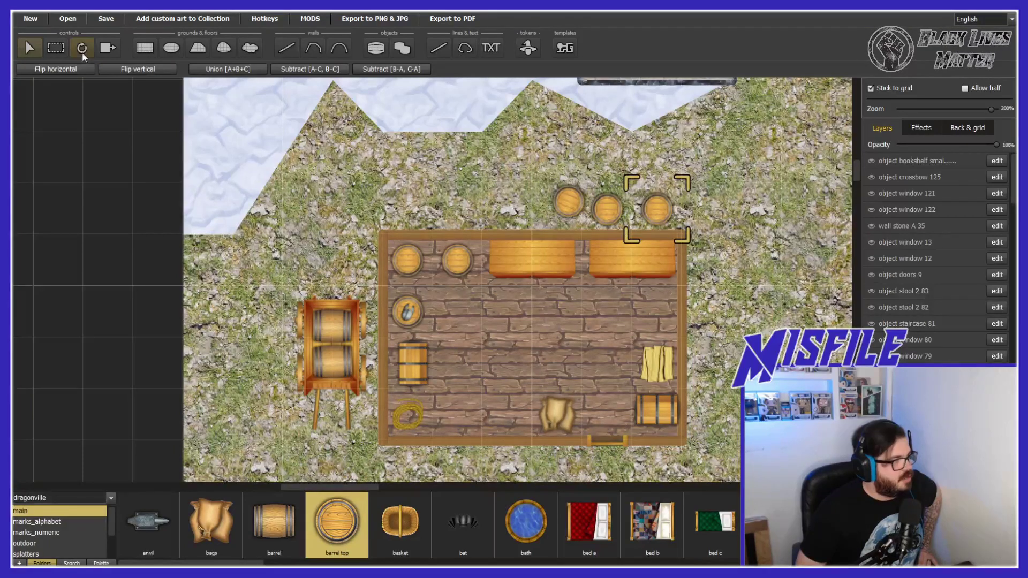
{"action": "left_click_drag", "start_coordinate": [646, 225], "coordinate": [582, 183]}
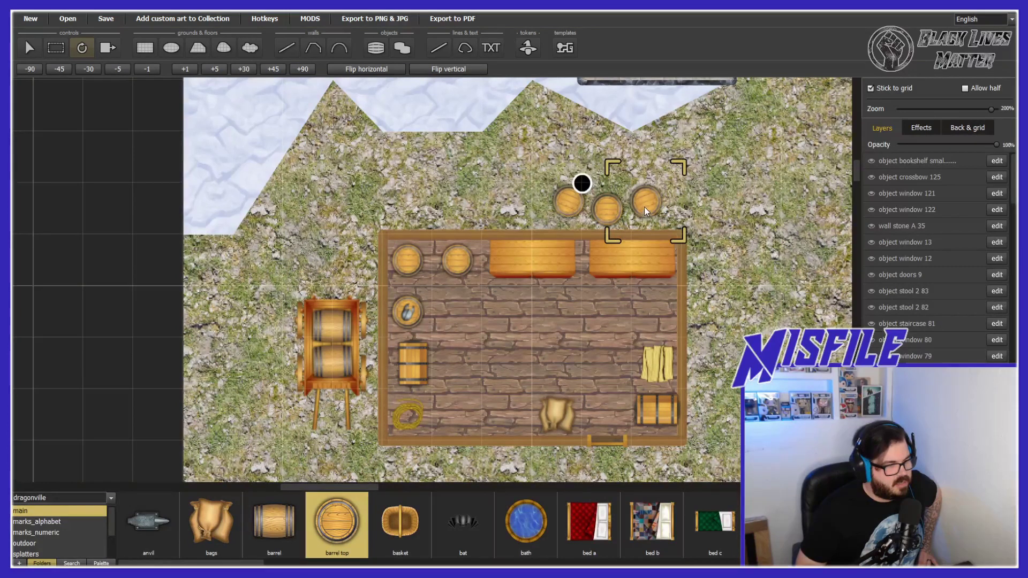
Adjust the rightmost outdoor barrel top with two more rotations, moving its pivot to its upper right, so it sits snugly beside the middle barrel
{"action": "left_click_drag", "start_coordinate": [644, 207], "coordinate": [645, 217]}
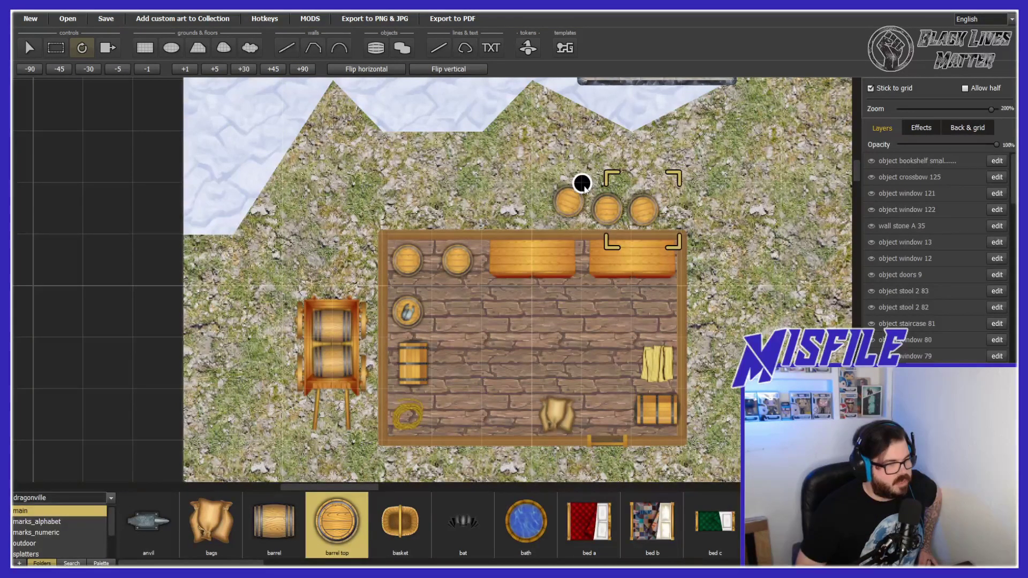
{"action": "left_click_drag", "start_coordinate": [582, 183], "coordinate": [681, 183]}
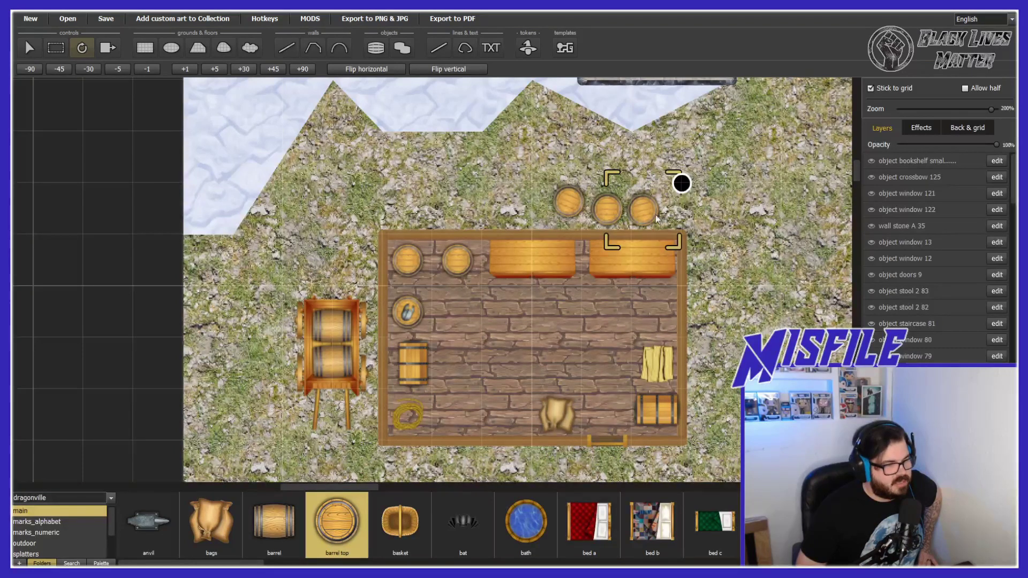
{"action": "left_click_drag", "start_coordinate": [658, 219], "coordinate": [646, 224]}
{"action": "key", "text": "Escape"}
Rotate the two barrel tops in the storage room's upper-left corner around offset pivots so they sit at uneven angles and positions
{"action": "left_click", "coordinate": [348, 258]}
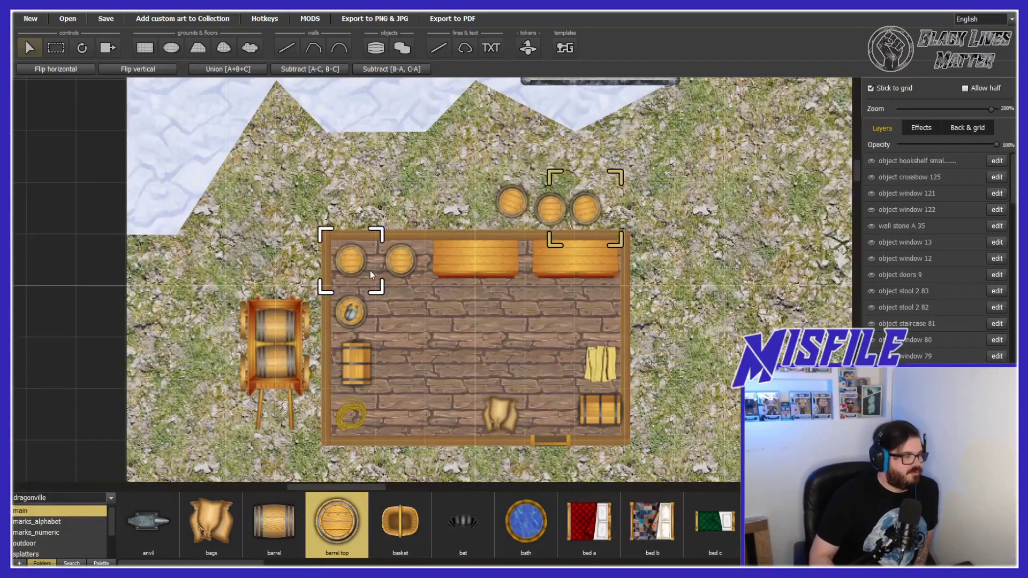
{"action": "left_click", "coordinate": [384, 265]}
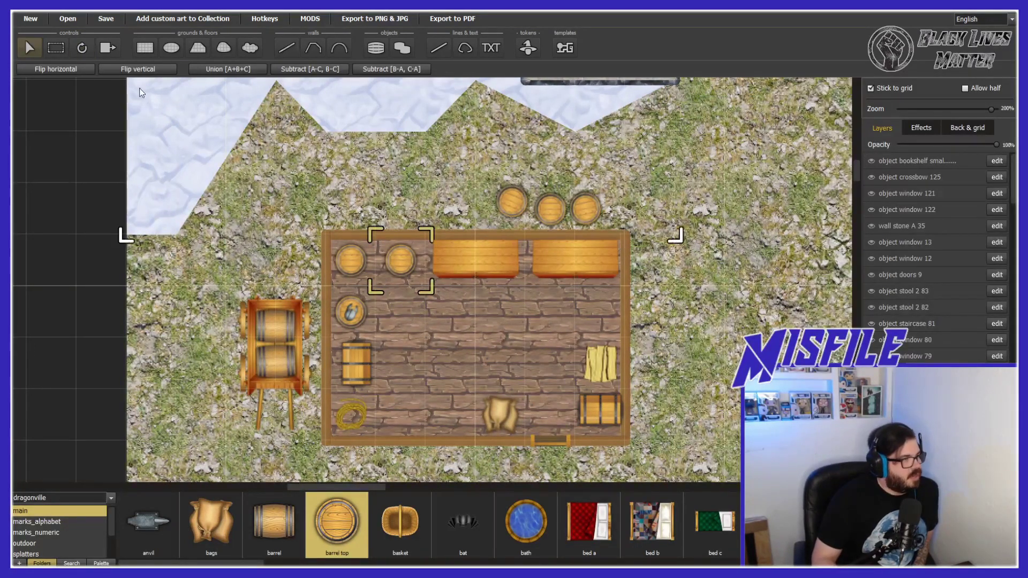
{"action": "left_click", "coordinate": [82, 48]}
{"action": "left_click", "coordinate": [359, 281]}
{"action": "left_click_drag", "start_coordinate": [351, 260], "coordinate": [276, 235]}
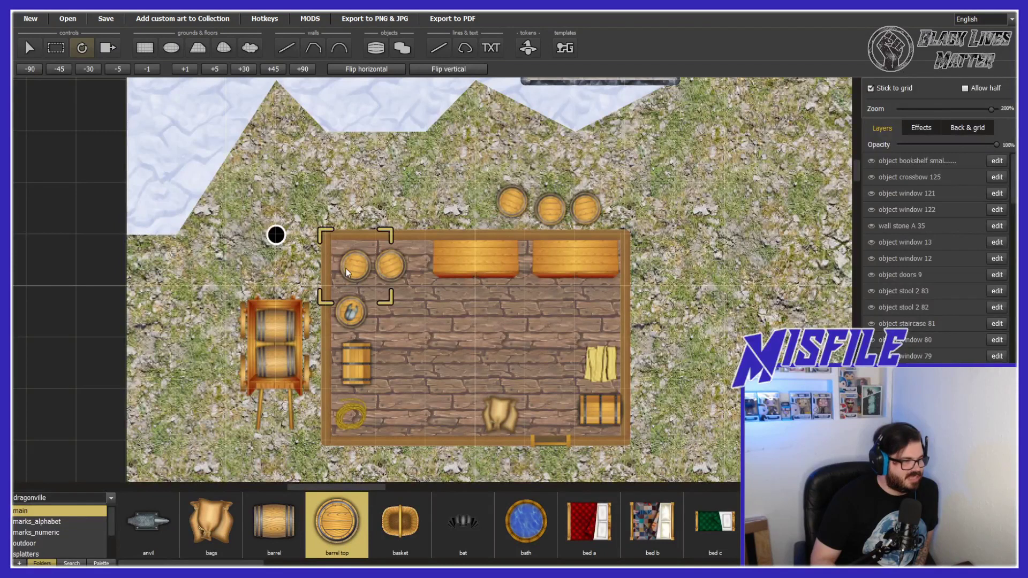
{"action": "left_click_drag", "start_coordinate": [352, 273], "coordinate": [345, 274]}
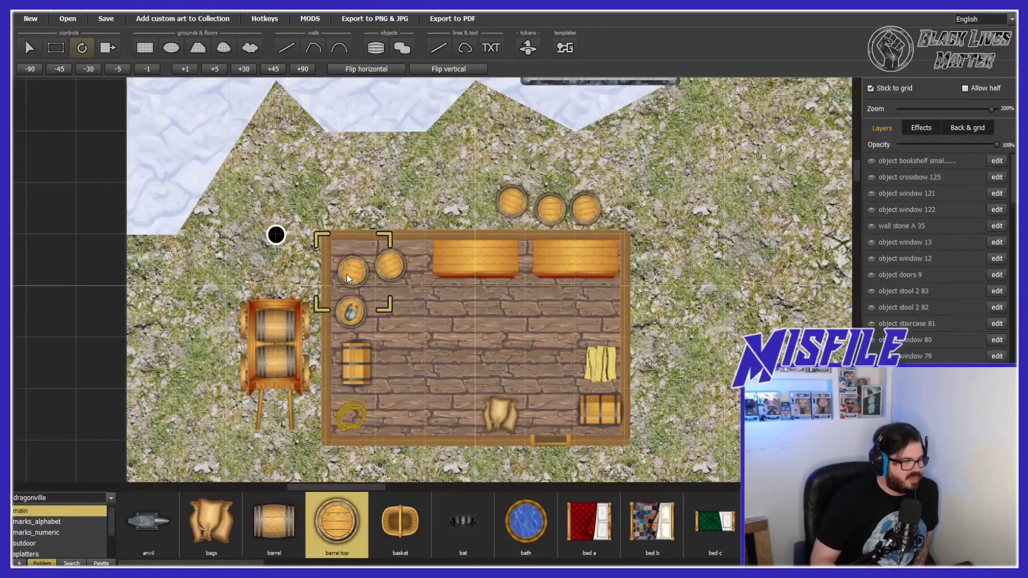
Tilt the pale yellow planks above the storage room's lower-right chest by rotating them around a pivot to their upper left
{"action": "left_click", "coordinate": [599, 364]}
{"action": "left_click_drag", "start_coordinate": [601, 365], "coordinate": [575, 389]}
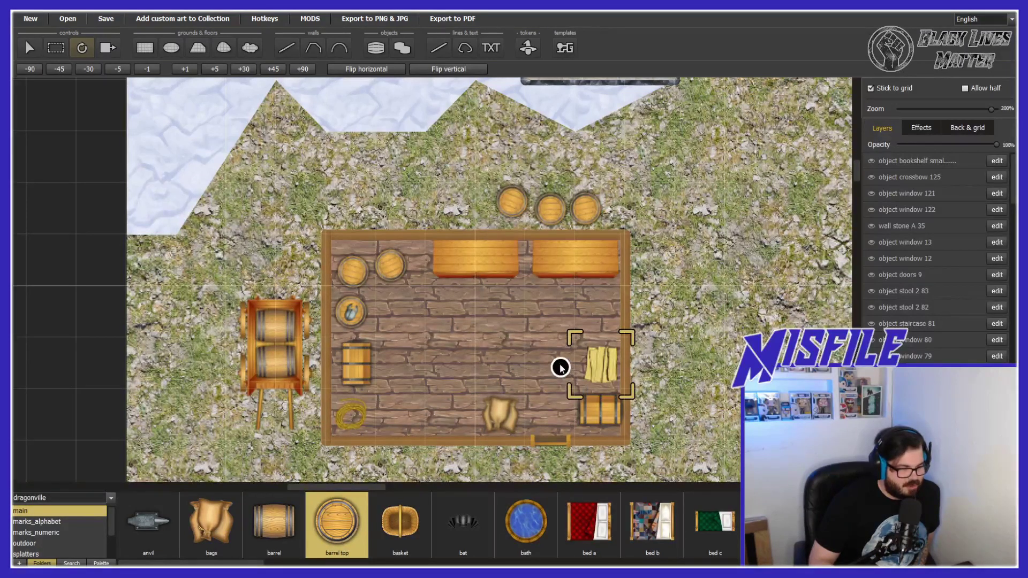
{"action": "left_click_drag", "start_coordinate": [593, 365], "coordinate": [528, 346]}
{"action": "left_click_drag", "start_coordinate": [573, 387], "coordinate": [525, 337]}
{"action": "left_click_drag", "start_coordinate": [599, 375], "coordinate": [593, 375]}
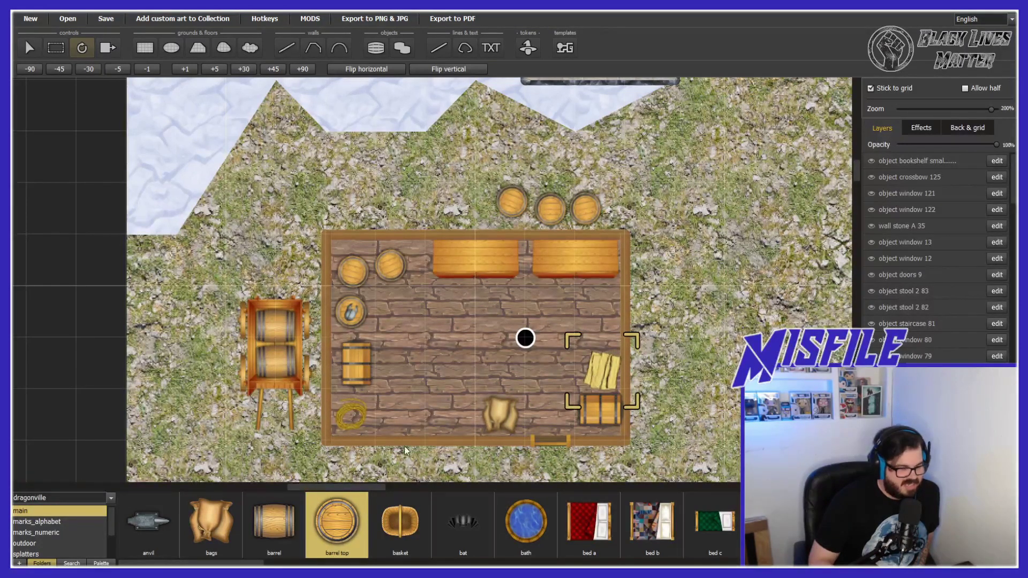
{"action": "key", "text": "Escape"}
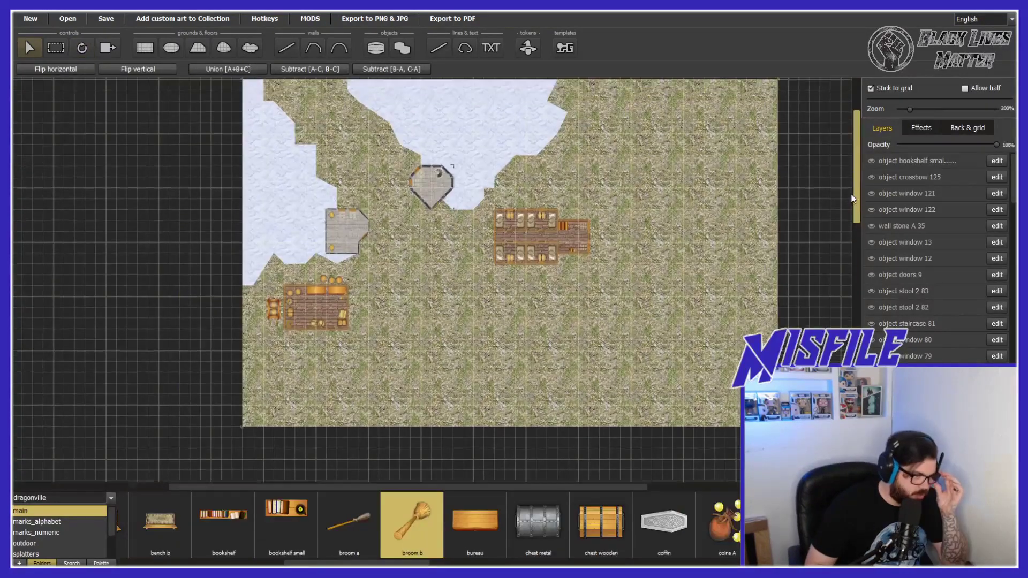
Trace a curved dark lumber wall from the fantasy_fortress collection around the round sand floor, leaving a gap at its lower edge
{"action": "left_click_drag", "start_coordinate": [853, 198], "coordinate": [853, 190]}
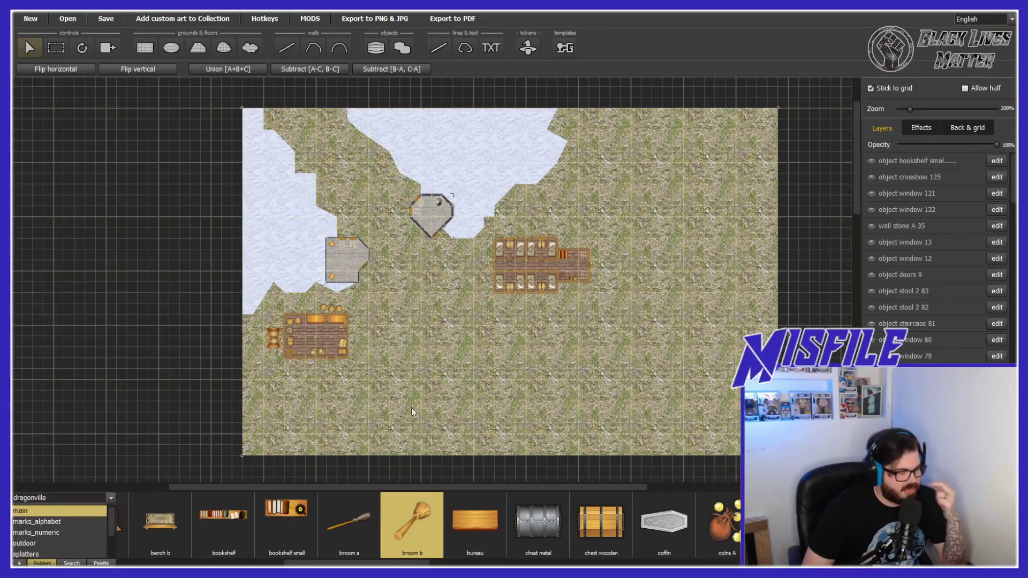
{"action": "left_click_drag", "start_coordinate": [474, 487], "coordinate": [456, 487]}
{"action": "left_click_drag", "start_coordinate": [856, 205], "coordinate": [856, 220]}
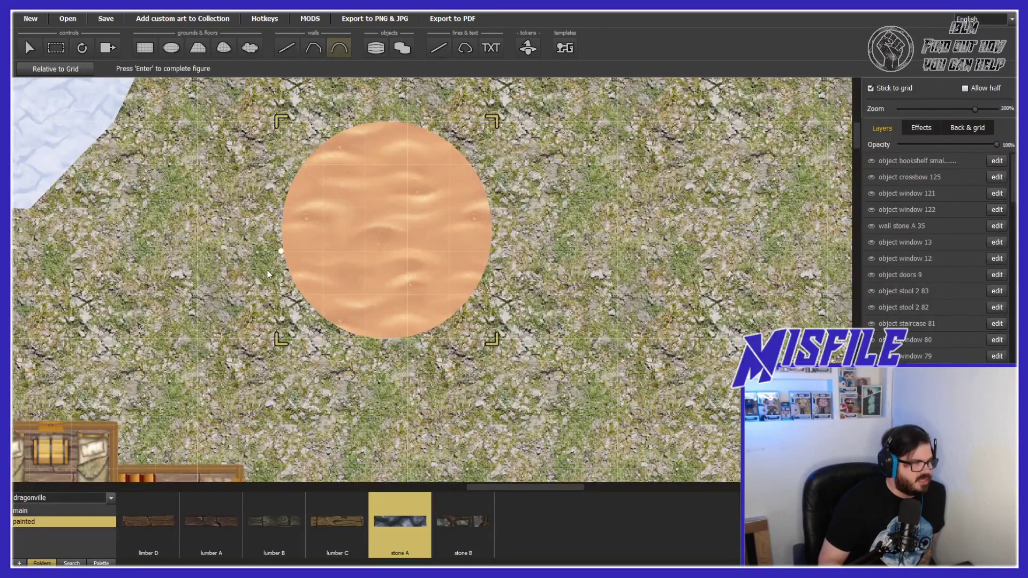
{"action": "left_click", "coordinate": [111, 499]}
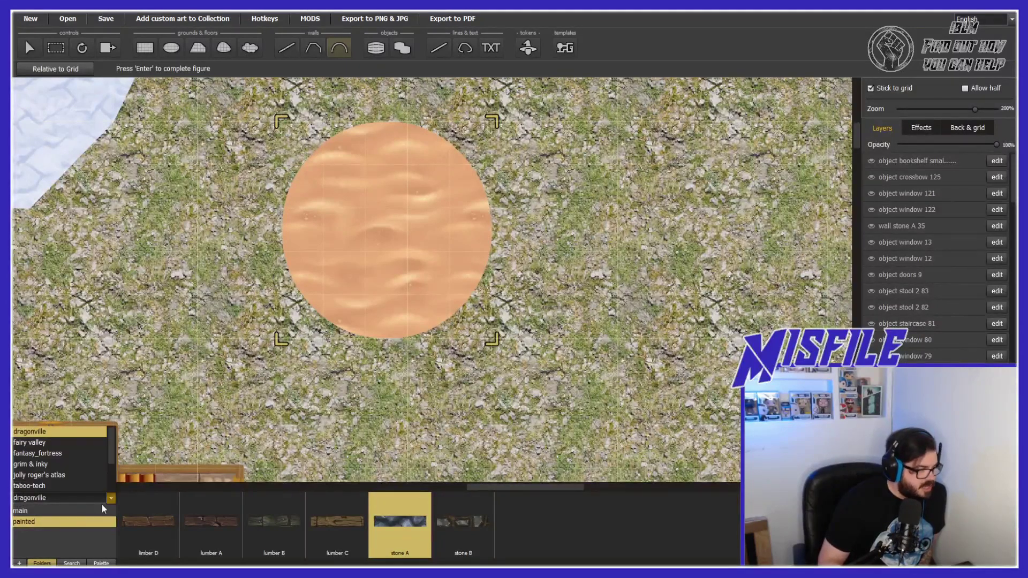
{"action": "left_click", "coordinate": [72, 447]}
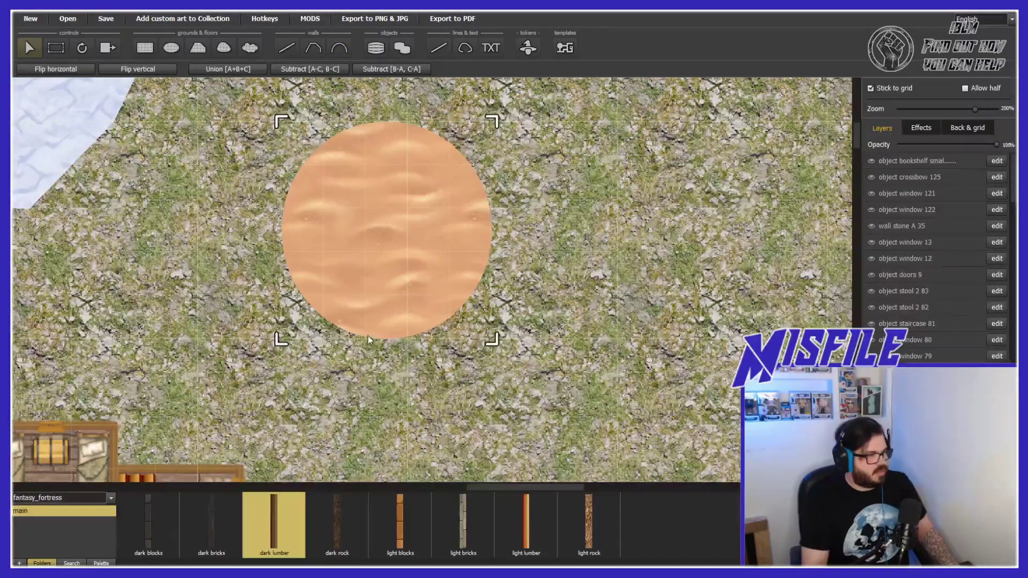
{"action": "left_click", "coordinate": [339, 49]}
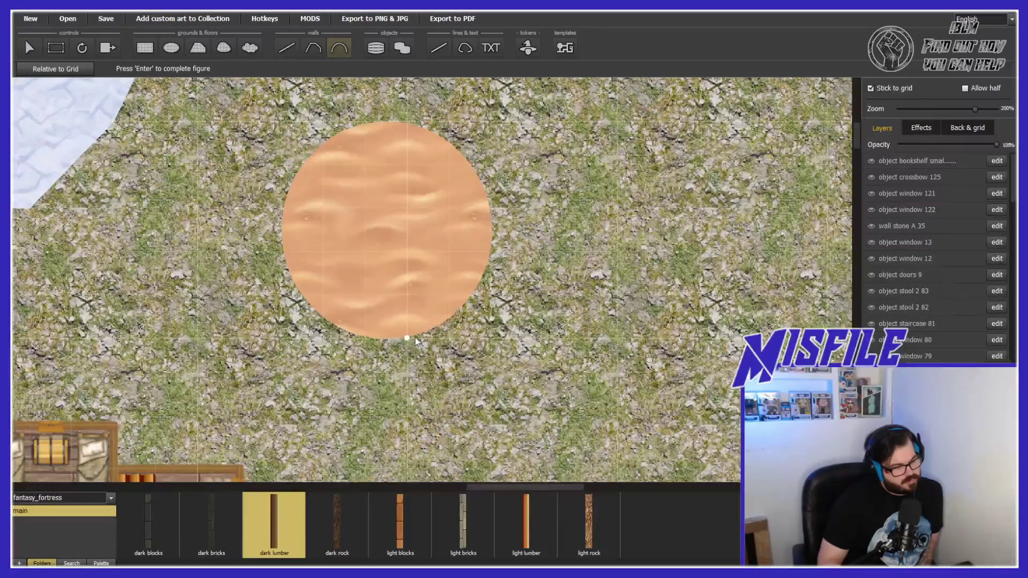
{"action": "left_click", "coordinate": [414, 337]}
{"action": "left_click", "coordinate": [373, 340]}
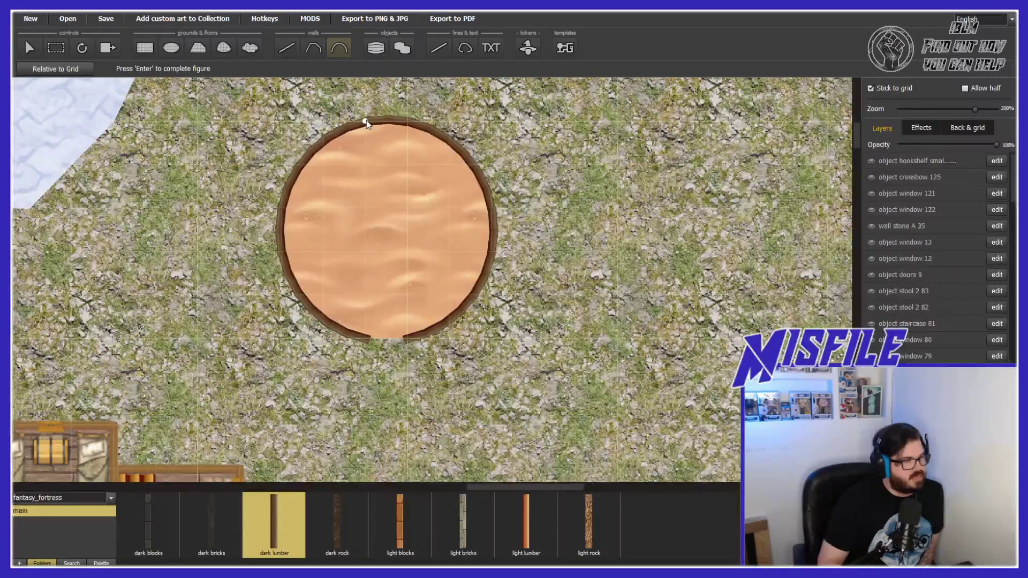
{"action": "left_click", "coordinate": [366, 123]}
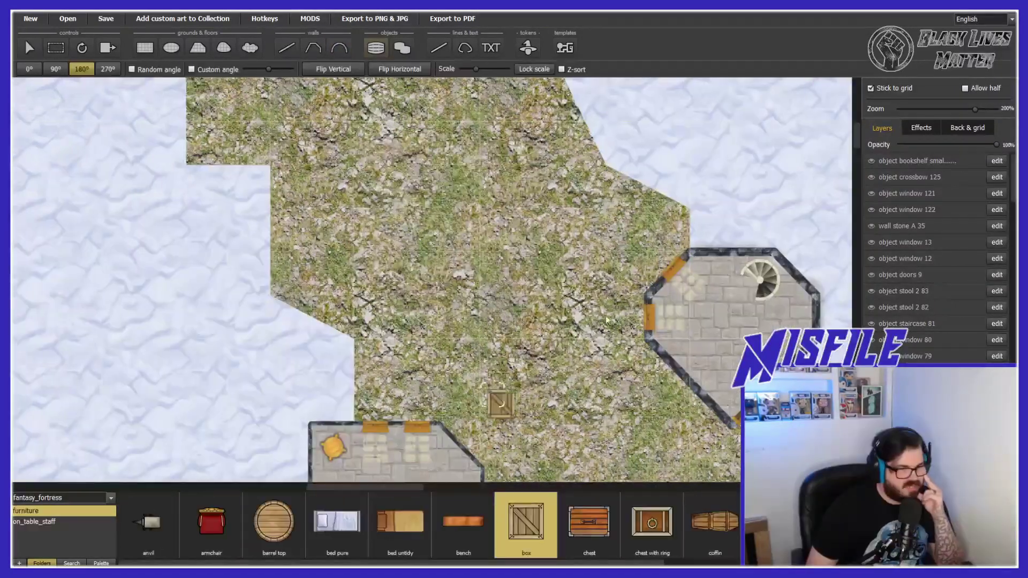
Place a wooden box beside the lower stool in the stone house and another between the rope and bags in the storage room
{"action": "scroll", "coordinate": [428, 279], "scroll_direction": "down", "scroll_amount": 5}
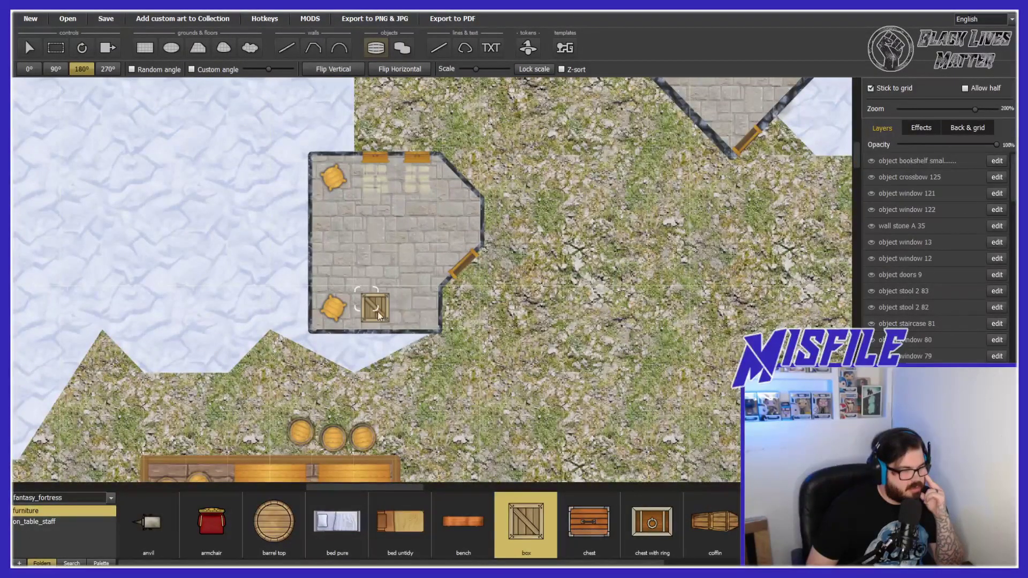
{"action": "left_click", "coordinate": [377, 311]}
{"action": "scroll", "coordinate": [377, 311], "scroll_direction": "down", "scroll_amount": 5}
{"action": "left_click", "coordinate": [207, 315]}
Place two wooden boxes side by side just above the cart outside the storage room, and a third box above them
{"action": "left_click", "coordinate": [122, 187]}
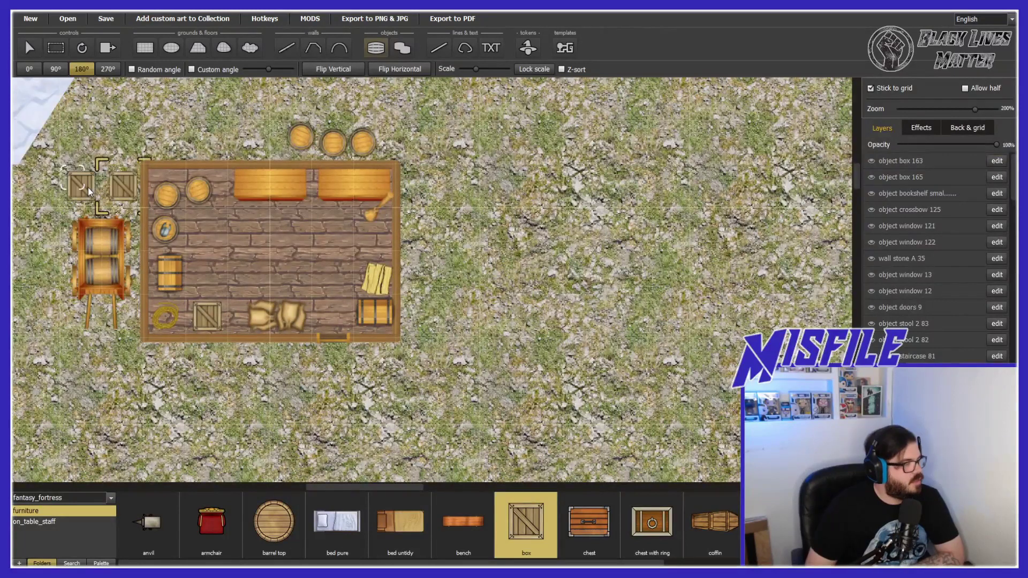
{"action": "left_click", "coordinate": [88, 188]}
{"action": "left_click", "coordinate": [119, 143]}
{"action": "left_click", "coordinate": [101, 147]}
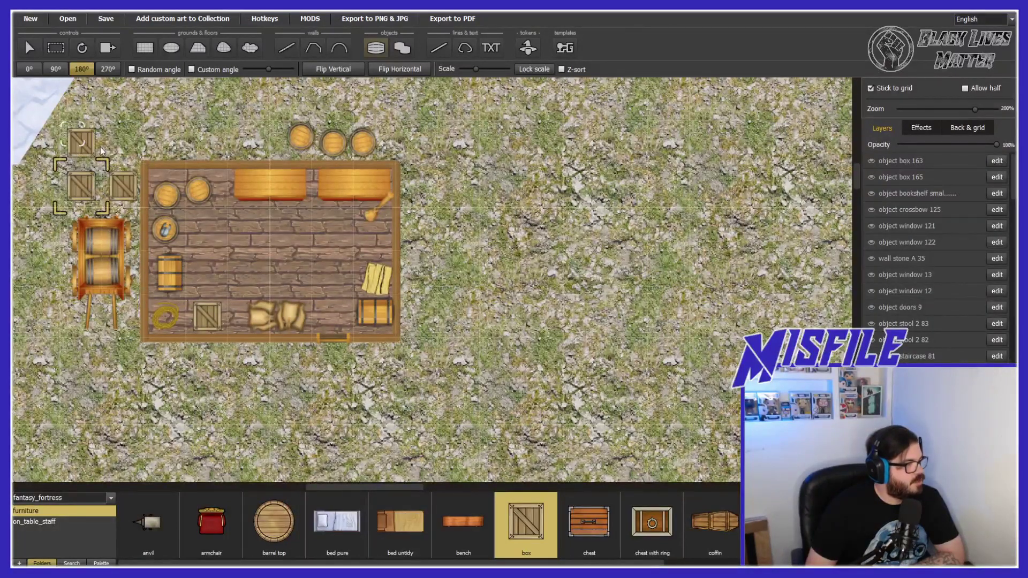
Rotate the uppermost outdoor box around offset pivots so it lies tilted on top of the two boxes above the cart
{"action": "left_click", "coordinate": [29, 47]}
{"action": "key", "text": "r"}
{"action": "left_click_drag", "start_coordinate": [82, 161], "coordinate": [103, 207]}
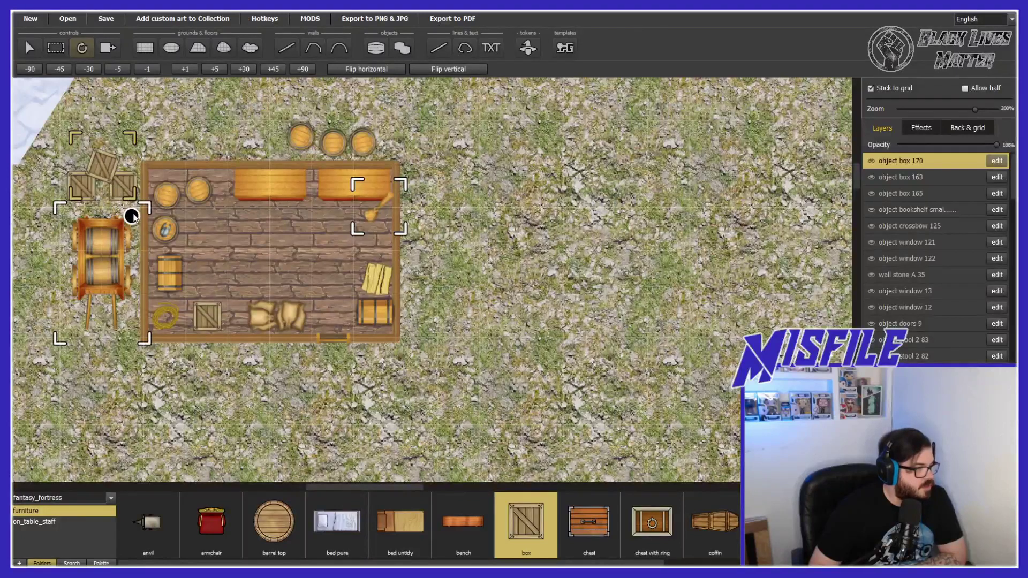
{"action": "mouse_move", "coordinate": [106, 180]}
{"action": "left_mouse_down"}
{"action": "mouse_move", "coordinate": [86, 179]}
{"action": "mouse_move", "coordinate": [60, 208]}
{"action": "left_mouse_up"}
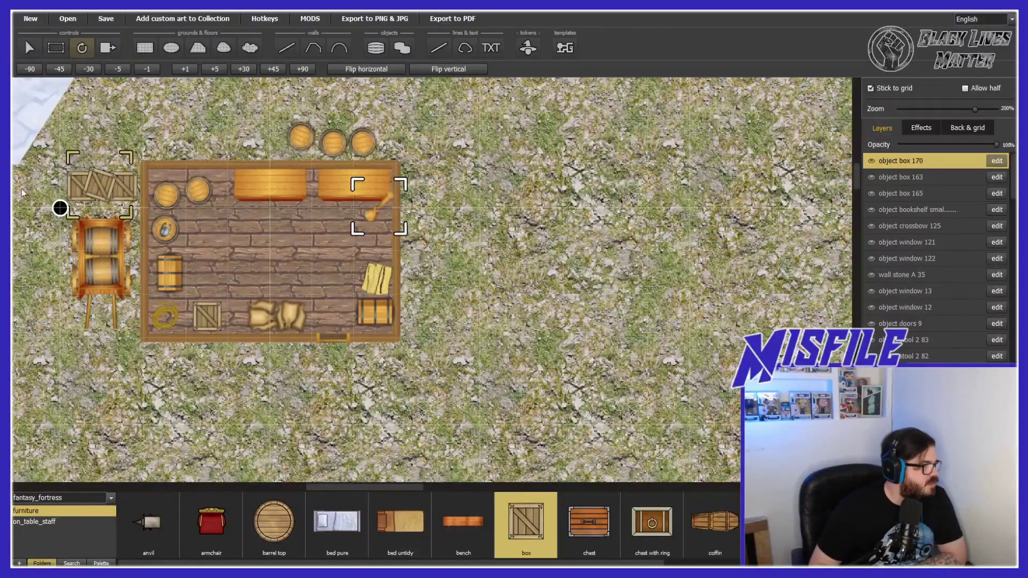
{"action": "key", "text": "Escape"}
Place a fourth bench at the lower right of the round sand arena and rotate the lower-left bench to follow the arena's curve
{"action": "left_click_drag", "start_coordinate": [364, 487], "coordinate": [517, 487]}
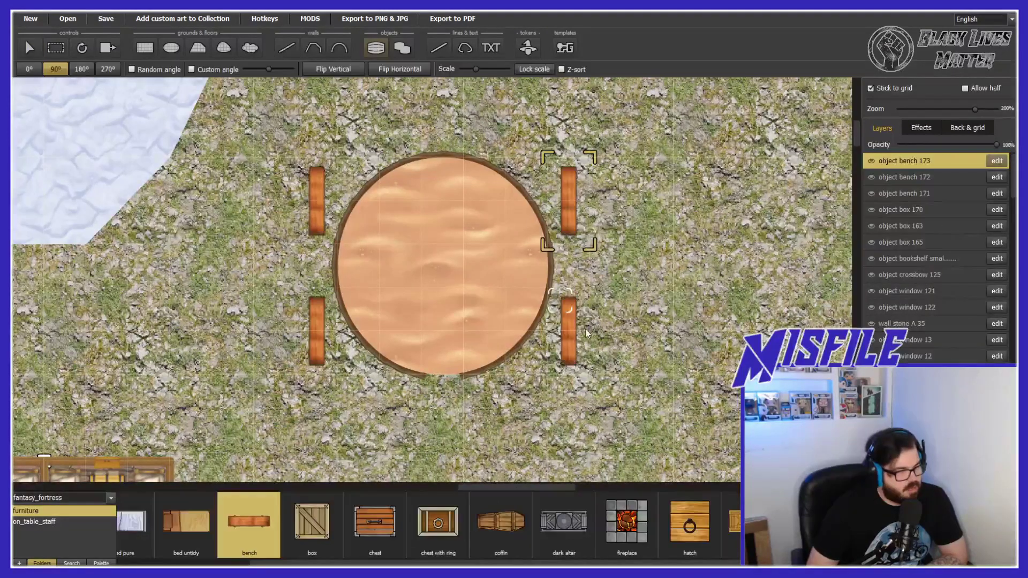
{"action": "left_click", "coordinate": [585, 332]}
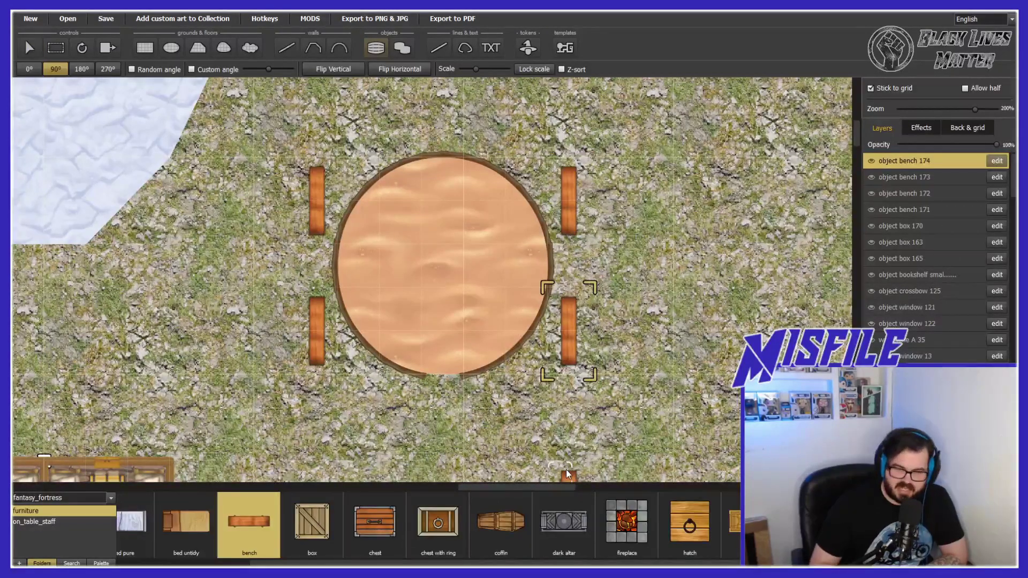
{"action": "left_click", "coordinate": [30, 48]}
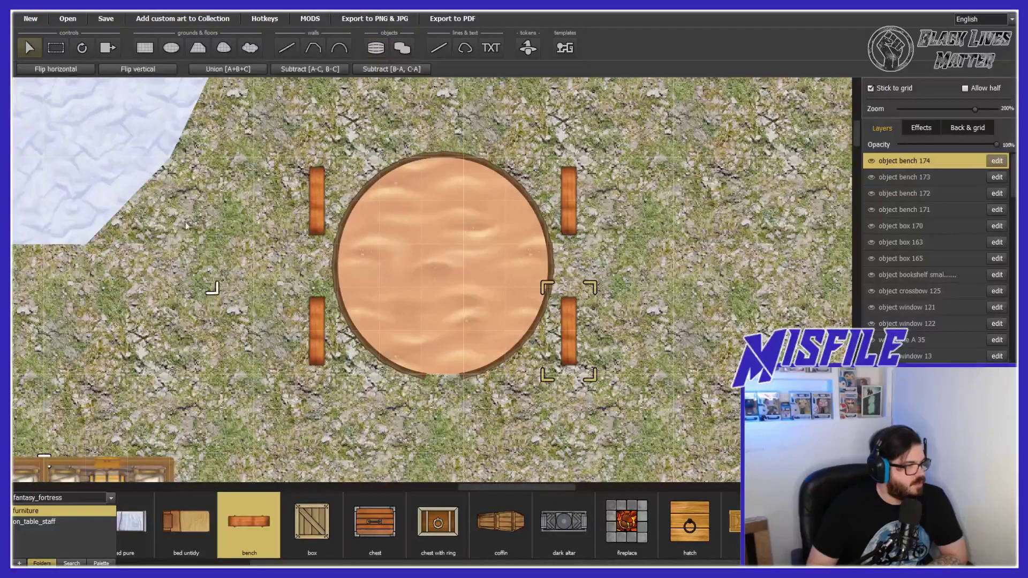
{"action": "left_click", "coordinate": [316, 355], "text": "shift"}
{"action": "left_click", "coordinate": [316, 355]}
{"action": "left_click", "coordinate": [82, 48]}
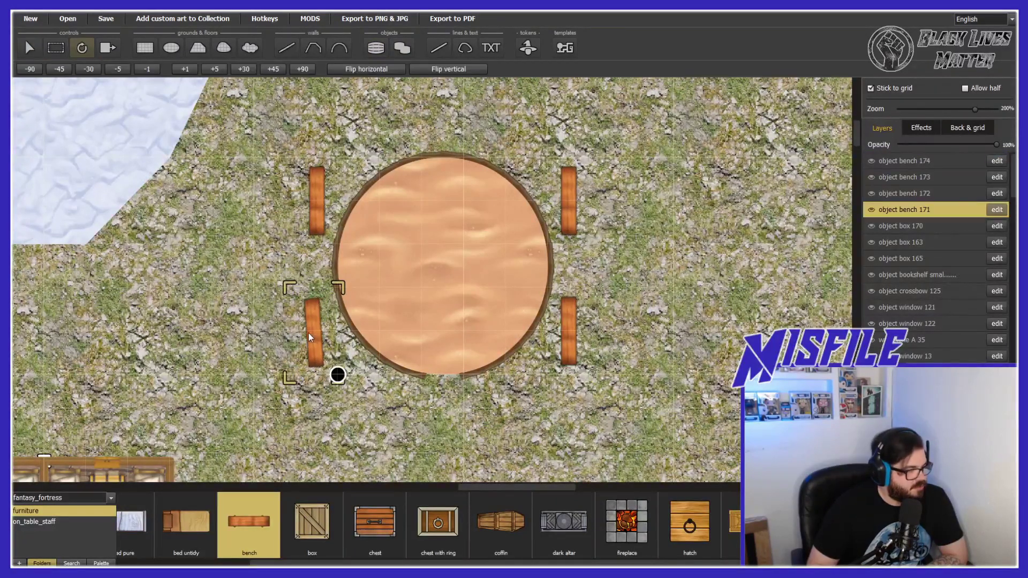
{"action": "left_click_drag", "start_coordinate": [308, 333], "coordinate": [320, 345]}
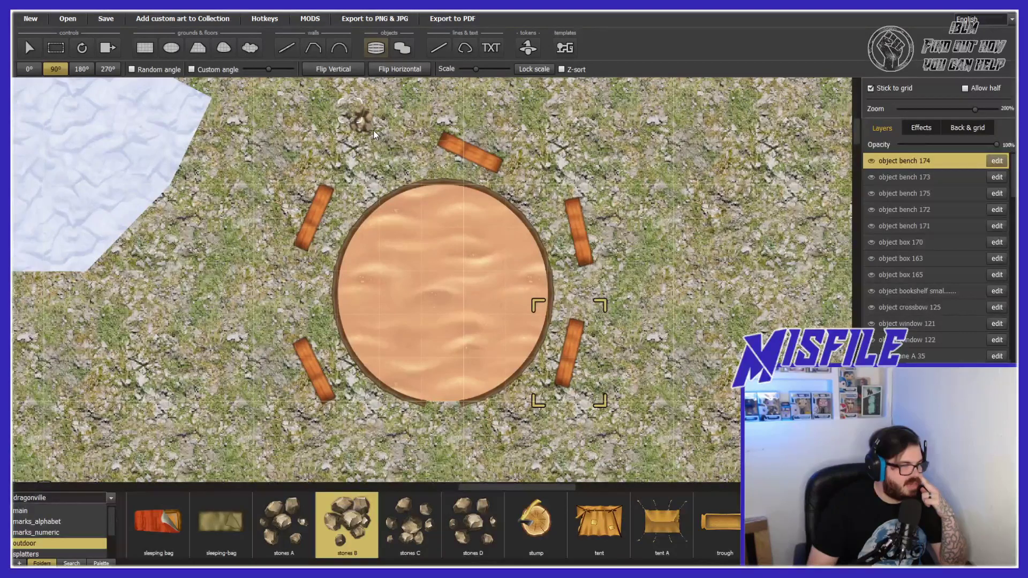
Place stones B on the grass above the arena's upper-left side and stones C well to its lower left
{"action": "left_click", "coordinate": [374, 131]}
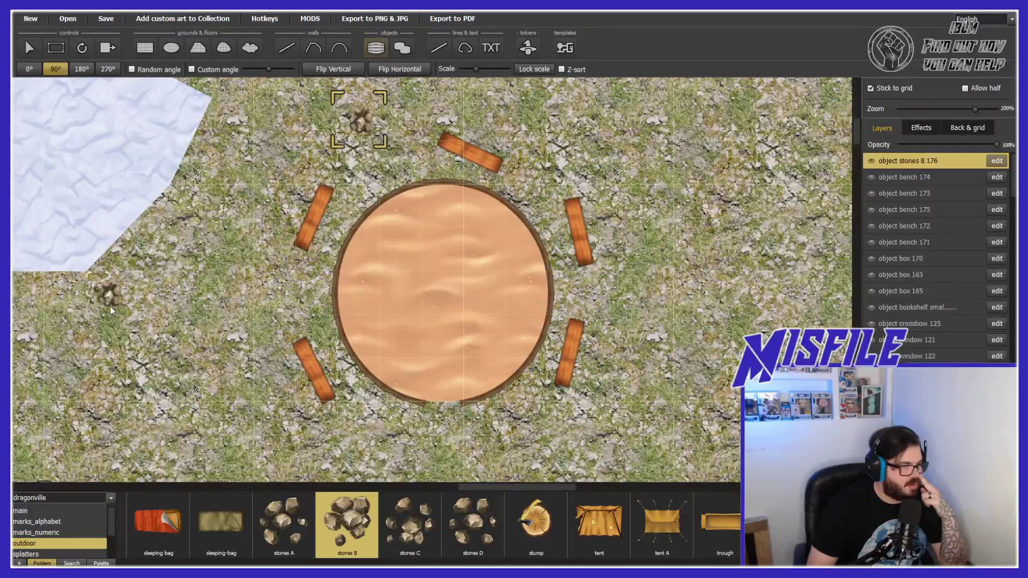
{"action": "left_click", "coordinate": [107, 378]}
Place splatter bloody D near the middle of the sand arena and splatter bloody B near its lower-left edge
{"action": "left_click", "coordinate": [26, 554]}
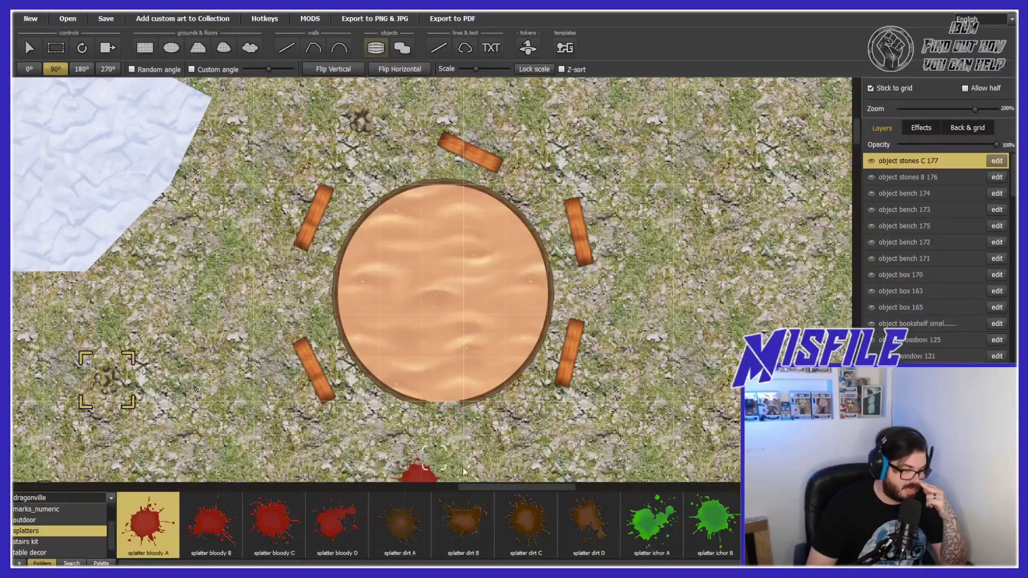
{"action": "left_click", "coordinate": [343, 520]}
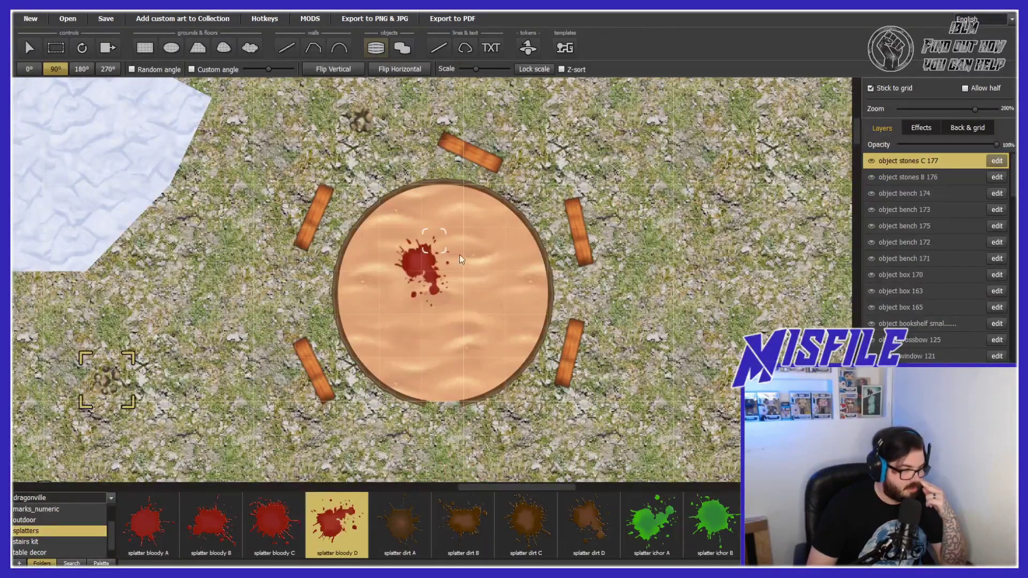
{"action": "scroll", "coordinate": [600, 560], "scroll_direction": "down", "scroll_amount": 2}
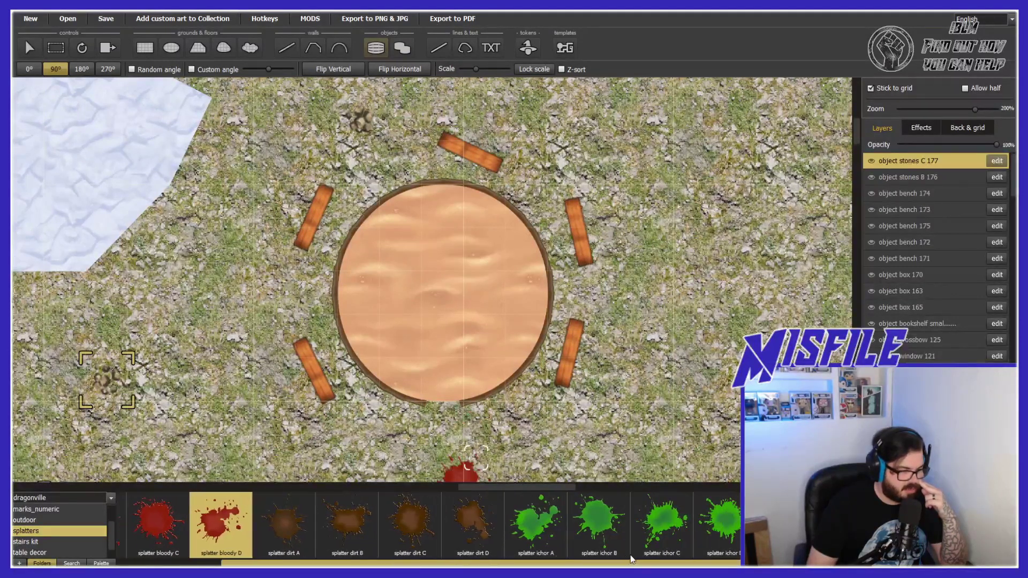
{"action": "scroll", "coordinate": [632, 559], "scroll_direction": "up", "scroll_amount": 2}
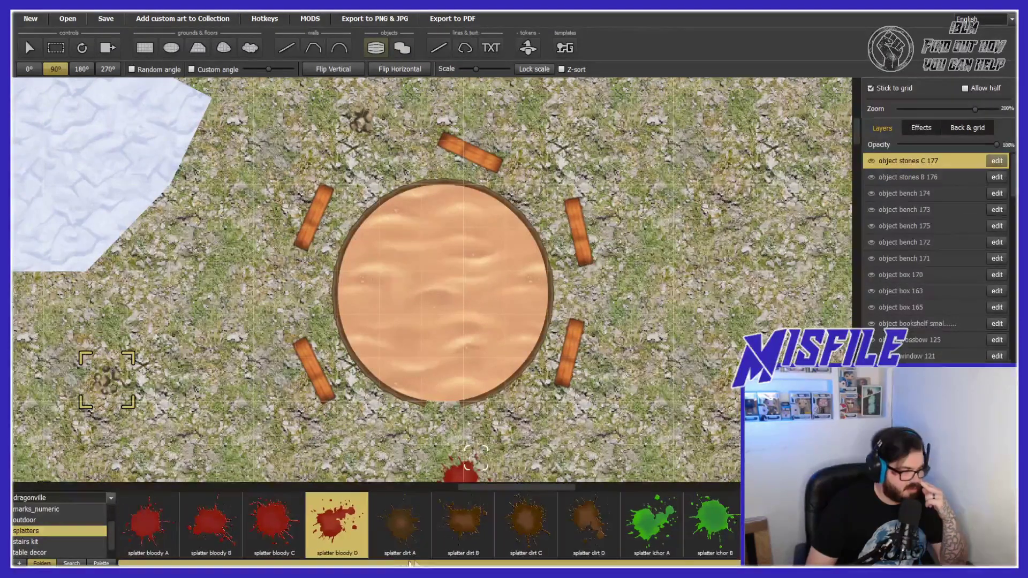
{"action": "left_click", "coordinate": [484, 249]}
{"action": "left_click", "coordinate": [214, 540]}
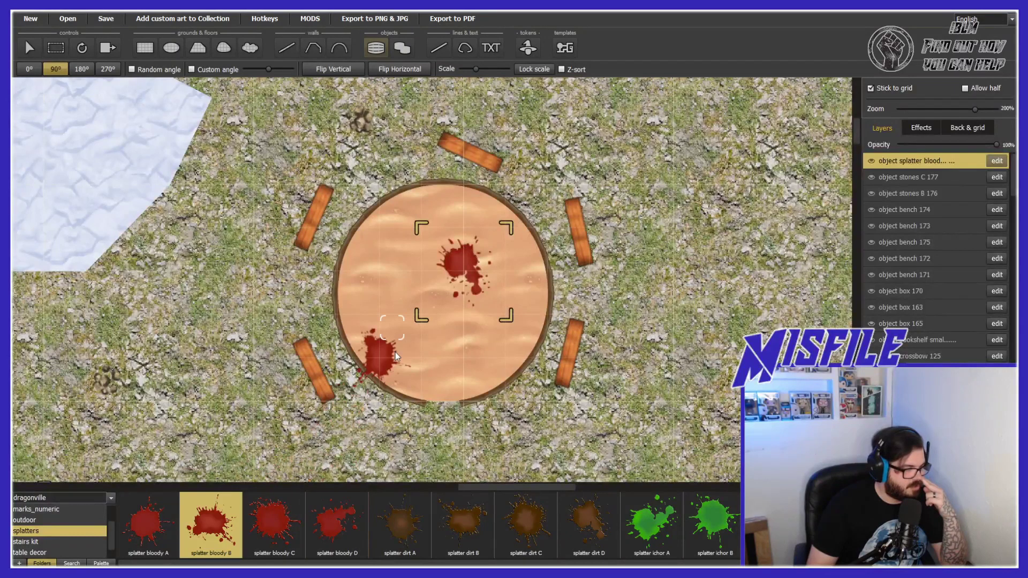
{"action": "left_click", "coordinate": [405, 325]}
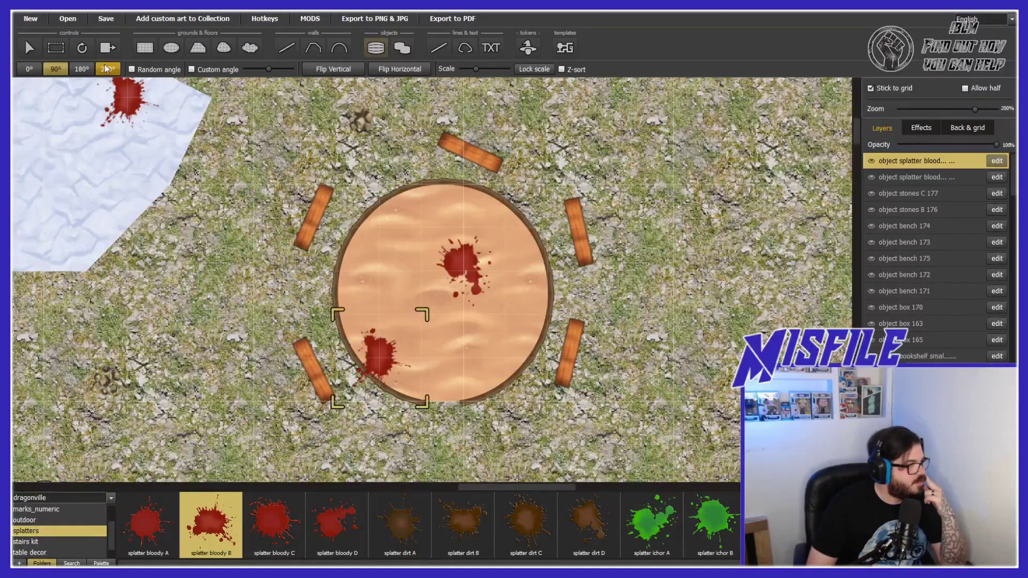
Rotate the blood splatter near the sand arena's lower-left edge so it lies within the sand
{"action": "left_click", "coordinate": [30, 48]}
{"action": "key", "text": "m"}
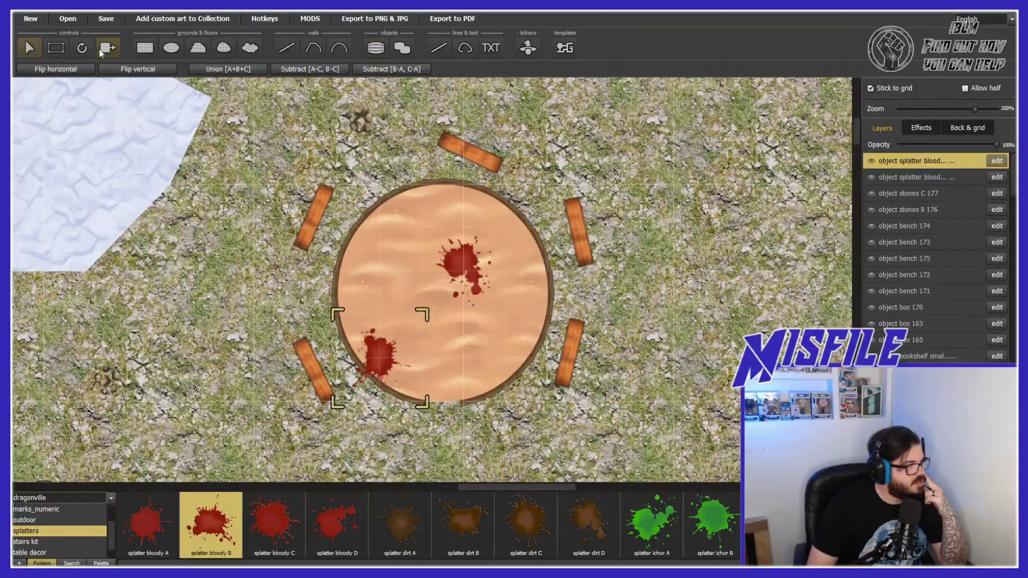
{"action": "key", "text": "r"}
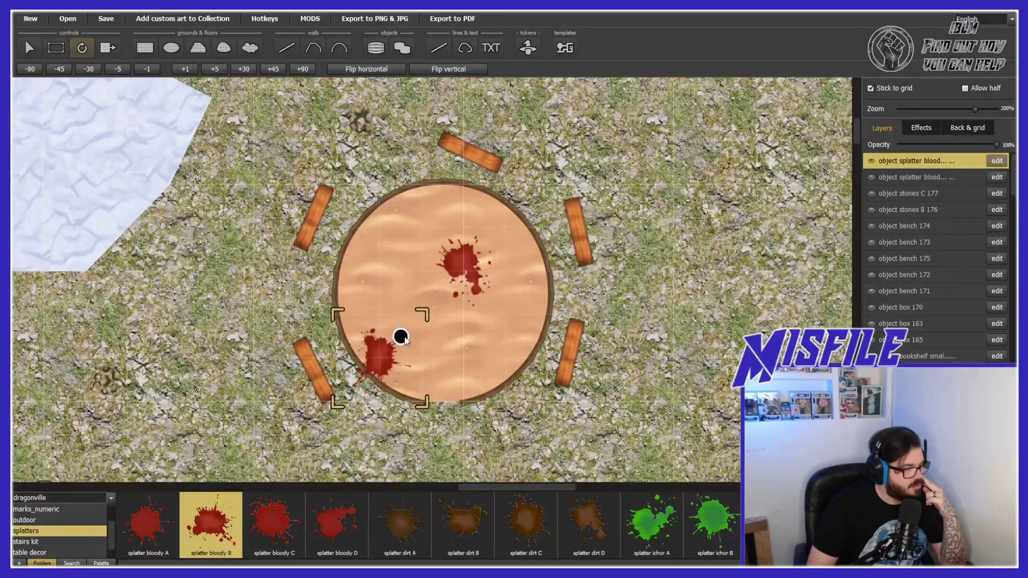
{"action": "left_click_drag", "start_coordinate": [401, 323], "coordinate": [401, 300]}
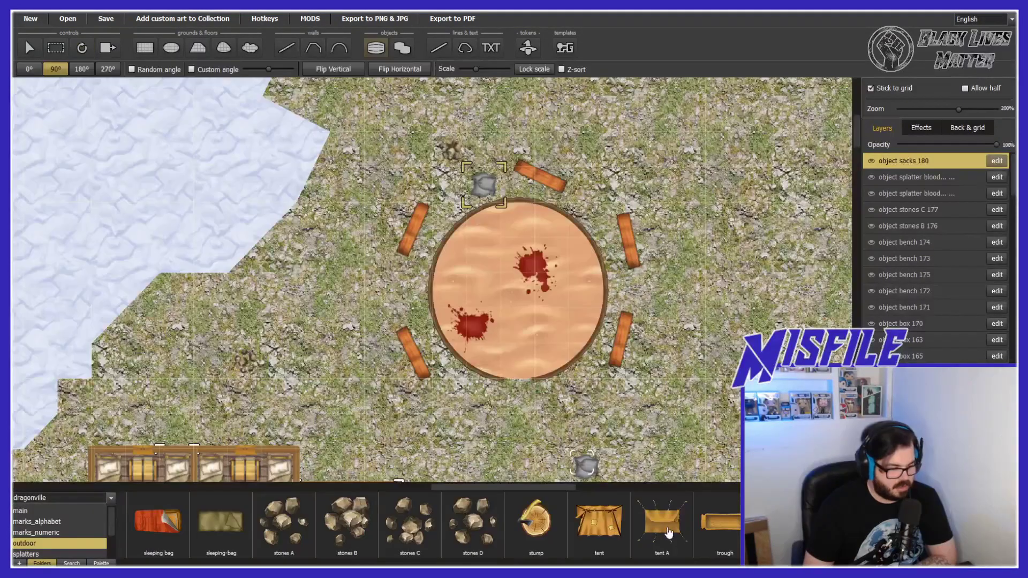
Place tent A on the grass west of the sand arena and rotate it to stand at a slant
{"action": "left_click", "coordinate": [668, 532]}
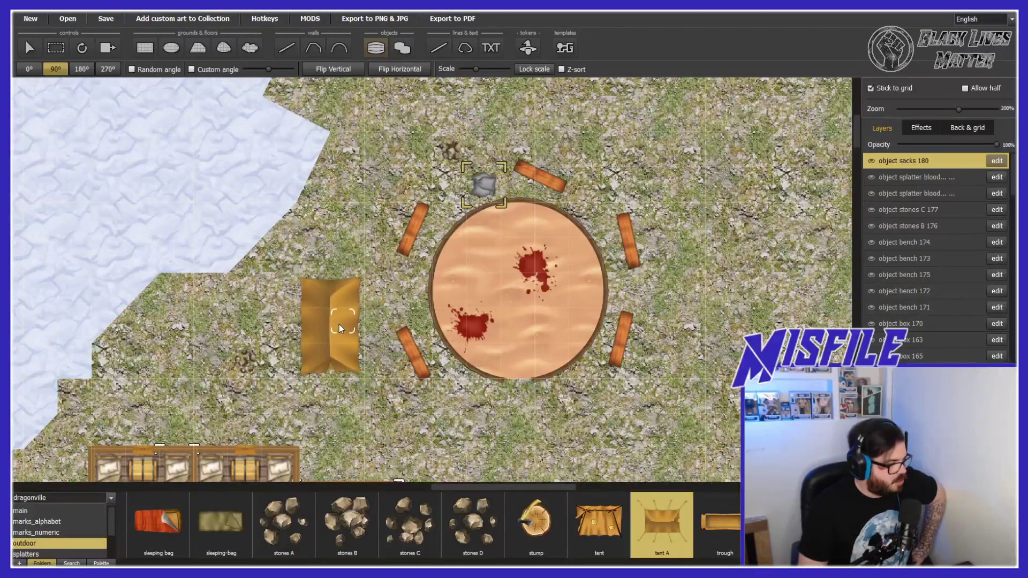
{"action": "left_click", "coordinate": [340, 327]}
{"action": "key", "text": "r"}
{"action": "left_click_drag", "start_coordinate": [324, 353], "coordinate": [319, 358]}
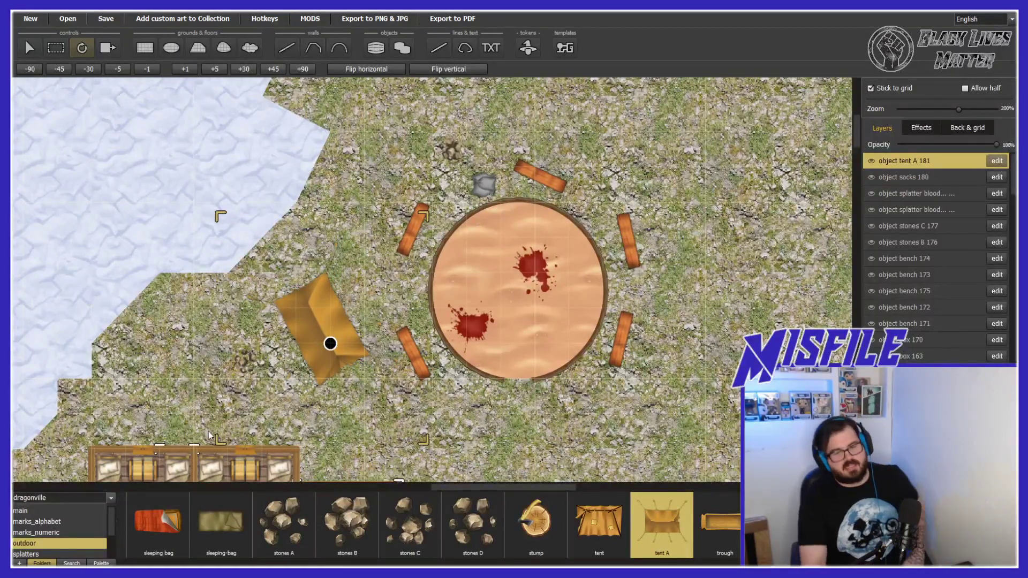
{"action": "key", "text": "Escape"}
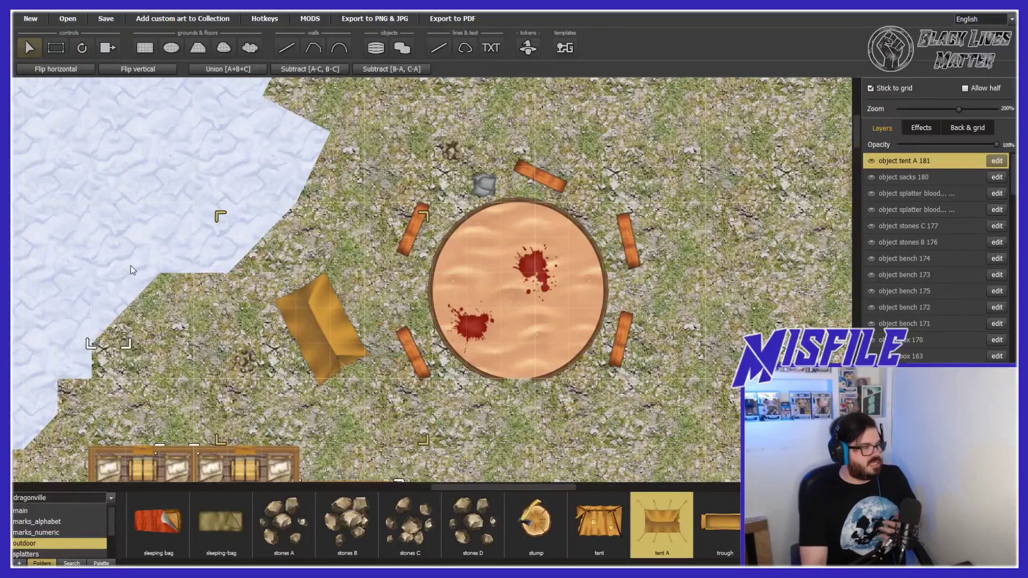
Lower the opacity of the blood splatter near the middle of the sand arena so it looks faded
{"action": "scroll", "coordinate": [133, 269], "scroll_direction": "down", "scroll_amount": 5}
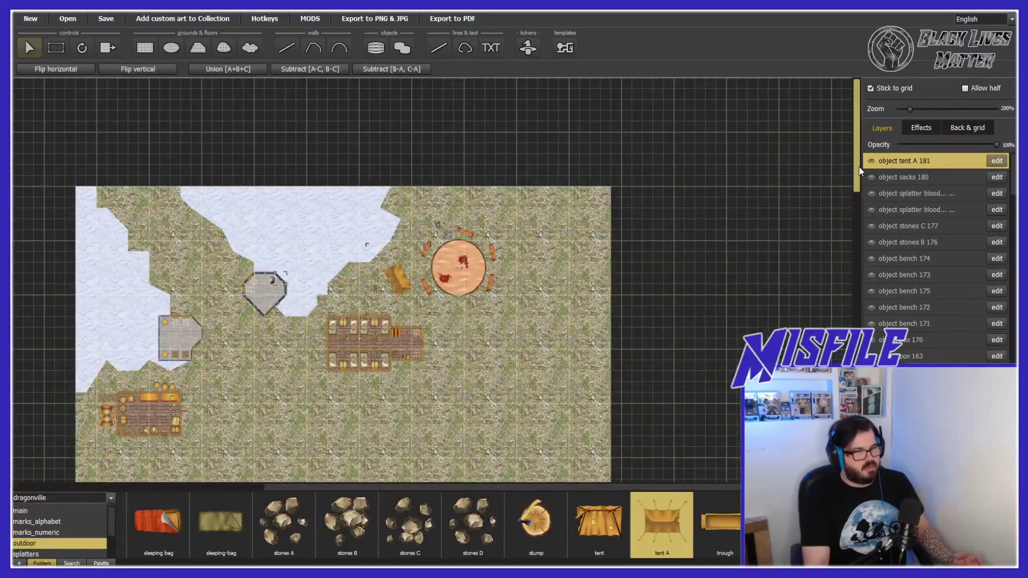
{"action": "left_click_drag", "start_coordinate": [858, 171], "coordinate": [840, 189]}
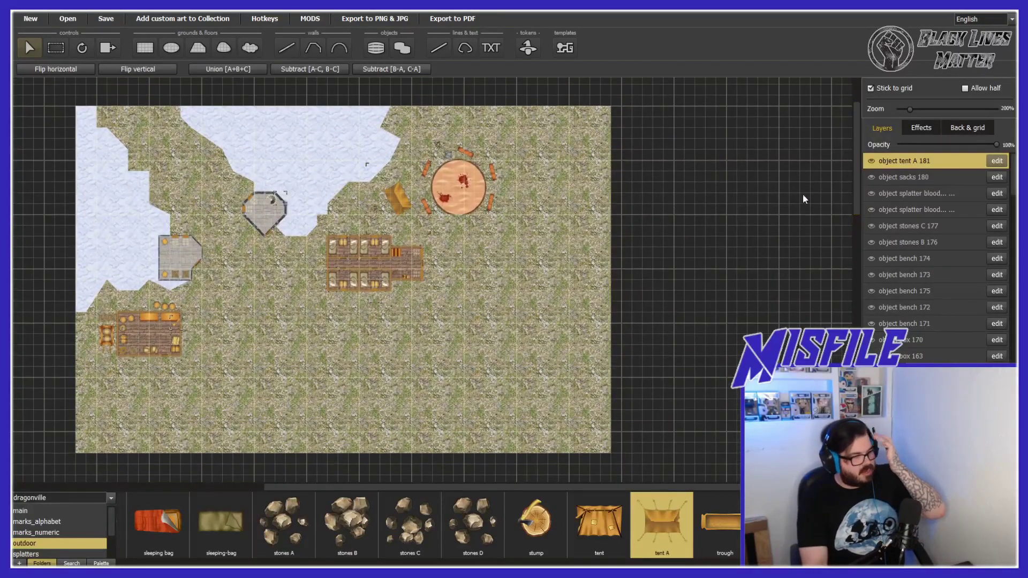
{"action": "scroll", "coordinate": [482, 176], "scroll_direction": "up", "scroll_amount": 3}
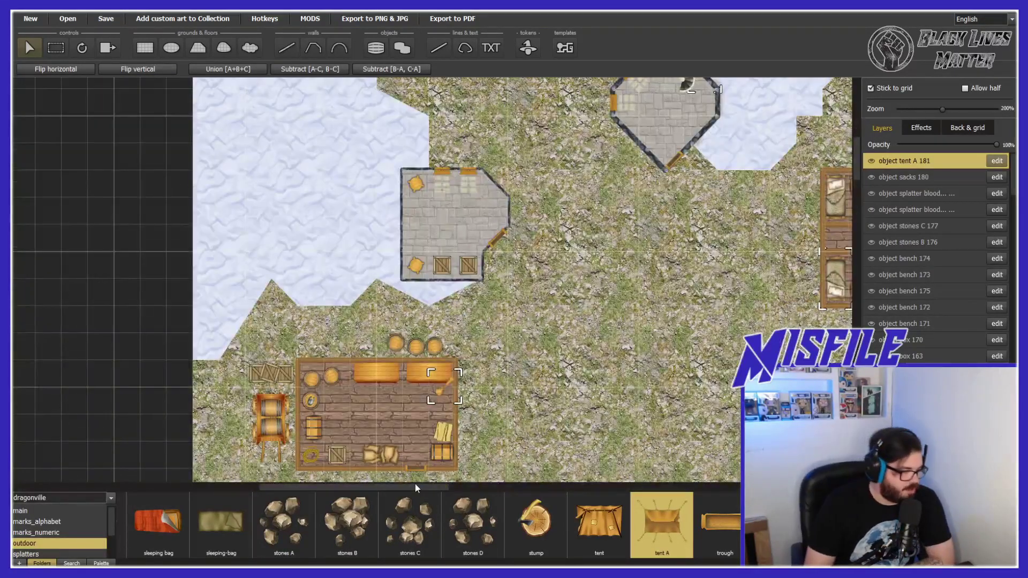
{"action": "scroll", "coordinate": [416, 484], "scroll_direction": "right", "scroll_amount": 5}
{"action": "scroll", "coordinate": [418, 483], "scroll_direction": "left", "scroll_amount": 5}
{"action": "scroll", "coordinate": [509, 215], "scroll_direction": "up", "scroll_amount": 3}
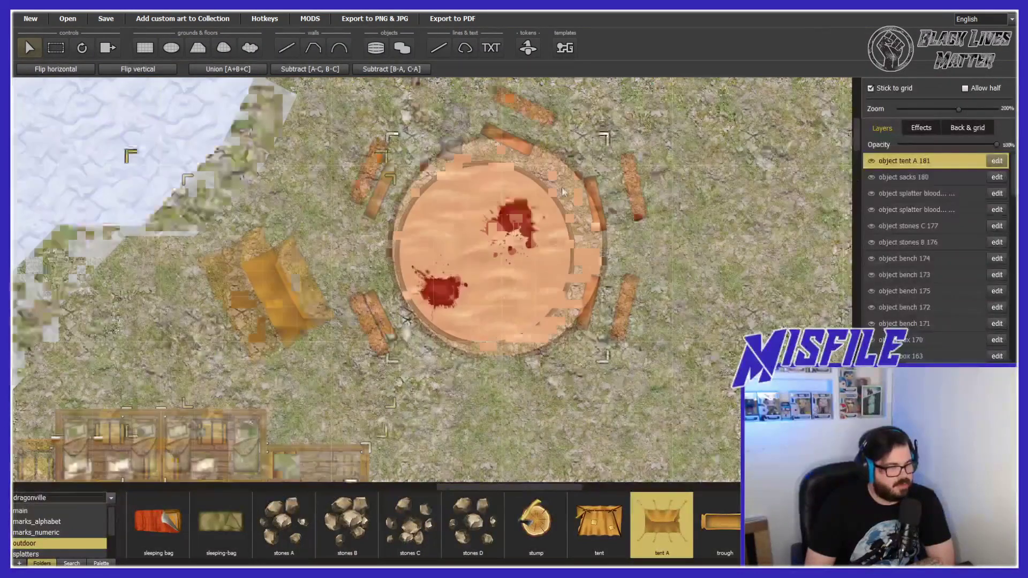
{"action": "left_click", "coordinate": [507, 213]}
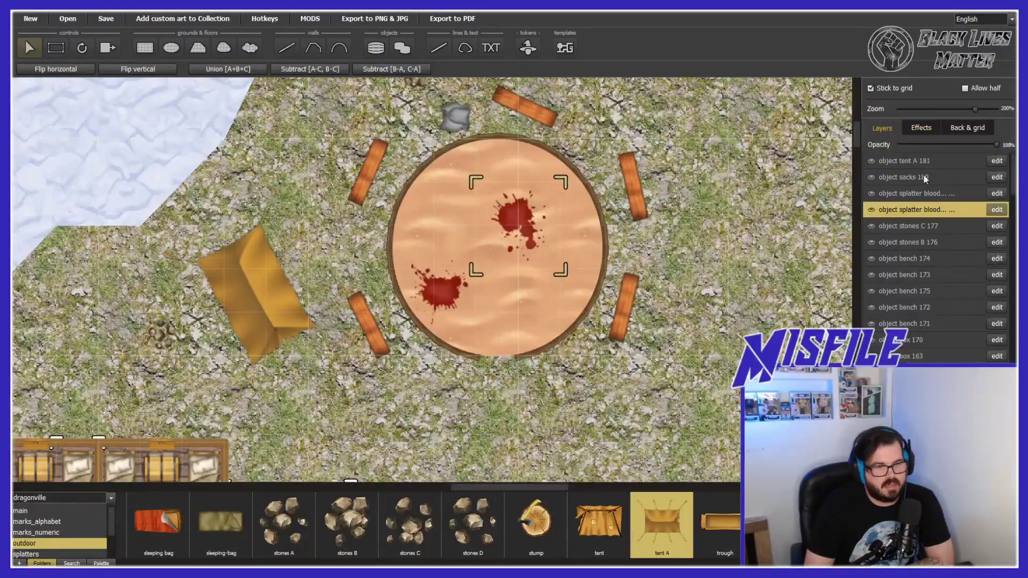
{"action": "left_click", "coordinate": [997, 209]}
{"action": "left_click_drag", "start_coordinate": [994, 145], "coordinate": [936, 145]}
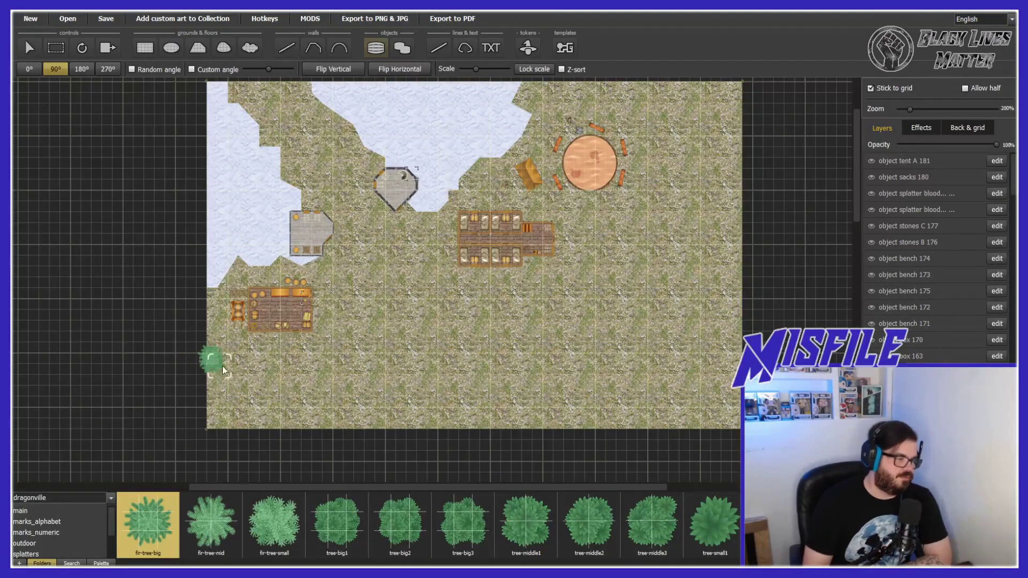
Draw two adjoining rectangles of flooring B as an L-shaped building on the grass southeast of the bedroom building
{"action": "left_click_drag", "start_coordinate": [857, 200], "coordinate": [853, 206]}
{"action": "scroll", "coordinate": [828, 218], "scroll_direction": "right", "scroll_amount": 1}
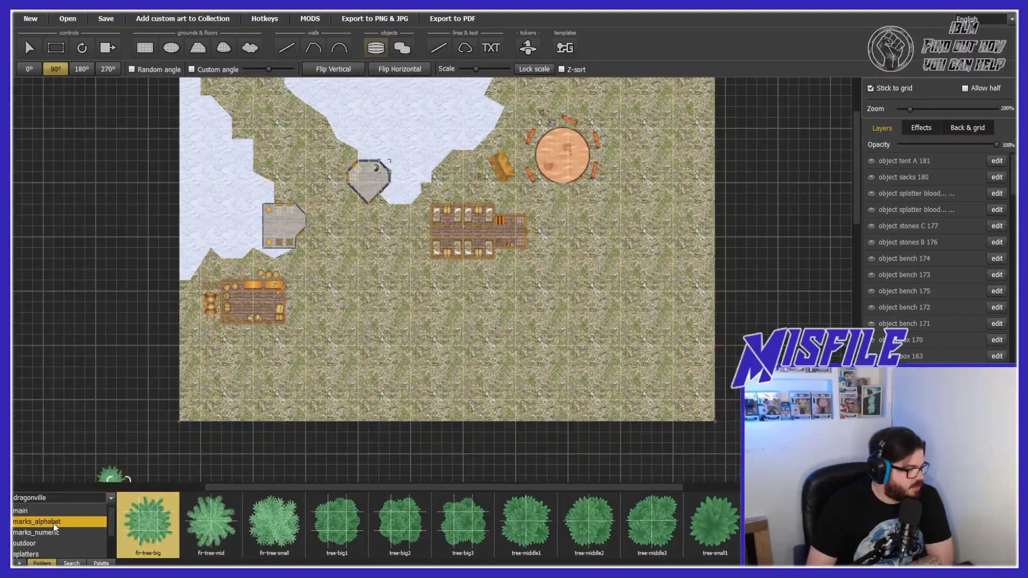
{"action": "left_click", "coordinate": [144, 47]}
{"action": "scroll", "coordinate": [479, 222], "scroll_direction": "up", "scroll_amount": 2}
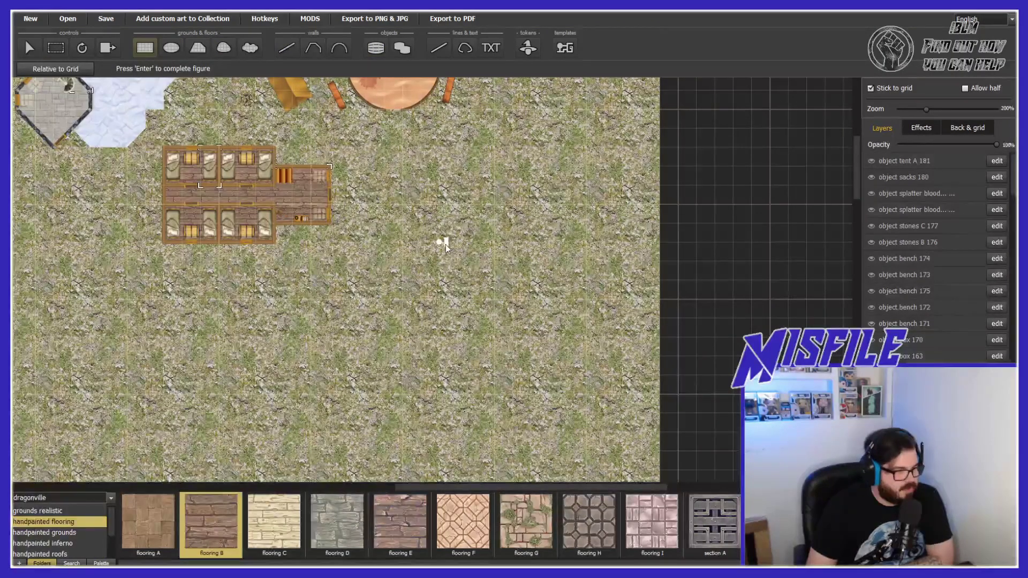
{"action": "left_click_drag", "start_coordinate": [446, 244], "coordinate": [568, 431]}
{"action": "left_click_drag", "start_coordinate": [569, 243], "coordinate": [642, 338]}
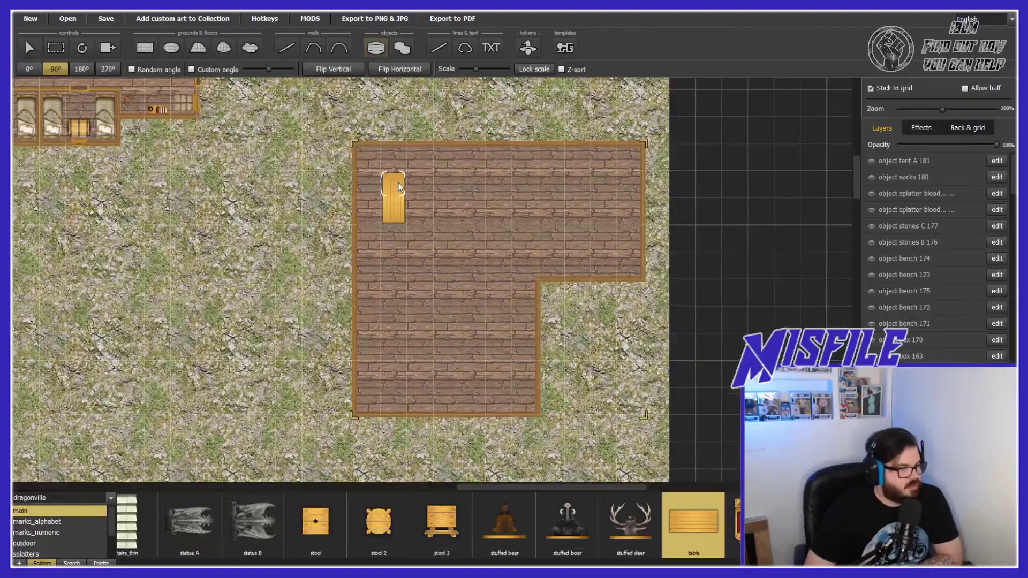
Place two tables along the new building's west side, then find double doors and set them in the west wall between the tables
{"action": "left_click", "coordinate": [394, 198]}
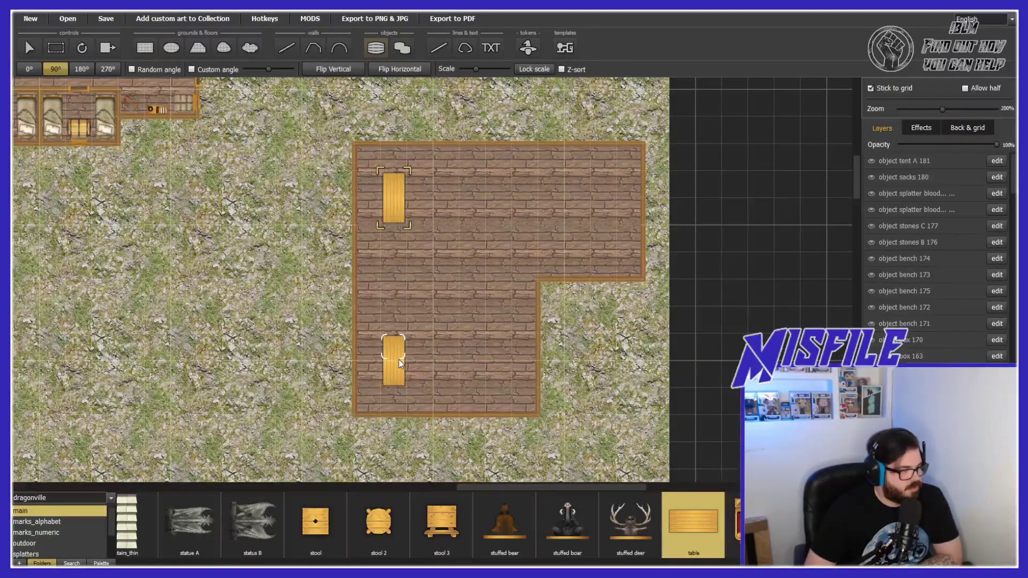
{"action": "left_click", "coordinate": [400, 357]}
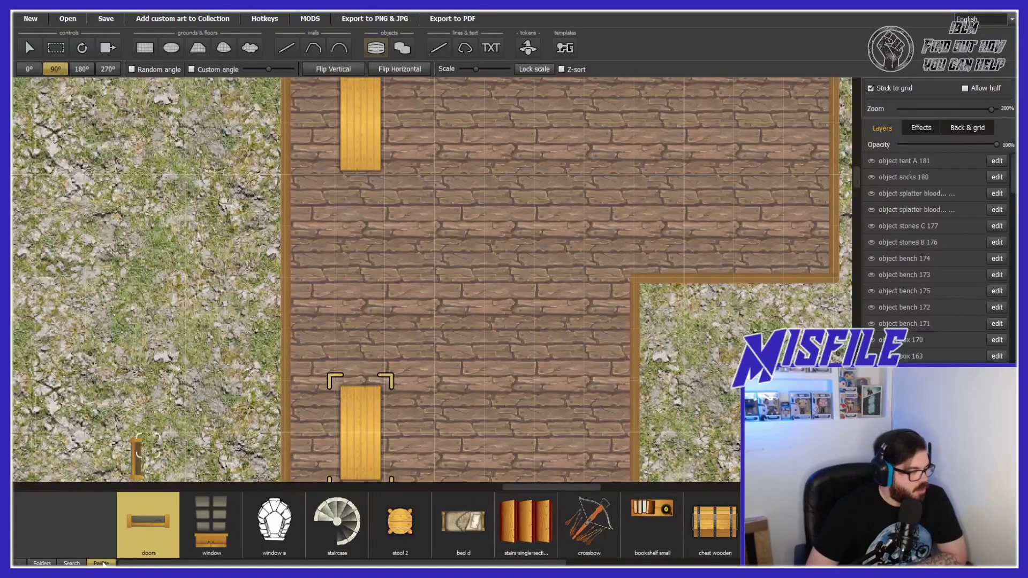
{"action": "left_click", "coordinate": [71, 563]}
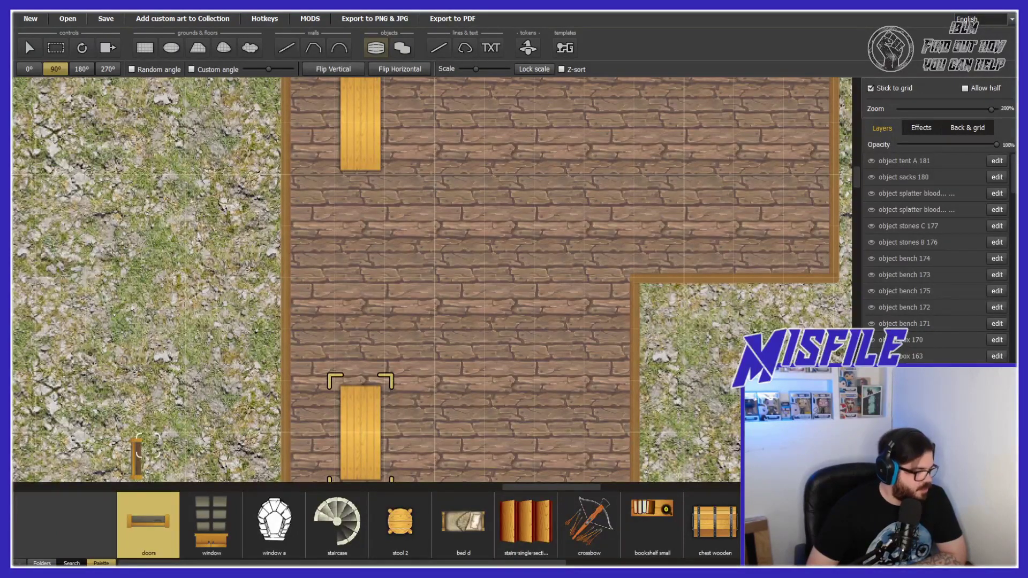
{"action": "left_click", "coordinate": [92, 519]}
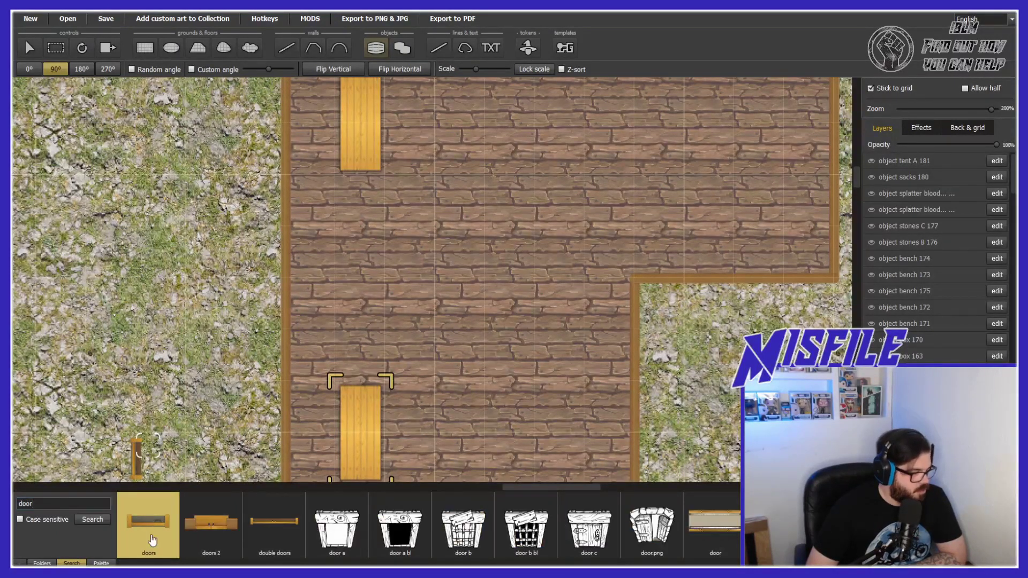
{"action": "left_click", "coordinate": [270, 530]}
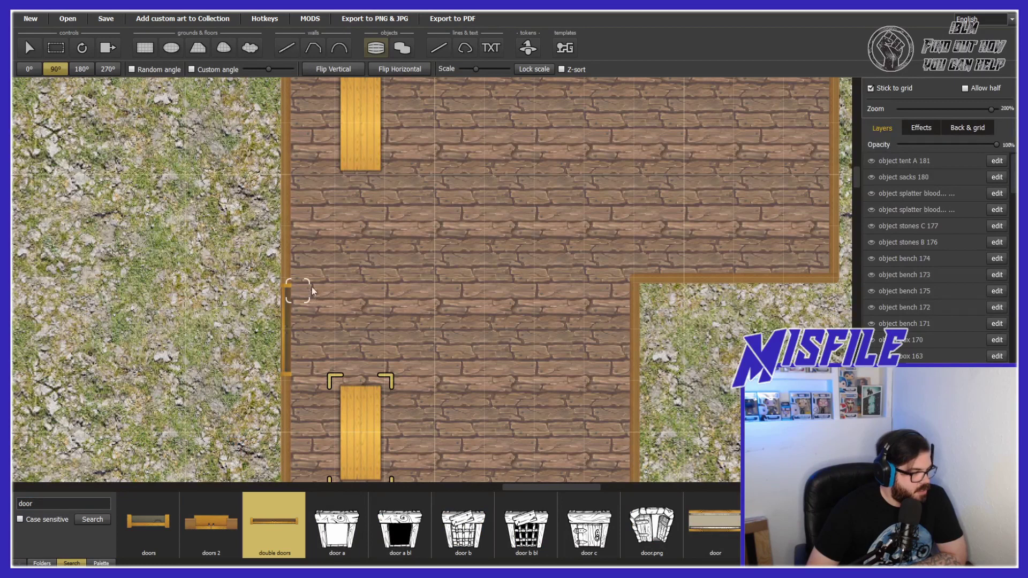
{"action": "left_click", "coordinate": [296, 259]}
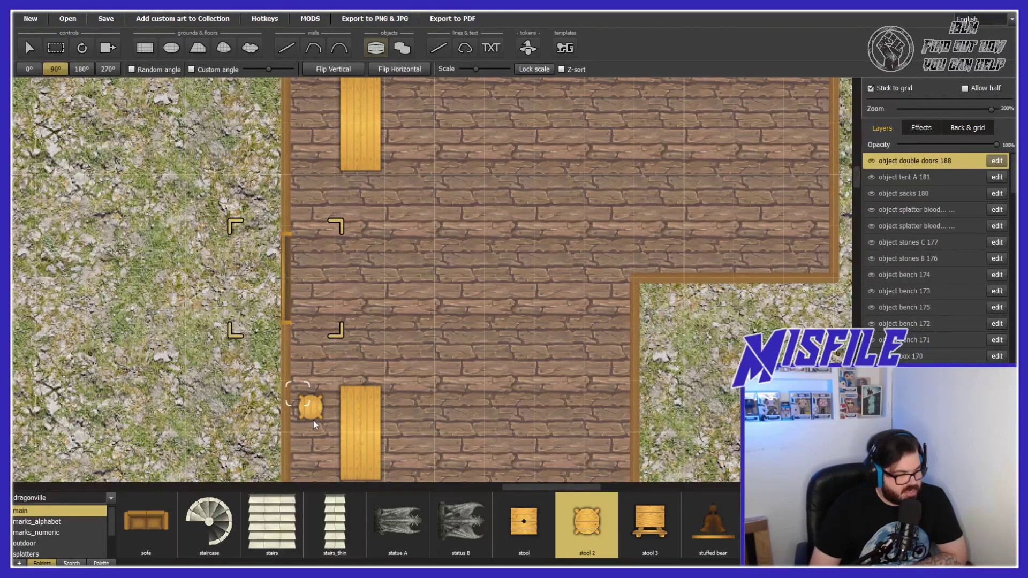
Place stool 3 seats along the west sides of the two southern tables in the large room
{"action": "left_click", "coordinate": [648, 526]}
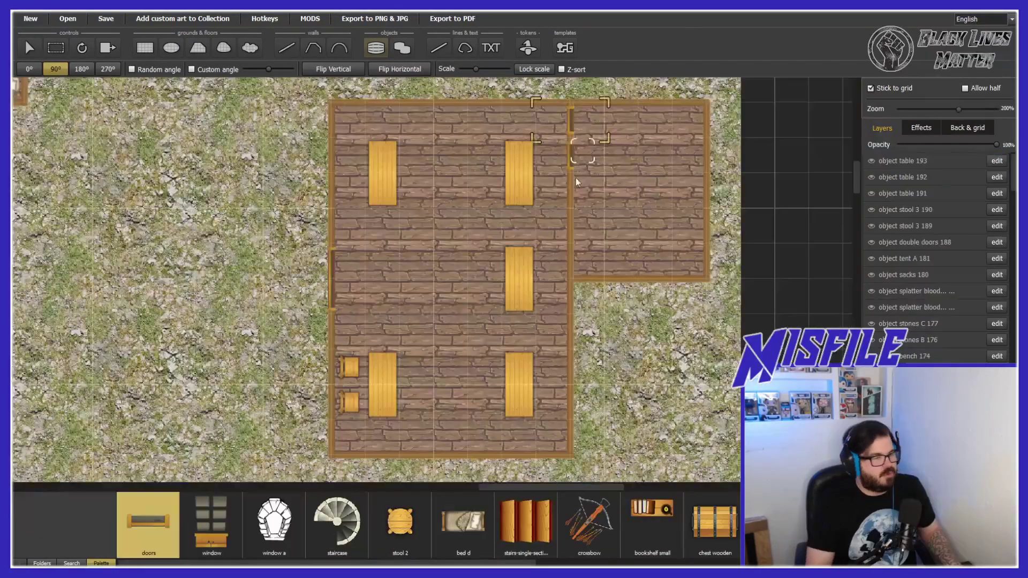
{"action": "scroll", "coordinate": [107, 519], "scroll_direction": "down", "scroll_amount": 10}
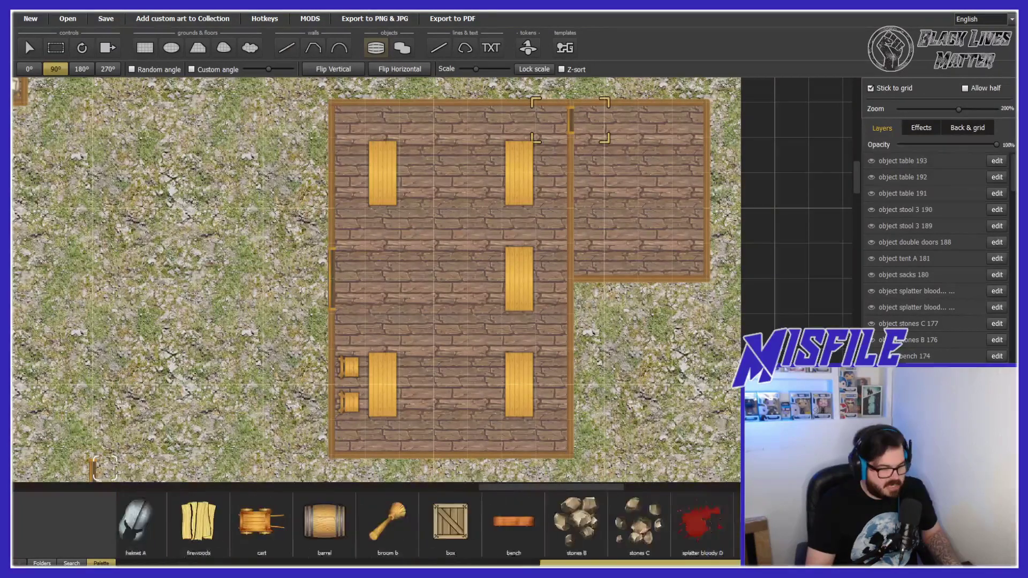
{"action": "left_click", "coordinate": [484, 404]}
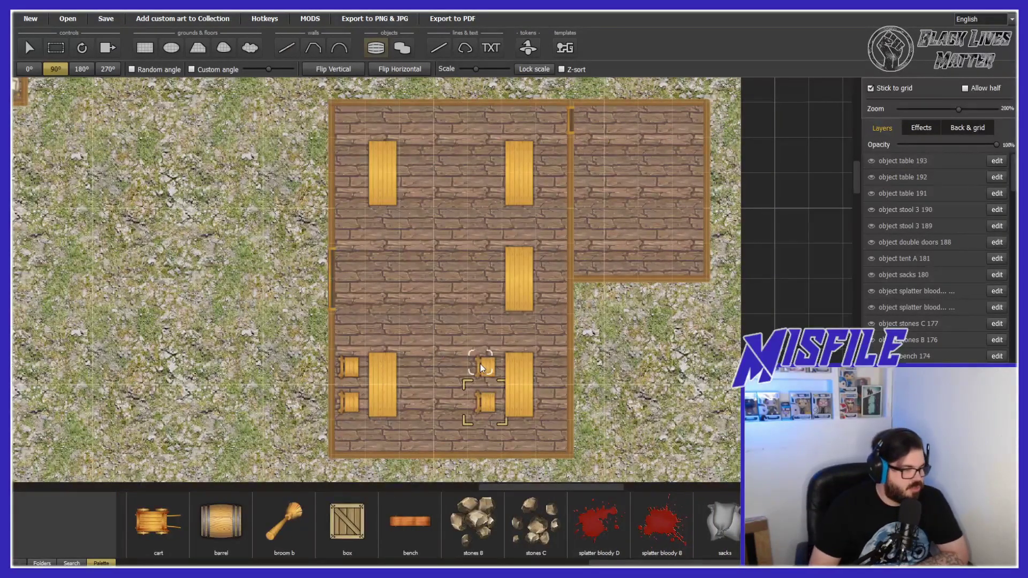
{"action": "left_click", "coordinate": [484, 370]}
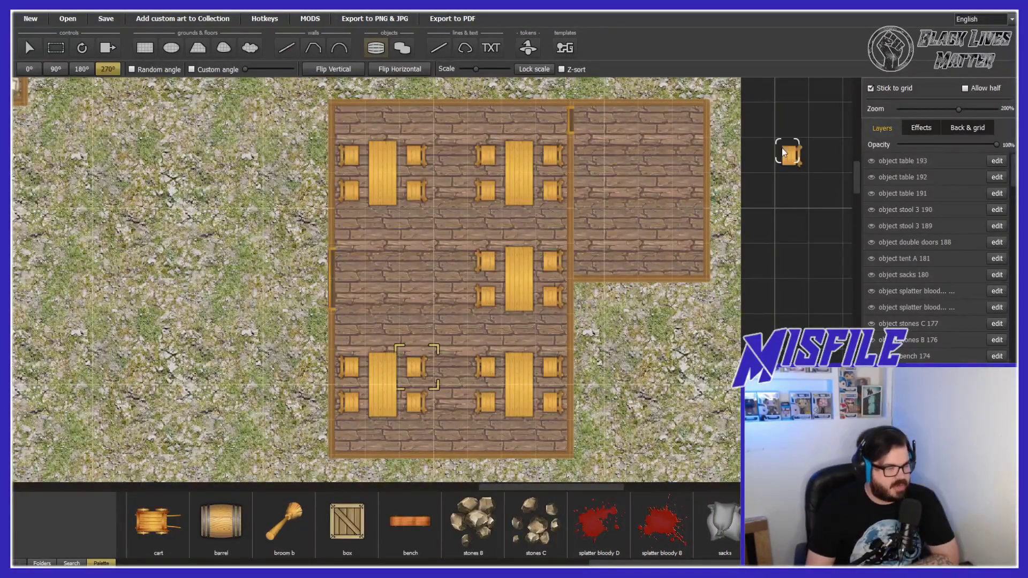
Lay tavern and tavern 2 table decor lengthwise on the five tables in the large room
{"action": "scroll", "coordinate": [702, 134], "scroll_direction": "up", "scroll_amount": 2}
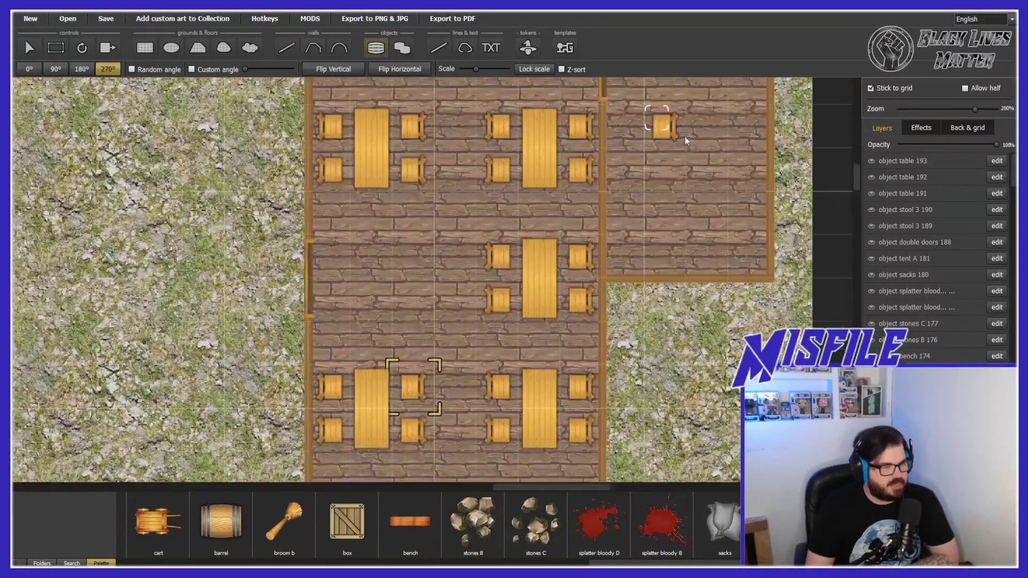
{"action": "left_click_drag", "start_coordinate": [535, 487], "coordinate": [570, 485]}
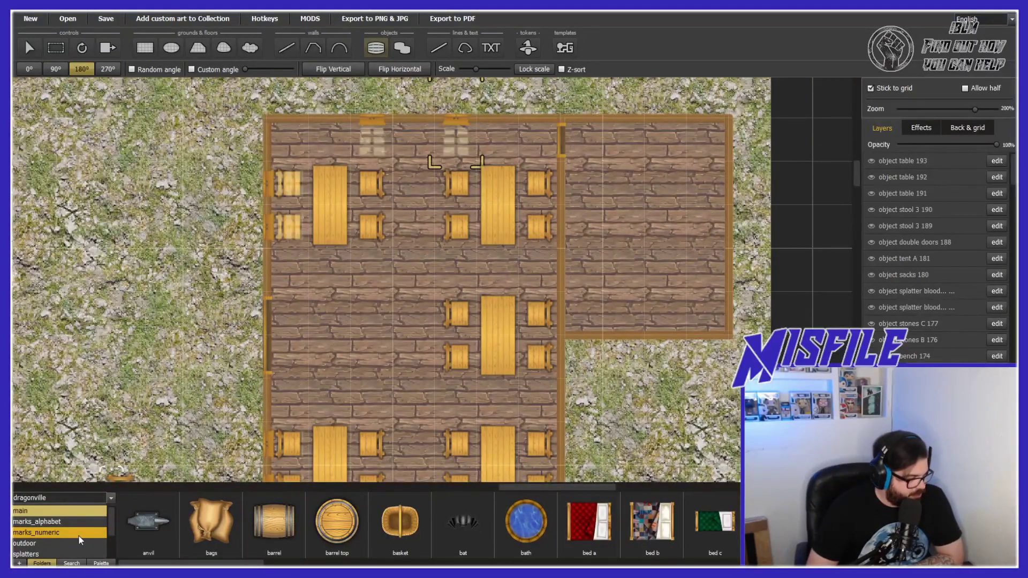
{"action": "scroll", "coordinate": [79, 535], "scroll_direction": "down", "scroll_amount": 3}
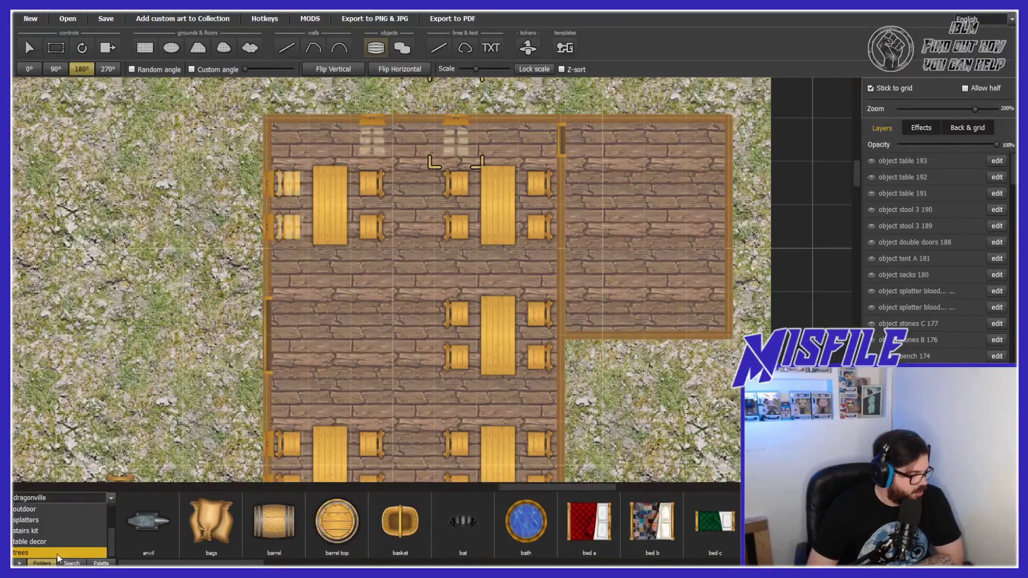
{"action": "left_click", "coordinate": [79, 540]}
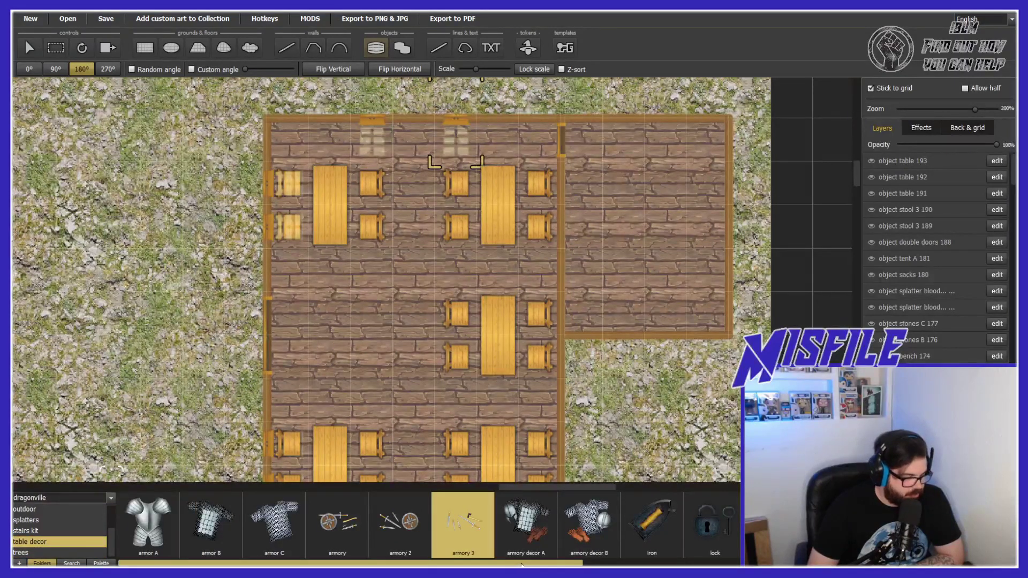
{"action": "scroll", "coordinate": [649, 565], "scroll_direction": "down", "scroll_amount": 4}
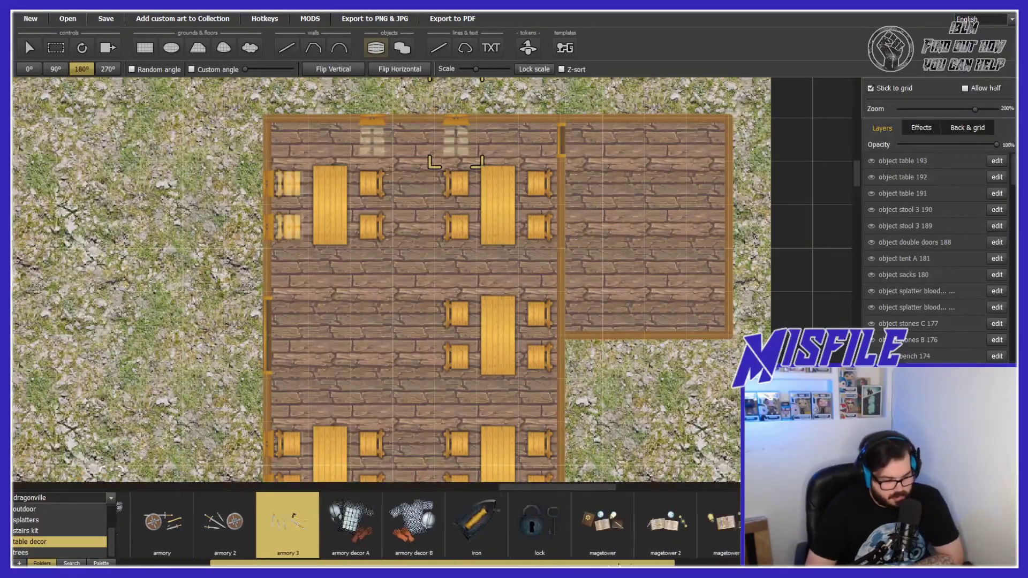
{"action": "scroll", "coordinate": [649, 566], "scroll_direction": "down", "scroll_amount": 4}
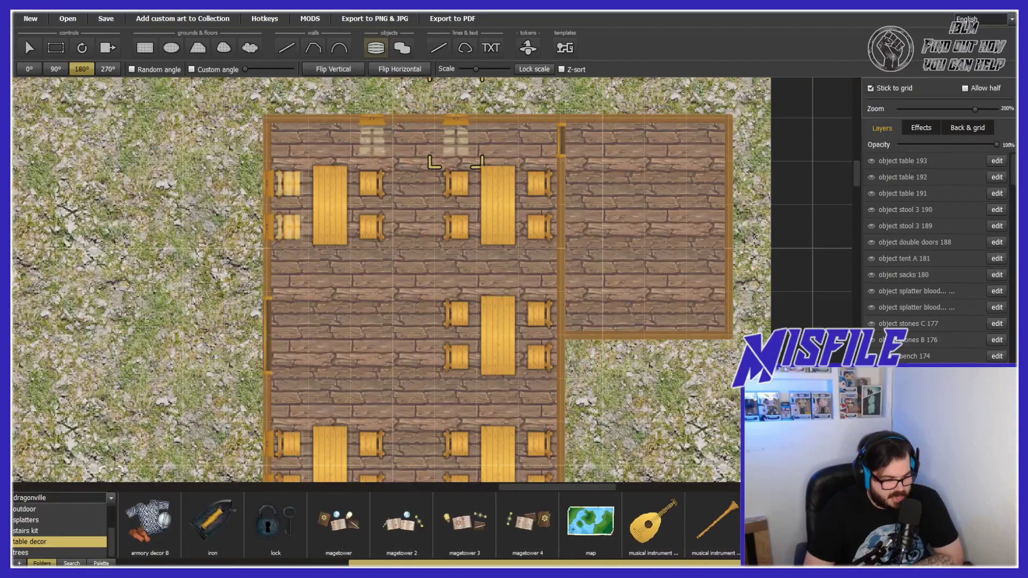
{"action": "scroll", "coordinate": [427, 527], "scroll_direction": "down", "scroll_amount": 4}
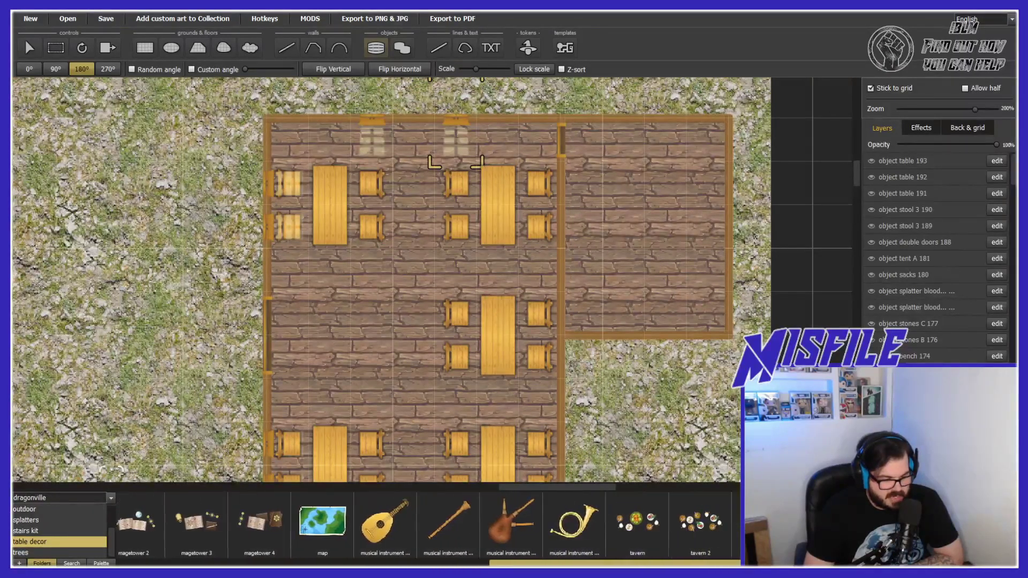
{"action": "scroll", "coordinate": [427, 527], "scroll_direction": "down", "scroll_amount": 1}
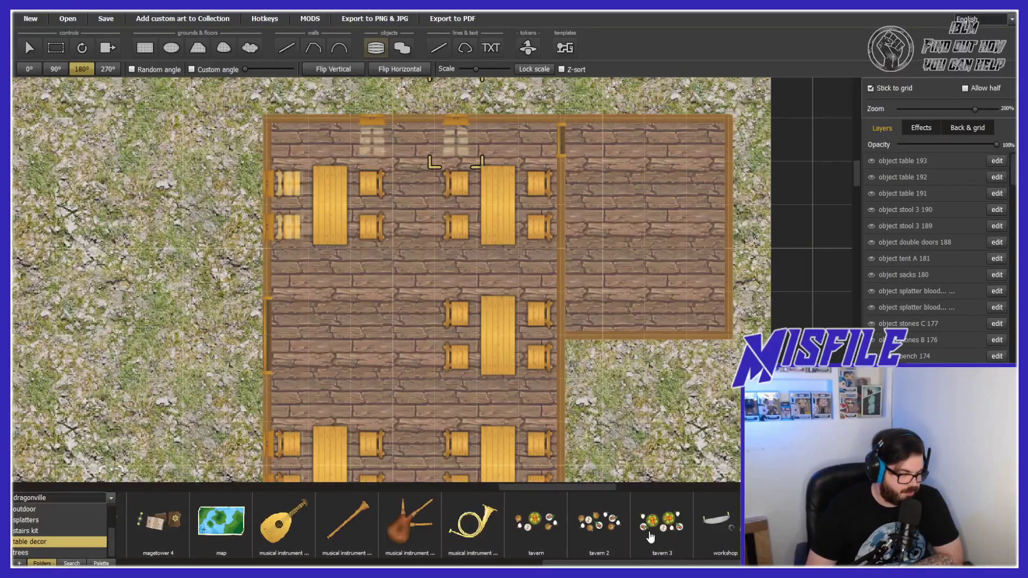
{"action": "left_click", "coordinate": [676, 528]}
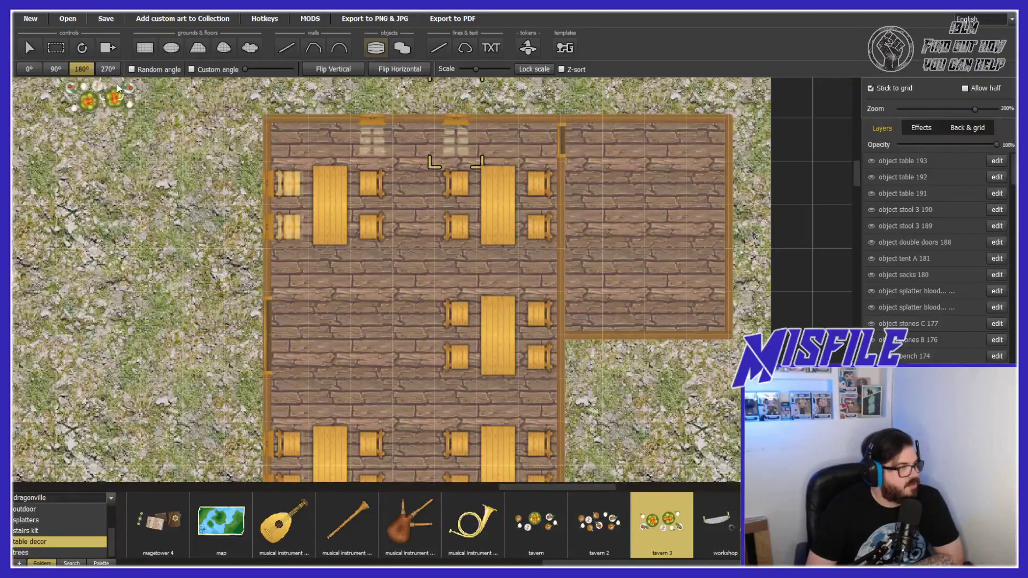
{"action": "left_click", "coordinate": [59, 71]}
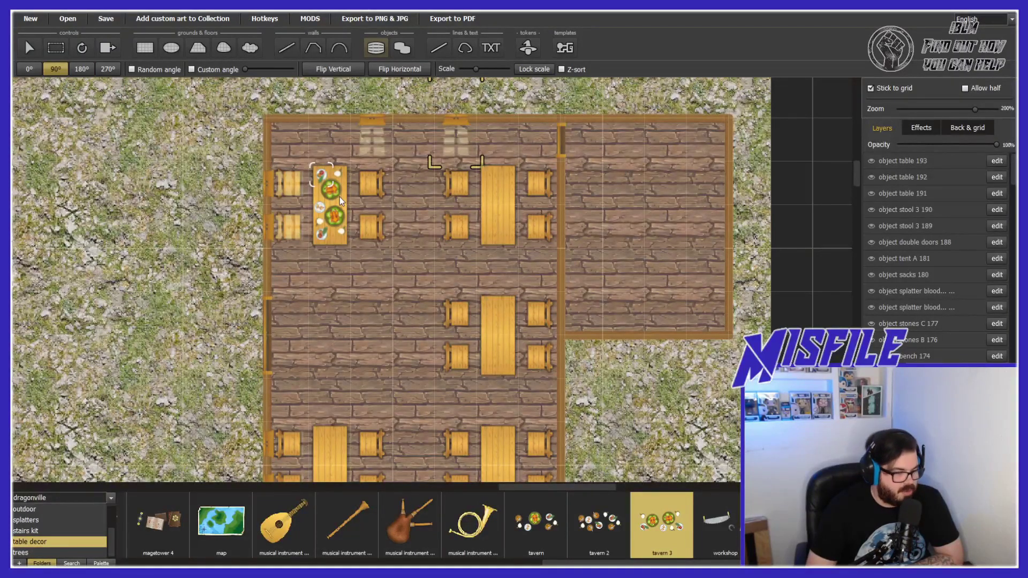
{"action": "left_click", "coordinate": [541, 530]}
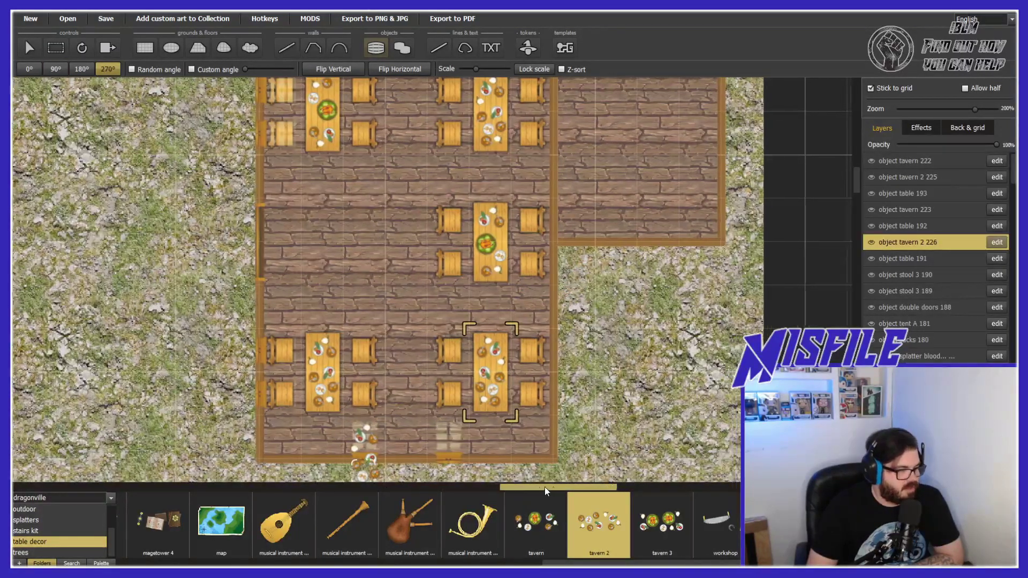
Place fireplace-A against the east wall in the small room's northeast corner, with a dish soup in front of it
{"action": "left_click_drag", "start_coordinate": [544, 486], "coordinate": [561, 487]}
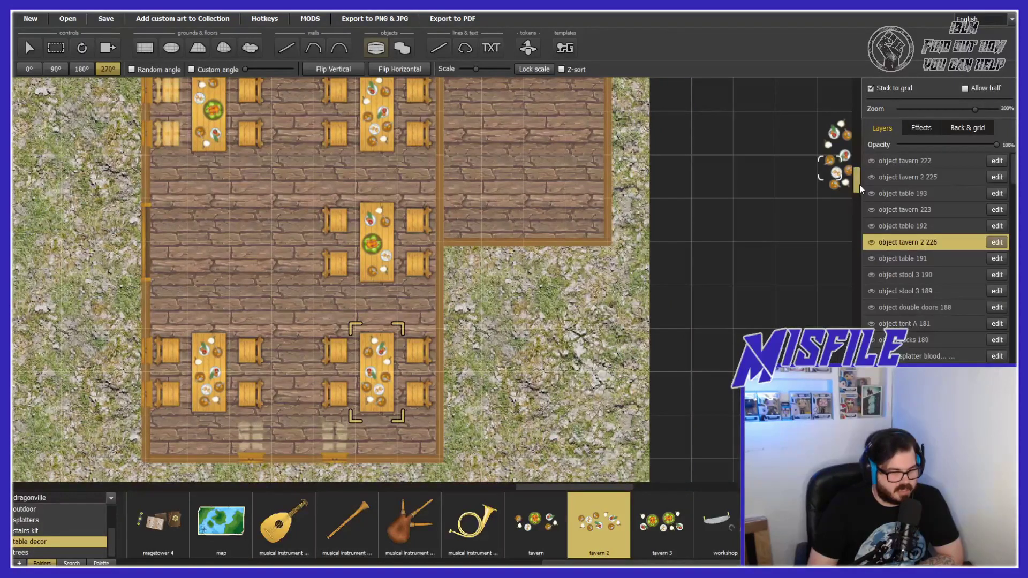
{"action": "scroll", "coordinate": [859, 185], "scroll_direction": "up", "scroll_amount": 1}
{"action": "left_click_drag", "start_coordinate": [658, 564], "coordinate": [579, 556]}
{"action": "left_click", "coordinate": [577, 555]}
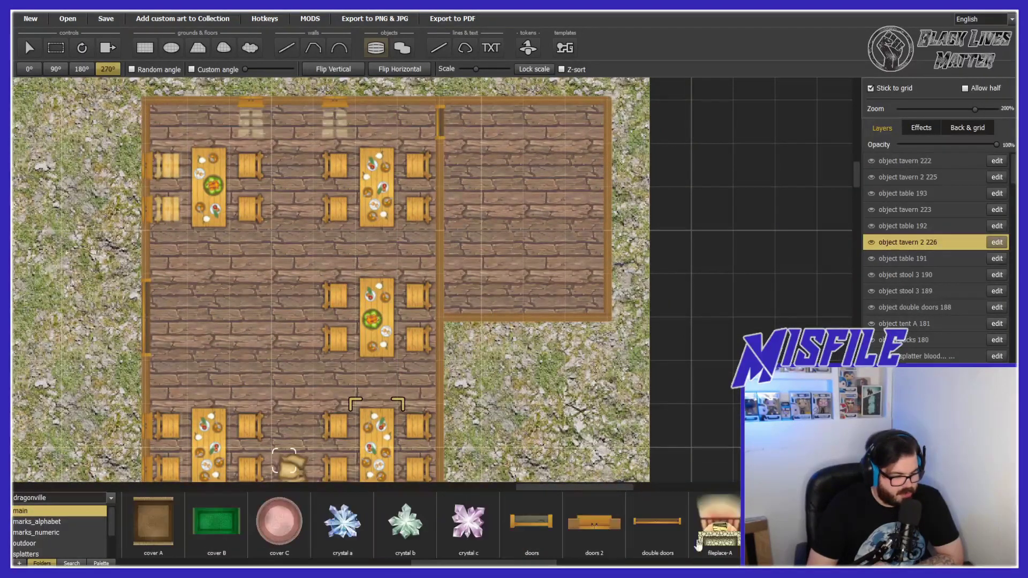
{"action": "left_click", "coordinate": [556, 170]}
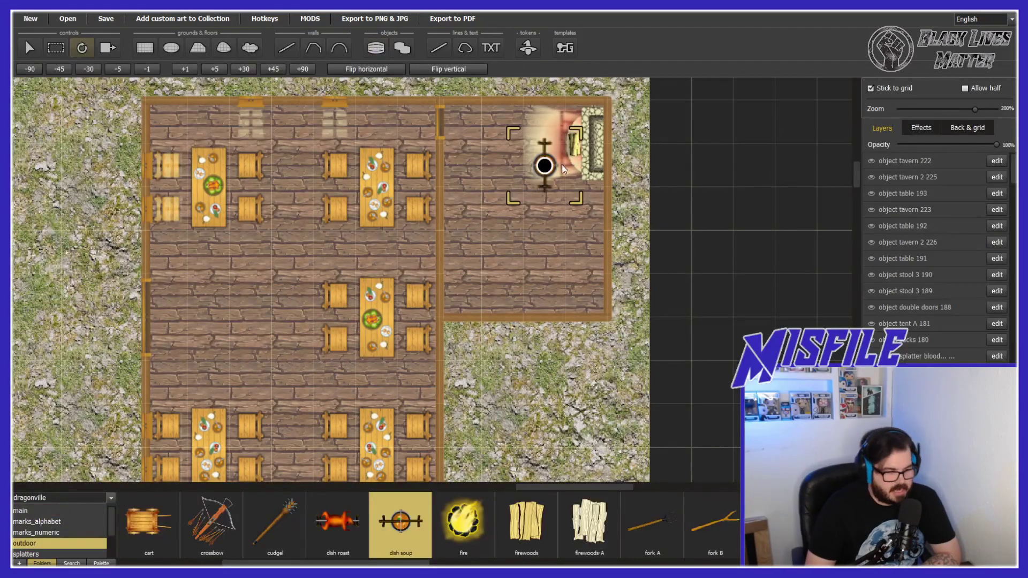
{"action": "key", "text": "Escape"}
Set doors in the small room's south wall and place two barrel tops on the grass just outside it
{"action": "mouse_move", "coordinate": [413, 564]}
{"action": "left_mouse_down"}
{"action": "mouse_move", "coordinate": [428, 563]}
{"action": "mouse_move", "coordinate": [404, 565]}
{"action": "left_mouse_up"}
{"action": "left_click", "coordinate": [102, 563]}
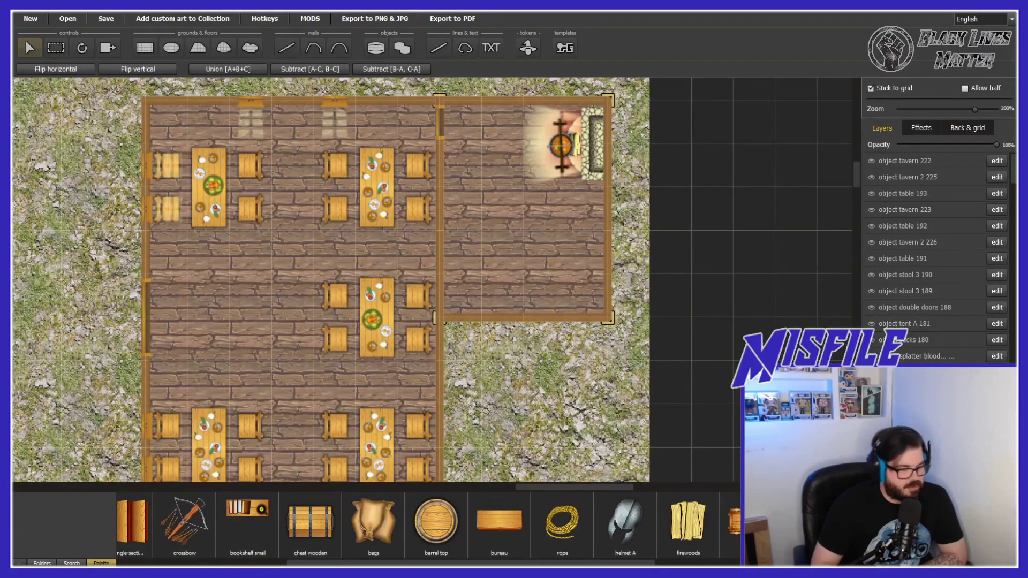
{"action": "scroll", "coordinate": [397, 552], "scroll_direction": "left", "scroll_amount": 10}
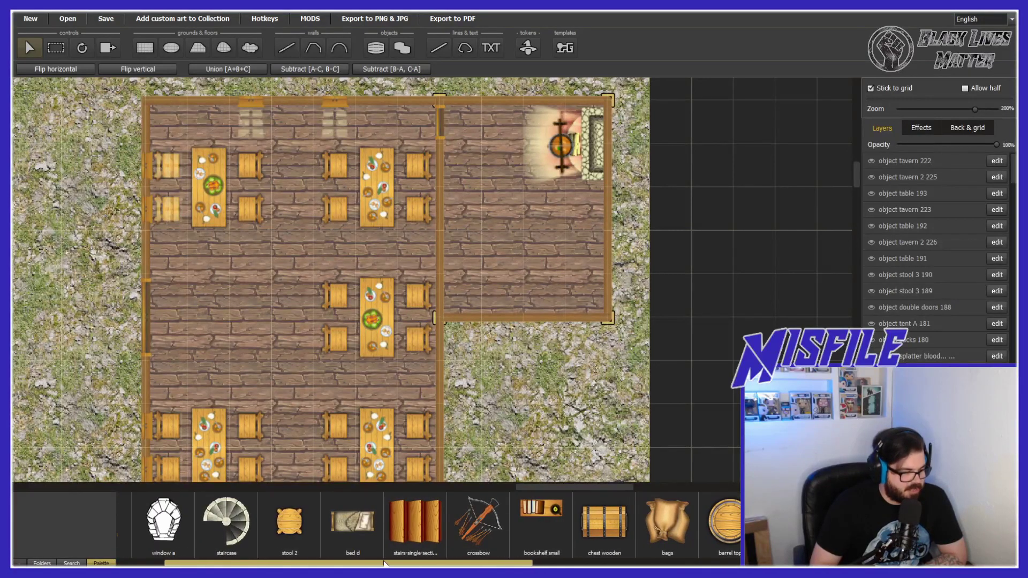
{"action": "left_click_drag", "start_coordinate": [394, 563], "coordinate": [601, 562]}
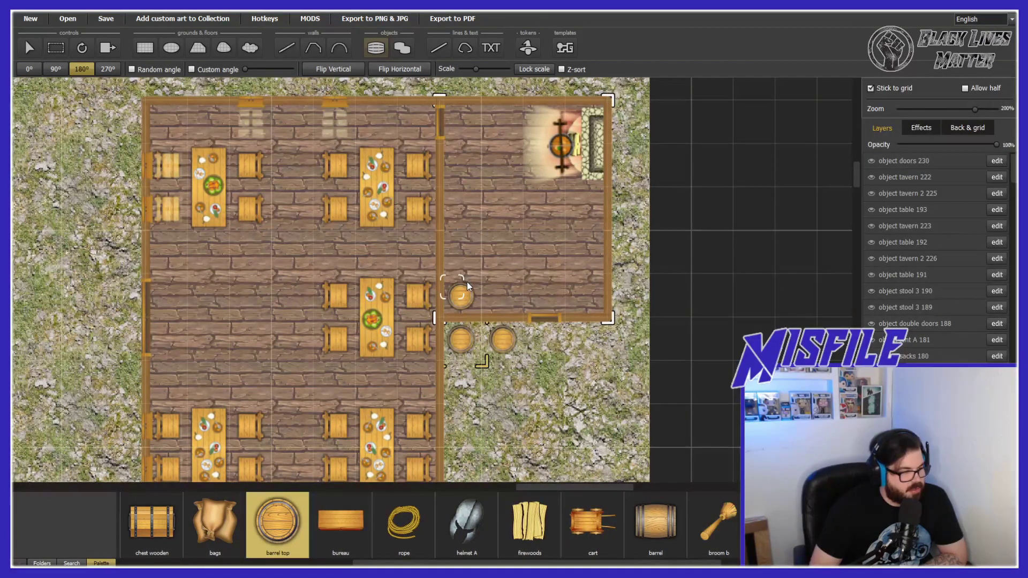
Place three barrel tops inside the small room's southwest corner
{"action": "left_click", "coordinate": [466, 282]}
{"action": "left_click", "coordinate": [493, 283]}
{"action": "left_click", "coordinate": [474, 249]}
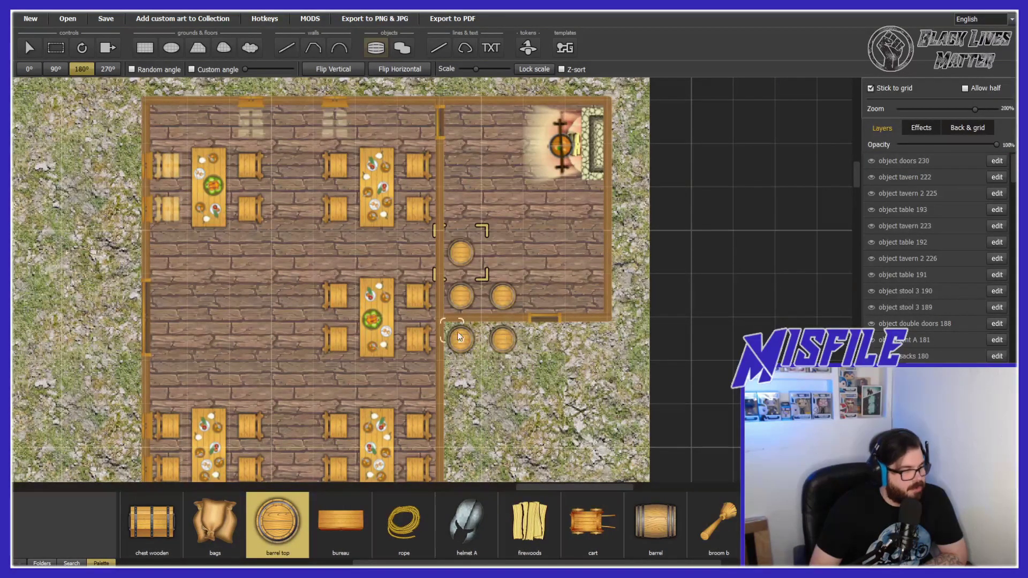
Rotate and shift the barrel tops inside the small room so that they overlap in a row along the south wall
{"action": "left_click", "coordinate": [29, 47]}
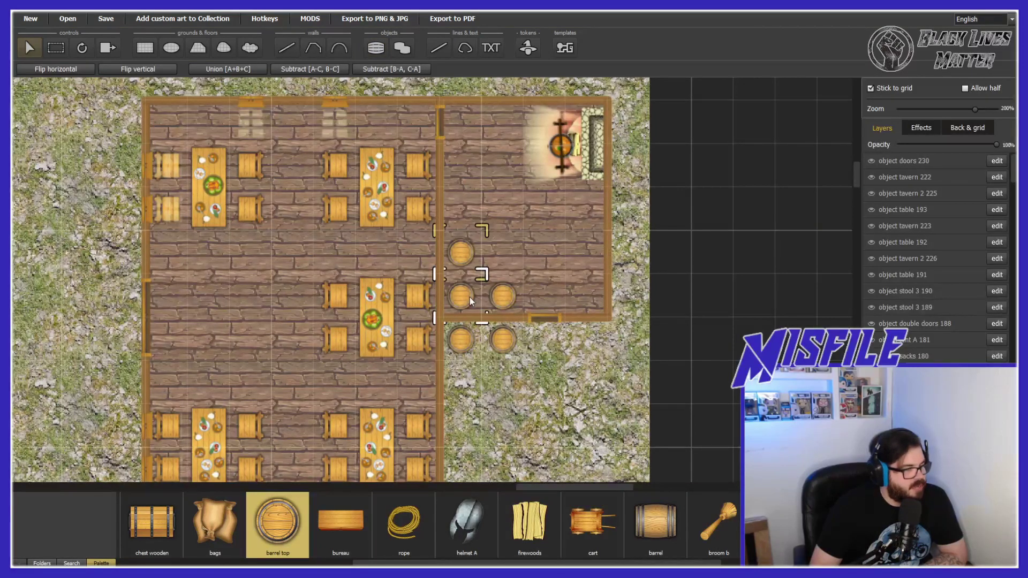
{"action": "left_click", "coordinate": [503, 296]}
{"action": "left_click", "coordinate": [84, 48]}
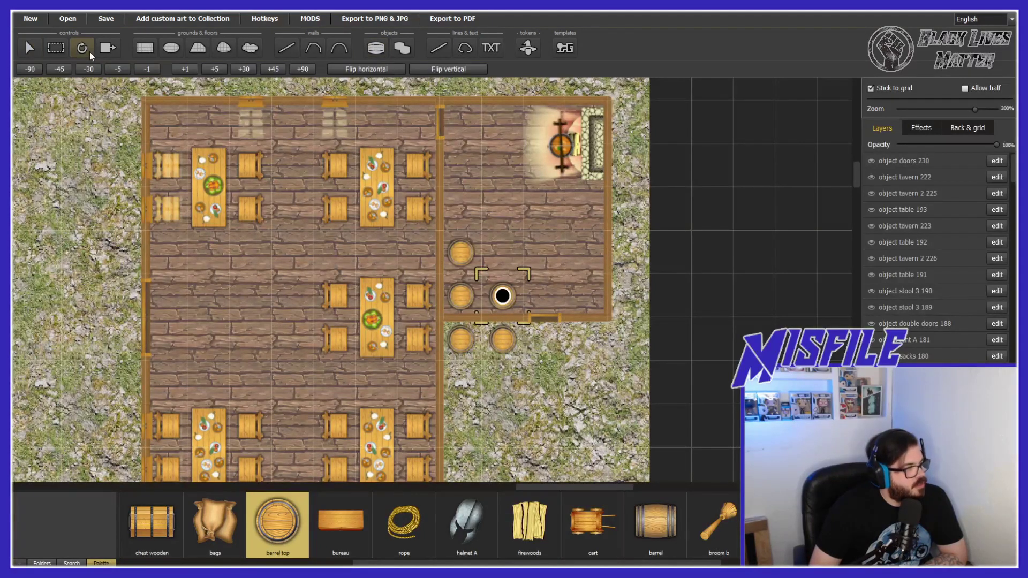
{"action": "left_click_drag", "start_coordinate": [486, 322], "coordinate": [487, 300]}
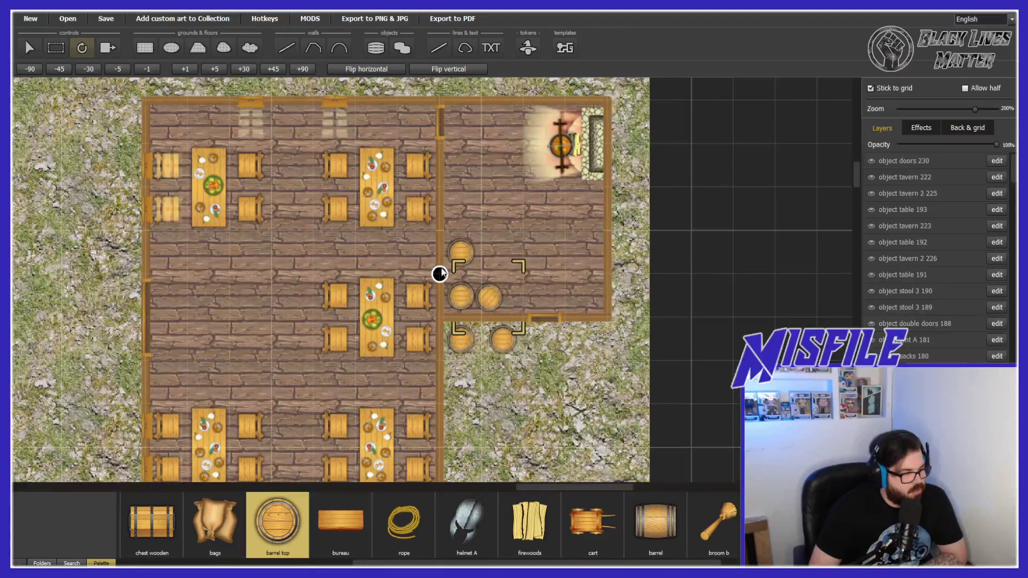
{"action": "key", "text": "ctrl+v"}
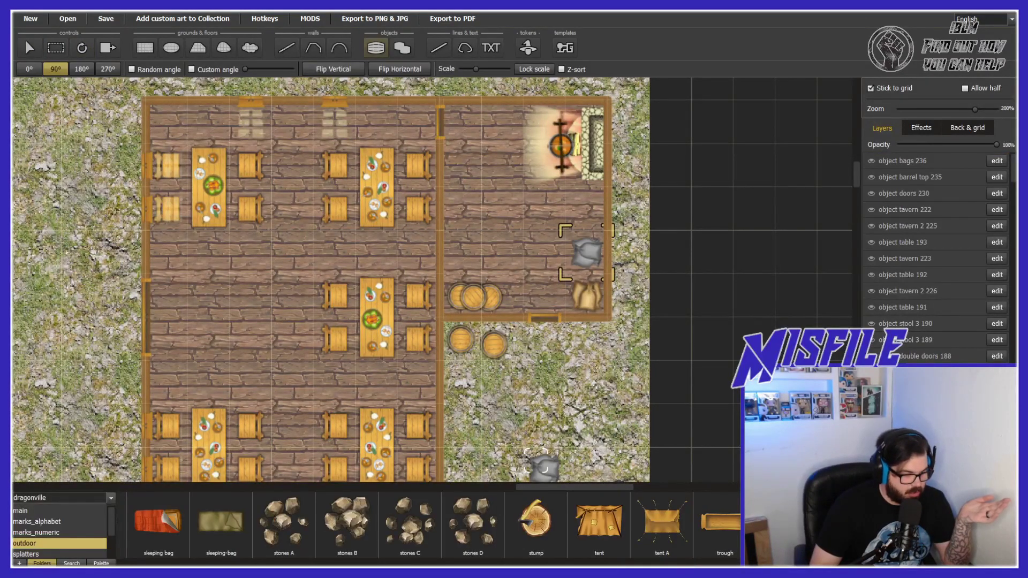
Place a stump on the grass outside the small room's southeast corner and firewoods by the east wall south of the fireplace
{"action": "left_click", "coordinate": [535, 530]}
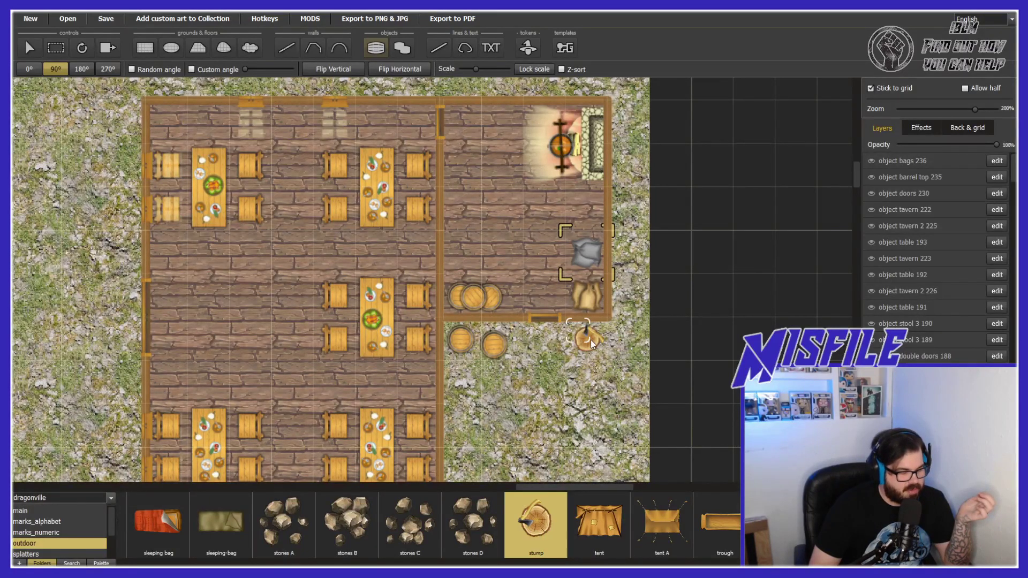
{"action": "left_click", "coordinate": [590, 339]}
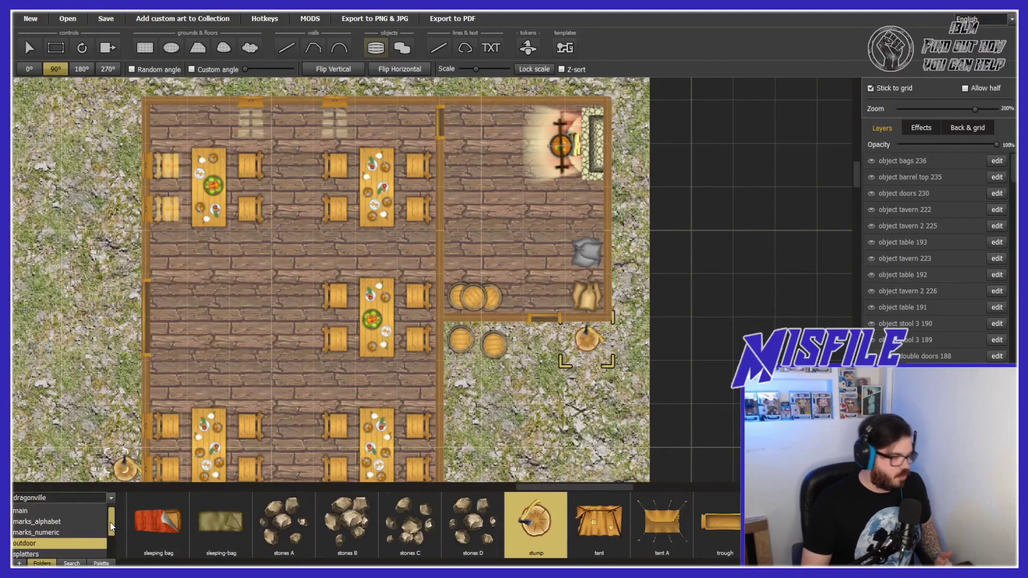
{"action": "left_click", "coordinate": [101, 563]}
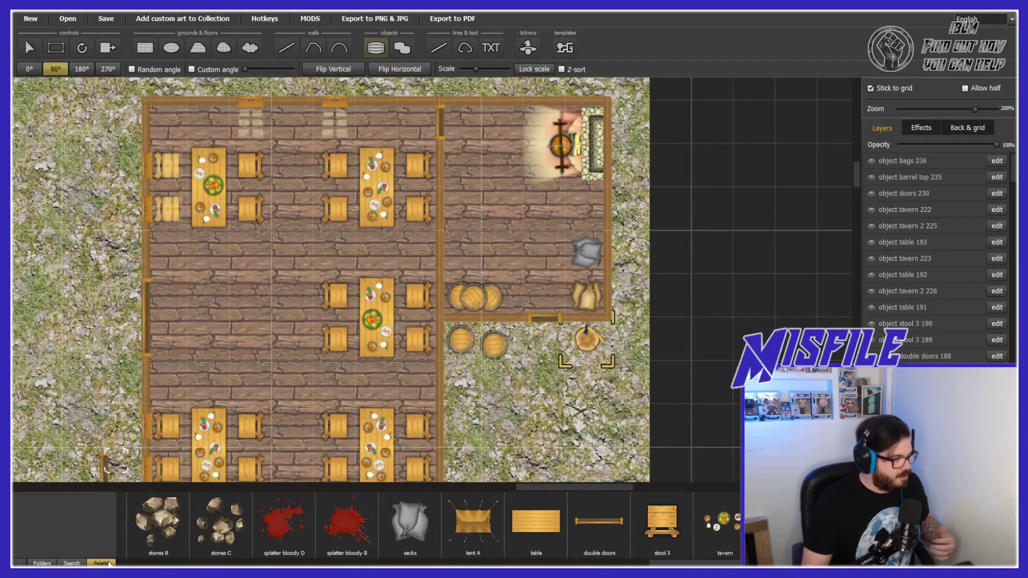
{"action": "scroll", "coordinate": [432, 525], "scroll_direction": "left", "scroll_amount": 5}
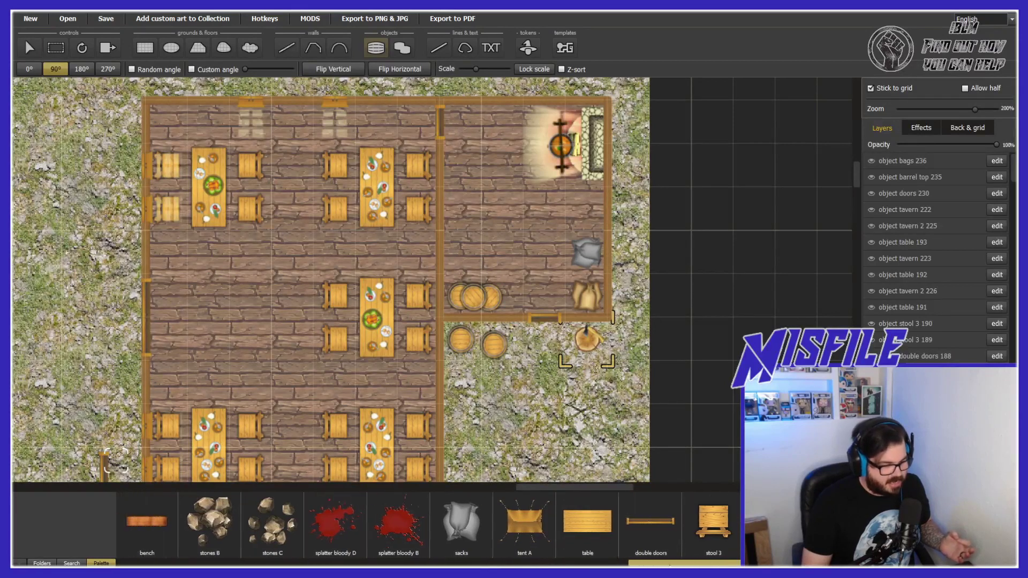
{"action": "scroll", "coordinate": [572, 515], "scroll_direction": "left", "scroll_amount": 5}
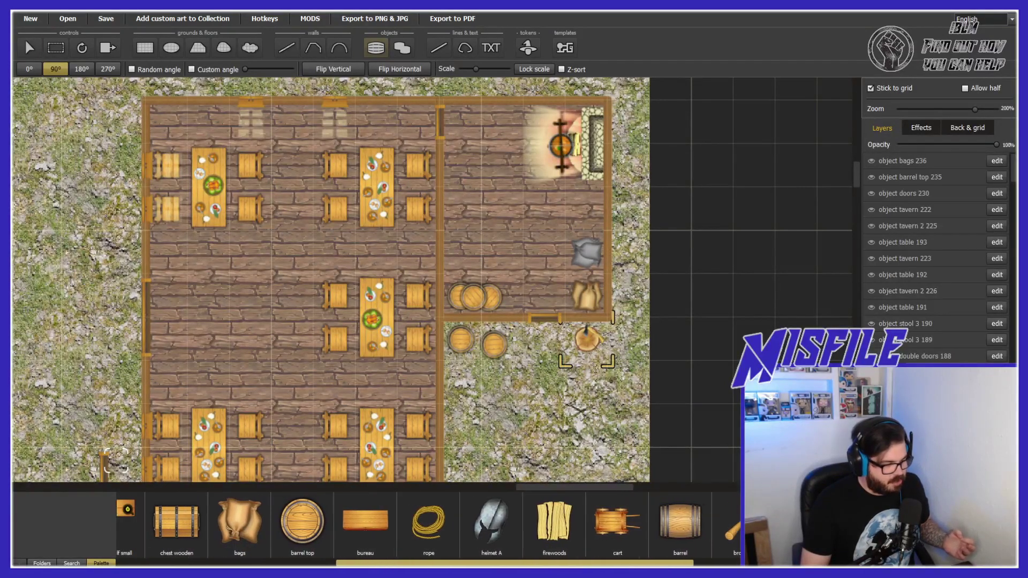
{"action": "left_click", "coordinate": [572, 515]}
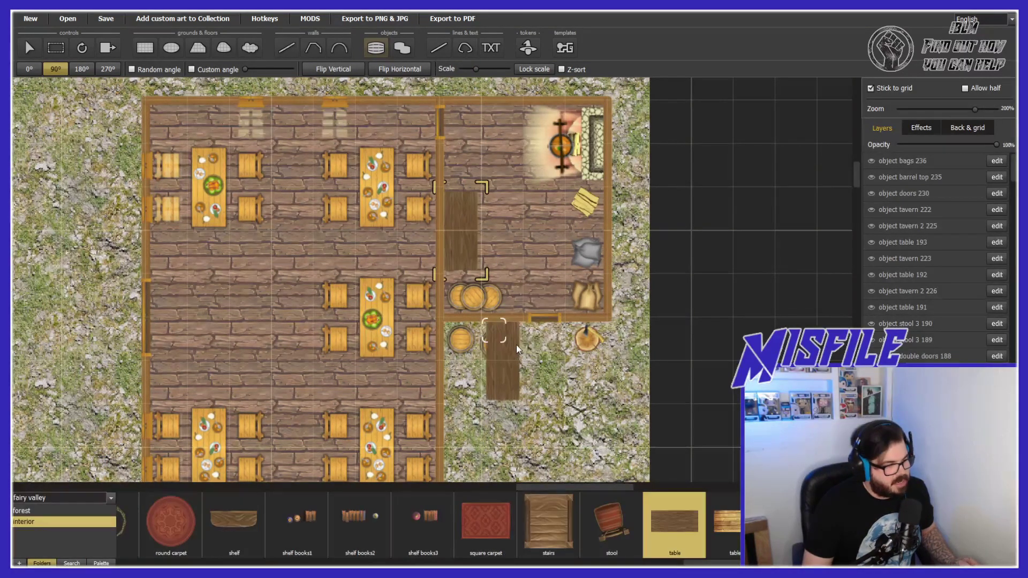
Lay food decor on the dark table along the small room's west wall and place a small round item north of it
{"action": "scroll", "coordinate": [482, 538], "scroll_direction": "down", "scroll_amount": 4}
{"action": "left_click", "coordinate": [725, 522]}
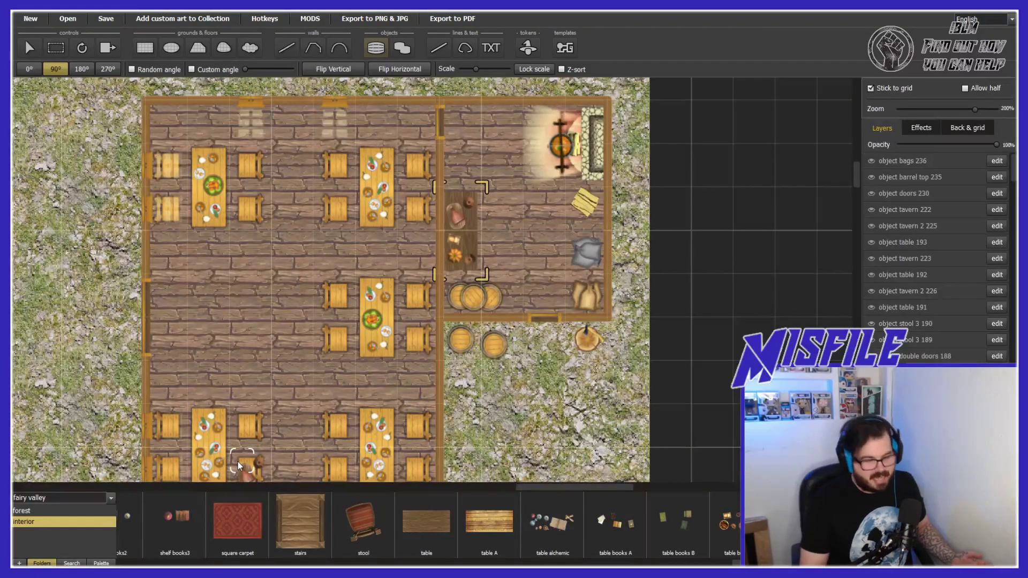
{"action": "scroll", "coordinate": [482, 525], "scroll_direction": "down", "scroll_amount": 5}
{"action": "left_click", "coordinate": [666, 522]}
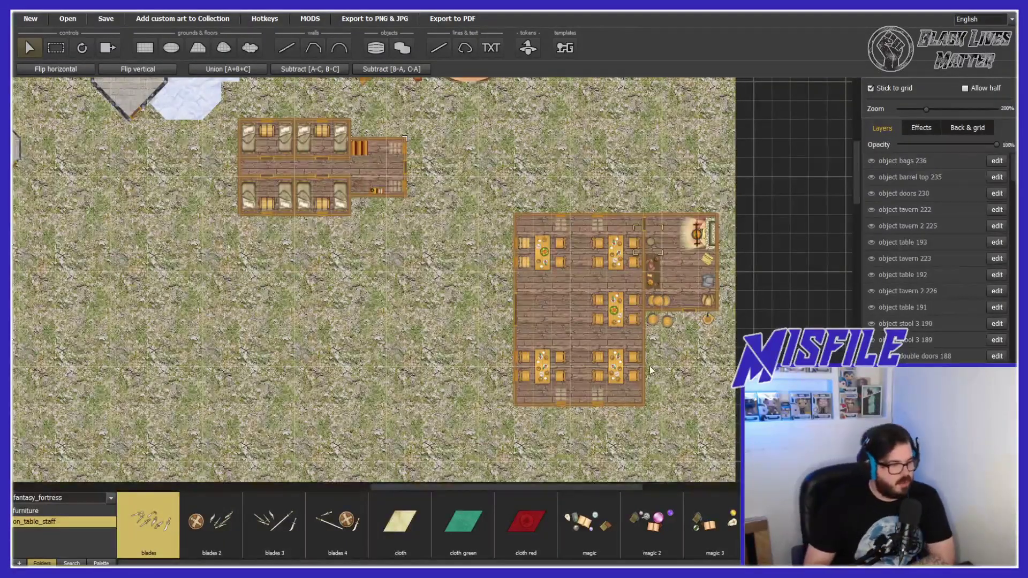
Place the brown single-section stairs from the dragonville set, rotated 90°, outside the tavern's east wall beside the southeast table
{"action": "left_click_drag", "start_coordinate": [600, 487], "coordinate": [623, 489]}
{"action": "scroll", "coordinate": [853, 185], "scroll_direction": "down", "scroll_amount": 5}
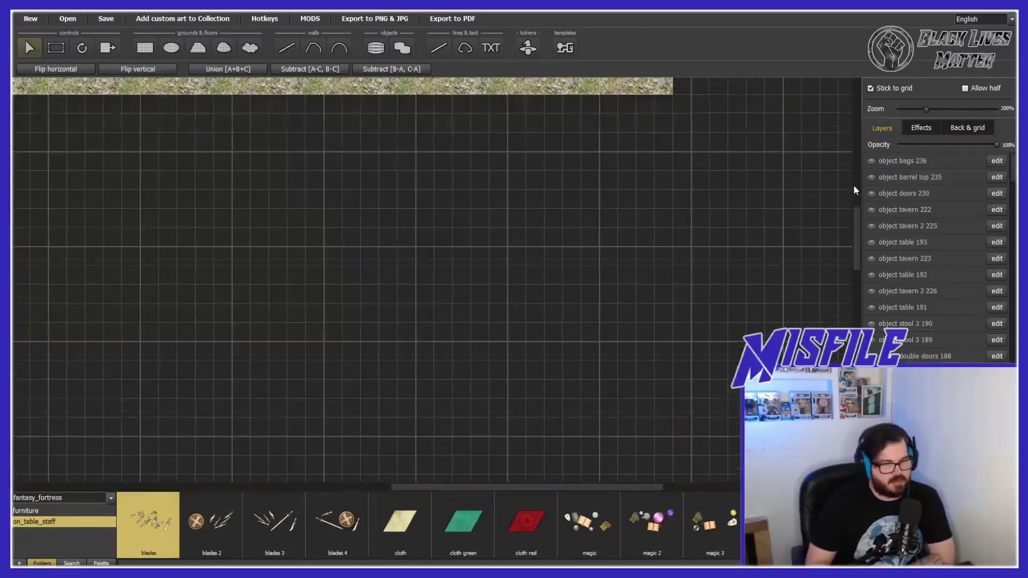
{"action": "left_click_drag", "start_coordinate": [856, 231], "coordinate": [855, 177]}
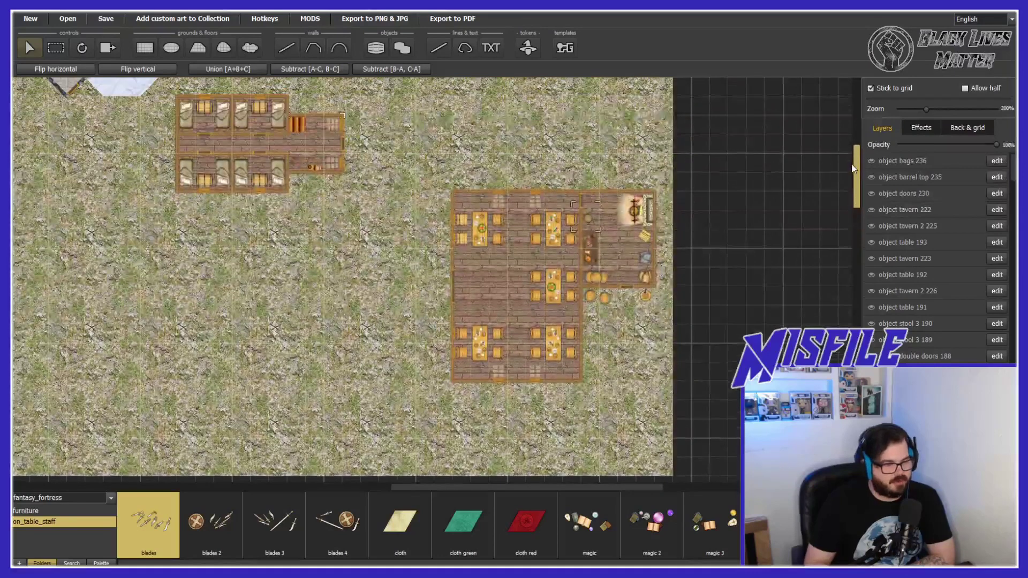
{"action": "scroll", "coordinate": [631, 355], "scroll_direction": "up", "scroll_amount": 2}
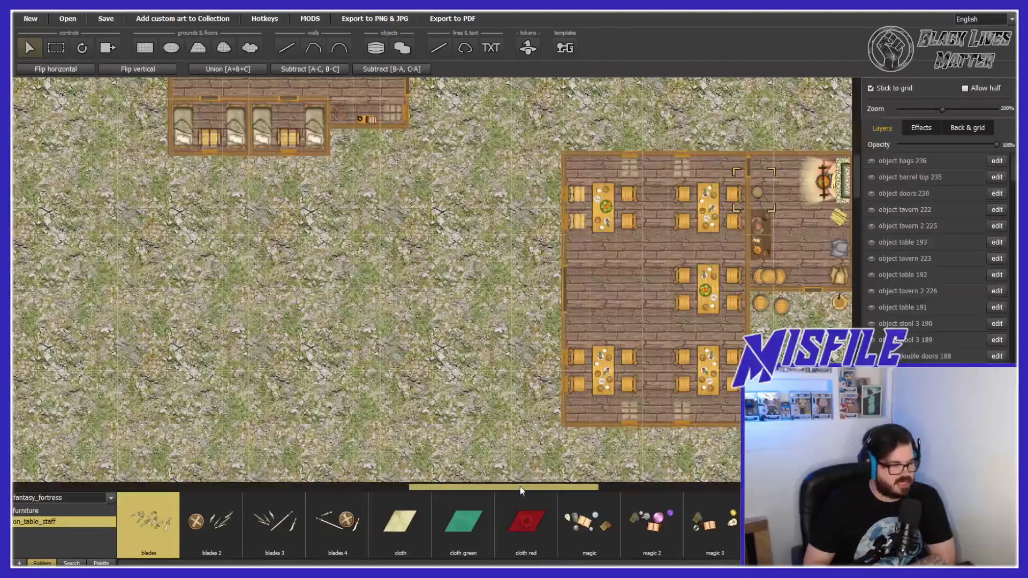
{"action": "left_click_drag", "start_coordinate": [519, 487], "coordinate": [572, 487]}
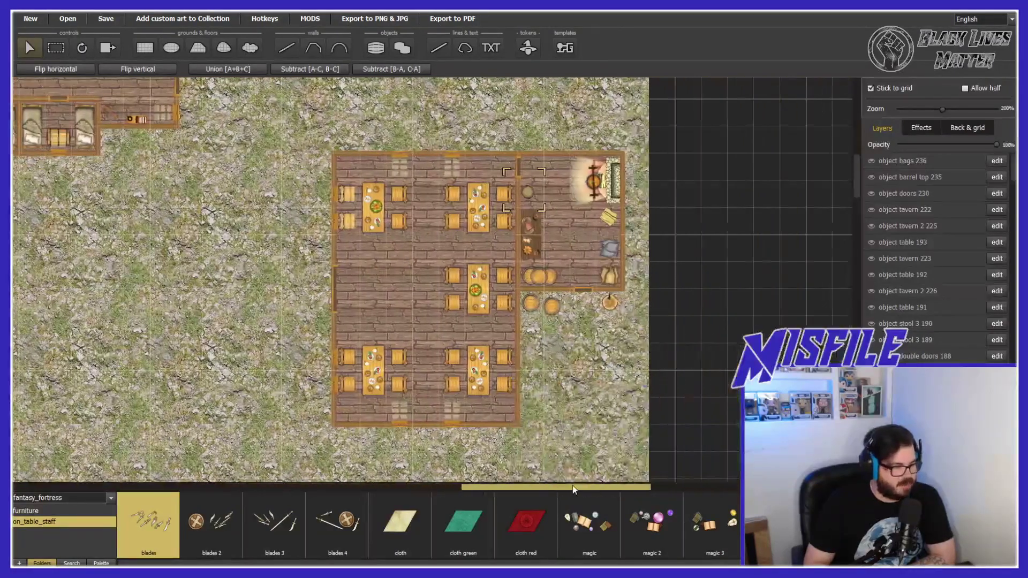
{"action": "left_click", "coordinate": [111, 498]}
{"action": "left_click", "coordinate": [30, 432]}
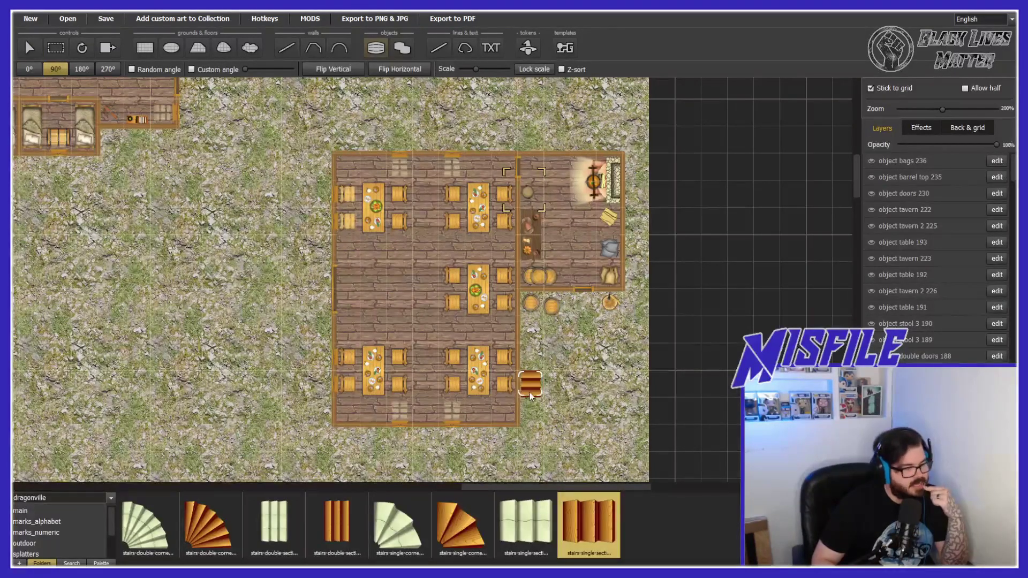
{"action": "left_click", "coordinate": [530, 395]}
{"action": "key", "text": "Escape"}
Draw a flooring B rectangle about 6 by 9 squares south of the small storage building near the map's west edge
{"action": "scroll", "coordinate": [852, 188], "scroll_direction": "down", "scroll_amount": 5}
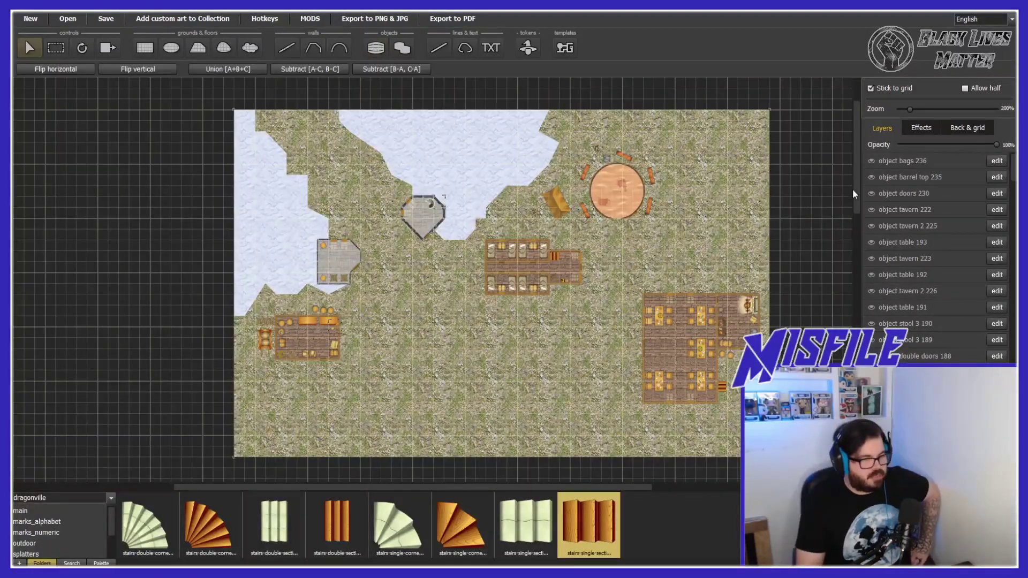
{"action": "scroll", "coordinate": [855, 191], "scroll_direction": "down", "scroll_amount": 5}
{"action": "scroll", "coordinate": [477, 485], "scroll_direction": "right", "scroll_amount": 5}
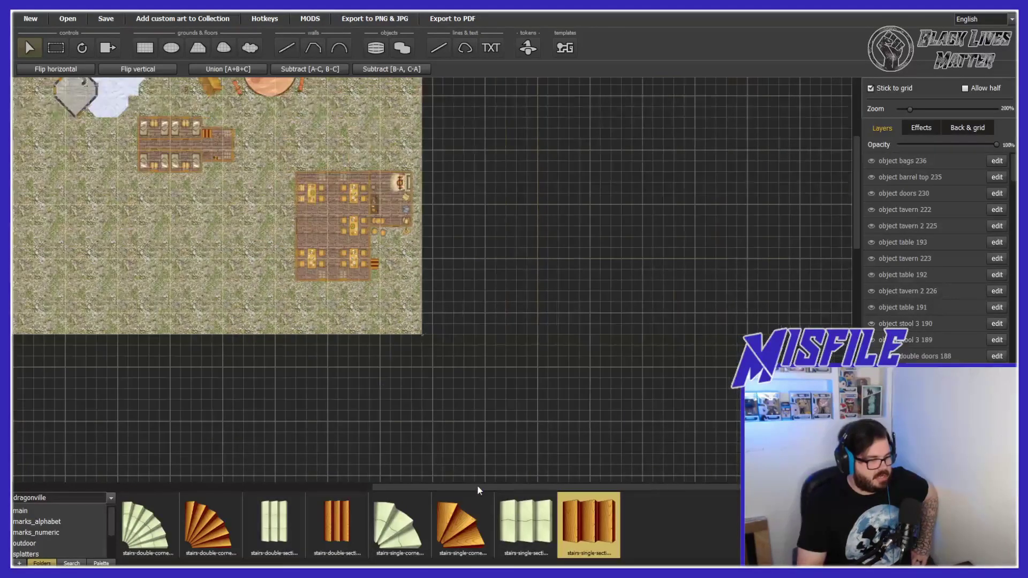
{"action": "left_click_drag", "start_coordinate": [530, 489], "coordinate": [293, 490]}
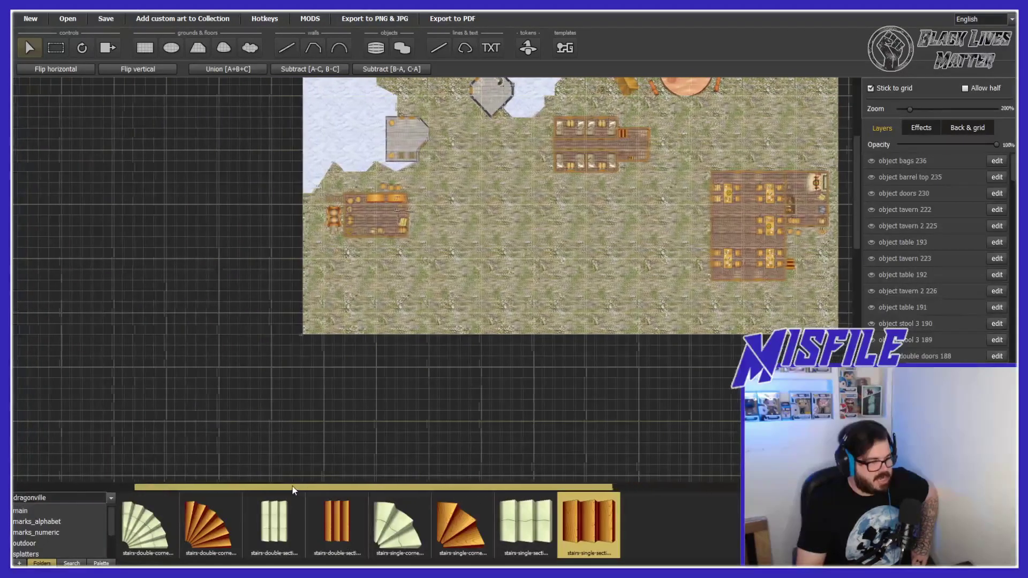
{"action": "scroll", "coordinate": [858, 190], "scroll_direction": "up", "scroll_amount": 3}
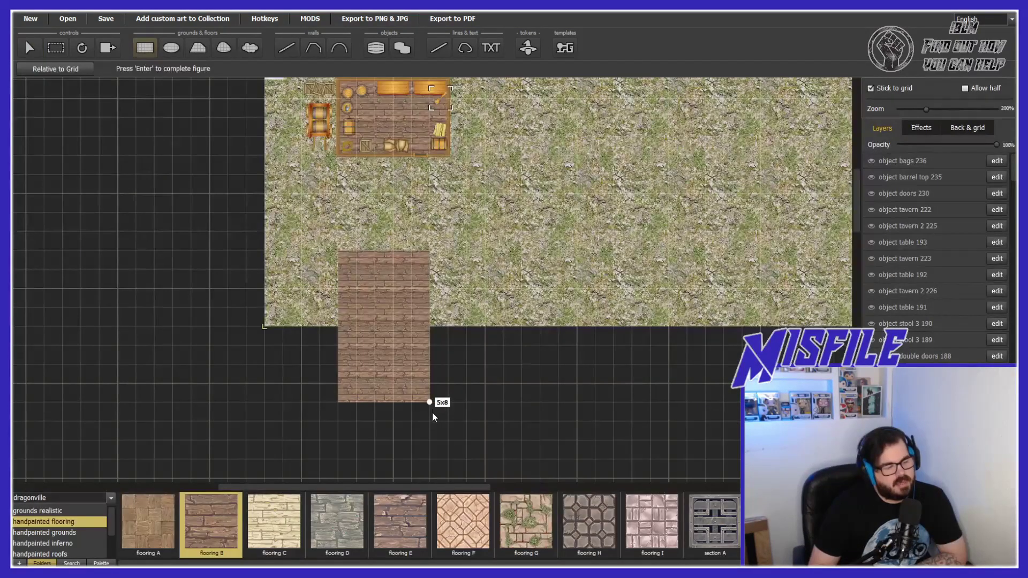
{"action": "left_click_drag", "start_coordinate": [432, 409], "coordinate": [444, 421]}
Roof the new floor, covering its east half with root D270 and its west half with root D090
{"action": "left_click", "coordinate": [40, 554]}
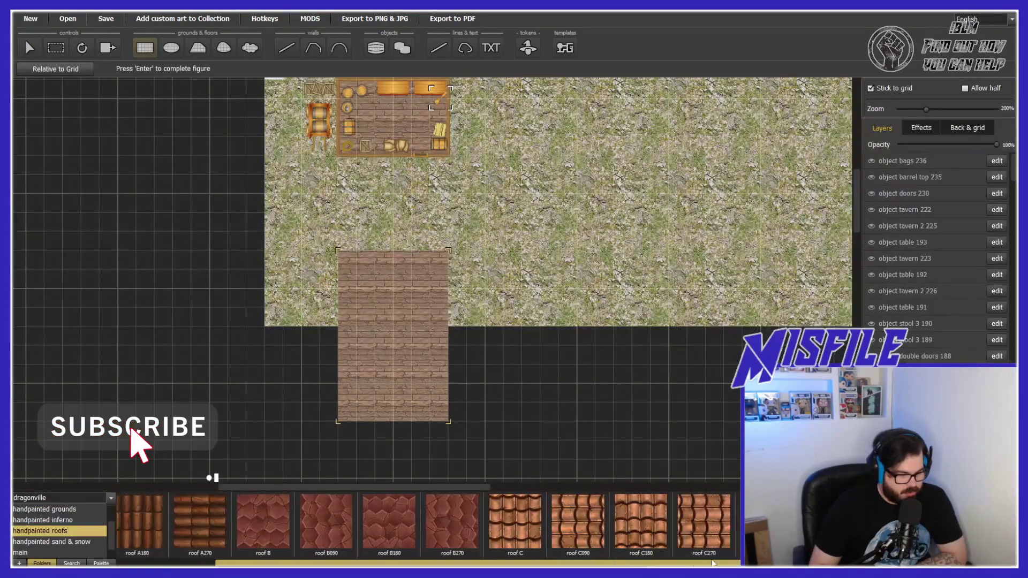
{"action": "scroll", "coordinate": [428, 525], "scroll_direction": "right", "scroll_amount": 5}
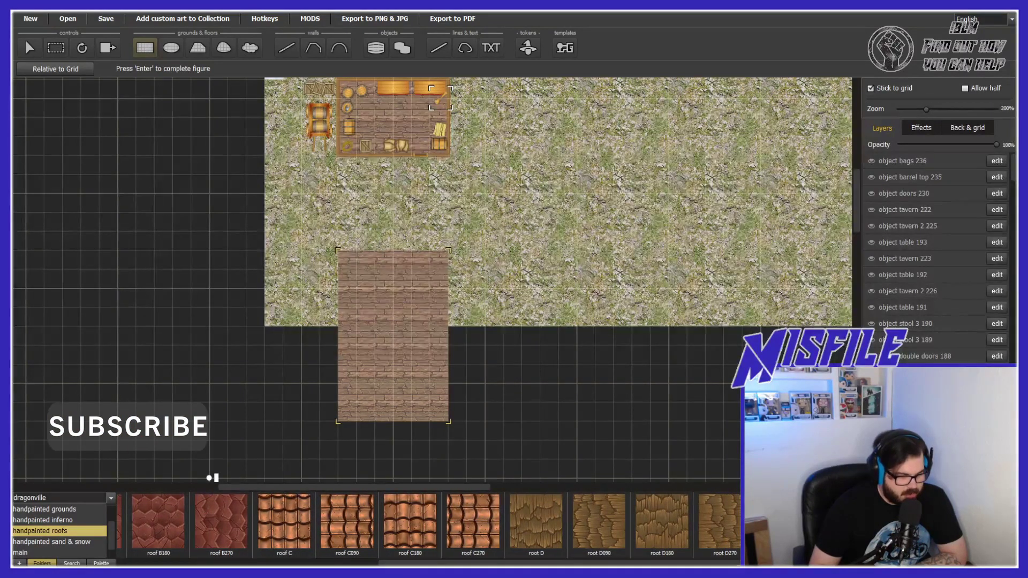
{"action": "left_click", "coordinate": [731, 538]}
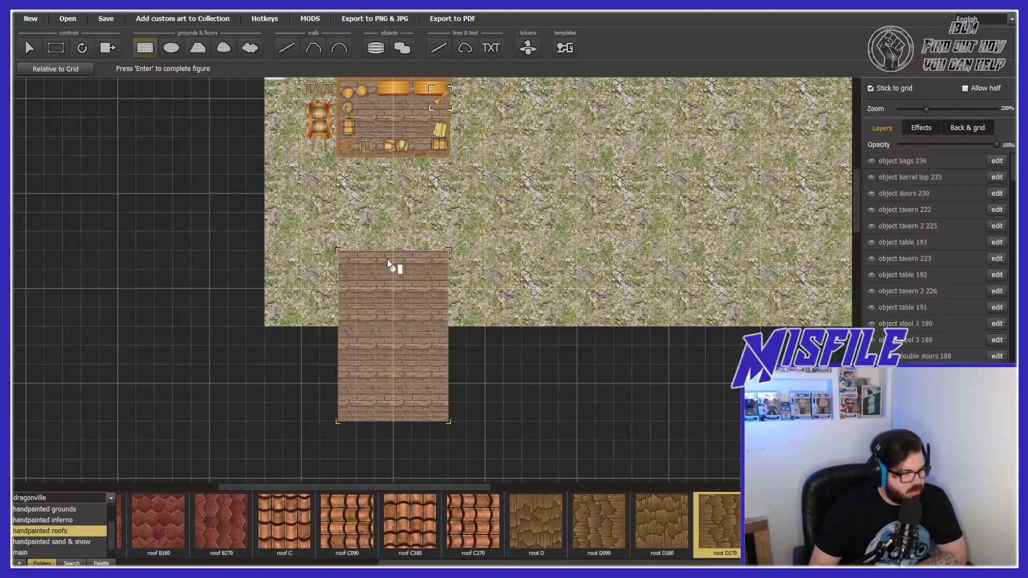
{"action": "left_click_drag", "start_coordinate": [422, 293], "coordinate": [453, 419]}
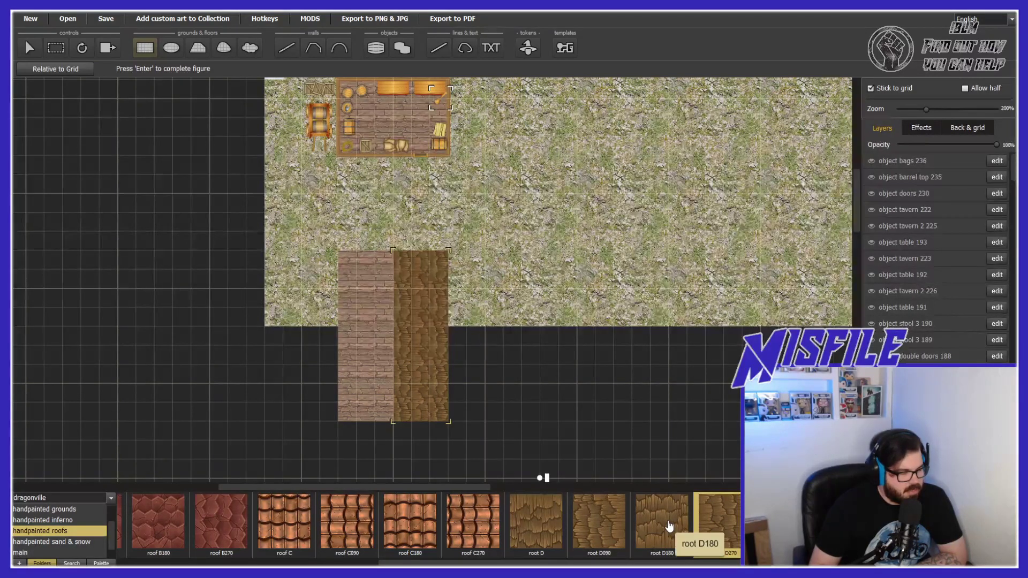
{"action": "left_click", "coordinate": [599, 528]}
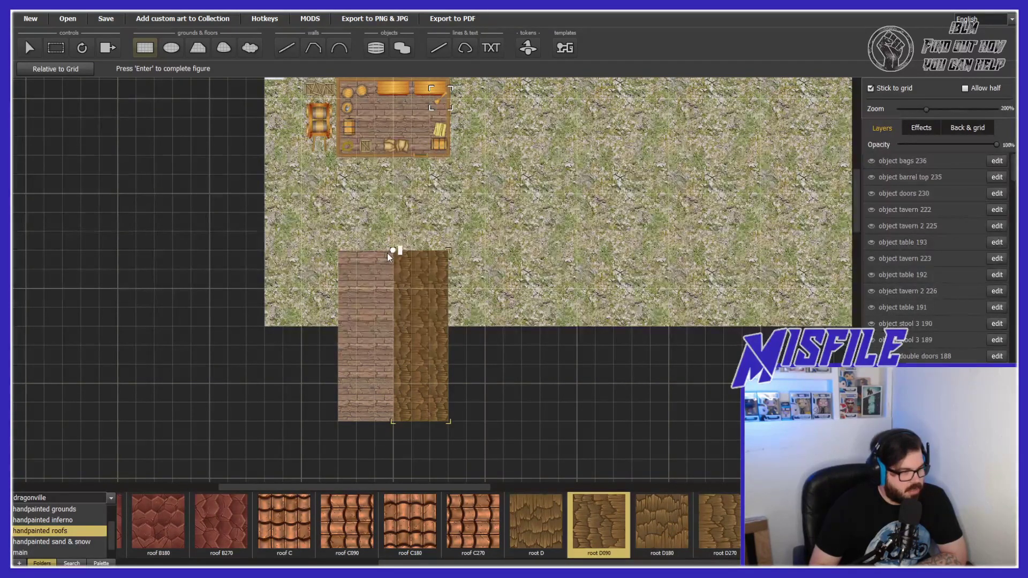
{"action": "left_click_drag", "start_coordinate": [387, 252], "coordinate": [338, 422]}
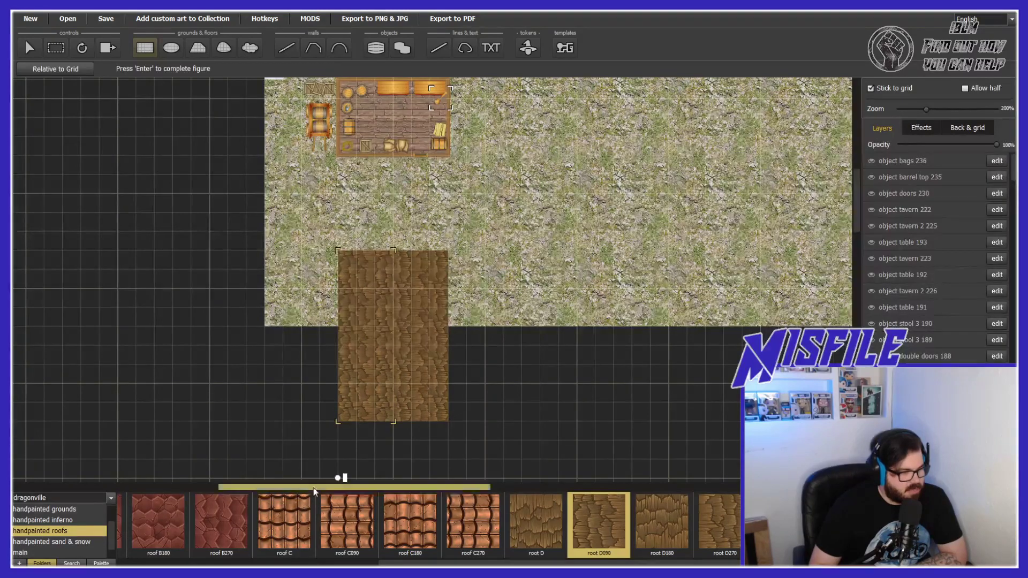
{"action": "left_click", "coordinate": [30, 47]}
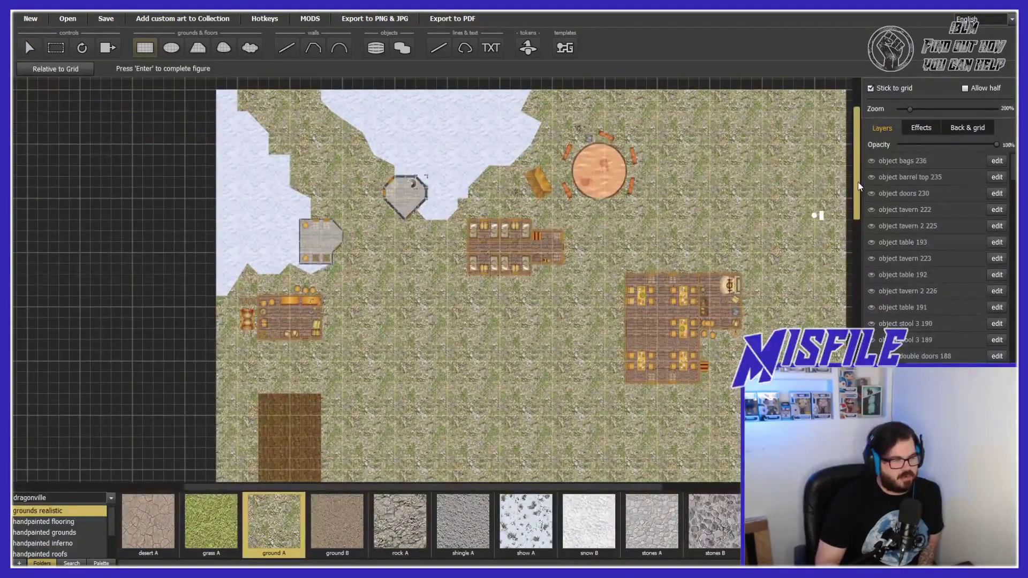
Draw a curved lumber B wall from the map's north edge around the outdoor furniture in the northeast
{"action": "scroll", "coordinate": [858, 184], "scroll_direction": "down", "scroll_amount": 1}
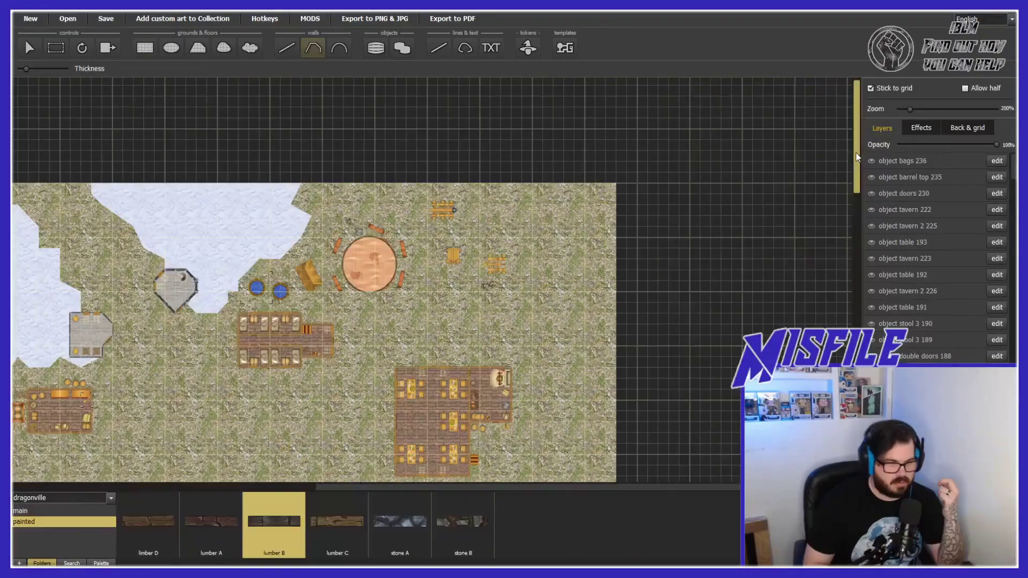
{"action": "left_click_drag", "start_coordinate": [856, 154], "coordinate": [853, 170]}
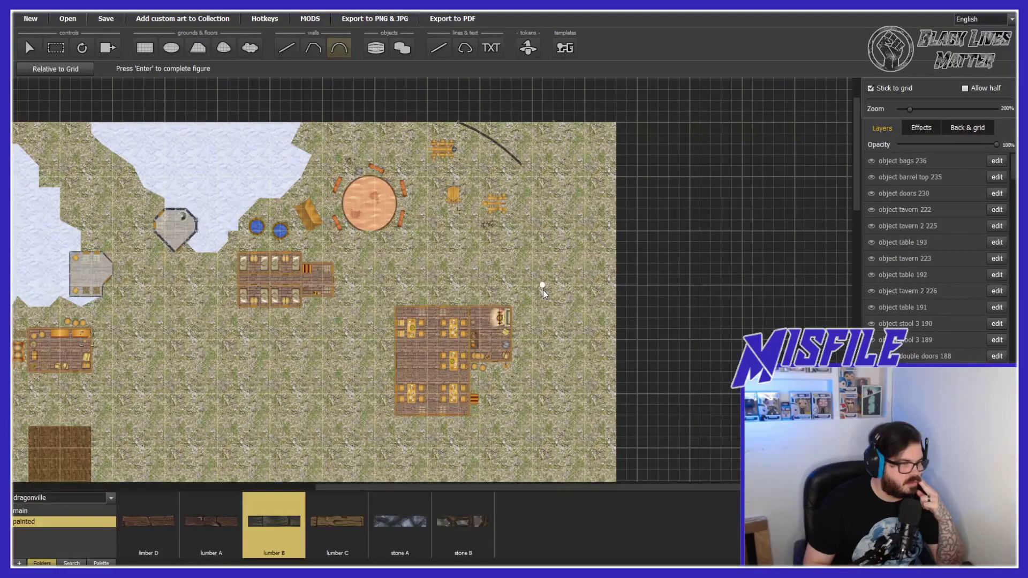
{"action": "left_click", "coordinate": [542, 289]}
{"action": "scroll", "coordinate": [520, 206], "scroll_direction": "up", "scroll_amount": 2}
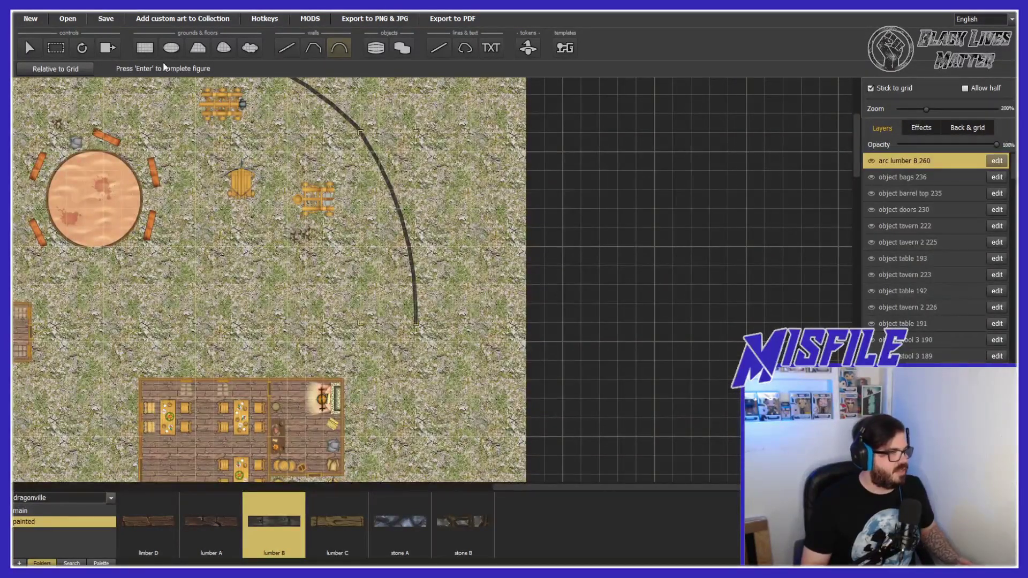
Continue the lumber B wall with a straight section running south from the arc's end, east of the tavern
{"action": "left_click", "coordinate": [313, 48]}
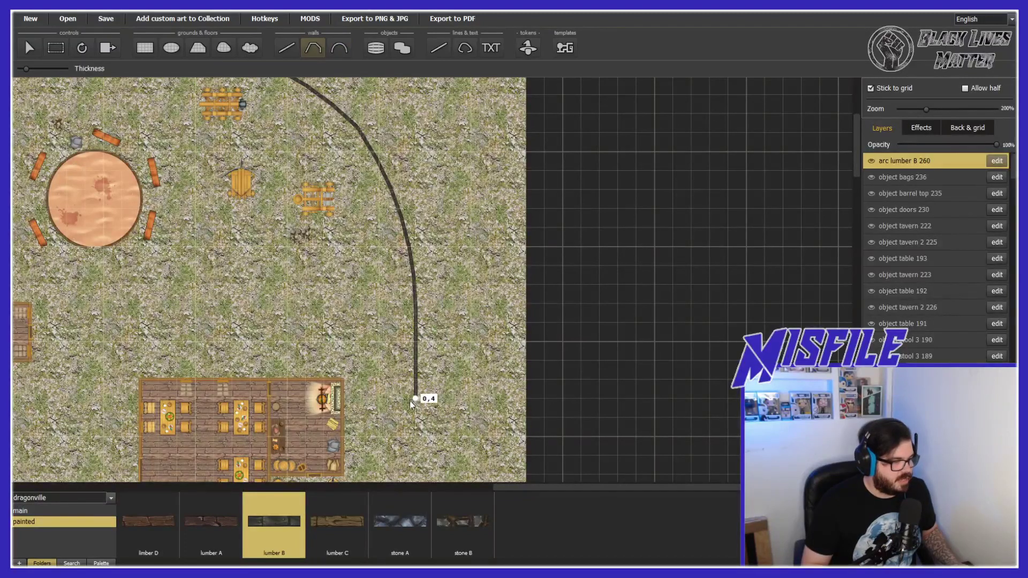
{"action": "left_click_drag", "start_coordinate": [420, 425], "coordinate": [856, 168]}
{"action": "key", "text": "Escape"}
{"action": "scroll", "coordinate": [442, 398], "scroll_direction": "down", "scroll_amount": 3}
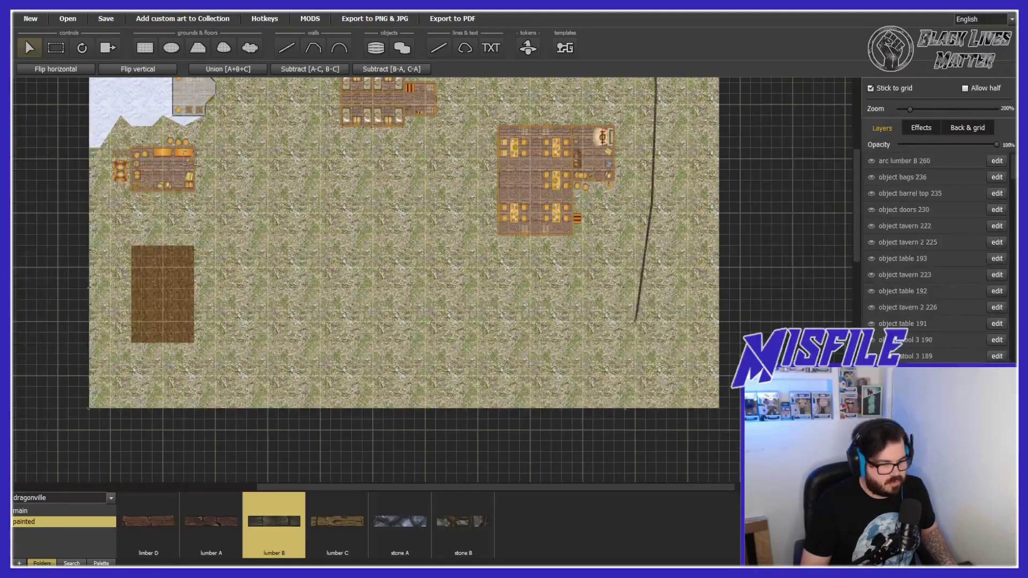
Curve the lumber B wall southwest around the tavern with further arcs toward the south edge, leaving an entrance gap
{"action": "key", "text": "w"}
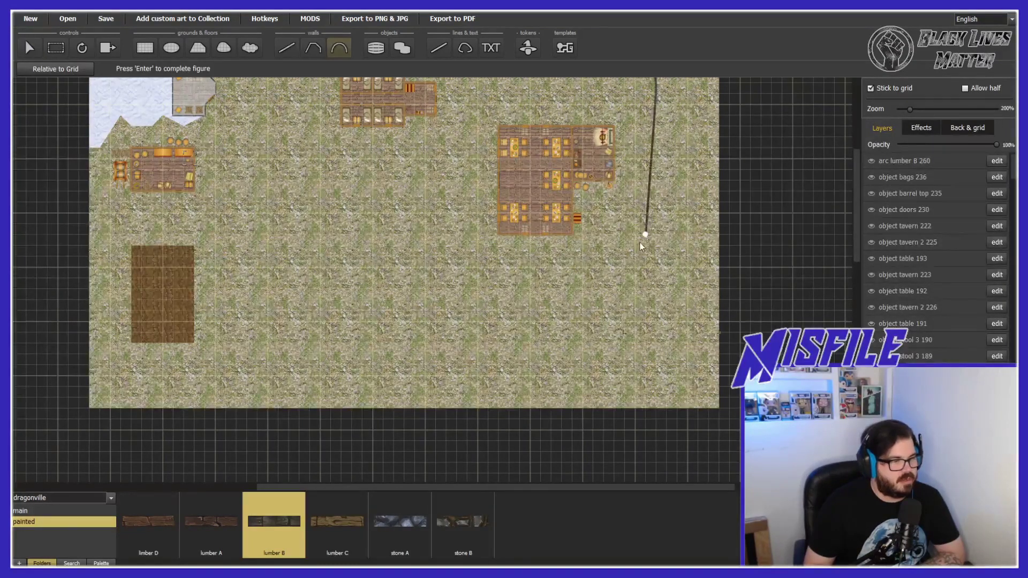
{"action": "left_click", "coordinate": [615, 259]}
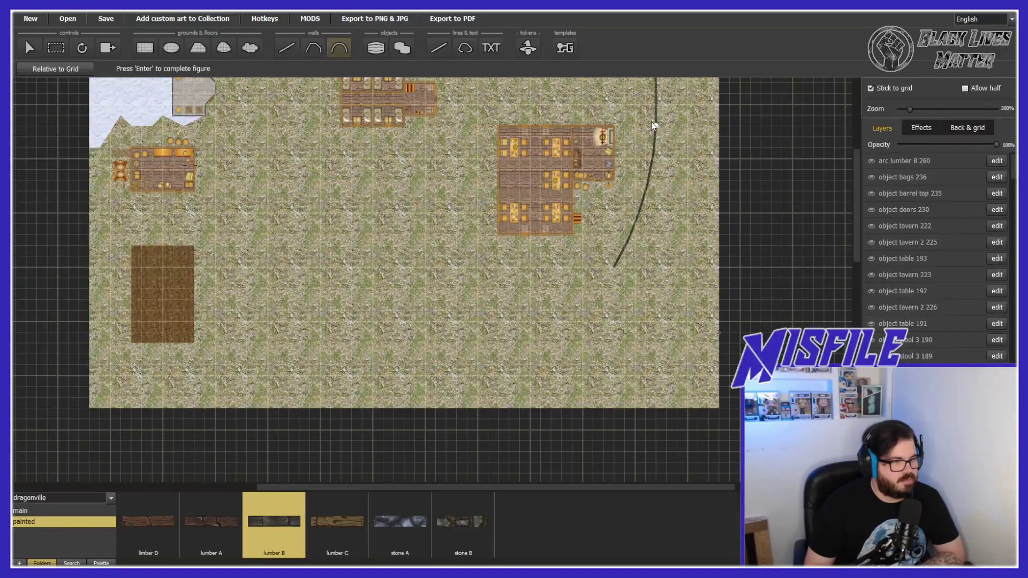
{"action": "scroll", "coordinate": [831, 123], "scroll_direction": "up", "scroll_amount": 2}
{"action": "scroll", "coordinate": [836, 147], "scroll_direction": "down", "scroll_amount": 1}
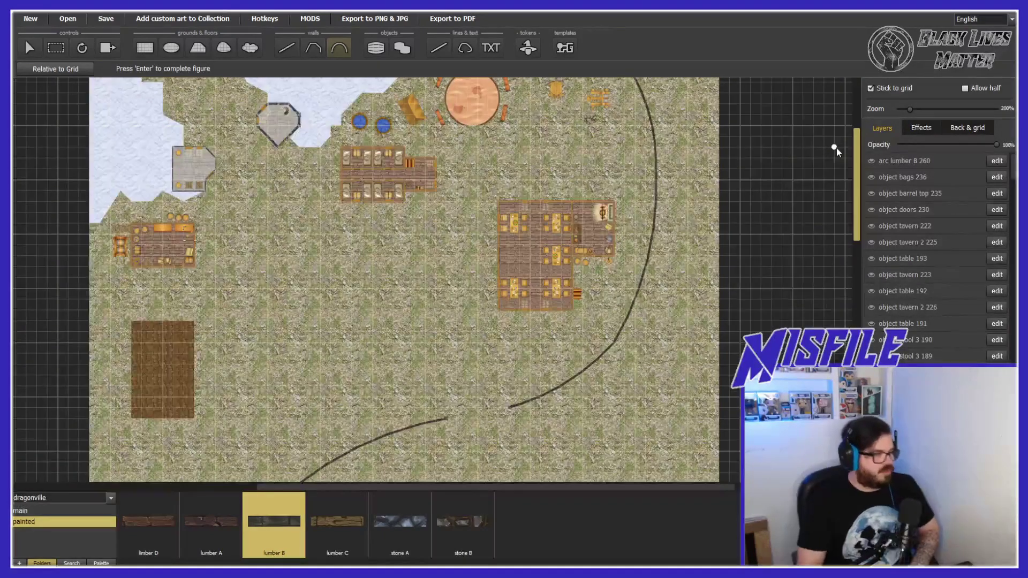
Try painting a dirt L terrain road from the north edge between the two snow areas
{"action": "left_click_drag", "start_coordinate": [490, 487], "coordinate": [428, 484]}
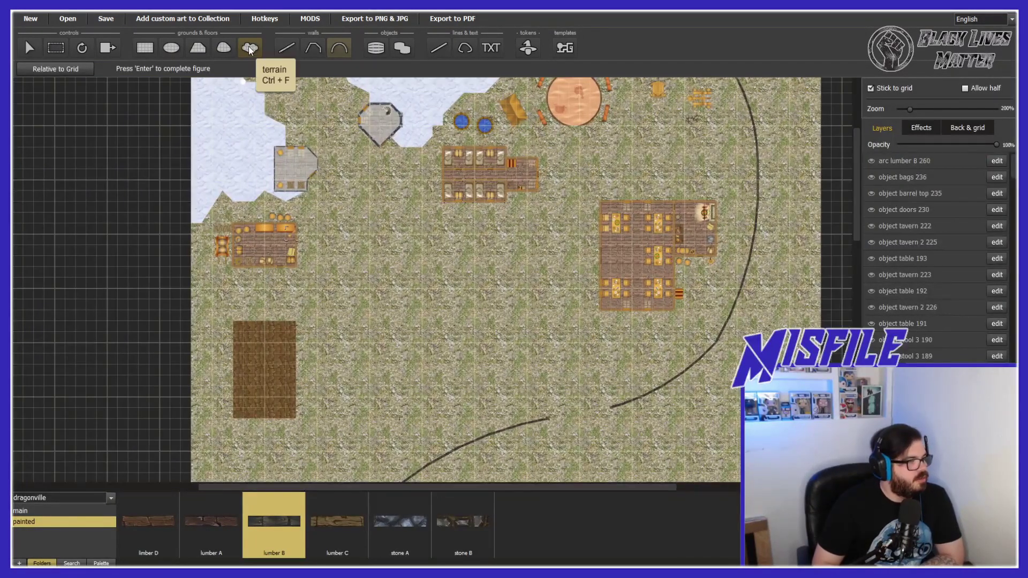
{"action": "left_click", "coordinate": [249, 46]}
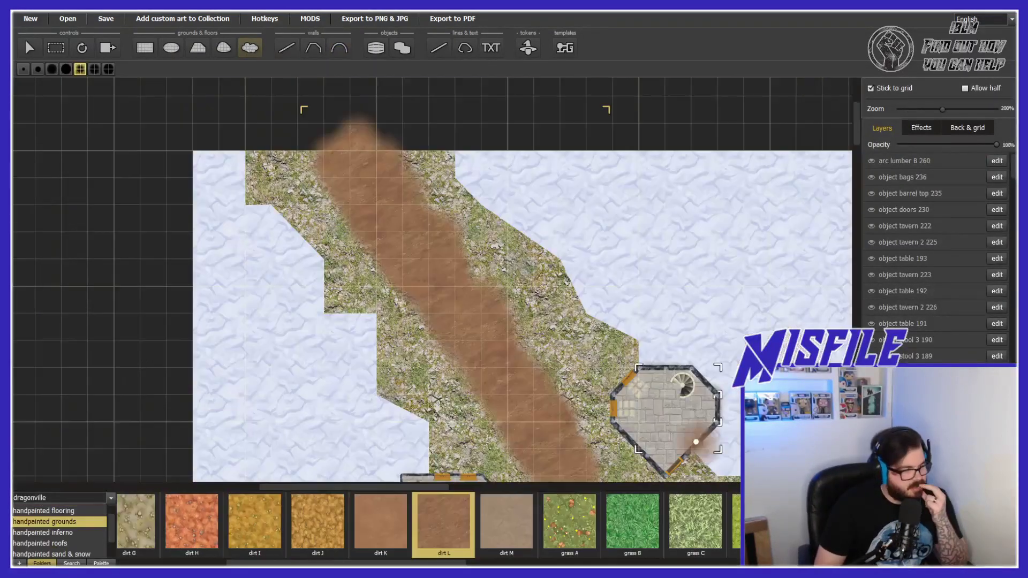
{"action": "left_click", "coordinate": [970, 143]}
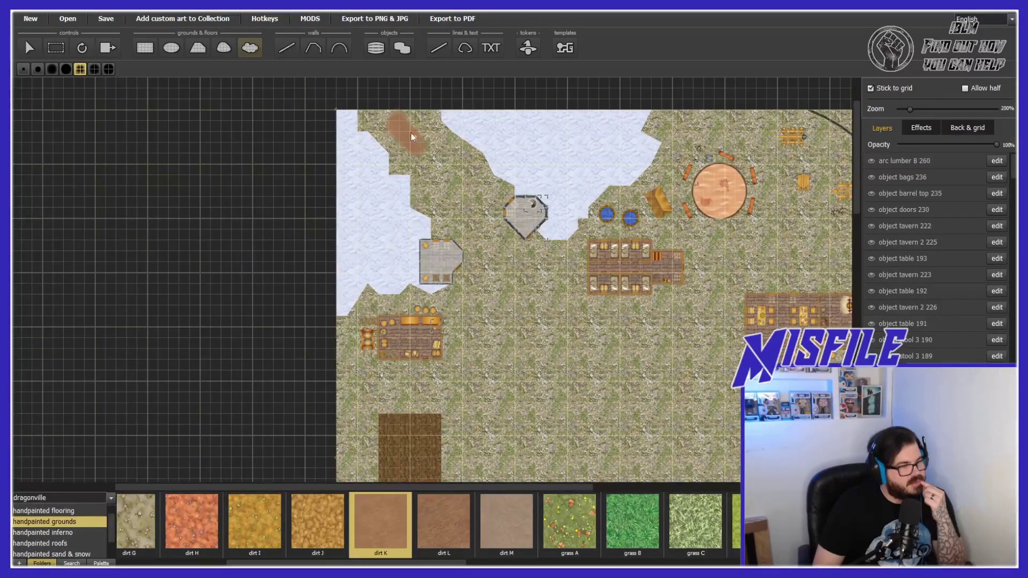
Paint a dirt K road from the northwest pass diagonally to the south edge through the wall gap, with a branch toward the storage building
{"action": "left_click_drag", "start_coordinate": [404, 140], "coordinate": [465, 194]}
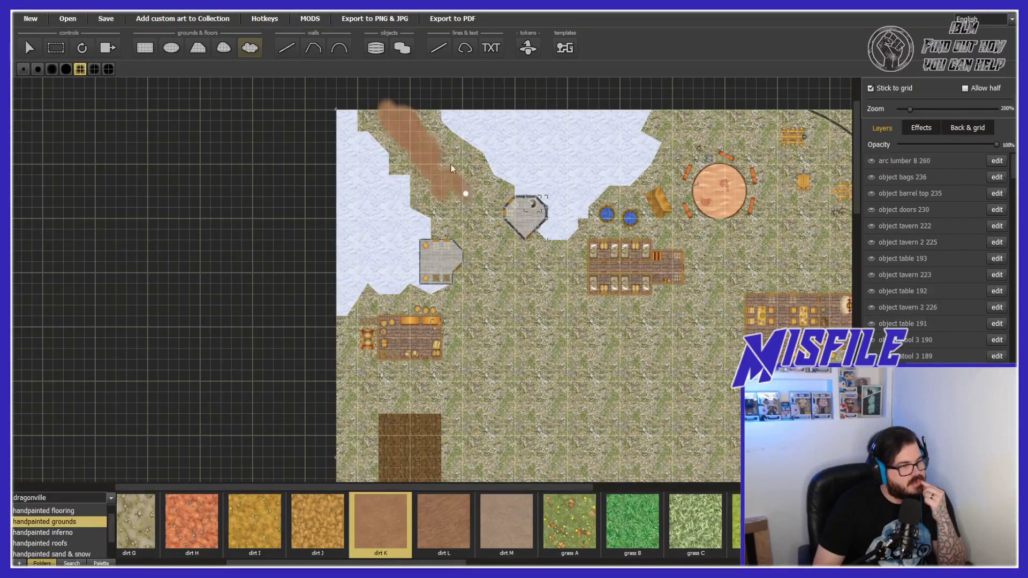
{"action": "left_click_drag", "start_coordinate": [480, 235], "coordinate": [547, 325]}
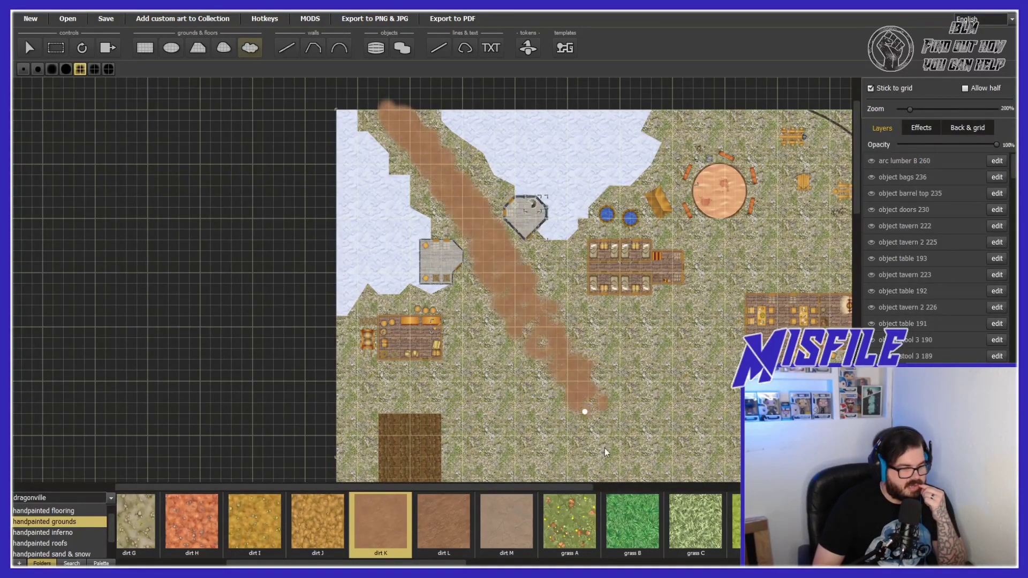
{"action": "left_click_drag", "start_coordinate": [604, 452], "coordinate": [501, 294]}
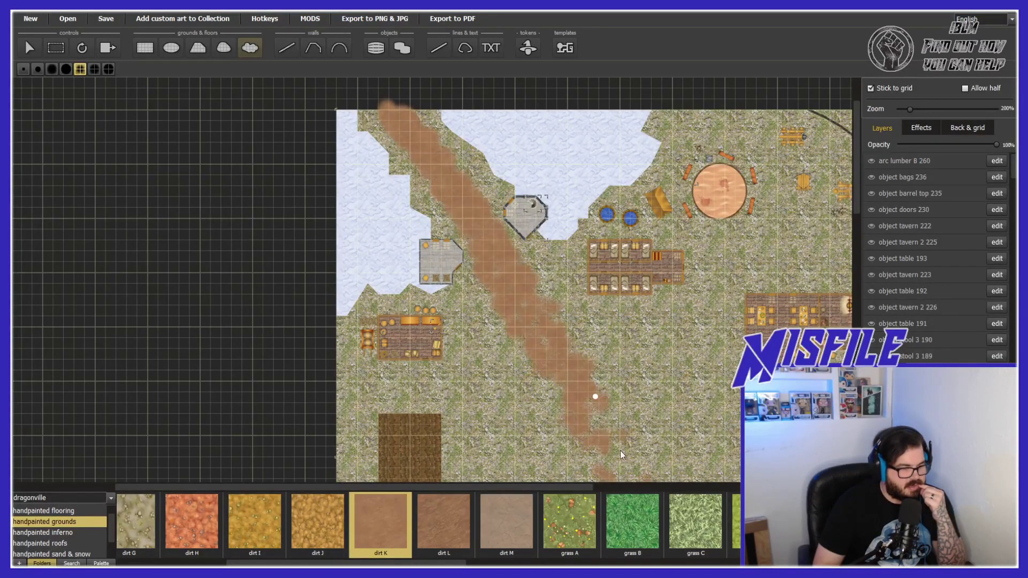
{"action": "key", "text": "Down"}
{"action": "key", "text": "Right"}
{"action": "mouse_move", "coordinate": [496, 344]}
{"action": "left_mouse_down"}
{"action": "mouse_move", "coordinate": [482, 340]}
{"action": "mouse_move", "coordinate": [500, 333]}
{"action": "mouse_move", "coordinate": [599, 452]}
{"action": "left_mouse_up"}
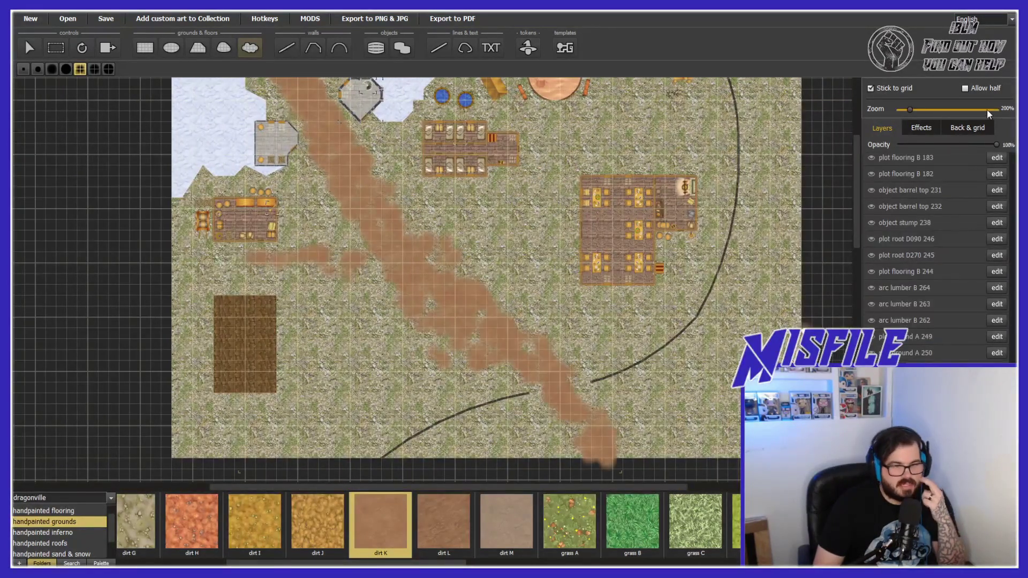
Slightly lower the opacity of the dirt K road and inspect how it blends with the ground
{"action": "left_click", "coordinate": [987, 143]}
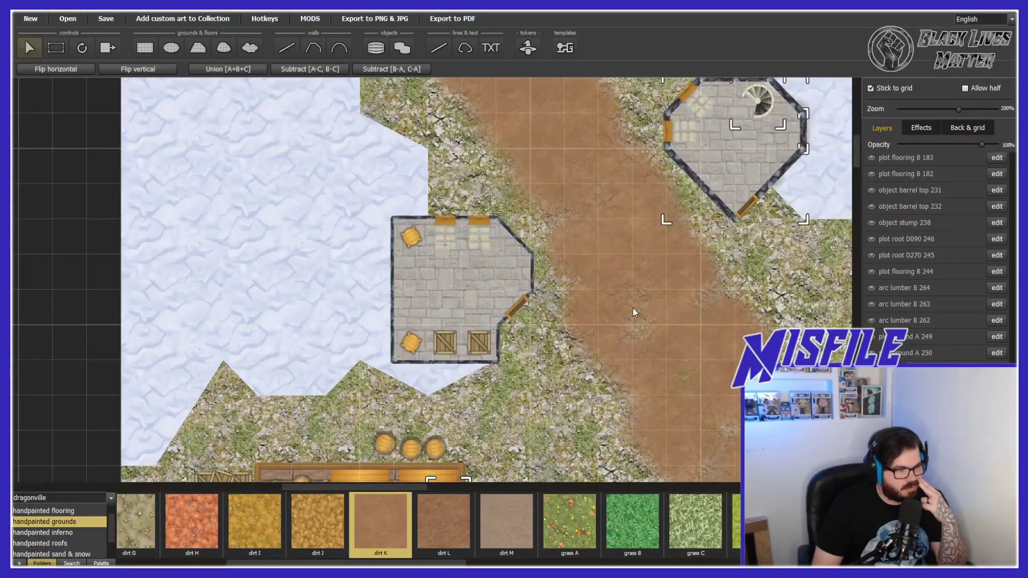
{"action": "scroll", "coordinate": [633, 312], "scroll_direction": "down", "scroll_amount": 5}
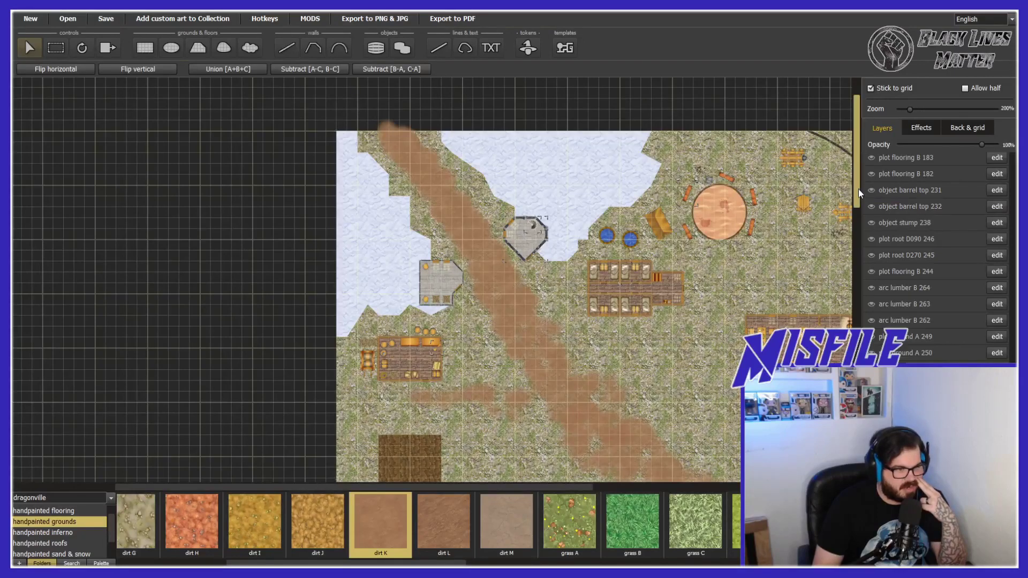
{"action": "scroll", "coordinate": [859, 189], "scroll_direction": "down", "scroll_amount": 3}
{"action": "scroll", "coordinate": [616, 268], "scroll_direction": "up", "scroll_amount": 4}
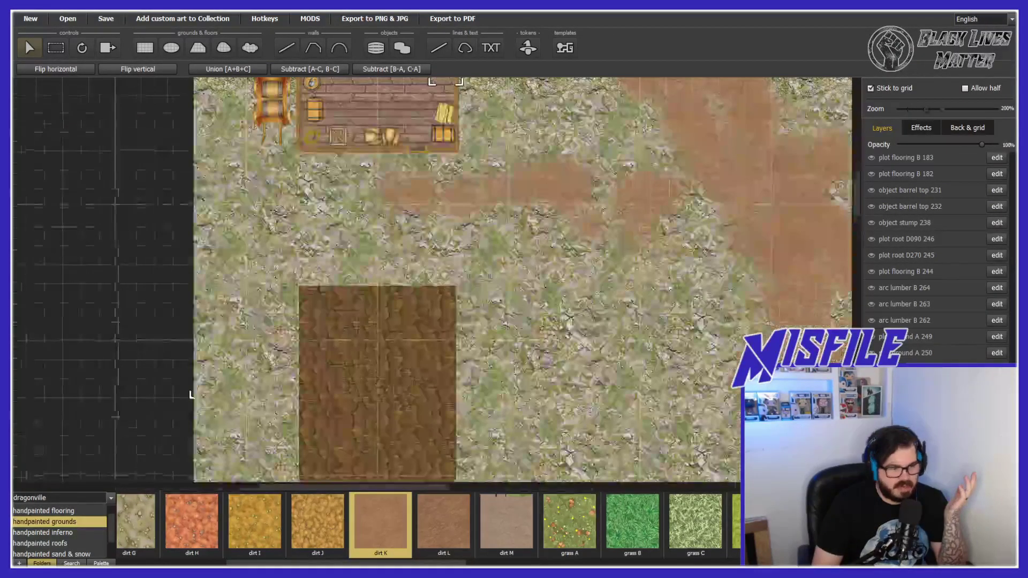
{"action": "scroll", "coordinate": [582, 235], "scroll_direction": "down", "scroll_amount": 4}
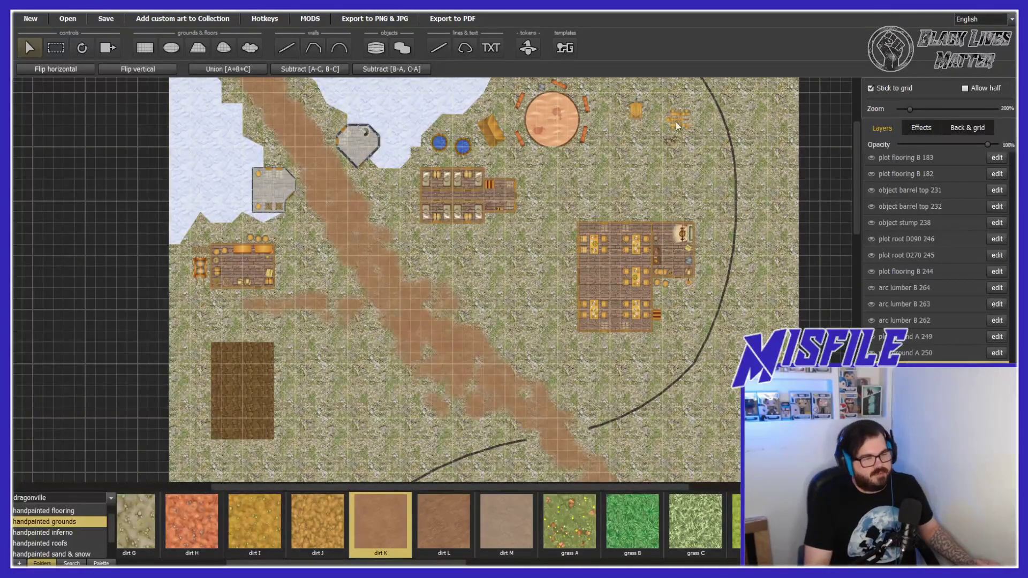
{"action": "scroll", "coordinate": [632, 156], "scroll_direction": "up", "scroll_amount": 3}
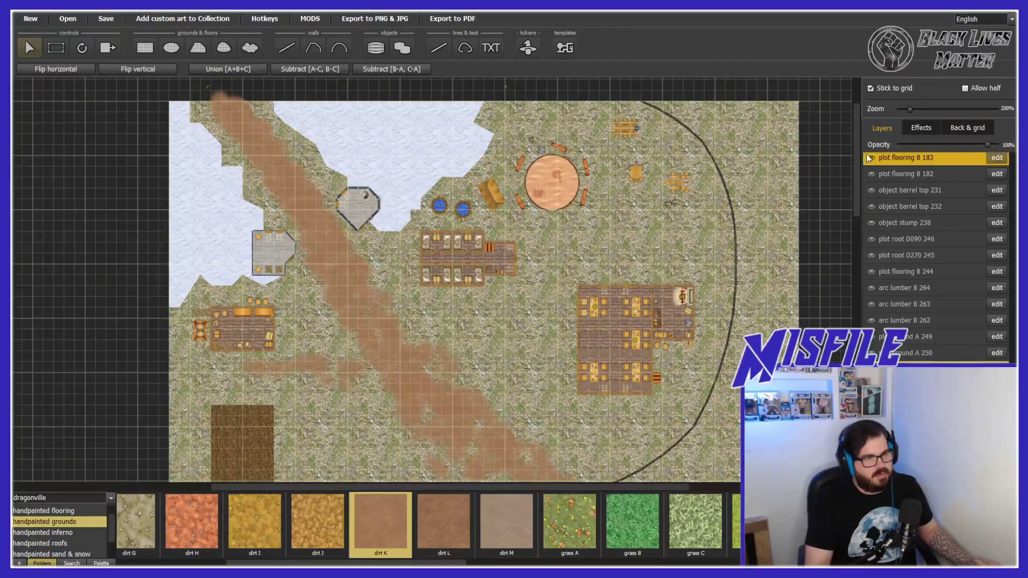
{"action": "scroll", "coordinate": [849, 191], "scroll_direction": "down", "scroll_amount": 3}
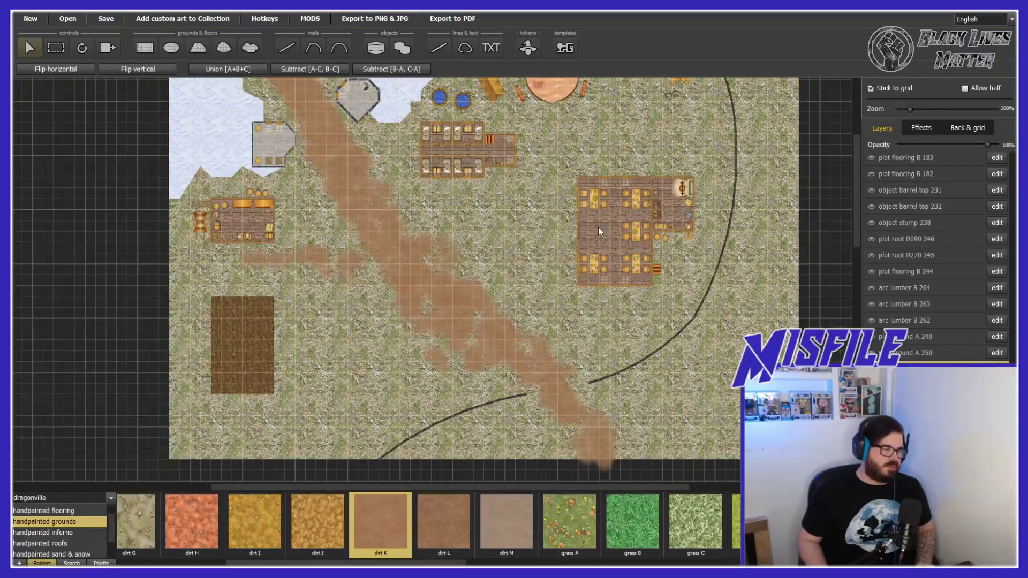
{"action": "scroll", "coordinate": [855, 210], "scroll_direction": "up", "scroll_amount": 3}
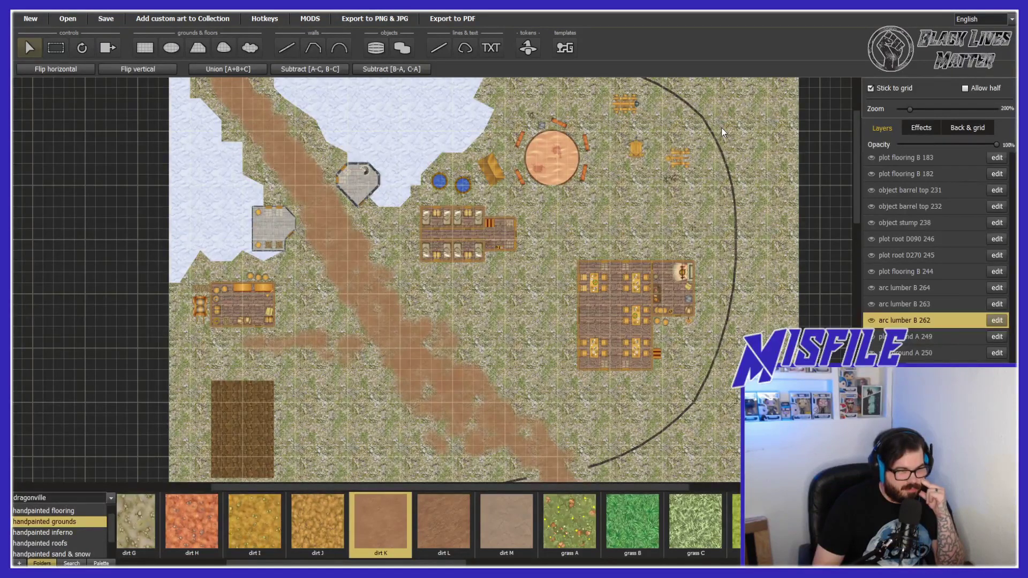
Double the curved lumber B wall with parallel arcs, closing off its end at the southern entrance gap
{"action": "left_click_drag", "start_coordinate": [854, 164], "coordinate": [850, 229]}
{"action": "scroll", "coordinate": [463, 331], "scroll_direction": "up", "scroll_amount": 3}
{"action": "left_click", "coordinate": [338, 50]}
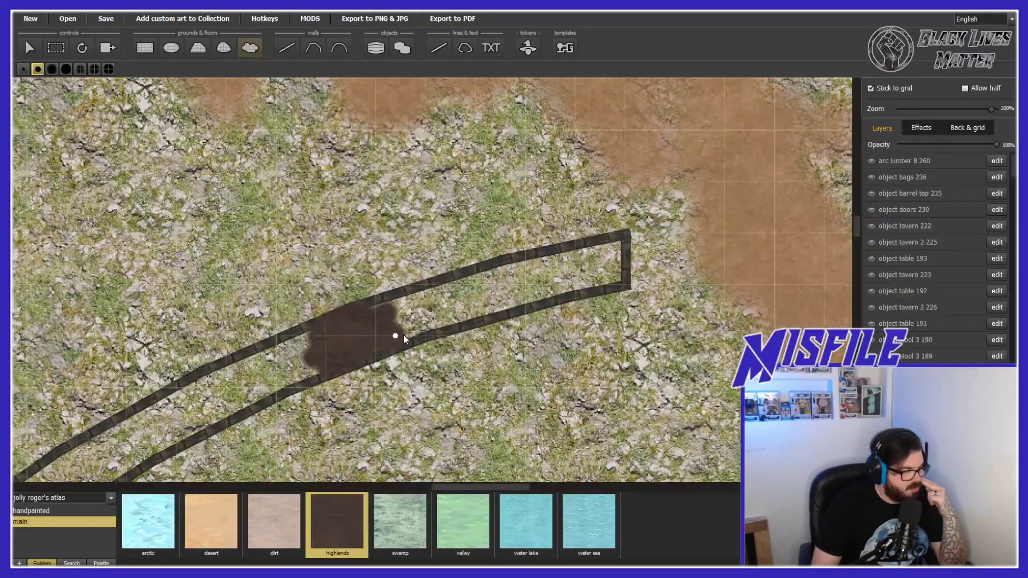
Paint highlands terrain between the two lumber lines of the wall segment southwest of the entrance gap
{"action": "mouse_move", "coordinate": [373, 351]}
{"action": "left_mouse_down"}
{"action": "mouse_move", "coordinate": [617, 280]}
{"action": "mouse_move", "coordinate": [618, 249]}
{"action": "mouse_move", "coordinate": [501, 273]}
{"action": "left_mouse_up"}
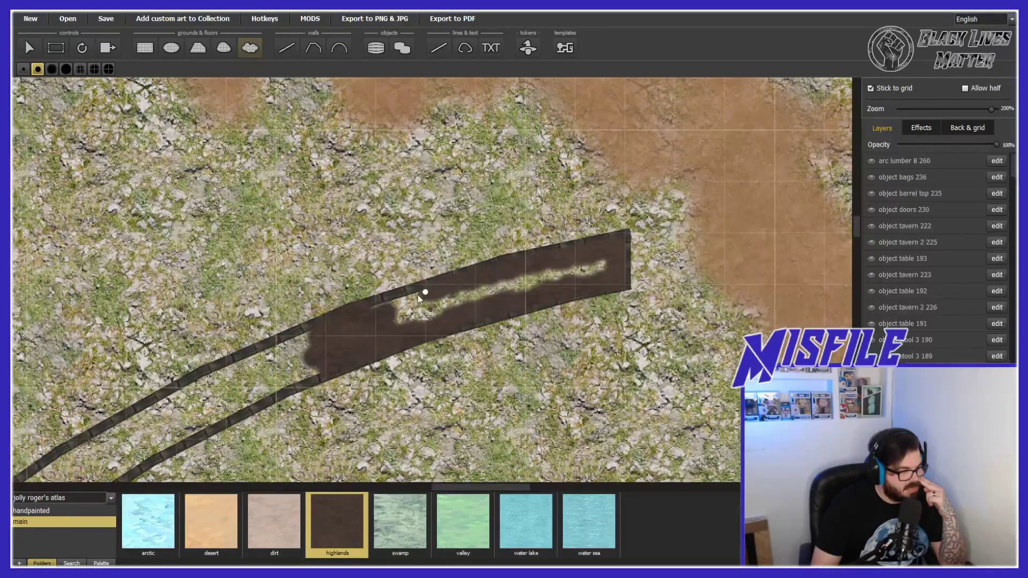
{"action": "mouse_move", "coordinate": [426, 301]}
{"action": "left_mouse_down"}
{"action": "mouse_move", "coordinate": [453, 291]}
{"action": "mouse_move", "coordinate": [392, 330]}
{"action": "mouse_move", "coordinate": [456, 307]}
{"action": "mouse_move", "coordinate": [440, 317]}
{"action": "mouse_move", "coordinate": [475, 295]}
{"action": "left_mouse_up"}
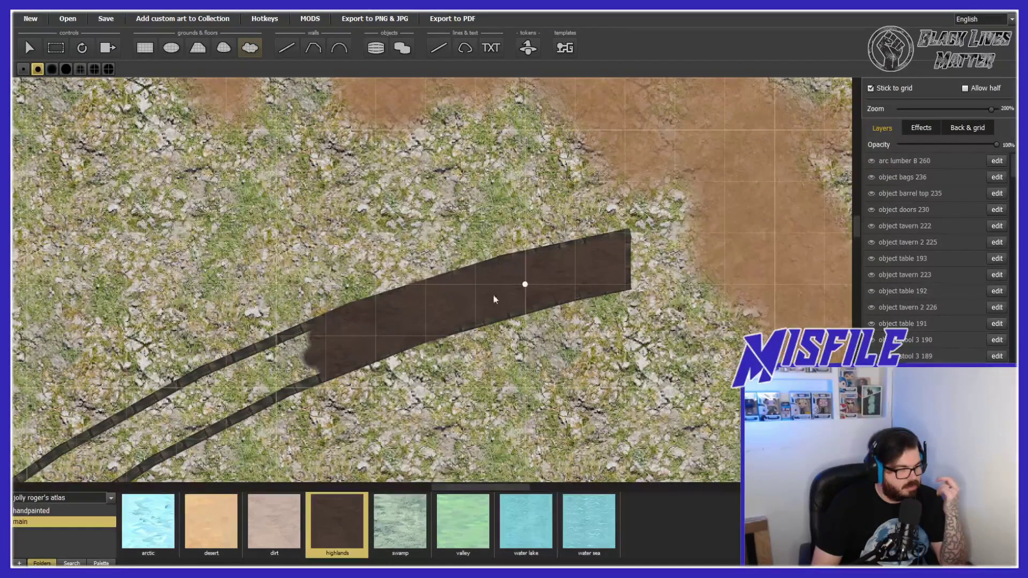
{"action": "left_click", "coordinate": [304, 335]}
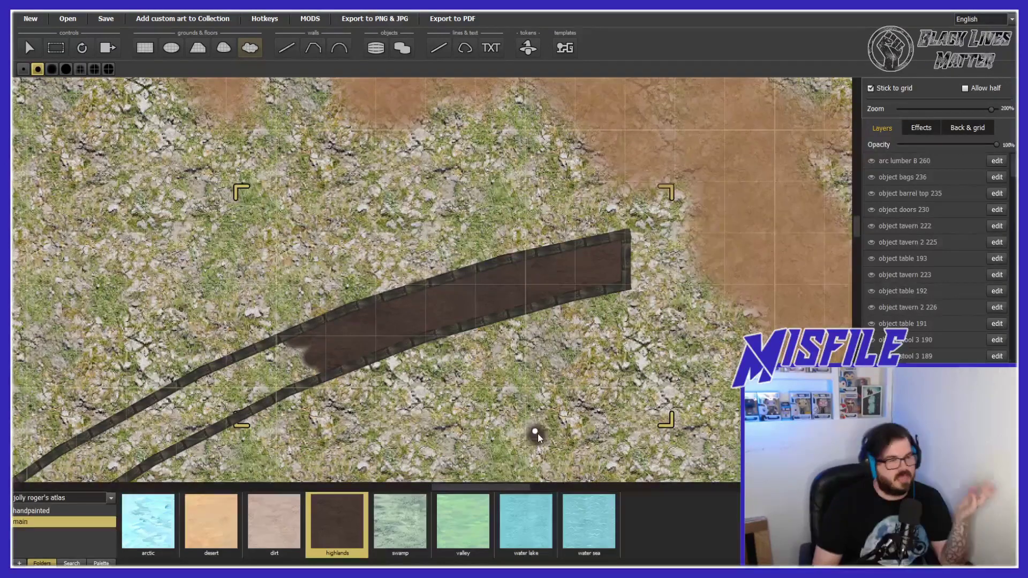
Fill the space between the lumber lines of the long wall curving east of the tavern with highlands terrain
{"action": "left_click_drag", "start_coordinate": [466, 487], "coordinate": [580, 485]}
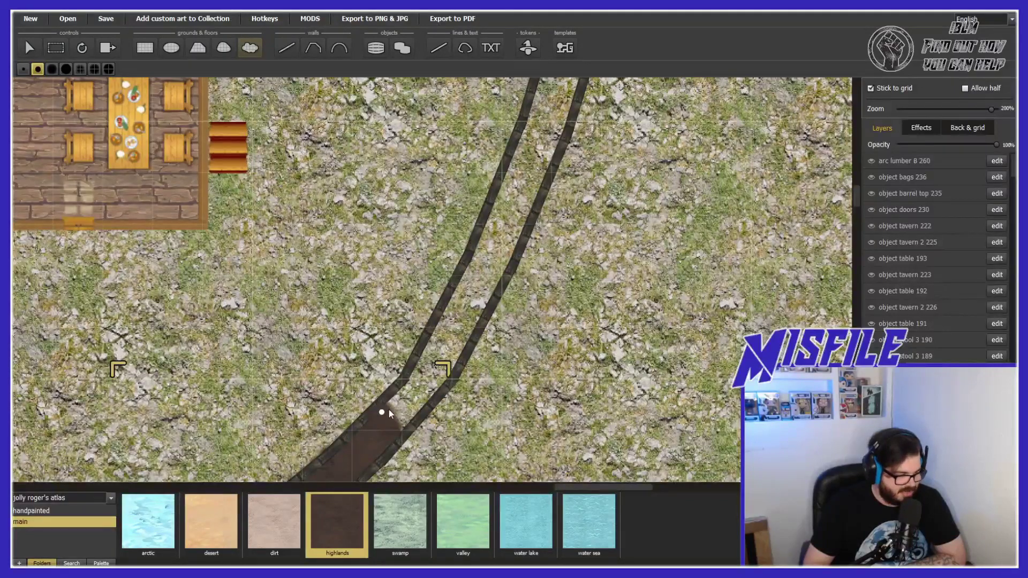
{"action": "left_click_drag", "start_coordinate": [399, 401], "coordinate": [482, 254]}
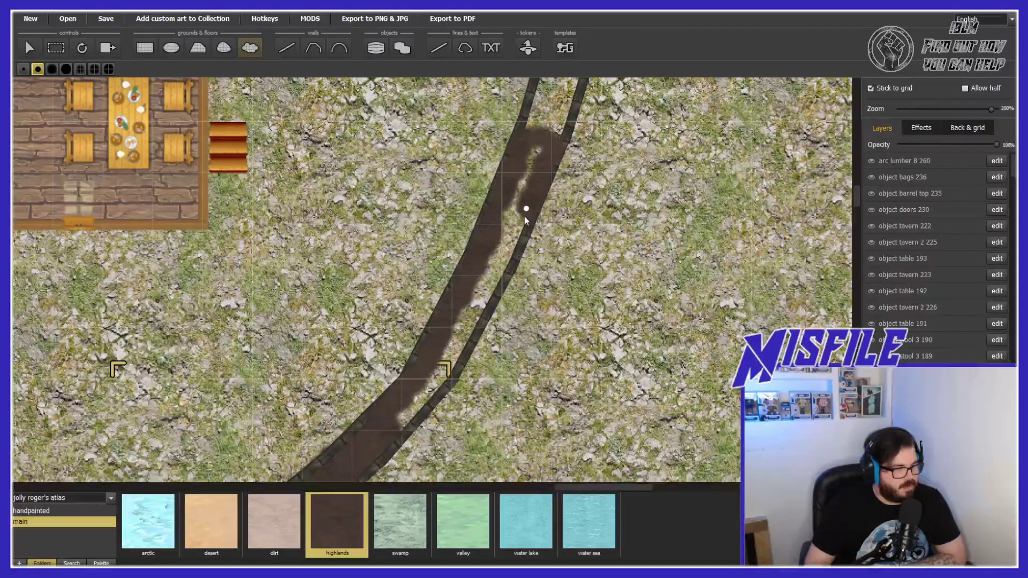
{"action": "mouse_move", "coordinate": [855, 220]}
{"action": "left_mouse_down"}
{"action": "mouse_move", "coordinate": [845, 236]}
{"action": "mouse_move", "coordinate": [844, 207]}
{"action": "left_mouse_up"}
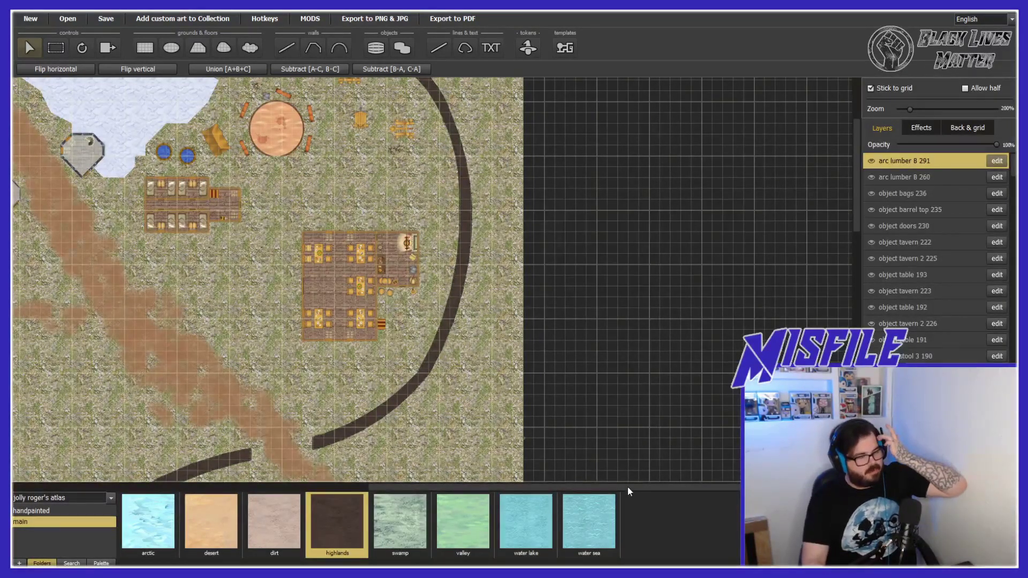
{"action": "left_click_drag", "start_coordinate": [627, 491], "coordinate": [517, 474]}
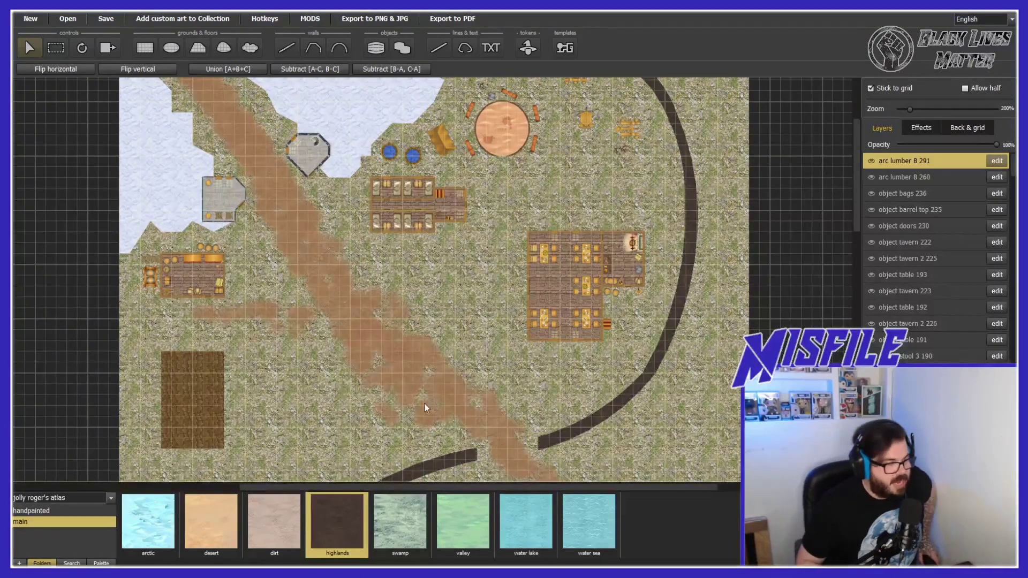